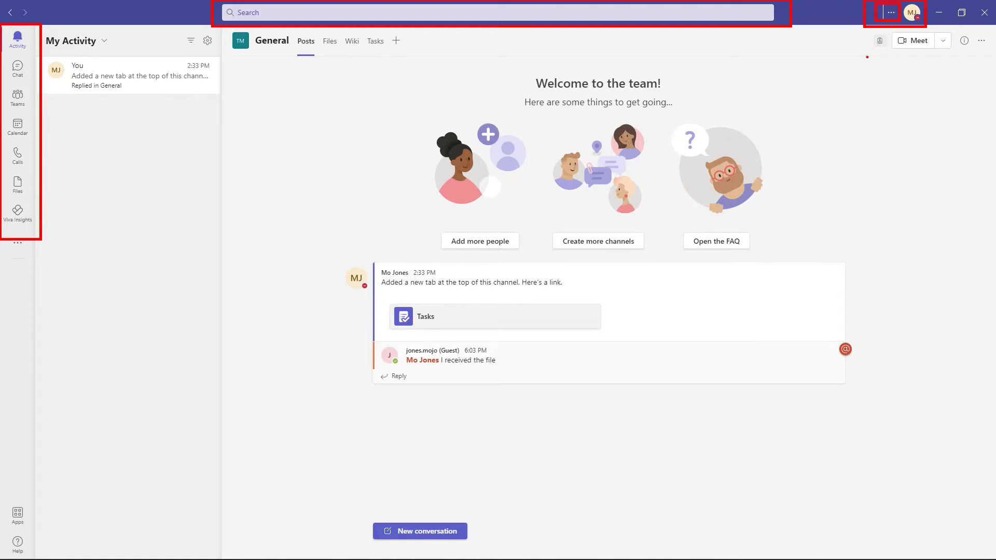
- Review the keyboard shortcuts list through the Meetings, Calls and Calendar section, including the shortcut for raising or lowering your hand, and close it
{"action": "left_click", "coordinate": [891, 15]}
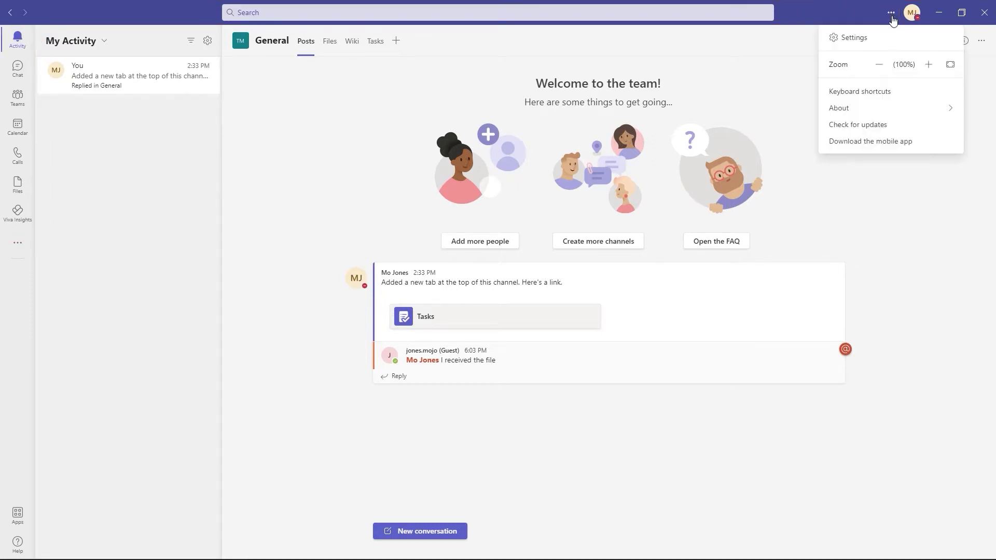
{"action": "left_click", "coordinate": [854, 97]}
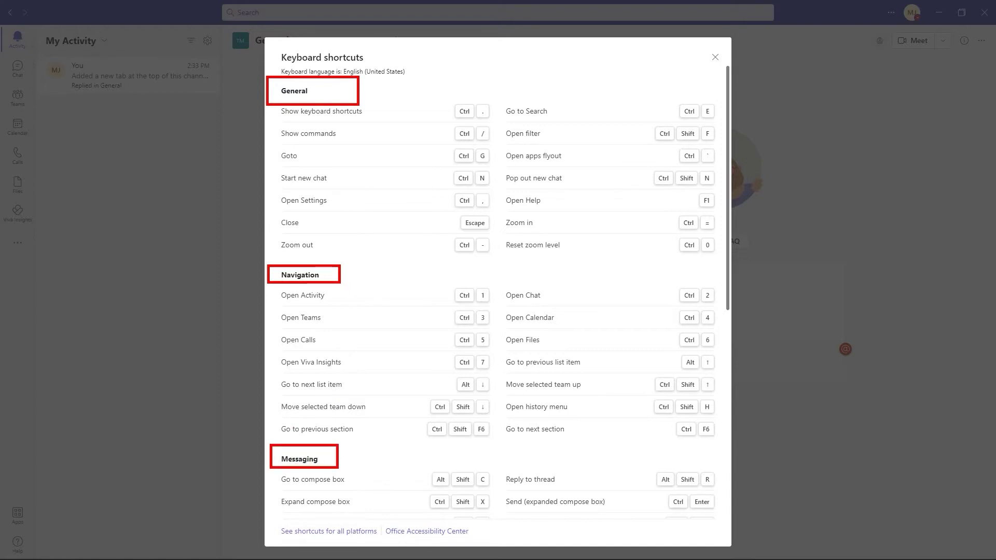
{"action": "scroll", "coordinate": [358, 99], "scroll_direction": "down", "scroll_amount": 8}
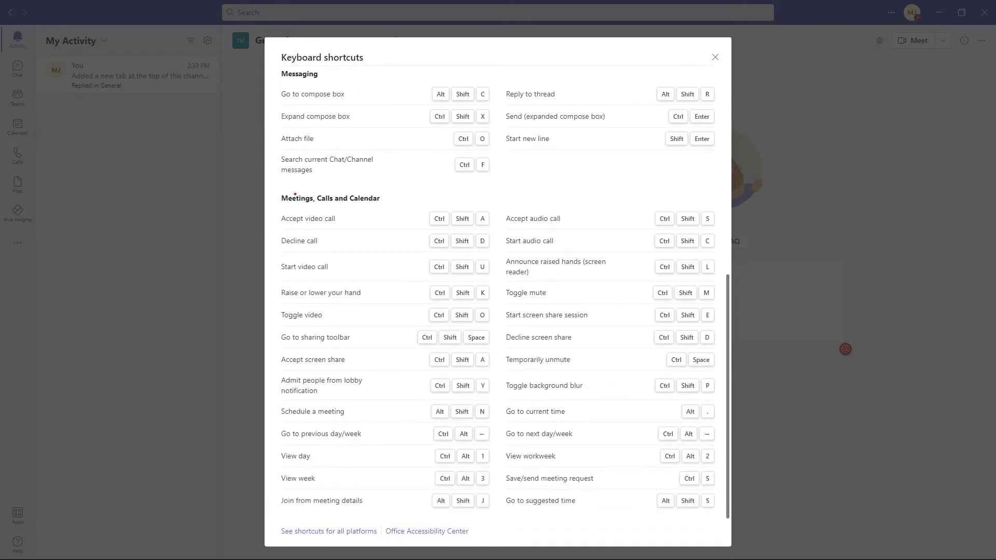
{"action": "mouse_move", "coordinate": [272, 184]}
{"action": "left_mouse_down"}
{"action": "mouse_move", "coordinate": [336, 208]}
{"action": "mouse_move", "coordinate": [389, 213]}
{"action": "left_mouse_up"}
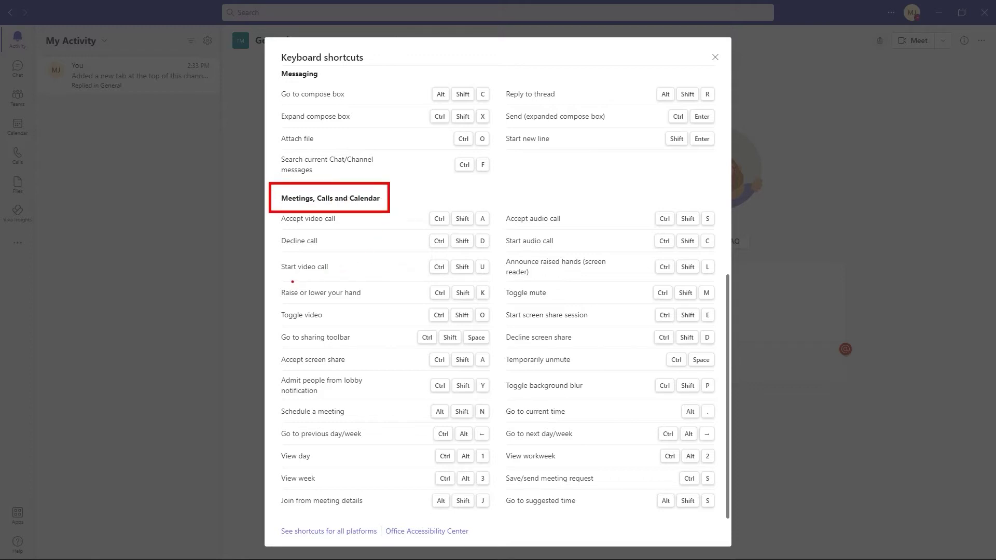
{"action": "mouse_move", "coordinate": [274, 279]}
{"action": "left_mouse_down"}
{"action": "mouse_move", "coordinate": [380, 302]}
{"action": "mouse_move", "coordinate": [494, 306]}
{"action": "left_mouse_up"}
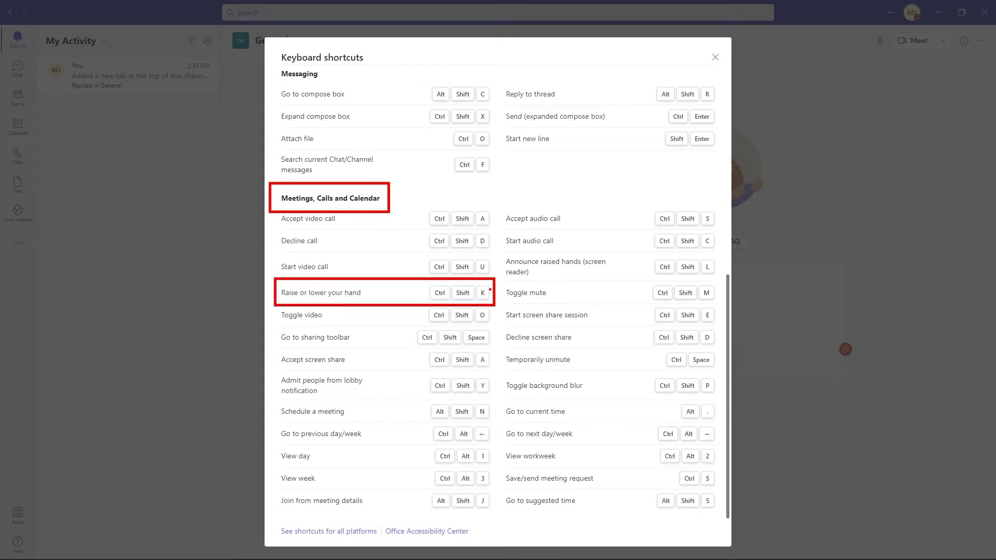
{"action": "key", "text": "Escape"}
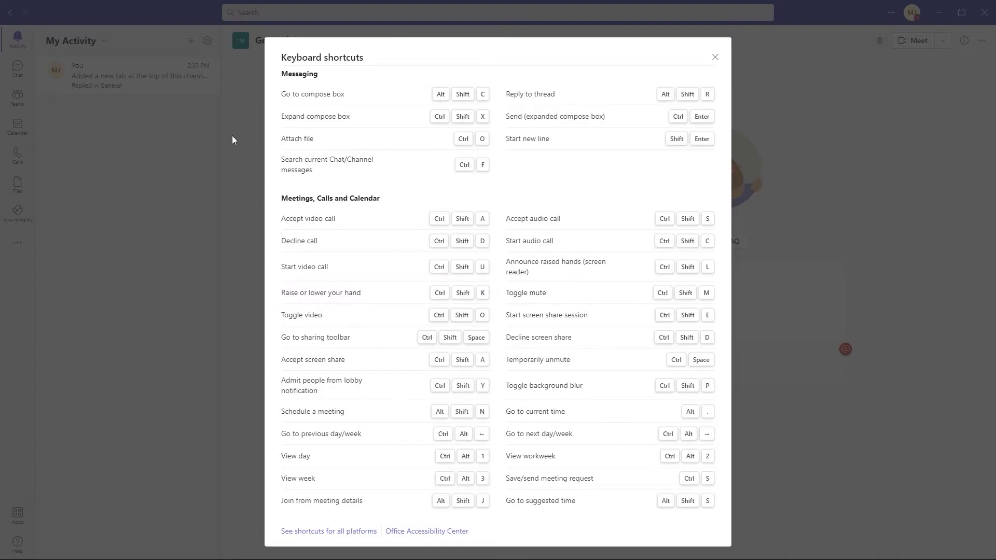
{"action": "key", "text": "Escape"}
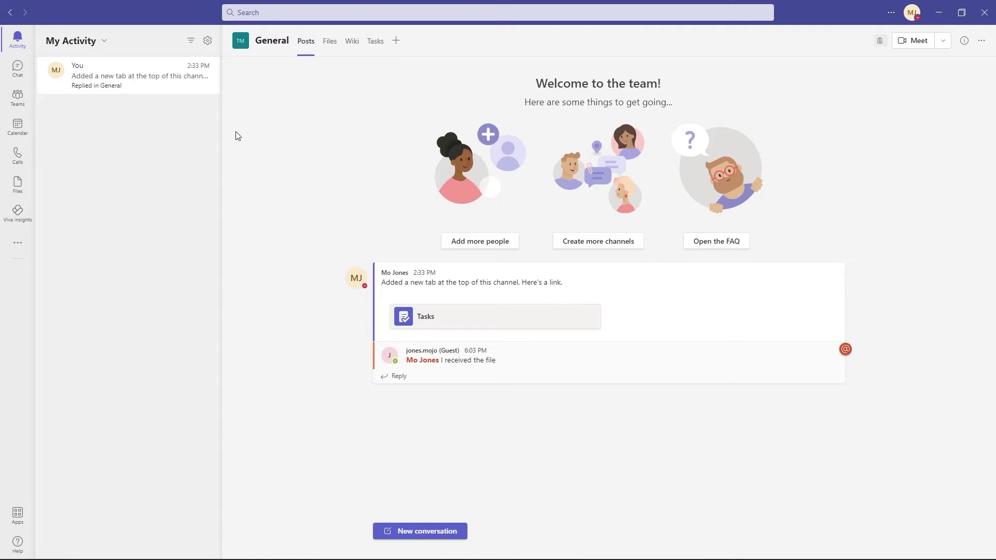
{"action": "key", "text": "ctrl+2"}
{"action": "left_click_drag", "start_coordinate": [248, 144], "coordinate": [248, 189]}
{"action": "type", "text": "1"}
{"action": "key", "text": "Return"}
{"action": "key", "text": "Return"}
{"action": "type", "text": "2"}
{"action": "key", "text": "Return"}
{"action": "key", "text": "Return"}
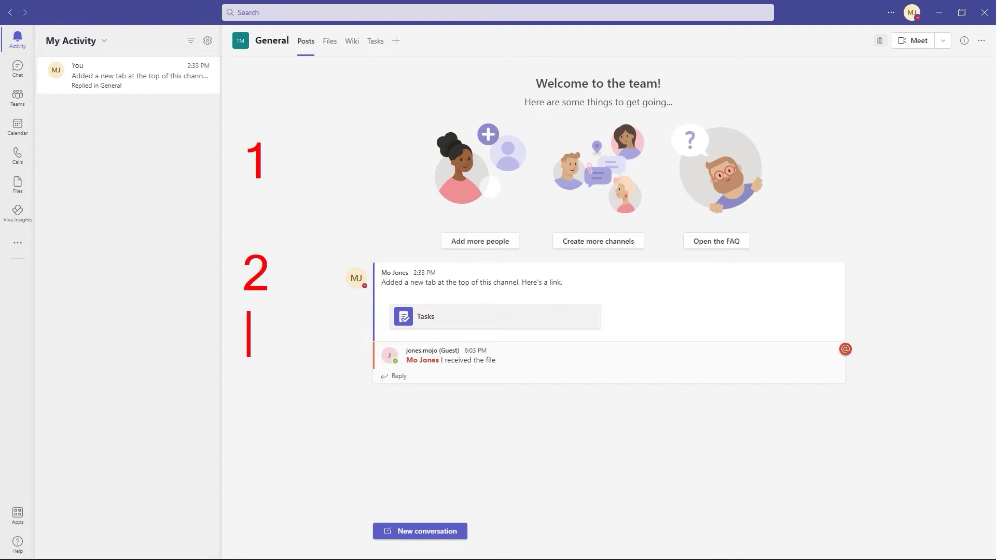
{"action": "type", "text": "3"}
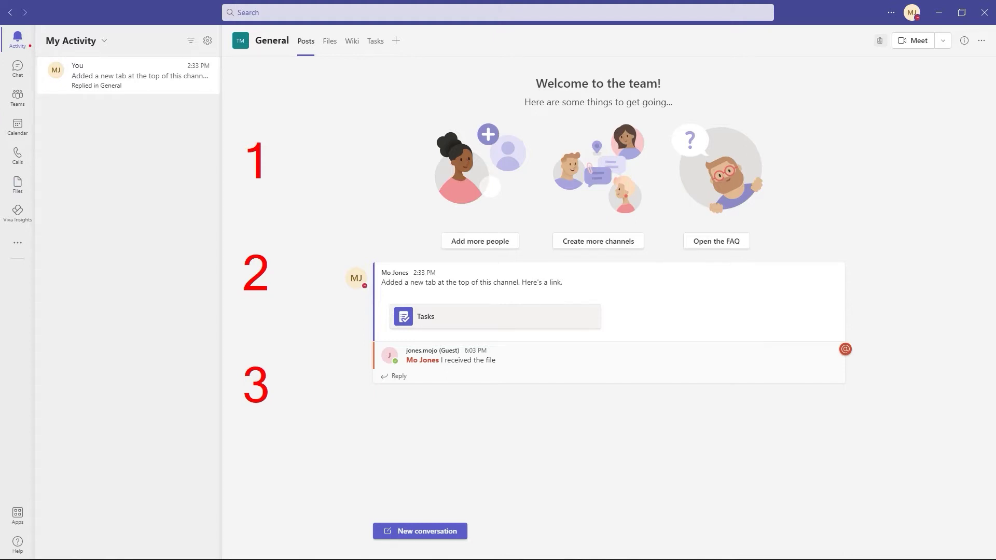
{"action": "left_click_drag", "start_coordinate": [30, 46], "coordinate": [248, 150]}
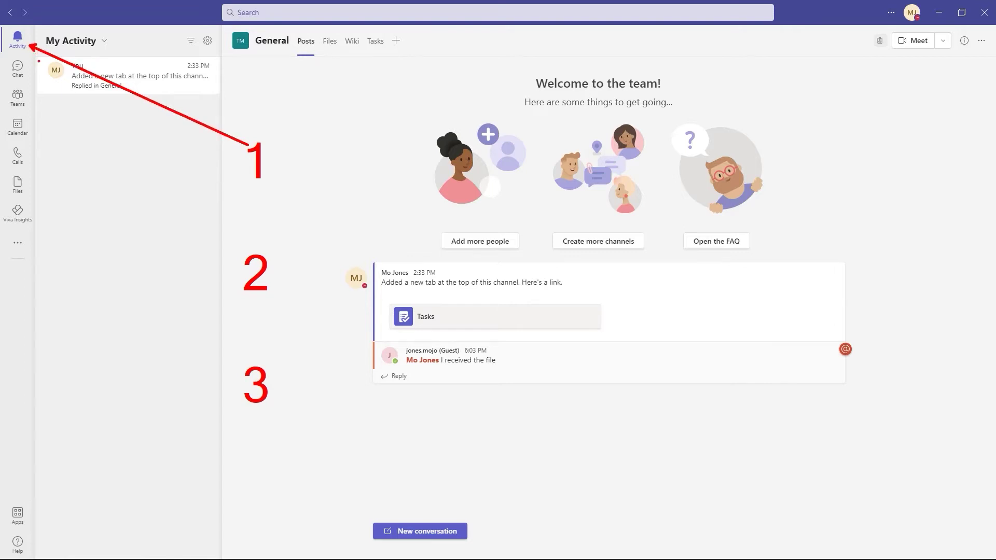
{"action": "left_click_drag", "start_coordinate": [30, 74], "coordinate": [245, 258]}
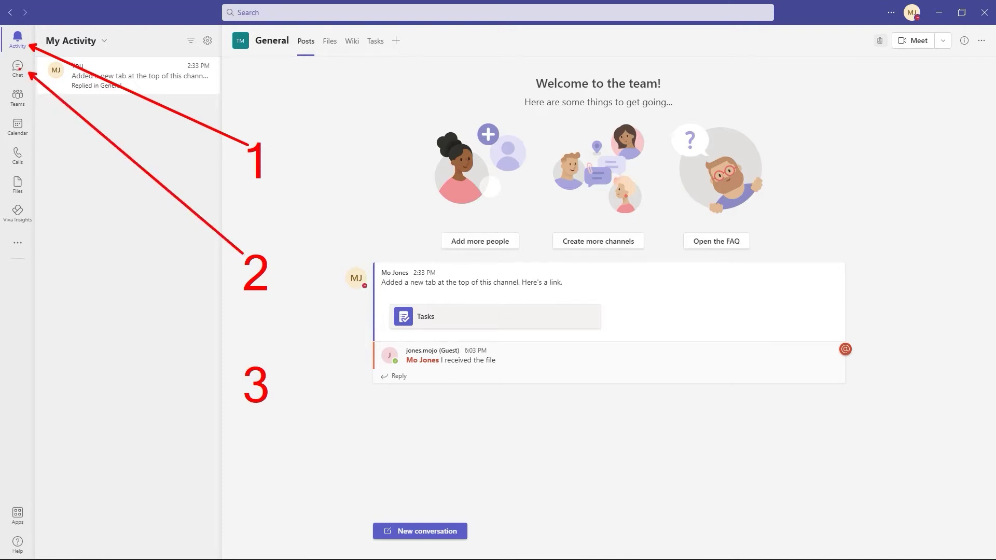
{"action": "left_click_drag", "start_coordinate": [27, 102], "coordinate": [240, 366]}
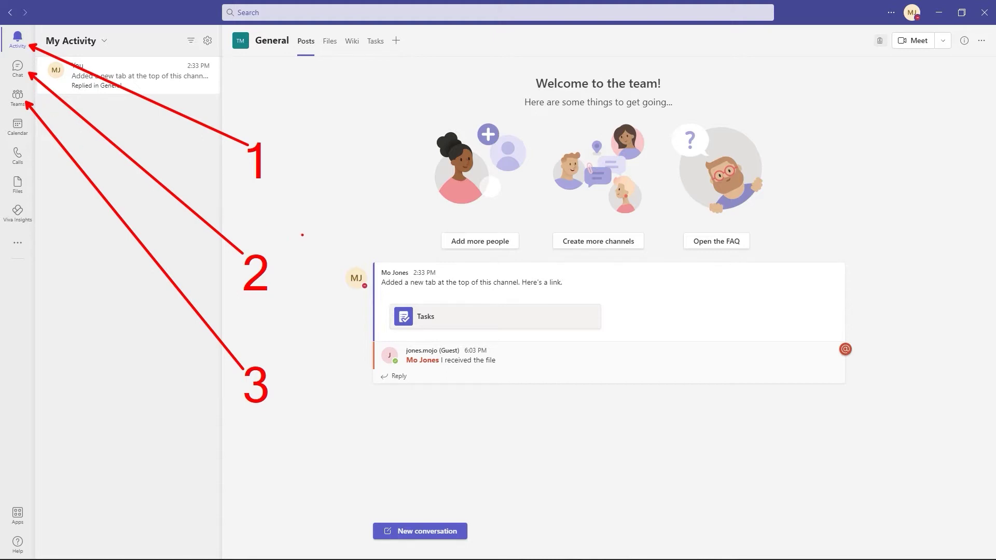
- Switch to the Teams view listing all joined teams and their channels
{"action": "key", "text": "Escape"}
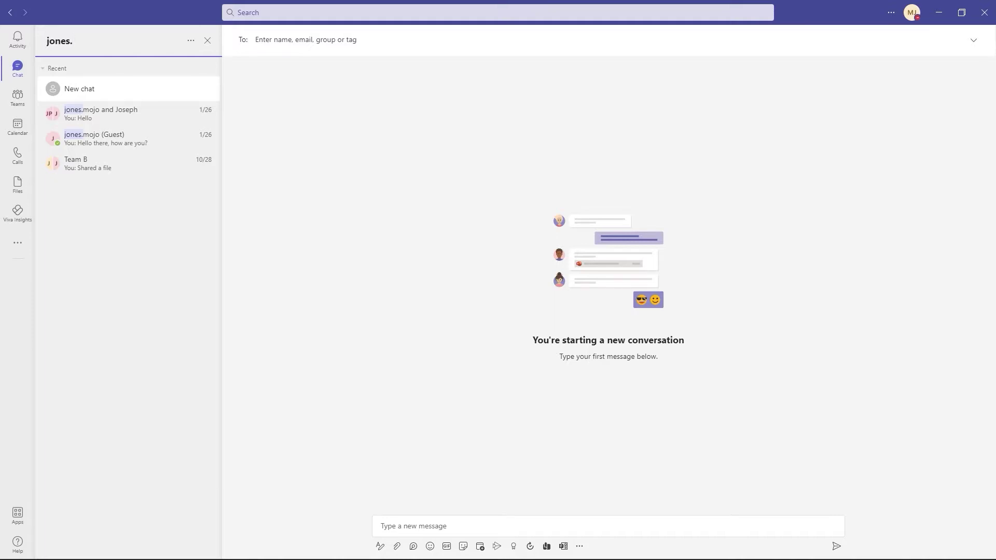
{"action": "key", "text": "ctrl+3"}
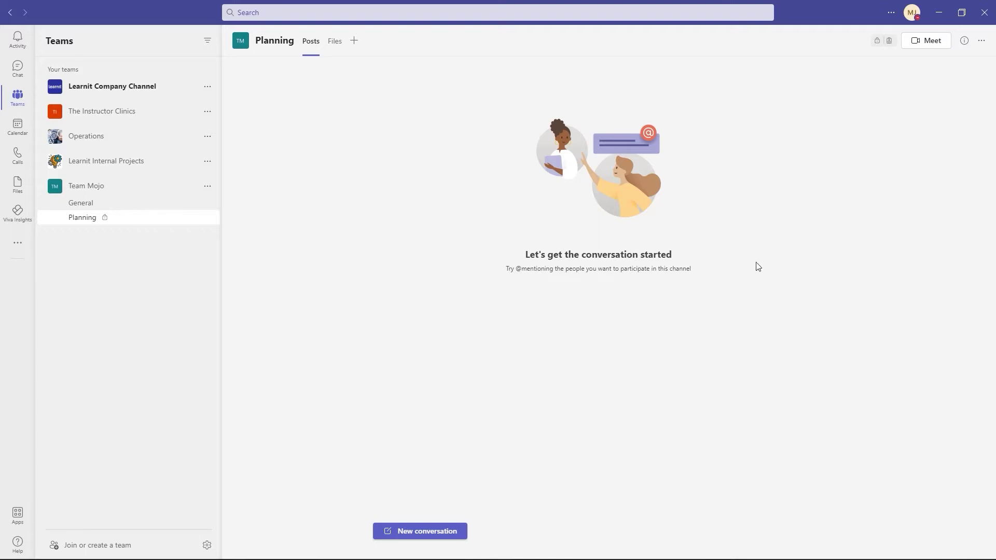
- Check the General and Navigation sections of the keyboard shortcuts list and close it
{"action": "left_click", "coordinate": [889, 16]}
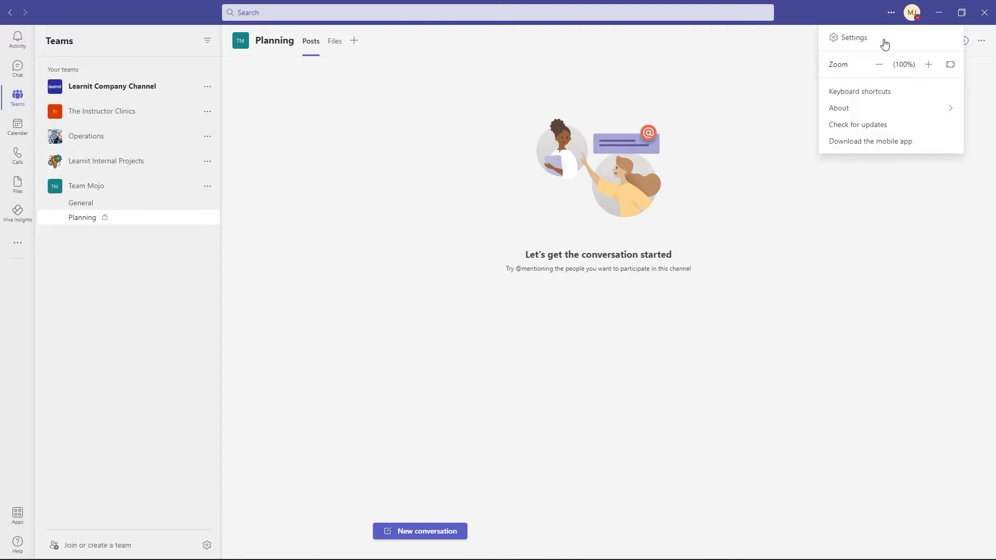
{"action": "left_click", "coordinate": [853, 93]}
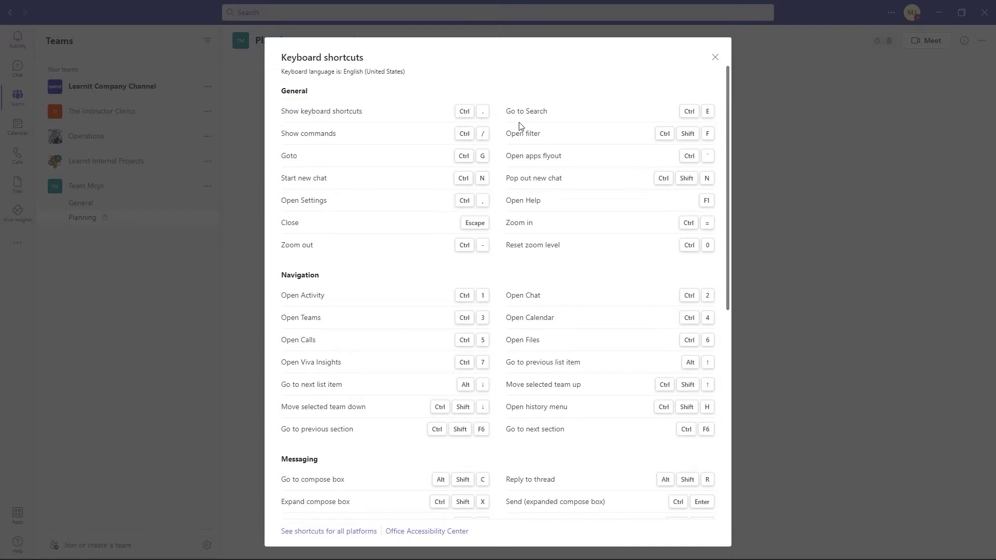
{"action": "left_click", "coordinate": [715, 58]}
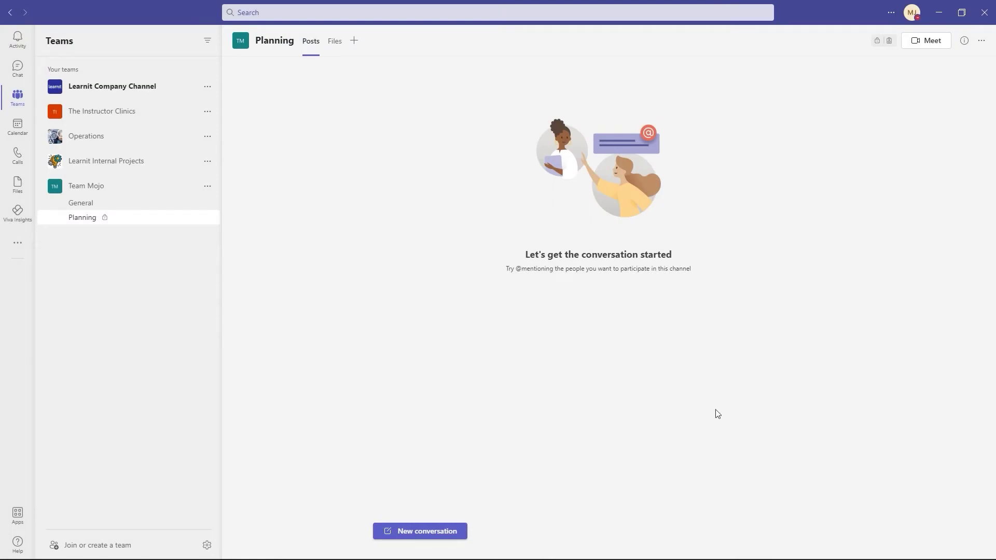
- Increase the interface zoom in stages to 145%
{"action": "left_click", "coordinate": [891, 13]}
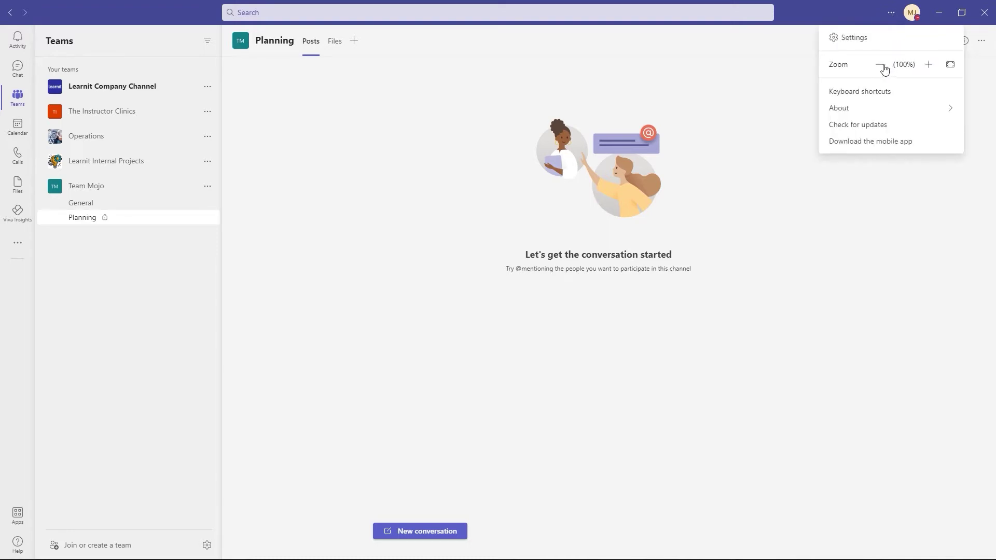
{"action": "left_click", "coordinate": [929, 65]}
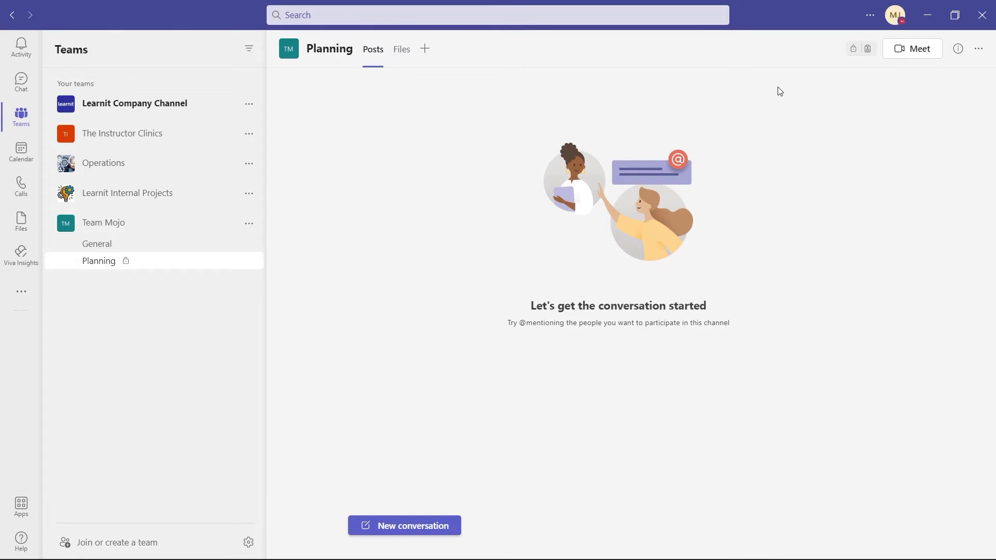
{"action": "left_click", "coordinate": [870, 15]}
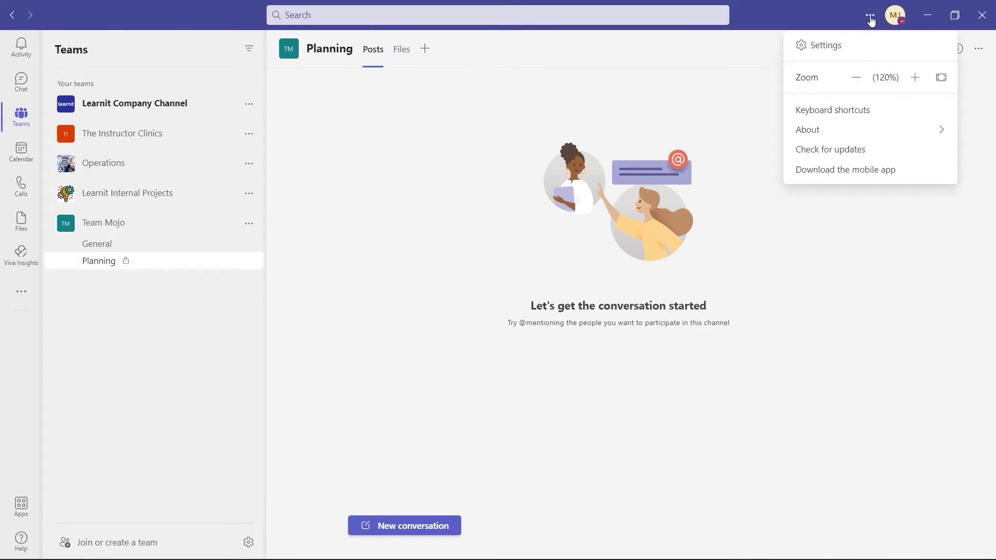
{"action": "left_click", "coordinate": [915, 78]}
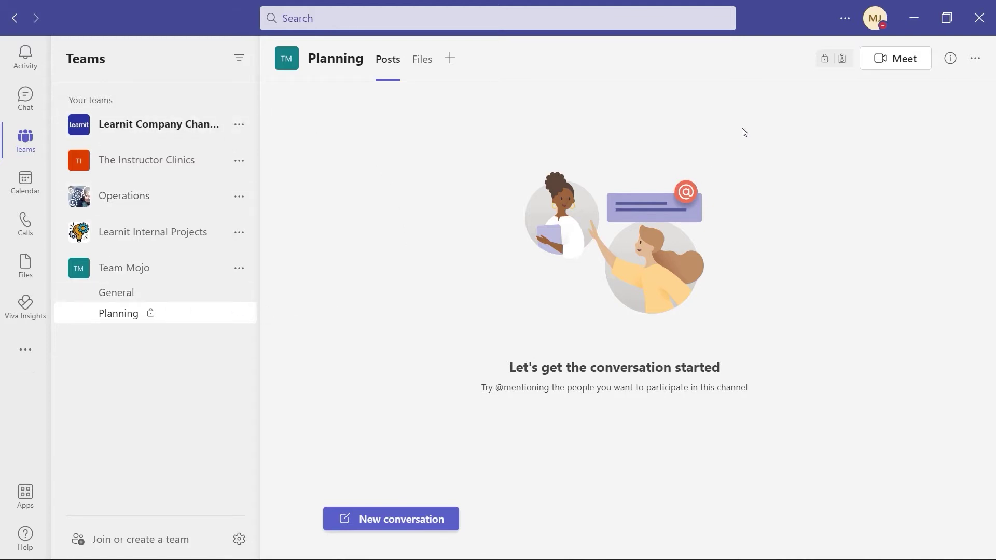
- Reduce the interface zoom in stages to 85% and restore it to 100%
{"action": "left_click", "coordinate": [845, 21]}
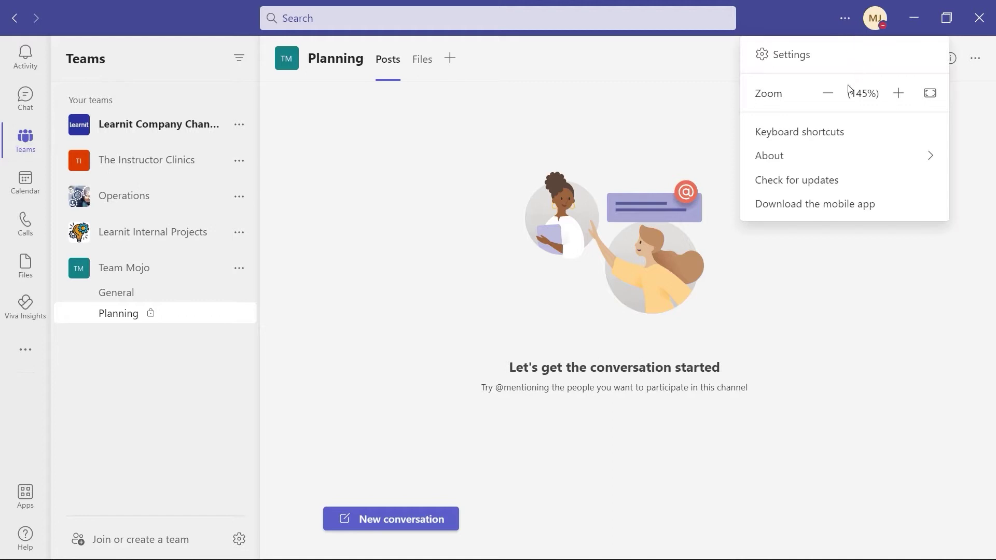
{"action": "left_click", "coordinate": [830, 94]}
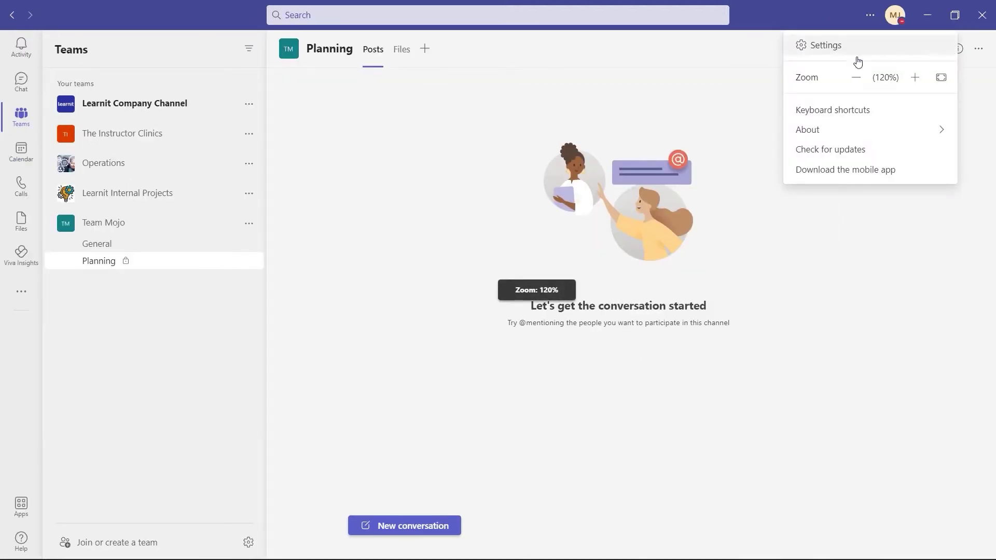
{"action": "left_click", "coordinate": [856, 79]}
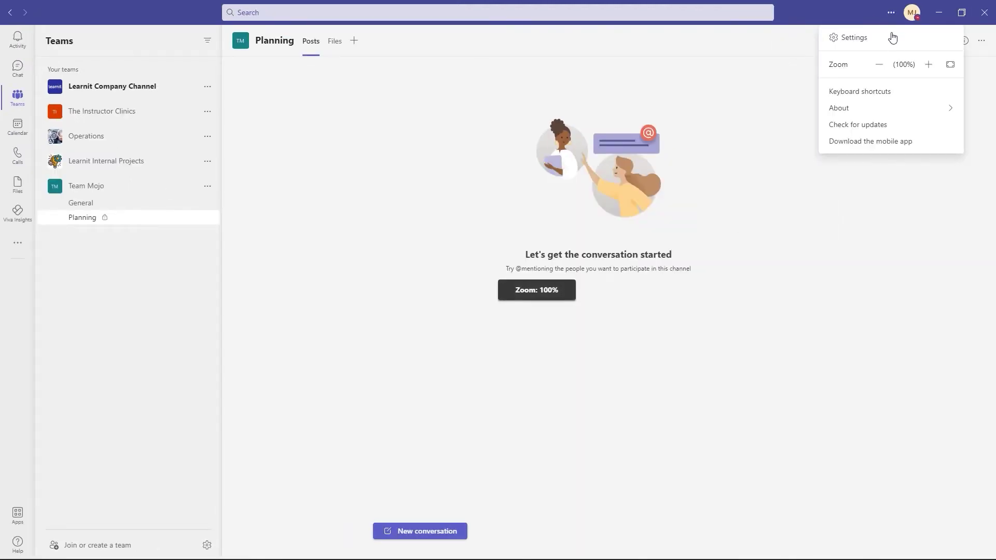
{"action": "left_click", "coordinate": [879, 64]}
{"action": "left_click", "coordinate": [907, 12]}
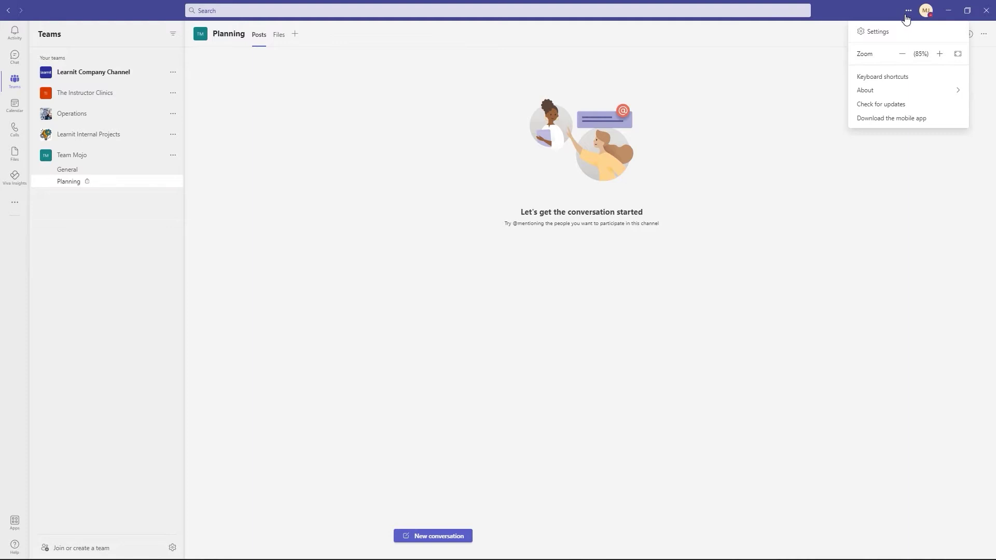
{"action": "left_click", "coordinate": [937, 58]}
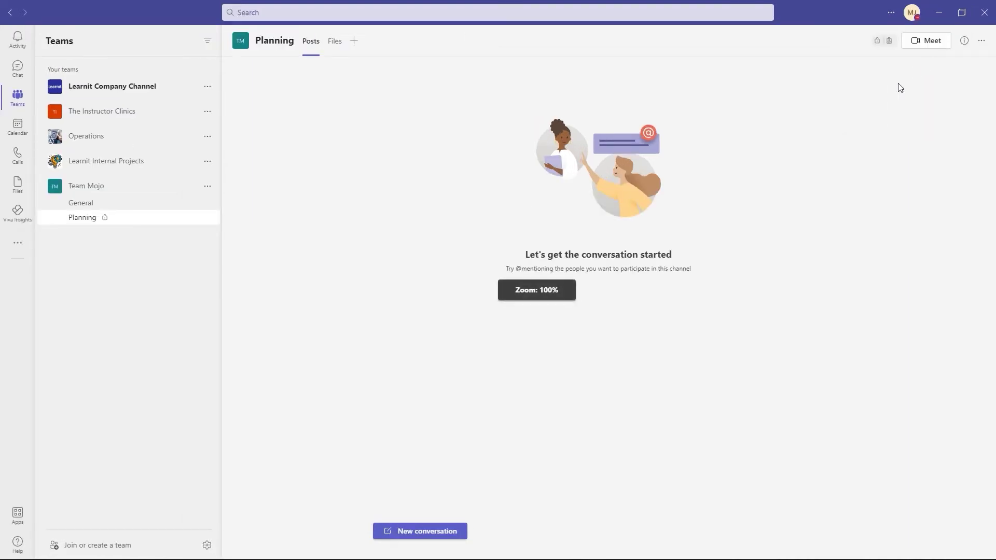
- Look up the zoom shortcuts in the keyboard shortcuts list and close it
{"action": "left_click", "coordinate": [890, 13]}
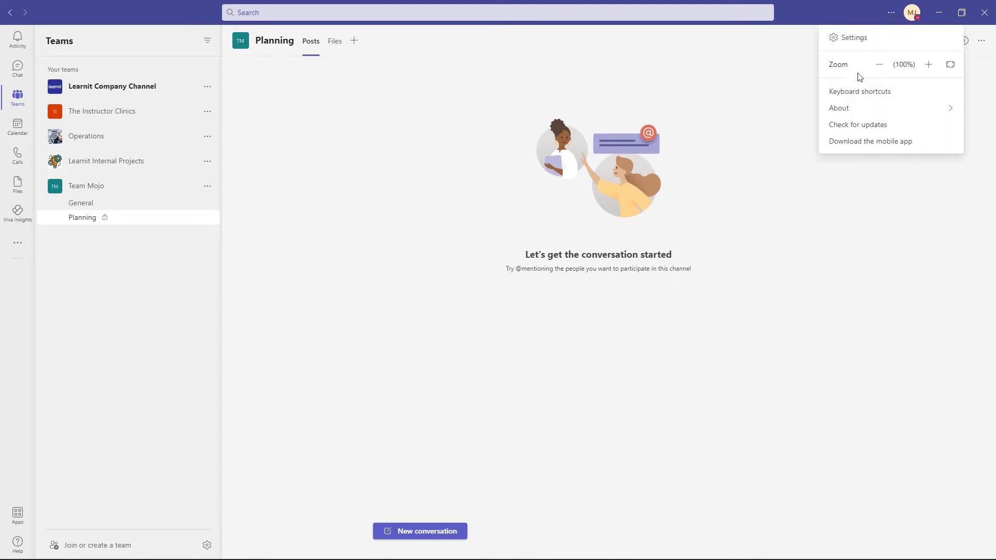
{"action": "left_click", "coordinate": [847, 93]}
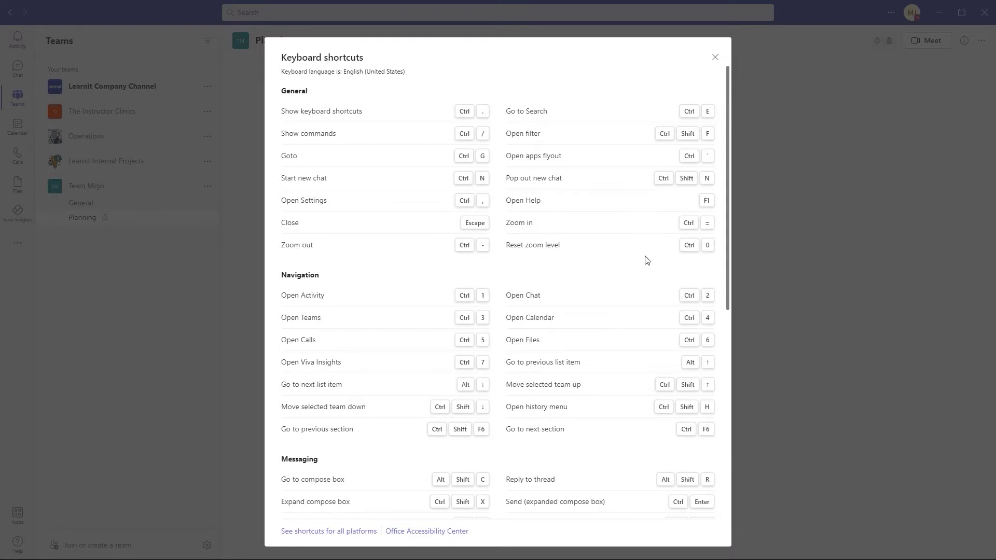
{"action": "left_click", "coordinate": [838, 187]}
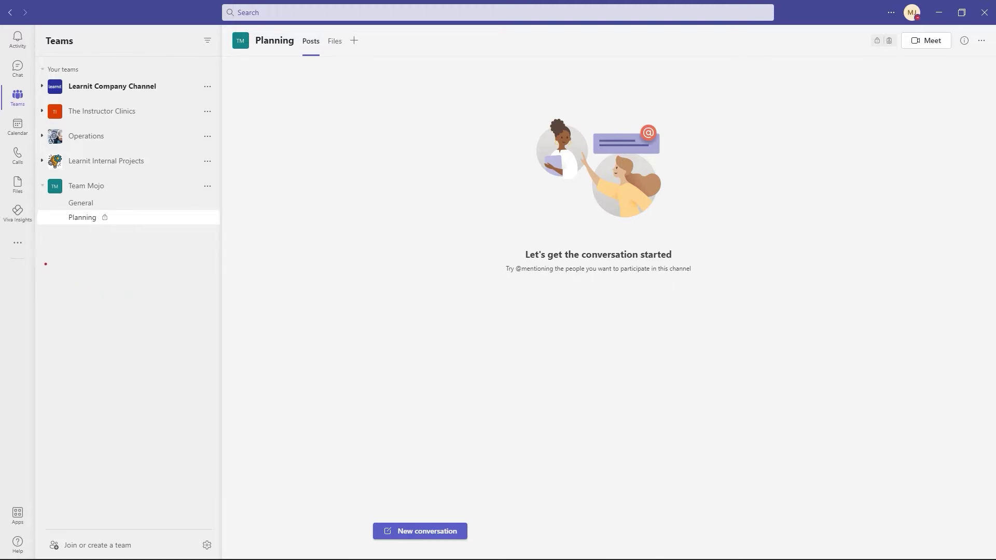
- Browse the recent and suggested additional apps, and open the full Apps catalog from there
{"action": "mouse_move", "coordinate": [49, 264]}
{"action": "left_mouse_down"}
{"action": "mouse_move", "coordinate": [6, 232]}
{"action": "mouse_move", "coordinate": [1, 202]}
{"action": "mouse_move", "coordinate": [0, 232]}
{"action": "left_mouse_up"}
{"action": "left_click", "coordinate": [19, 244]}
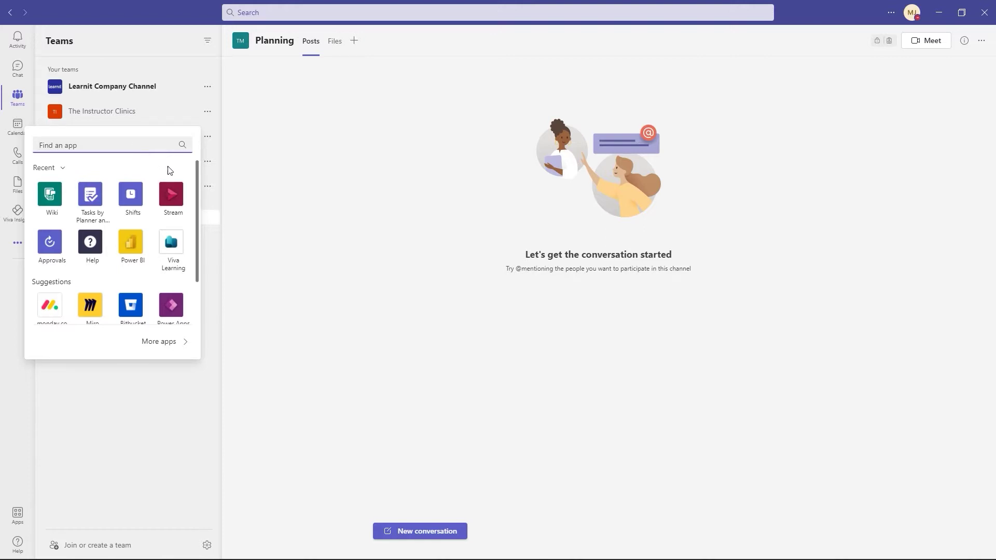
{"action": "scroll", "coordinate": [198, 191], "scroll_direction": "down", "scroll_amount": 1}
{"action": "scroll", "coordinate": [198, 201], "scroll_direction": "down", "scroll_amount": 2}
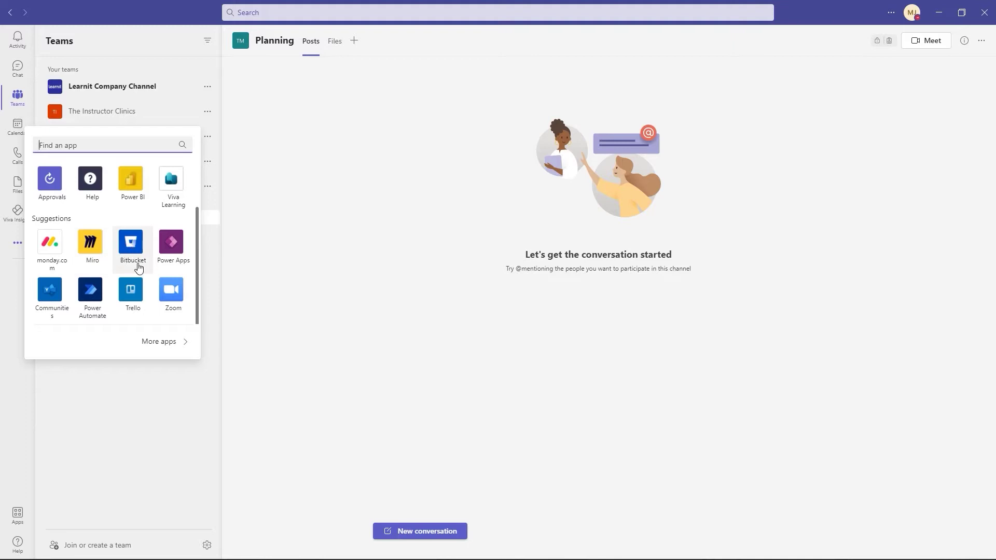
{"action": "left_click", "coordinate": [175, 344]}
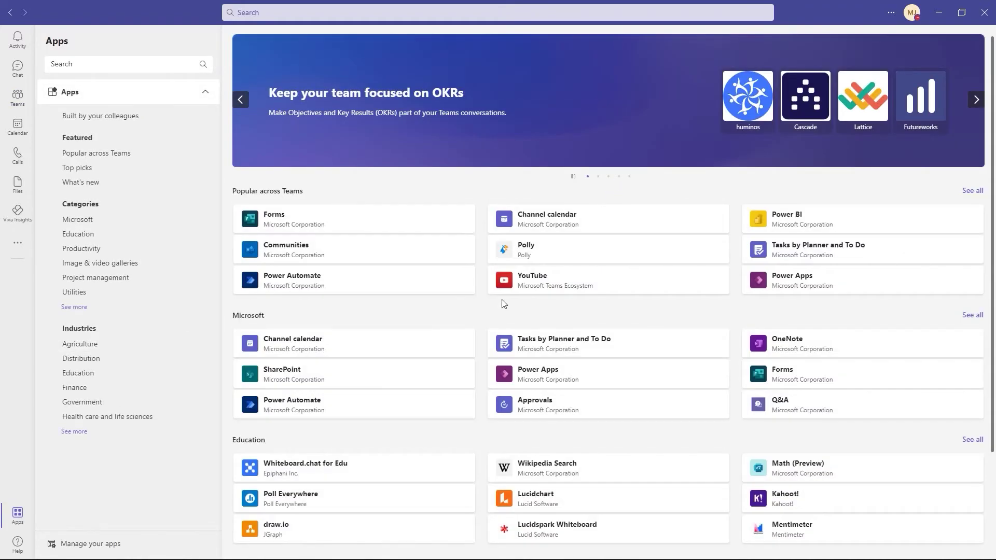
- Examine the Popular across Teams, Microsoft, Education and Productivity sections of the Apps catalog
{"action": "scroll", "coordinate": [486, 306], "scroll_direction": "down", "scroll_amount": 3}
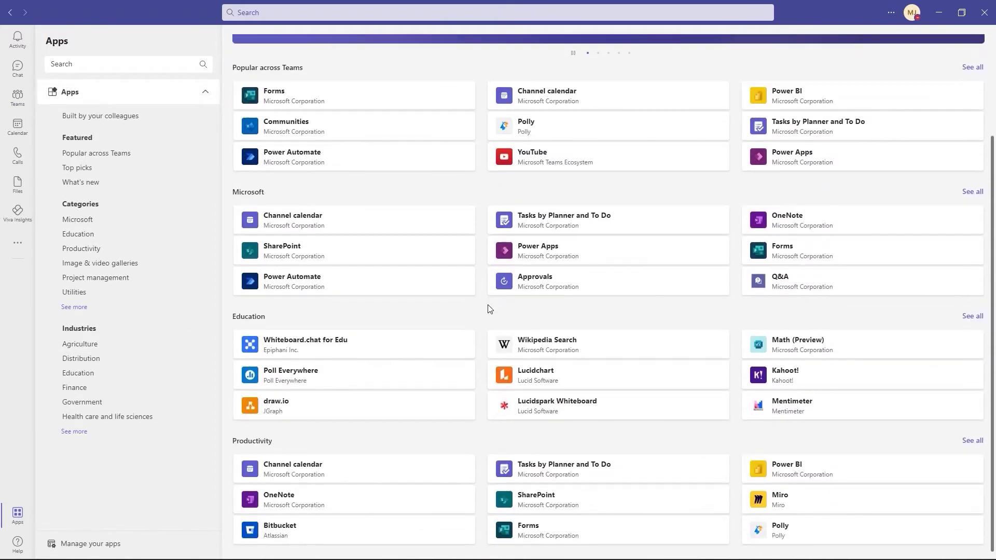
{"action": "scroll", "coordinate": [488, 311], "scroll_direction": "up", "scroll_amount": 3}
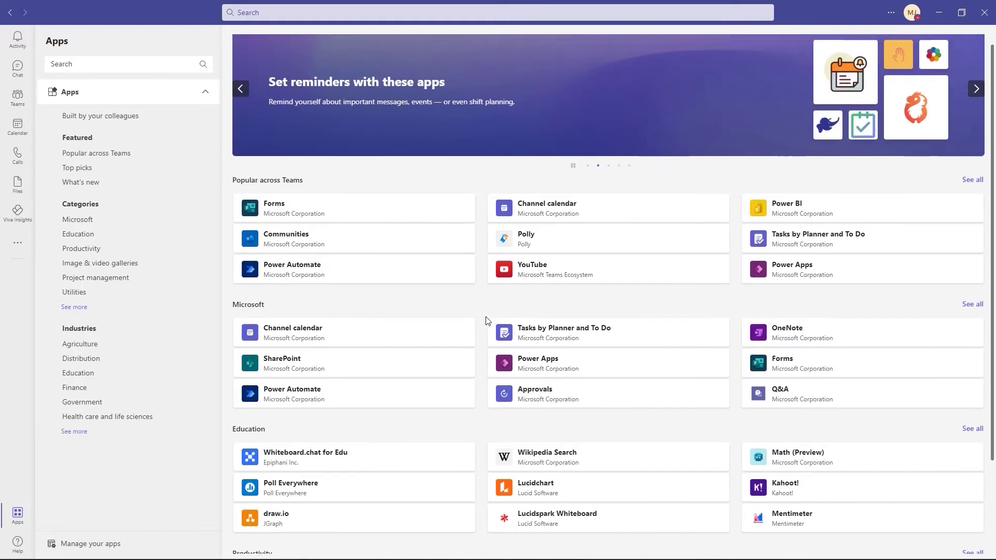
{"action": "scroll", "coordinate": [489, 319], "scroll_direction": "down", "scroll_amount": 3}
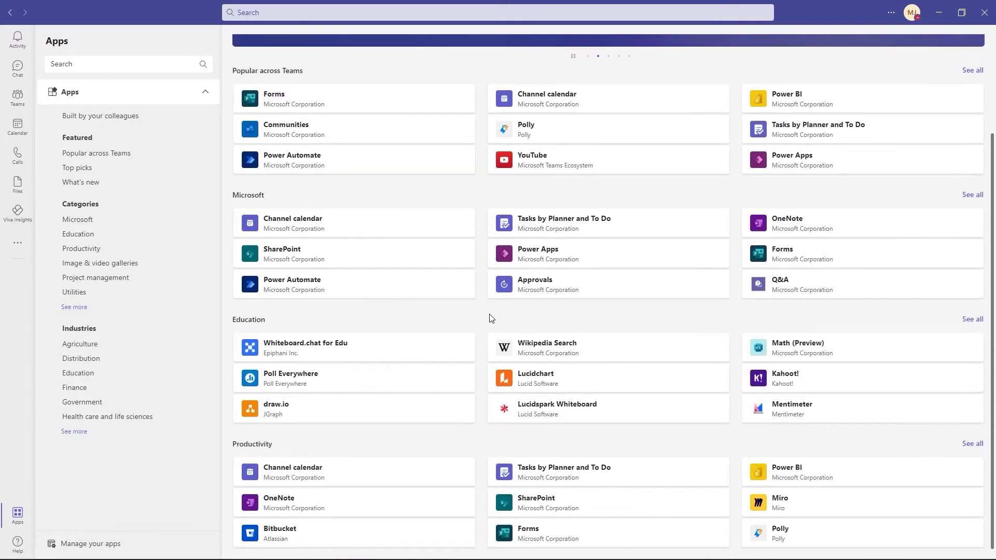
- Pin the Wiki app to the app bar from the recent additional apps and open it
{"action": "scroll", "coordinate": [493, 319], "scroll_direction": "up", "scroll_amount": 3}
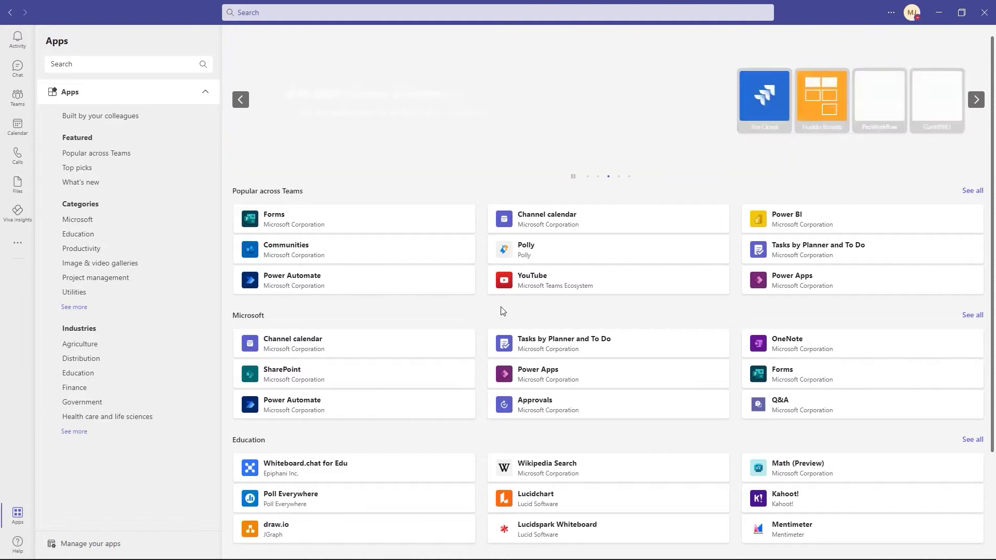
{"action": "left_click", "coordinate": [16, 247]}
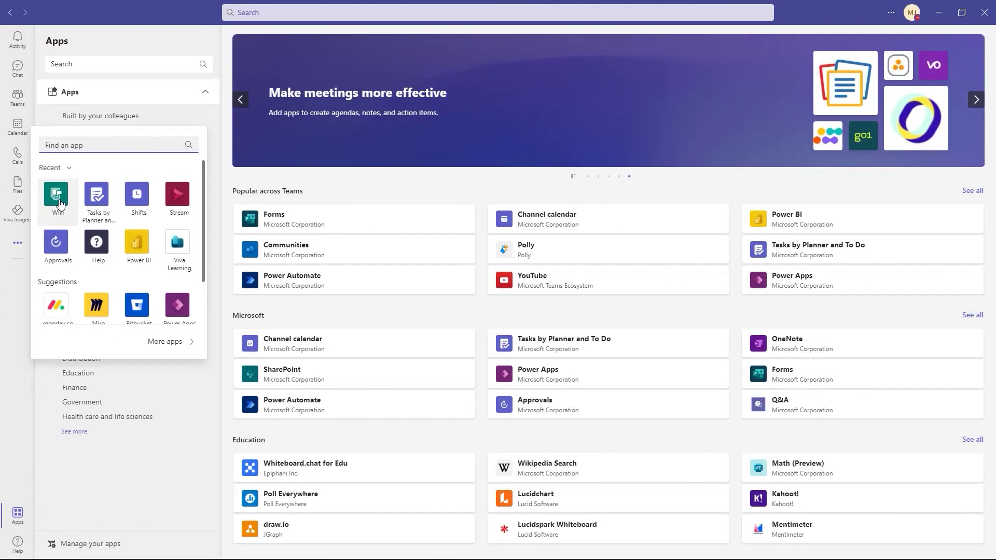
{"action": "right_click", "coordinate": [59, 202]}
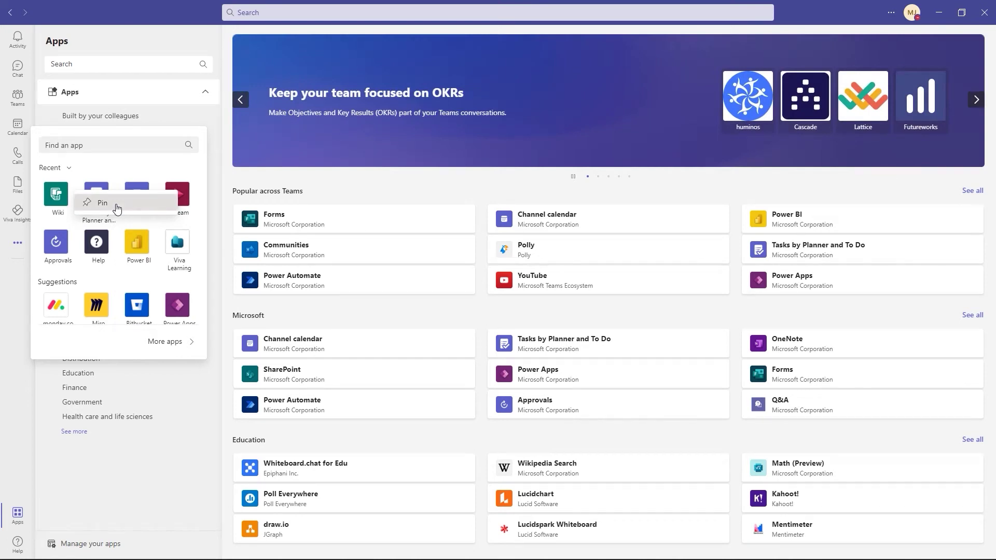
{"action": "left_click", "coordinate": [116, 208]}
{"action": "left_click", "coordinate": [13, 338]}
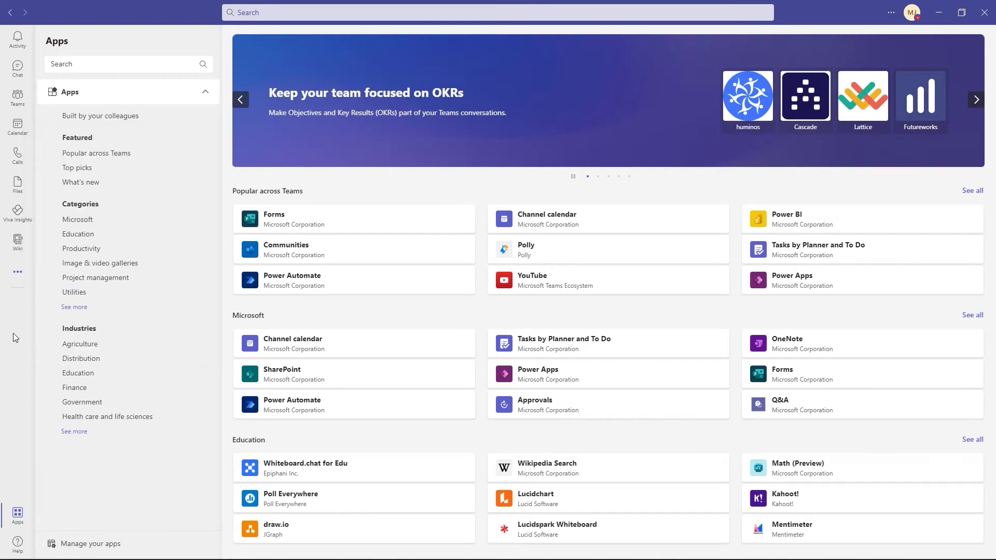
{"action": "left_click", "coordinate": [18, 247]}
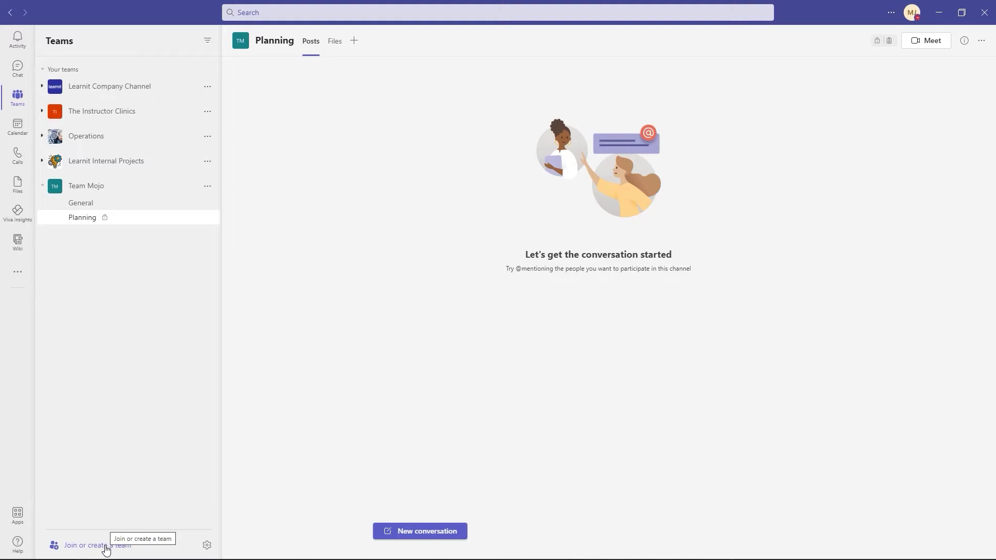
- Open the page for joining or creating a team, and examine the team templates and the privacy choices for a team made from scratch
{"action": "left_click", "coordinate": [106, 549]}
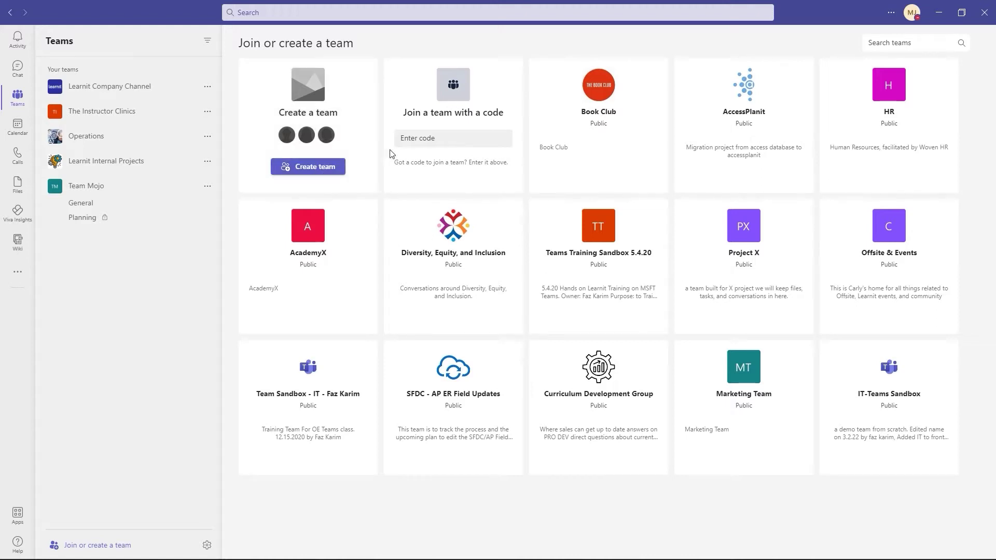
{"action": "left_click", "coordinate": [464, 138]}
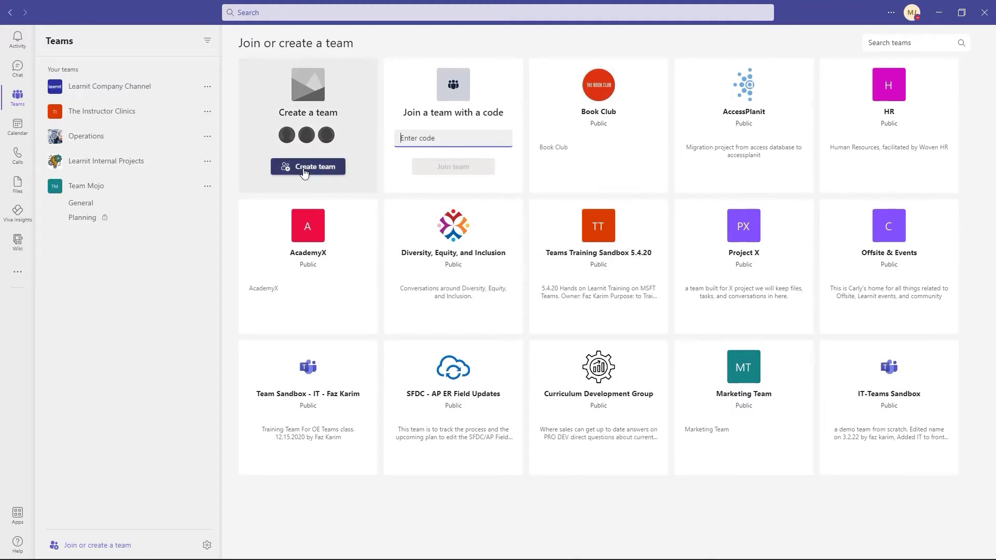
{"action": "left_click", "coordinate": [304, 172]}
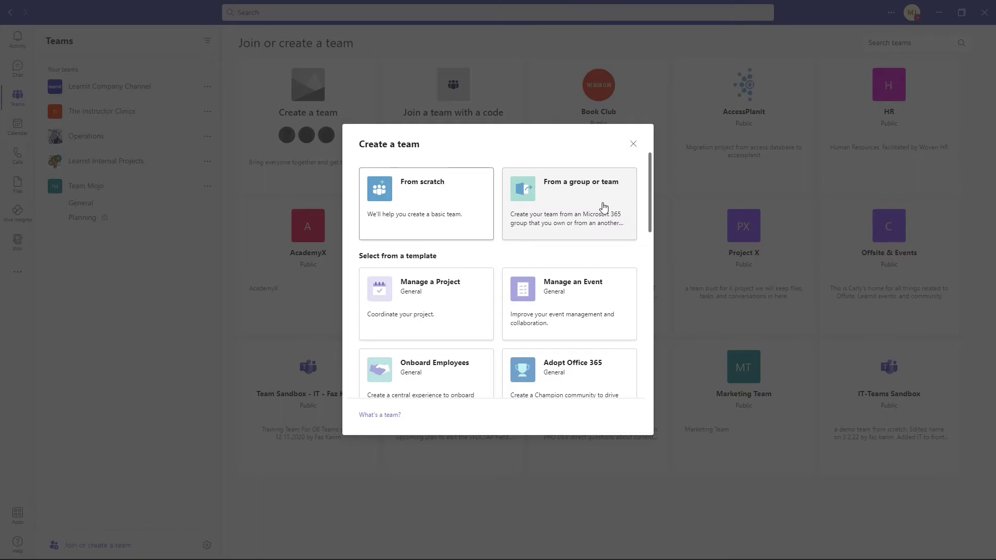
{"action": "left_click_drag", "start_coordinate": [648, 184], "coordinate": [645, 211]}
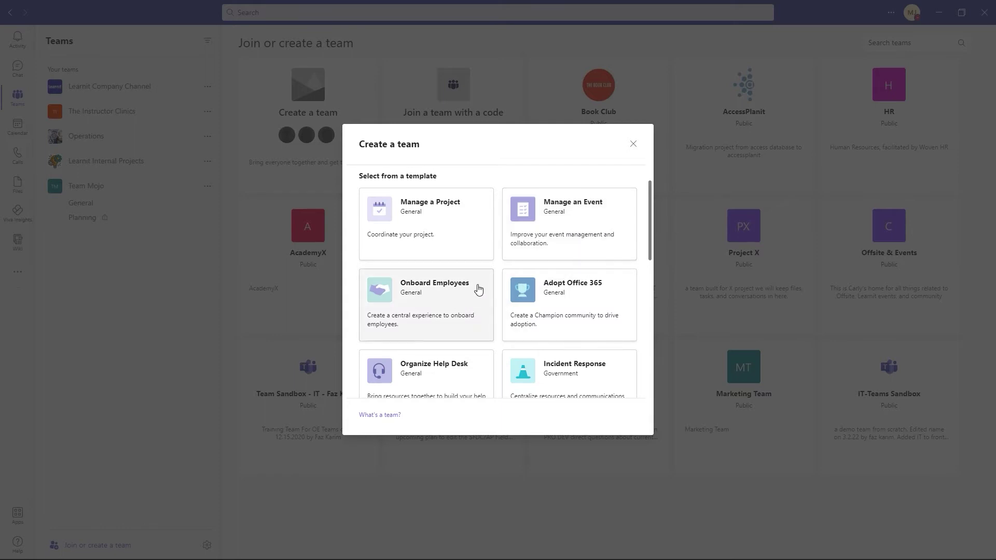
{"action": "scroll", "coordinate": [459, 305], "scroll_direction": "down", "scroll_amount": 1}
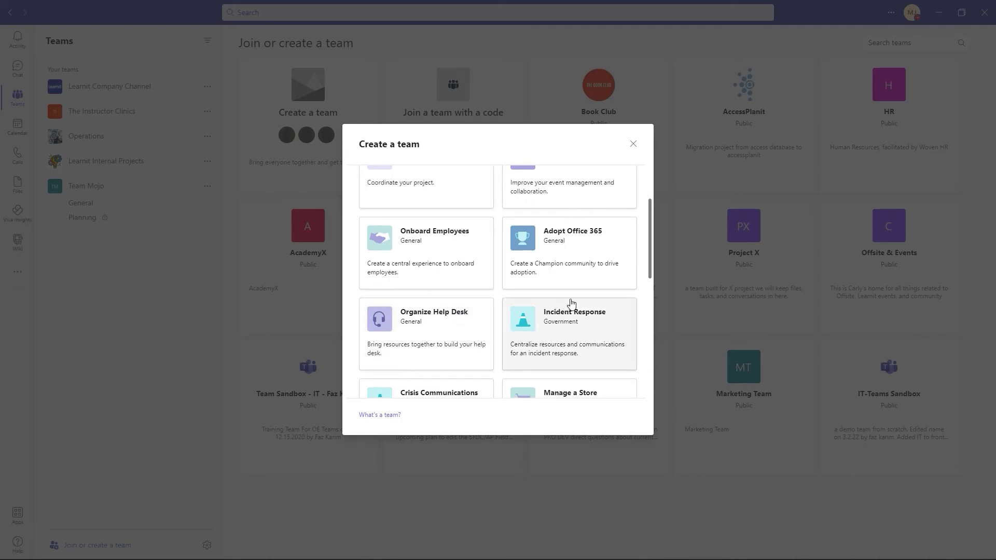
{"action": "left_click_drag", "start_coordinate": [649, 235], "coordinate": [655, 357]}
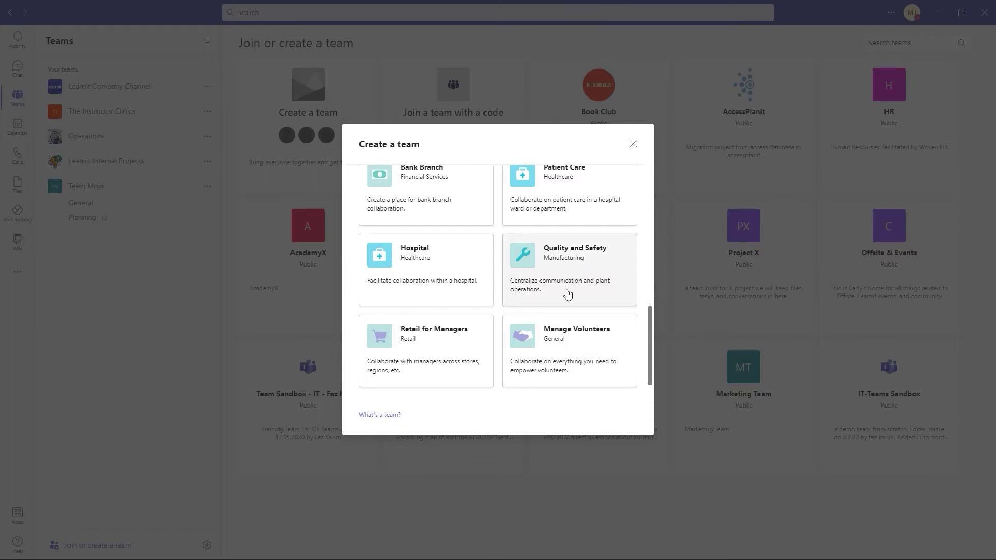
{"action": "scroll", "coordinate": [578, 314], "scroll_direction": "up", "scroll_amount": 15}
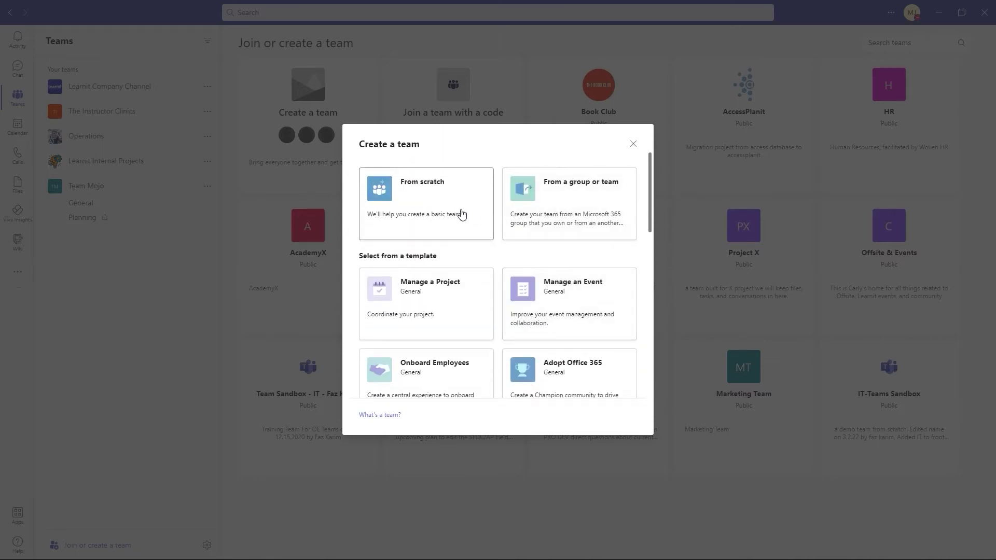
{"action": "left_click", "coordinate": [426, 199]}
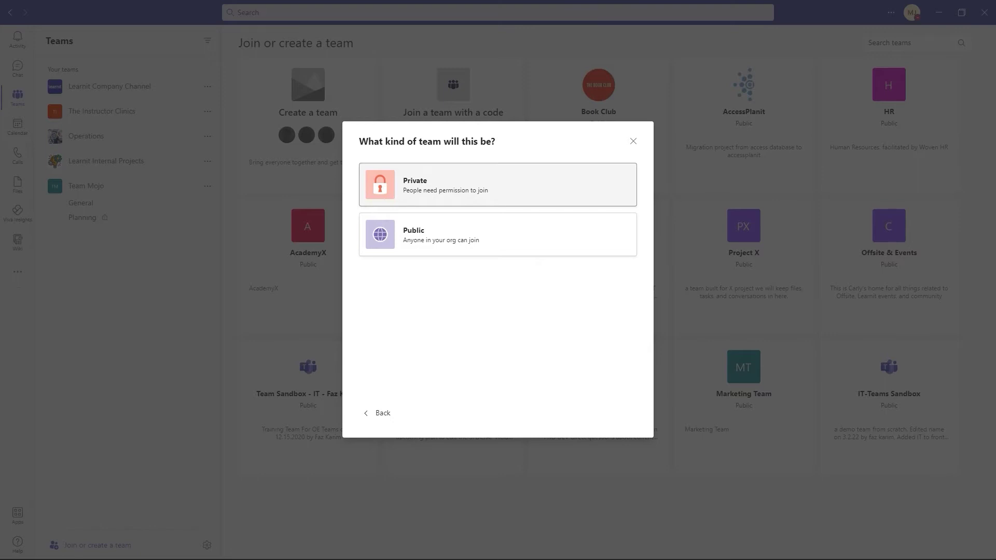
{"action": "left_click", "coordinate": [227, 223]}
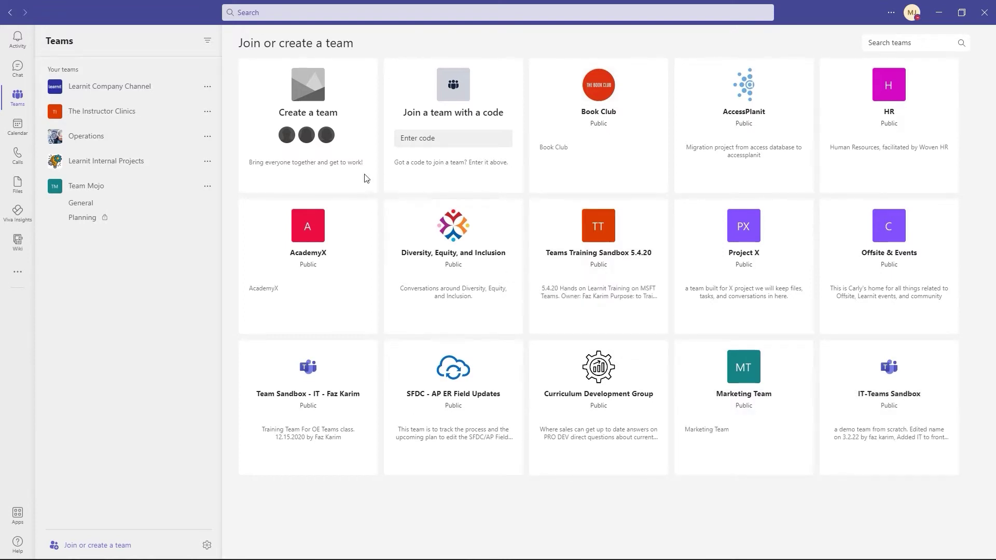
- Create a private team from scratch named Planning with the description "Learning courses"
{"action": "left_click", "coordinate": [307, 170]}
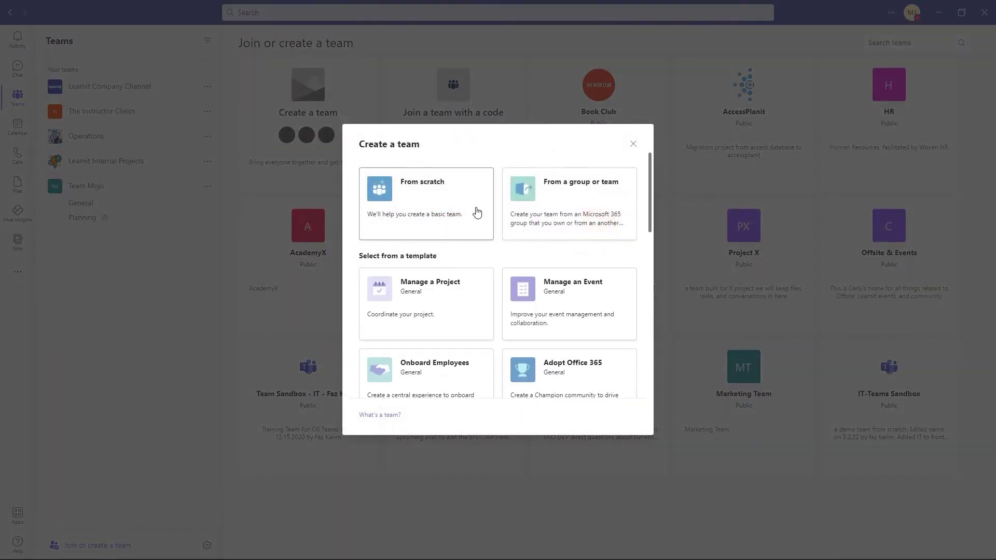
{"action": "left_click", "coordinate": [422, 210]}
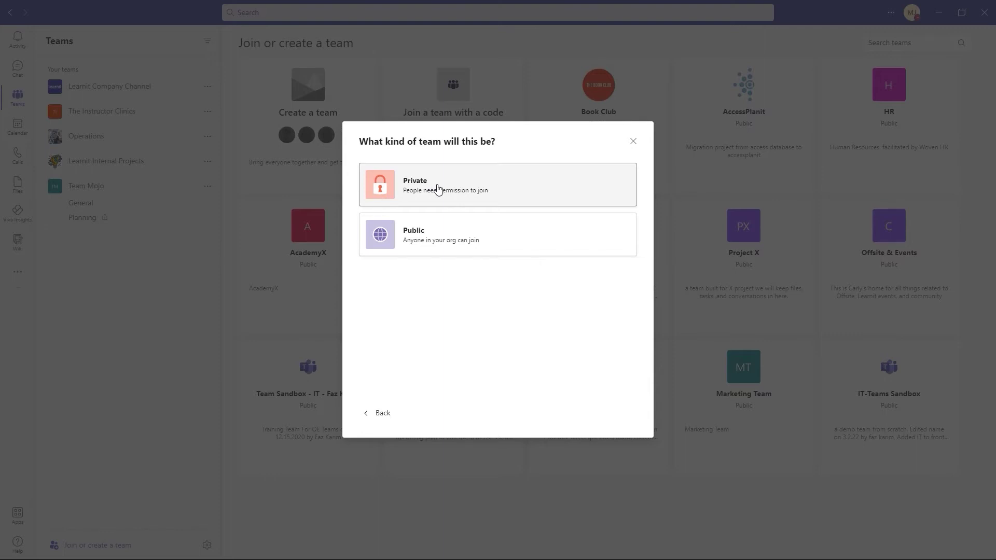
{"action": "left_click", "coordinate": [434, 190]}
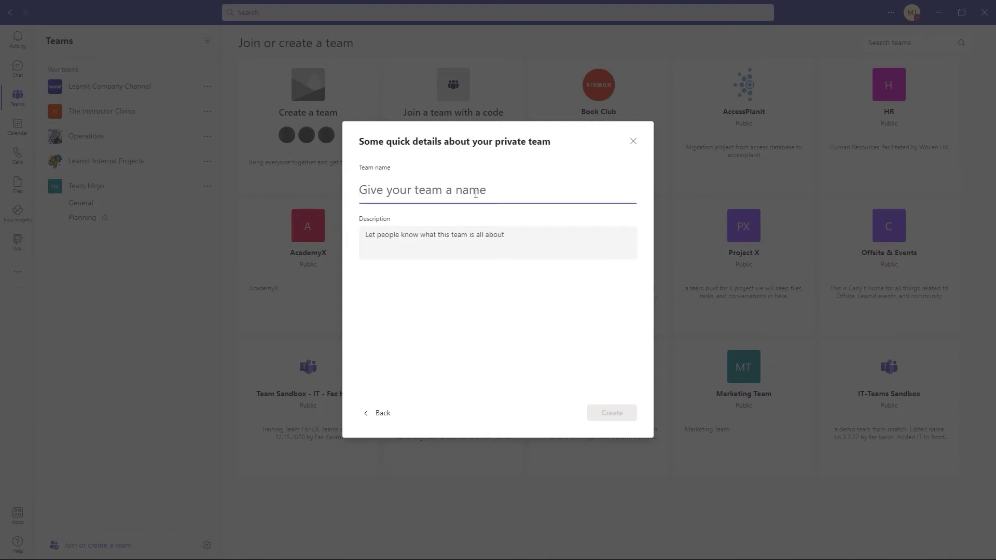
{"action": "type", "text": "Plannin"}
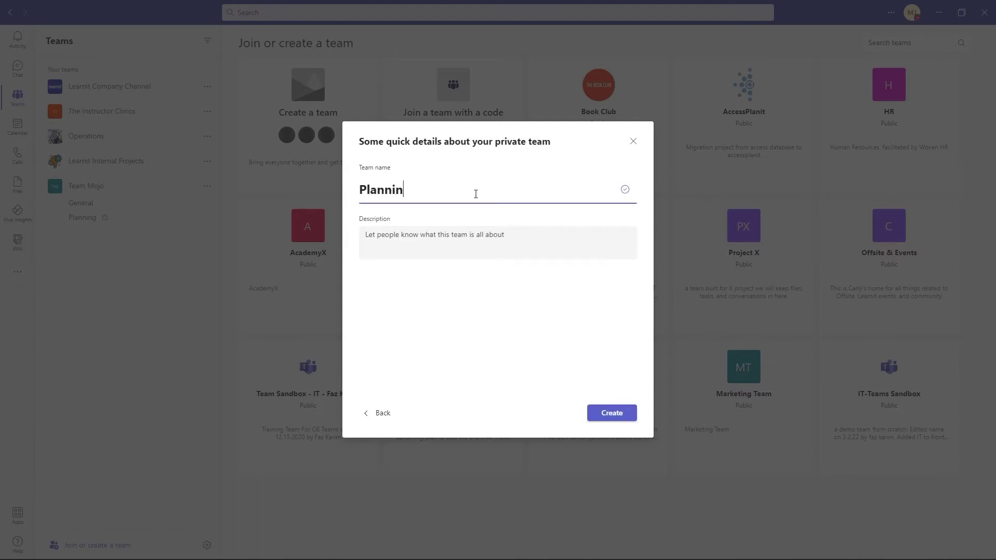
{"action": "type", "text": "g"}
{"action": "left_click", "coordinate": [482, 232]}
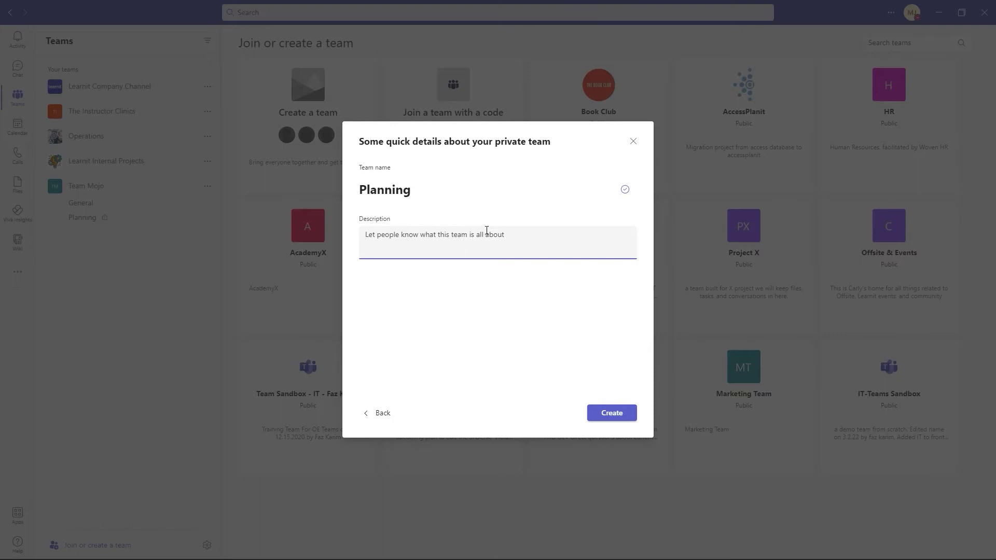
{"action": "type", "text": "Learning courses"}
{"action": "left_click", "coordinate": [613, 413]}
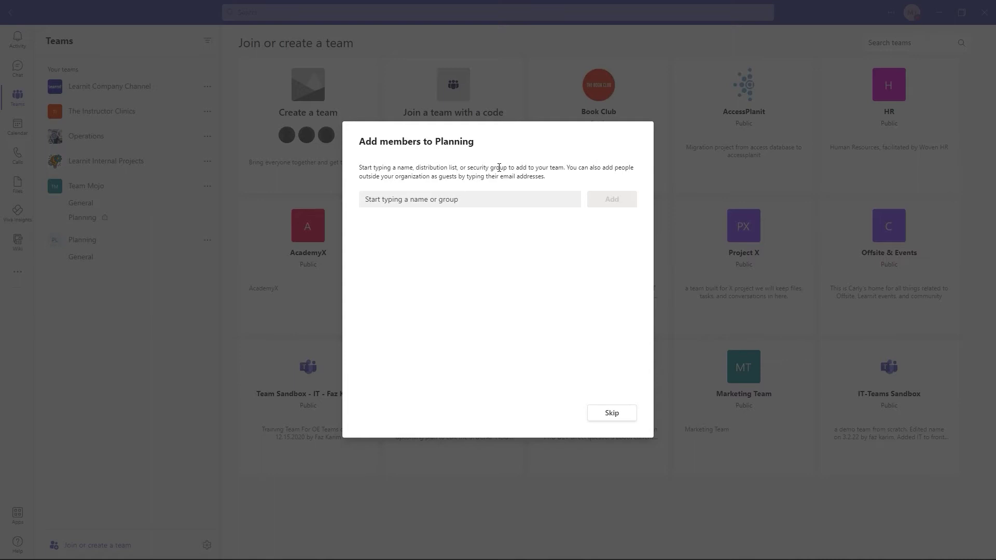
- Add two guests to the Planning team by their e-mail addresses and finish adding members
{"action": "left_click", "coordinate": [484, 202]}
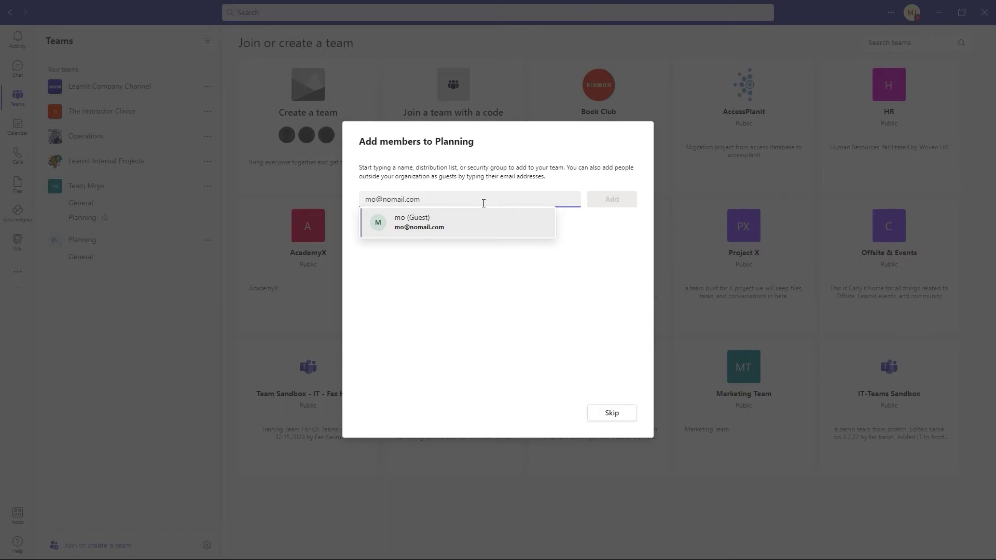
{"action": "left_click", "coordinate": [442, 228]}
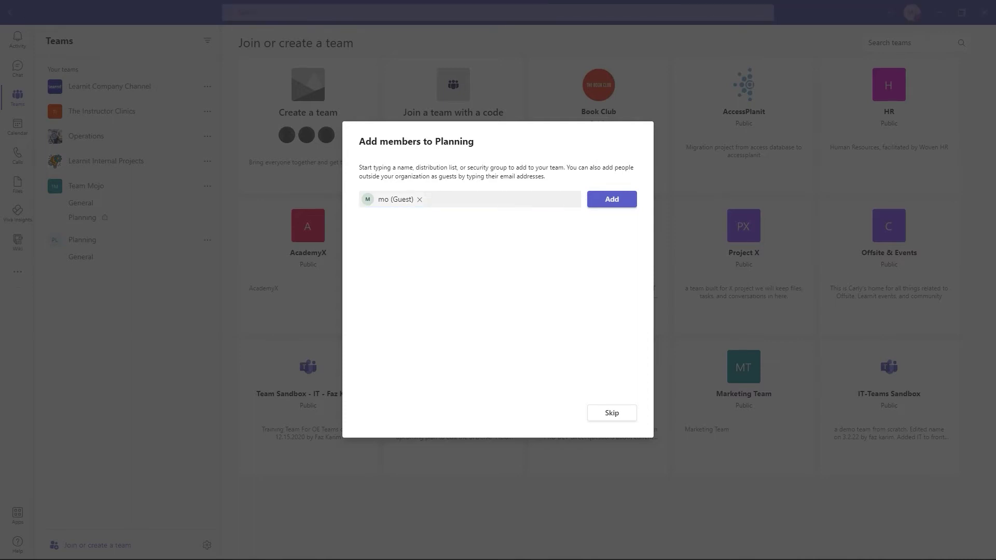
{"action": "left_click", "coordinate": [484, 203]}
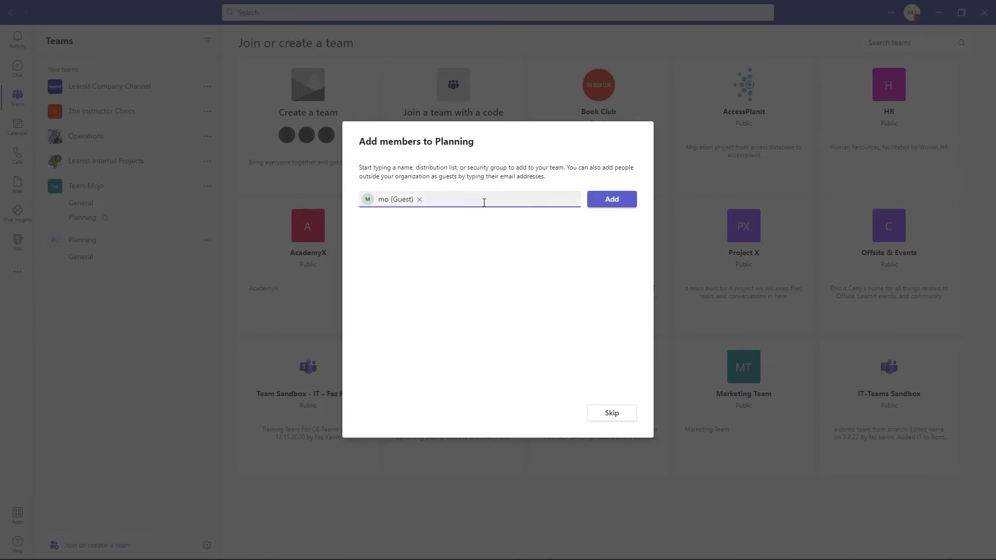
{"action": "key", "text": "ctrl+v"}
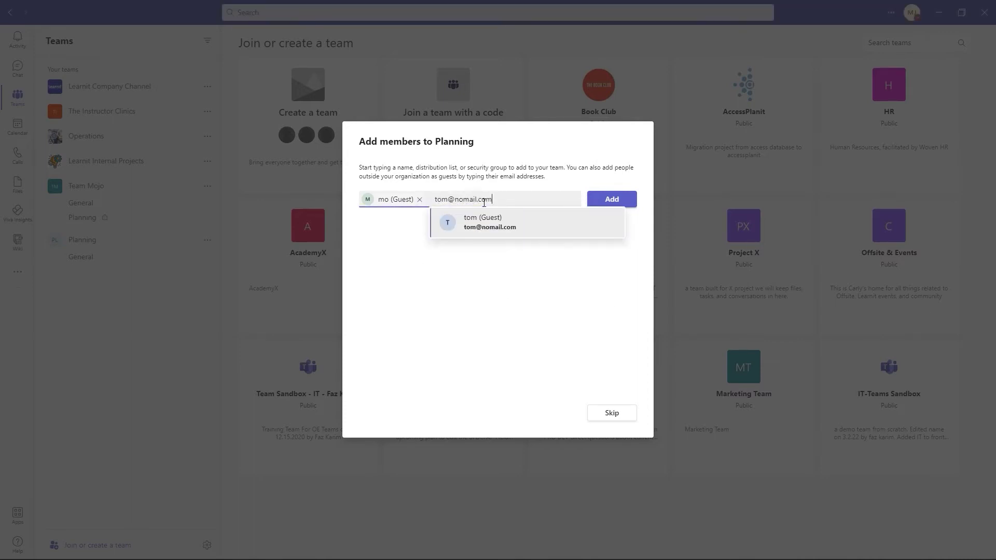
{"action": "left_click", "coordinate": [610, 199]}
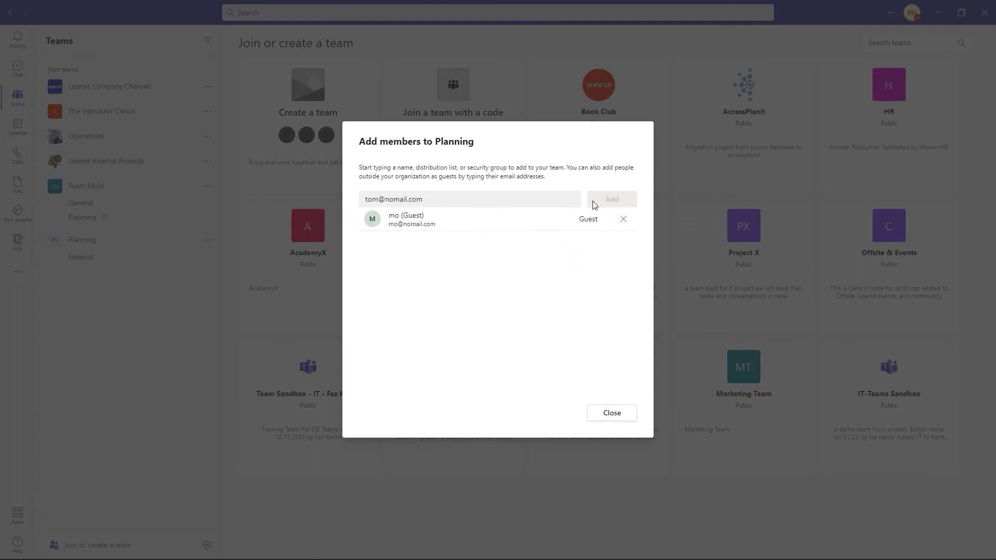
{"action": "left_click", "coordinate": [550, 204]}
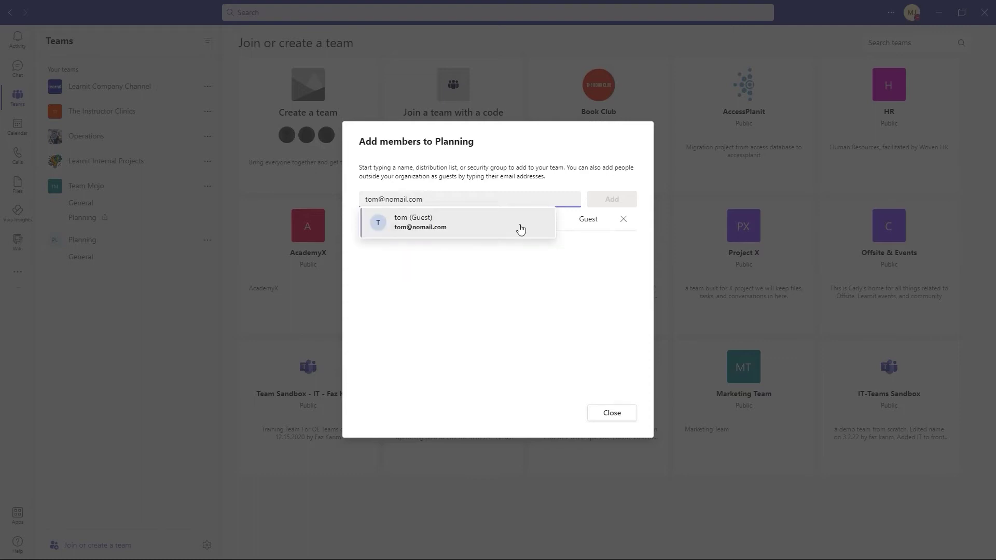
{"action": "left_click", "coordinate": [444, 226]}
{"action": "left_click", "coordinate": [613, 204]}
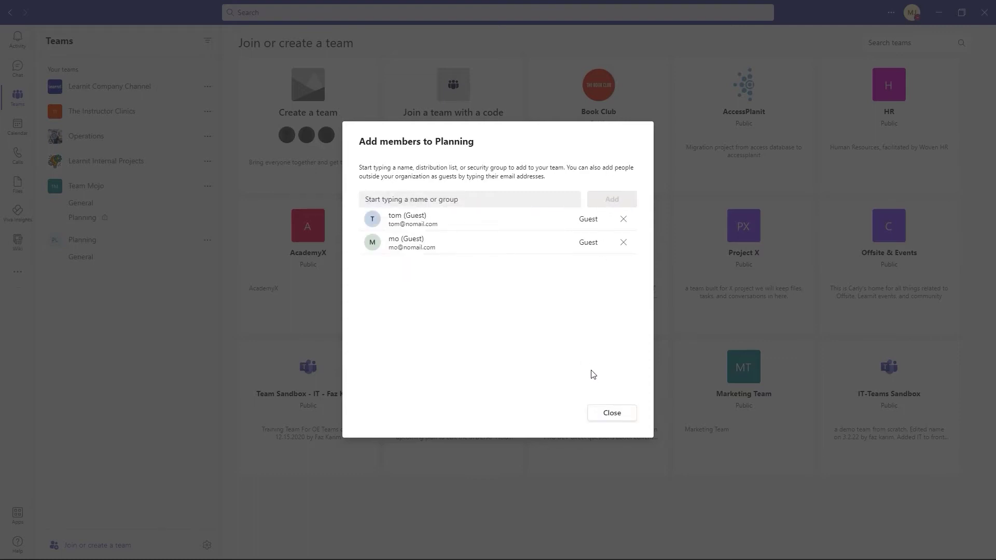
{"action": "left_click", "coordinate": [612, 413]}
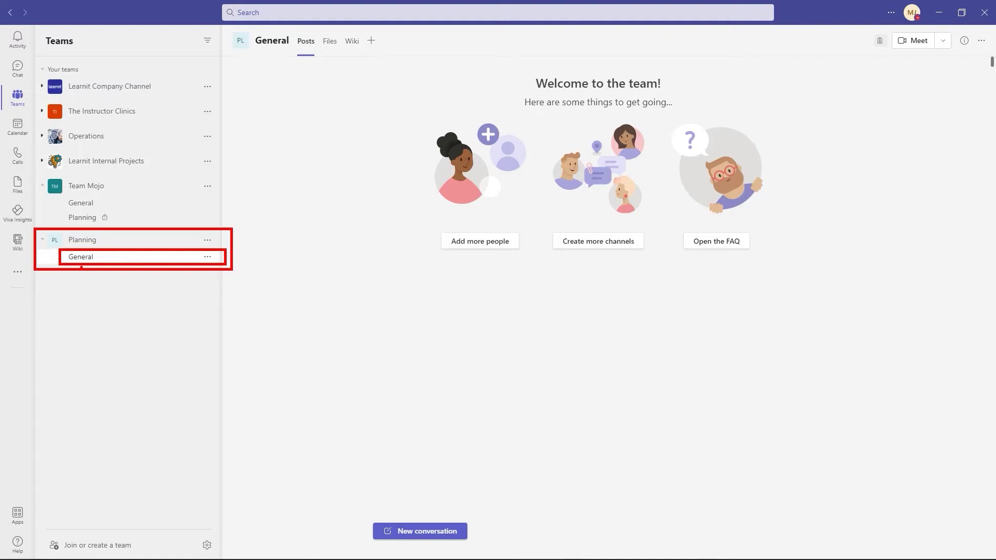
- Examine the management options available for the Planning team
{"action": "left_click", "coordinate": [208, 243]}
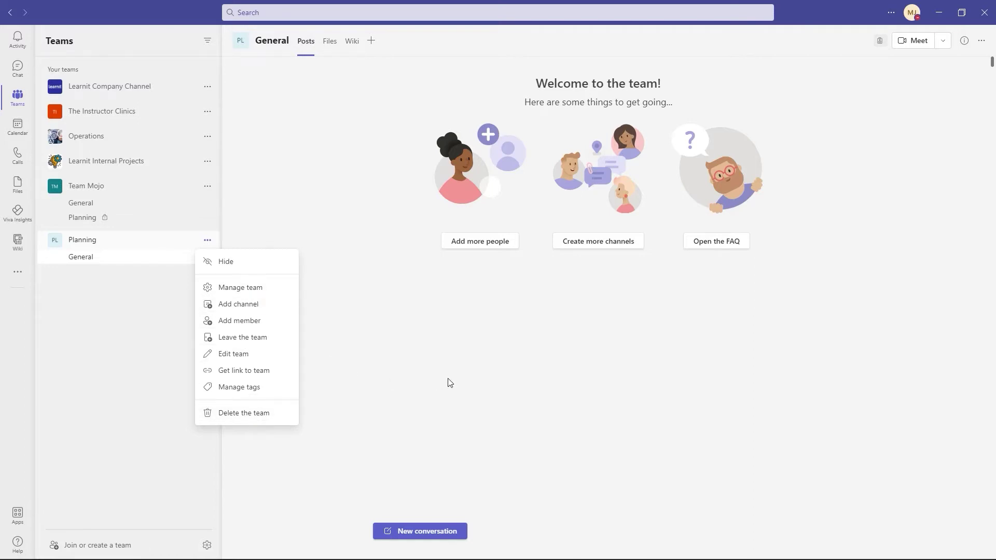
{"action": "left_click", "coordinate": [483, 380]}
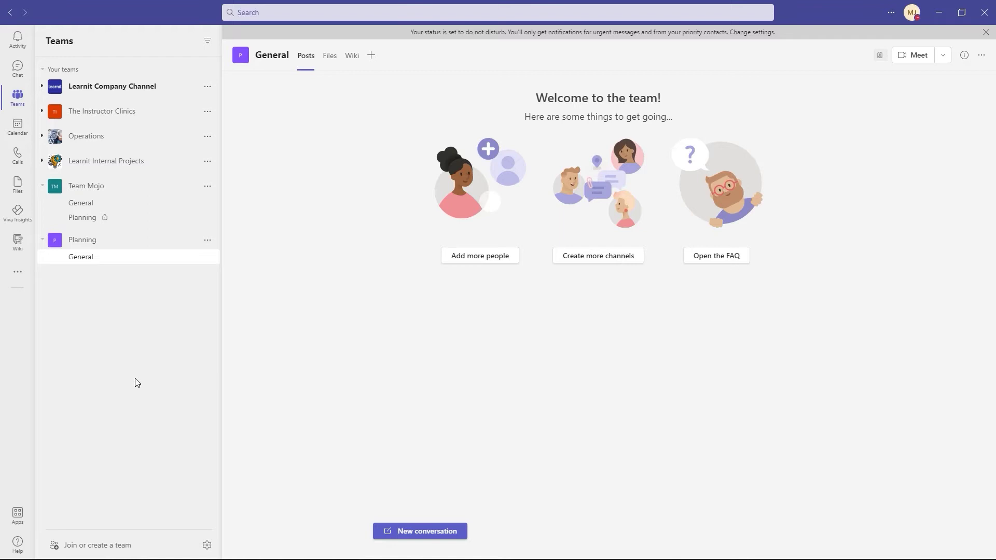
- Rename the Planning team to "Planning Team" and change its description to "Learning courses for staff", keeping it private
{"action": "left_click", "coordinate": [208, 241]}
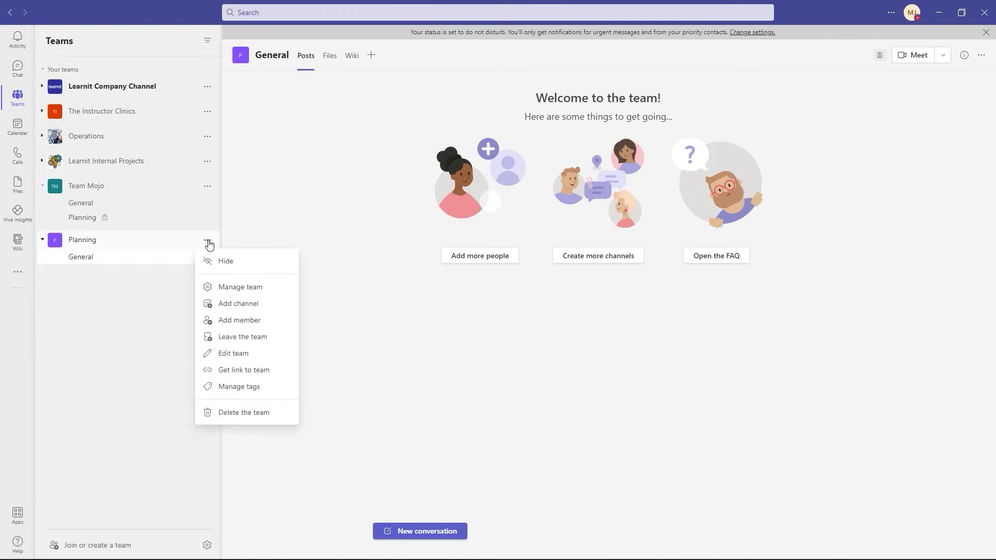
{"action": "left_click", "coordinate": [233, 354]}
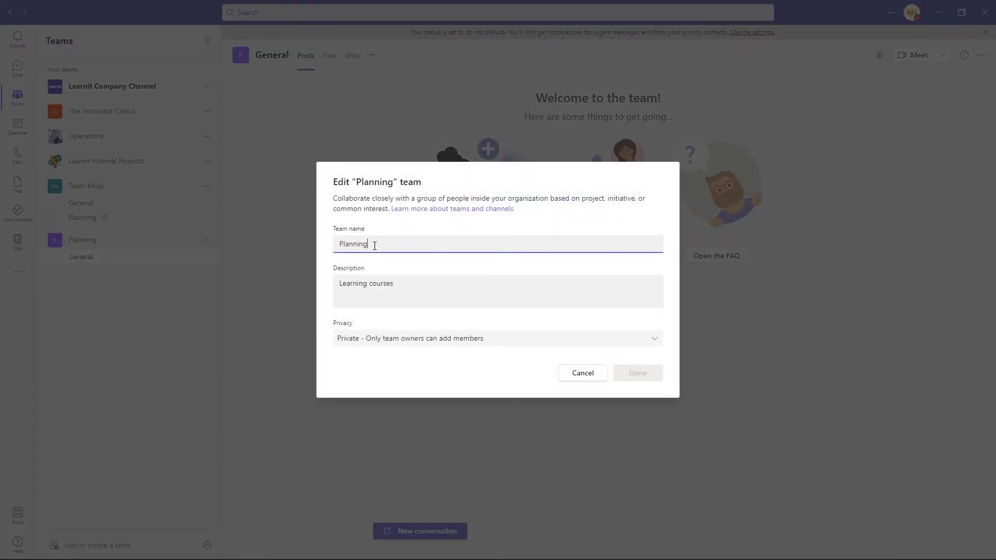
{"action": "left_click", "coordinate": [415, 285]}
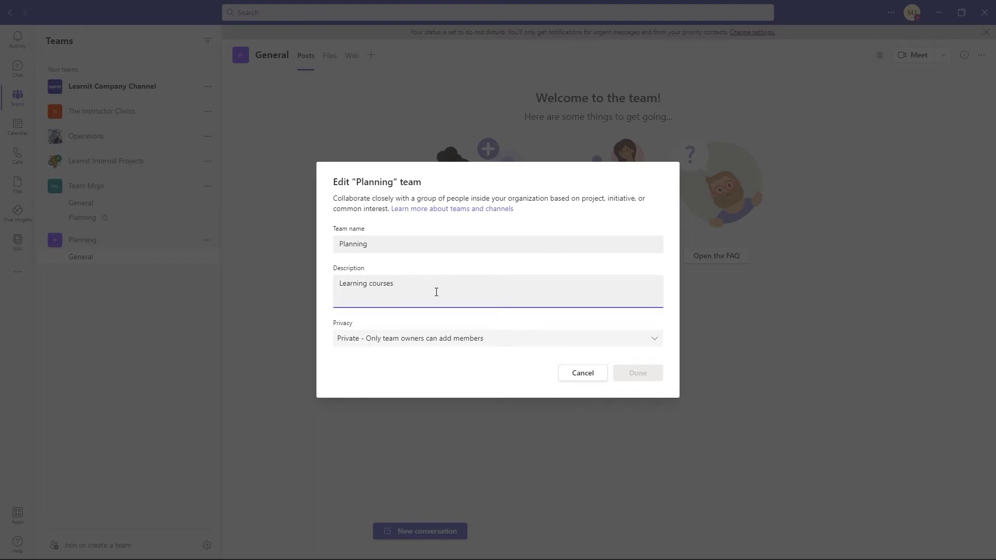
{"action": "left_click", "coordinate": [660, 342]}
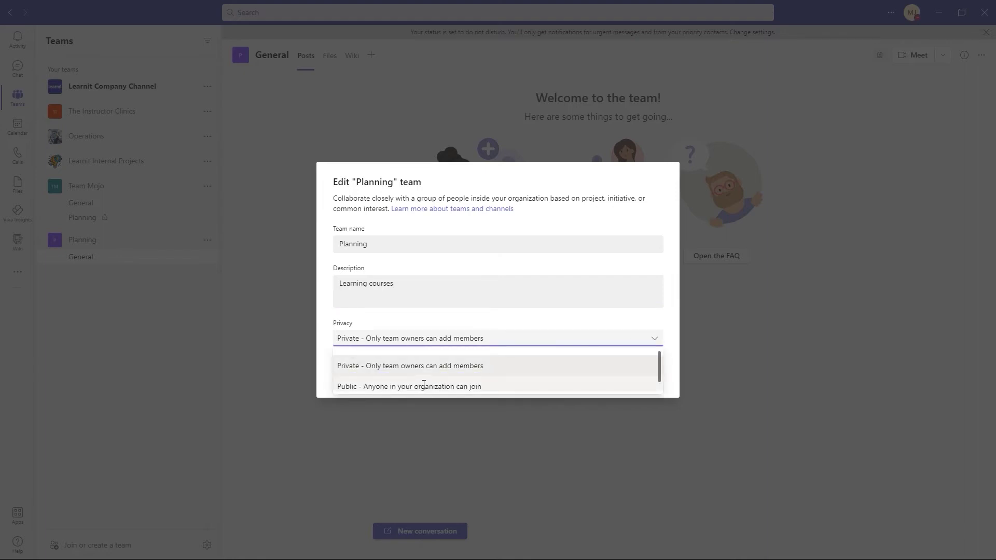
{"action": "left_click", "coordinate": [439, 243]}
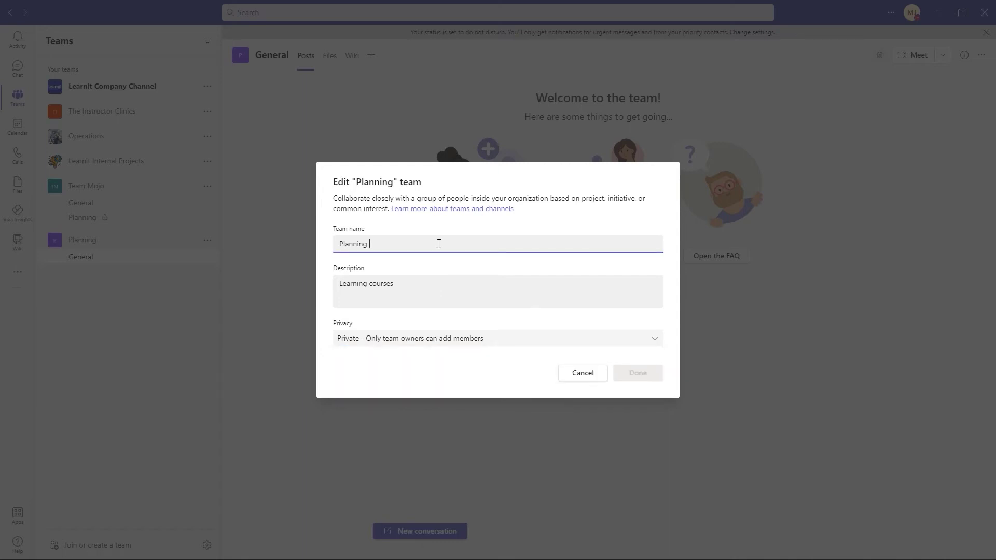
{"action": "type", "text": "Team"}
{"action": "left_click", "coordinate": [458, 290]}
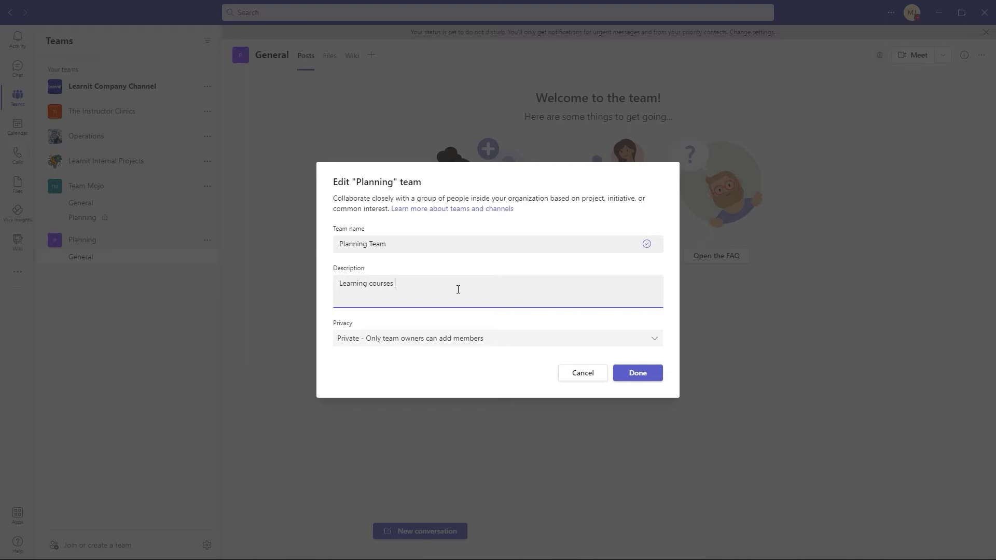
{"action": "type", "text": "for staff"}
{"action": "left_click", "coordinate": [640, 376]}
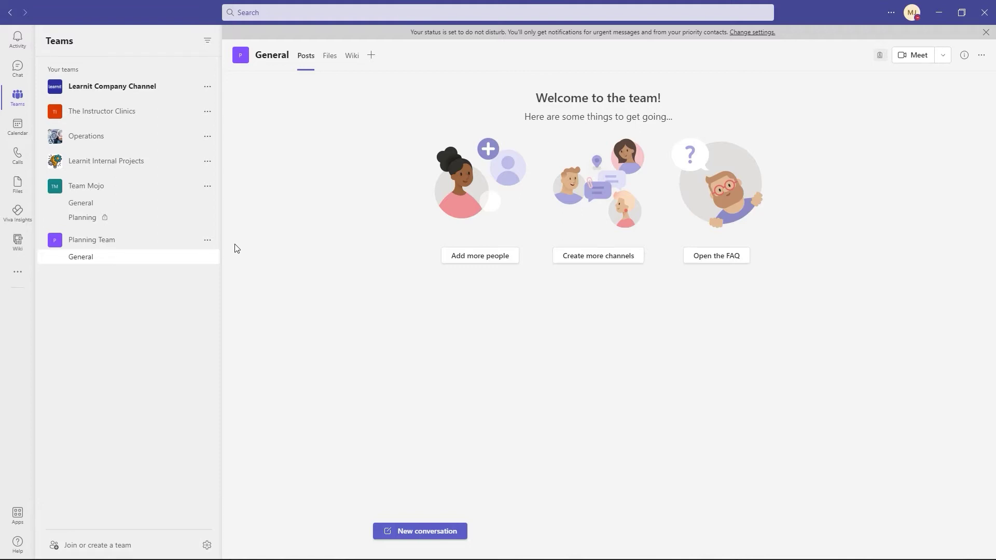
- Get the link to the Planning Team and copy it
{"action": "left_click", "coordinate": [207, 241]}
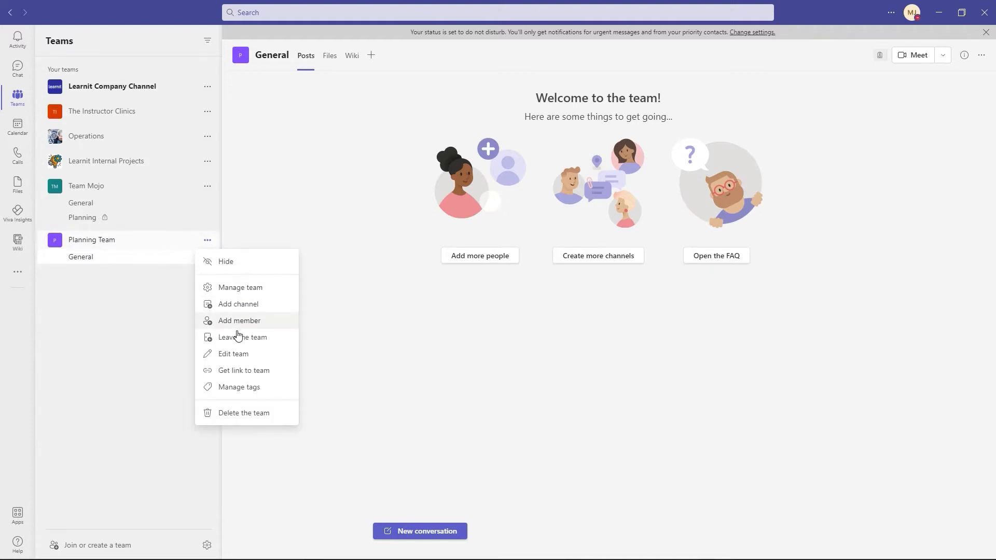
{"action": "left_click", "coordinate": [237, 371]}
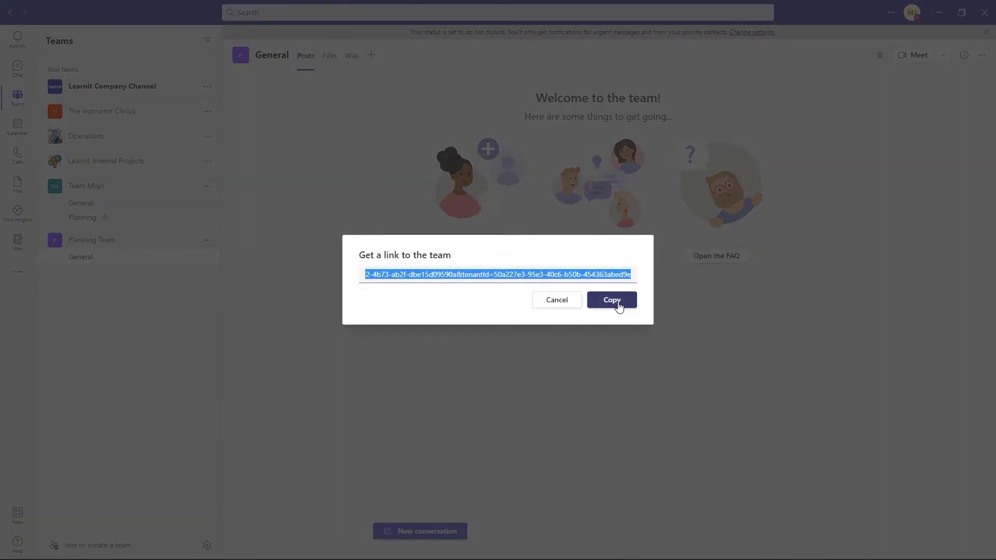
{"action": "left_click", "coordinate": [619, 304]}
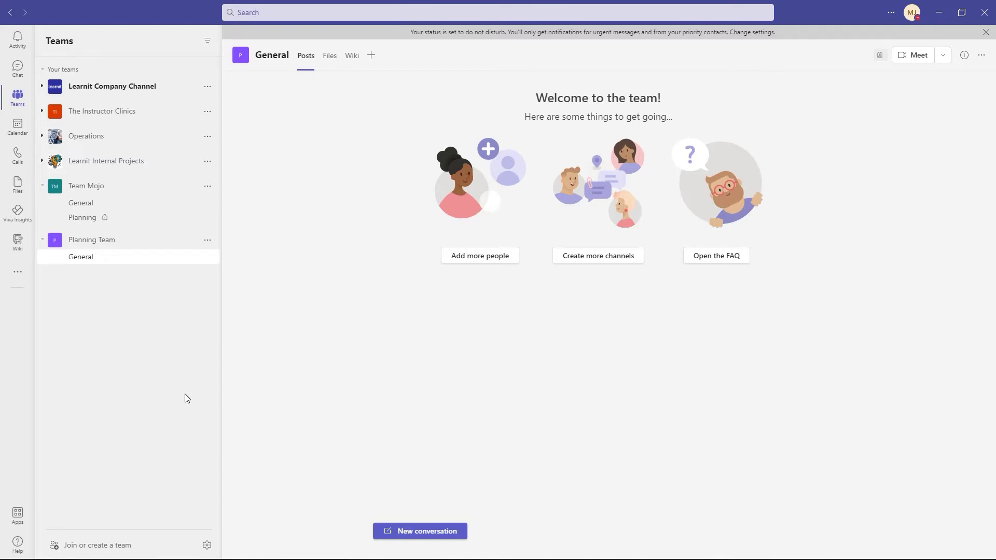
- Open the management page of the Planning Team and examine its members and guests and the owner's role choices
{"action": "left_click", "coordinate": [208, 244]}
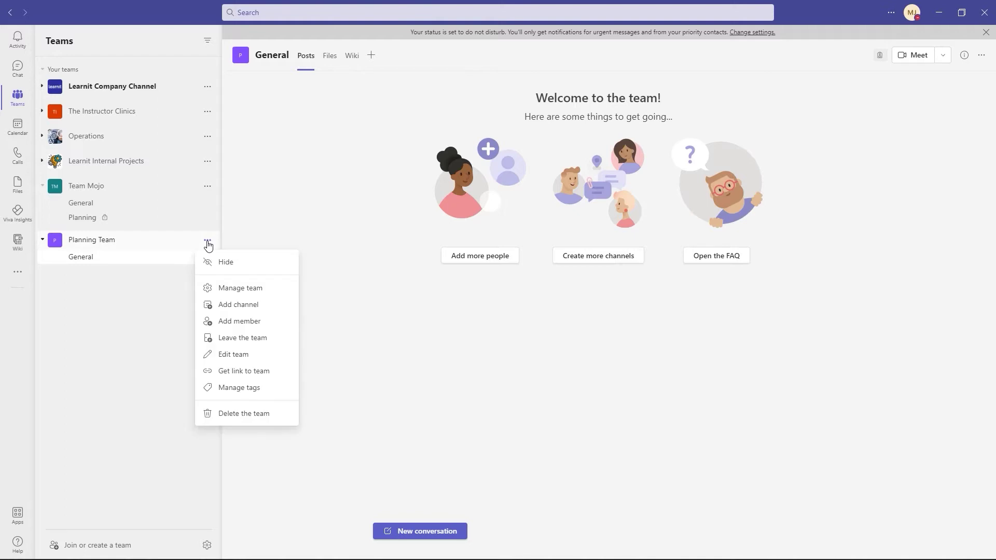
{"action": "left_click", "coordinate": [238, 289]}
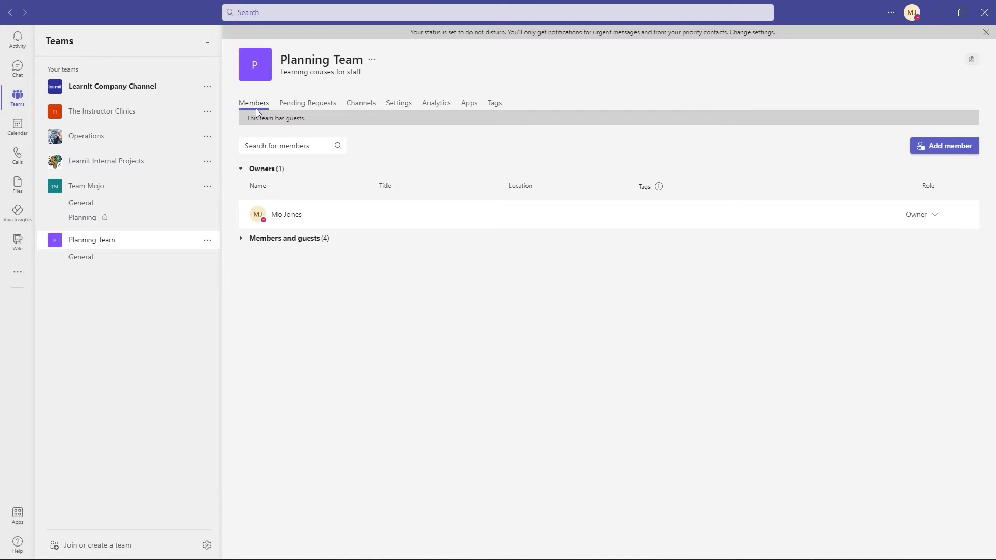
{"action": "left_click", "coordinate": [241, 241]}
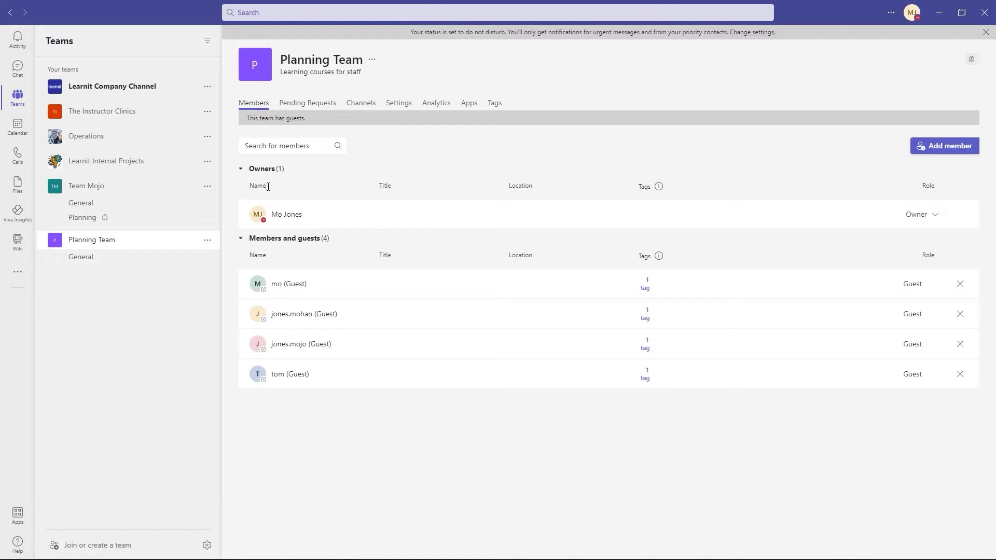
{"action": "left_click", "coordinate": [936, 219]}
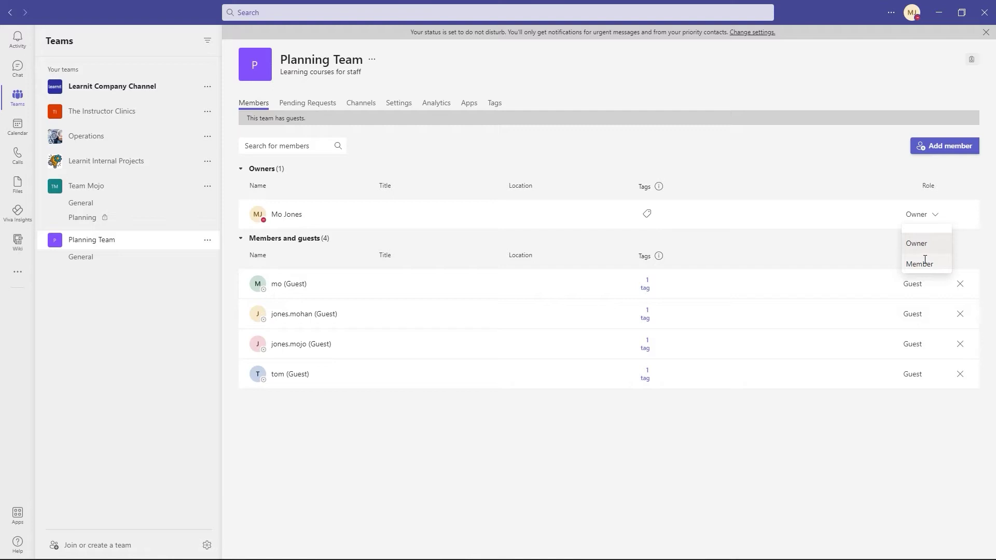
{"action": "left_click", "coordinate": [740, 142]}
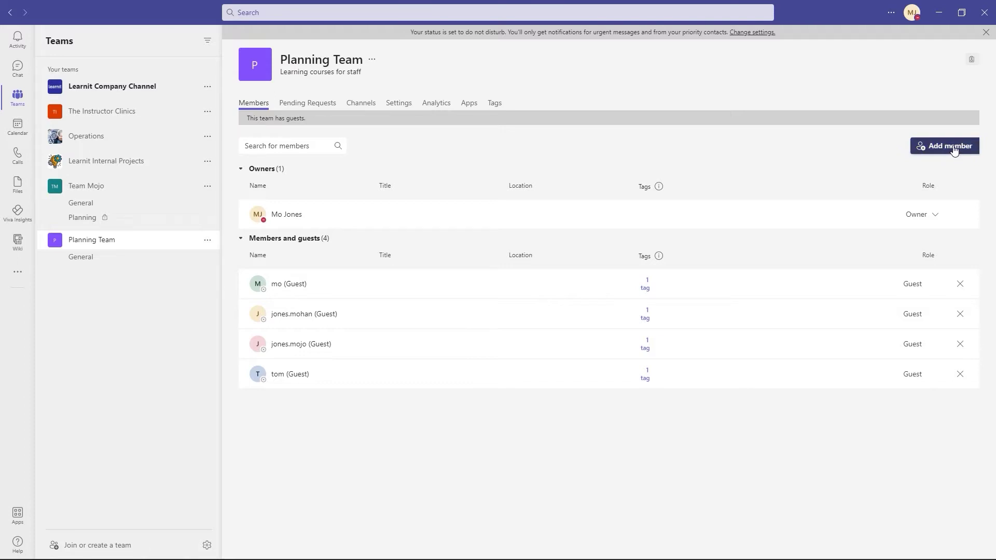
{"action": "left_click", "coordinate": [935, 215]}
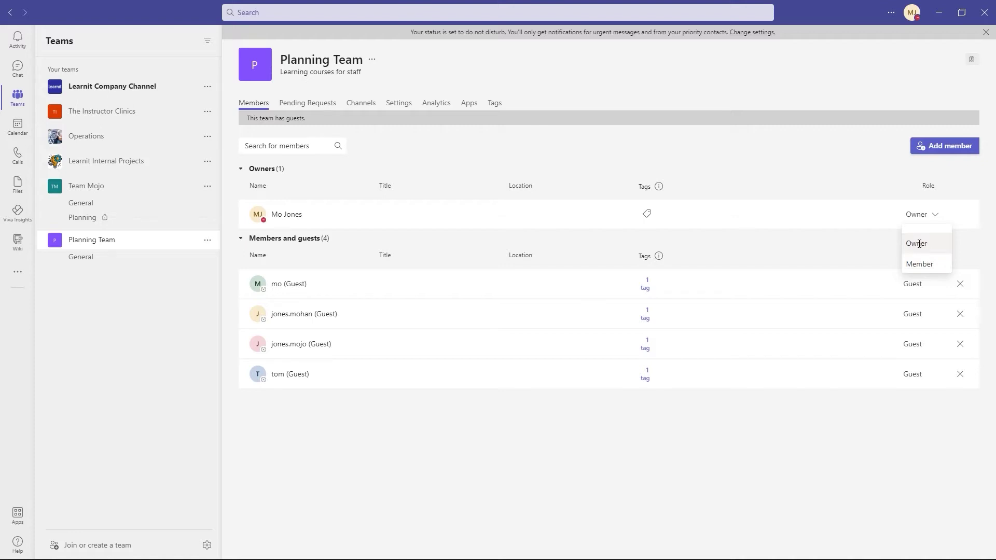
{"action": "left_click", "coordinate": [504, 146]}
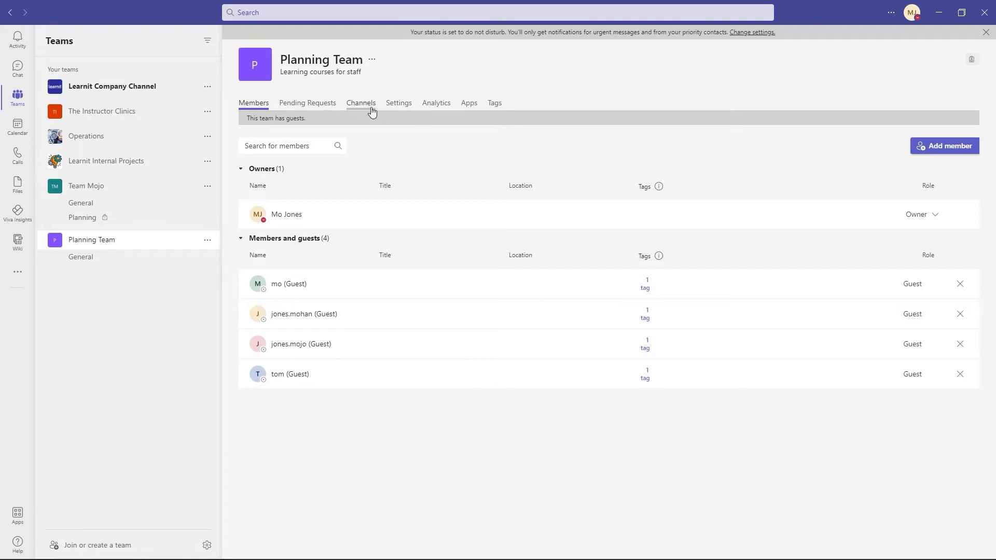
- In the Planning Team's settings, allow guests to create and update channels but not to delete them
{"action": "left_click", "coordinate": [400, 108]}
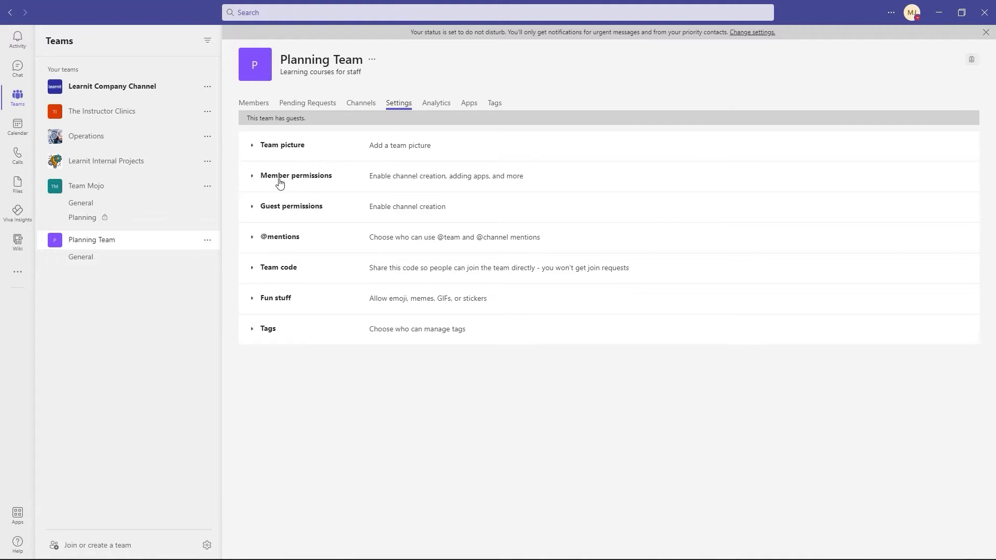
{"action": "left_click", "coordinate": [252, 210]}
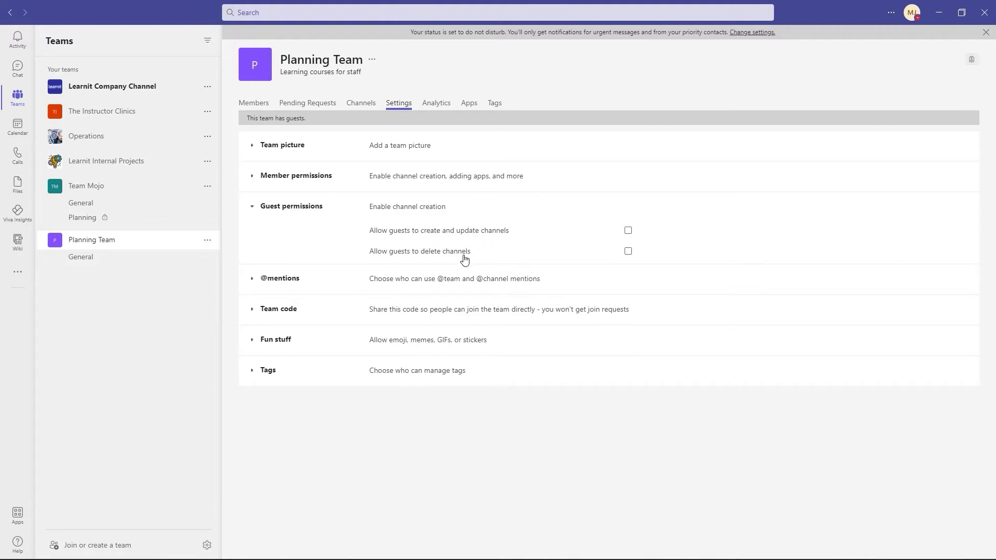
{"action": "left_click", "coordinate": [628, 232]}
{"action": "left_click", "coordinate": [629, 252]}
{"action": "left_click", "coordinate": [628, 251]}
{"action": "left_click", "coordinate": [628, 251]}
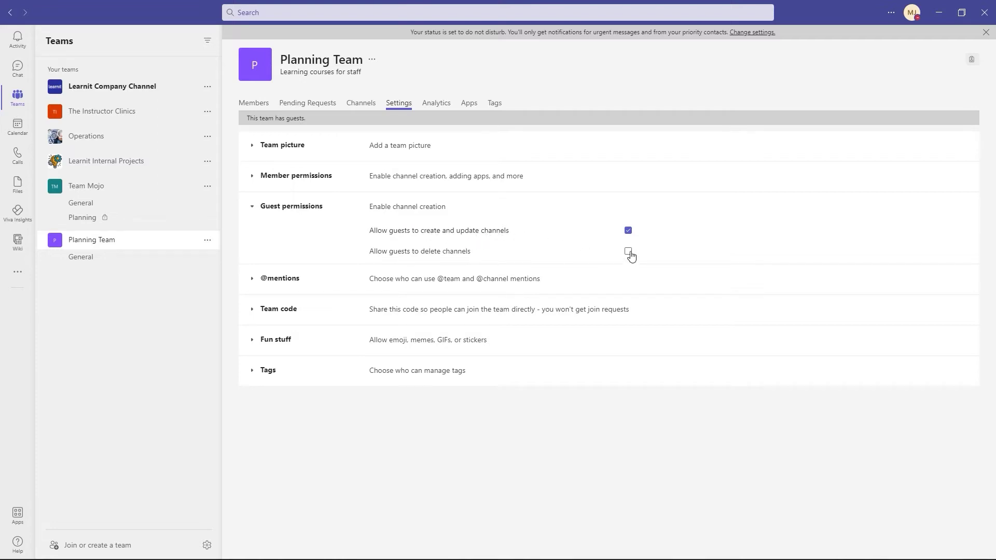
{"action": "left_click", "coordinate": [252, 208]}
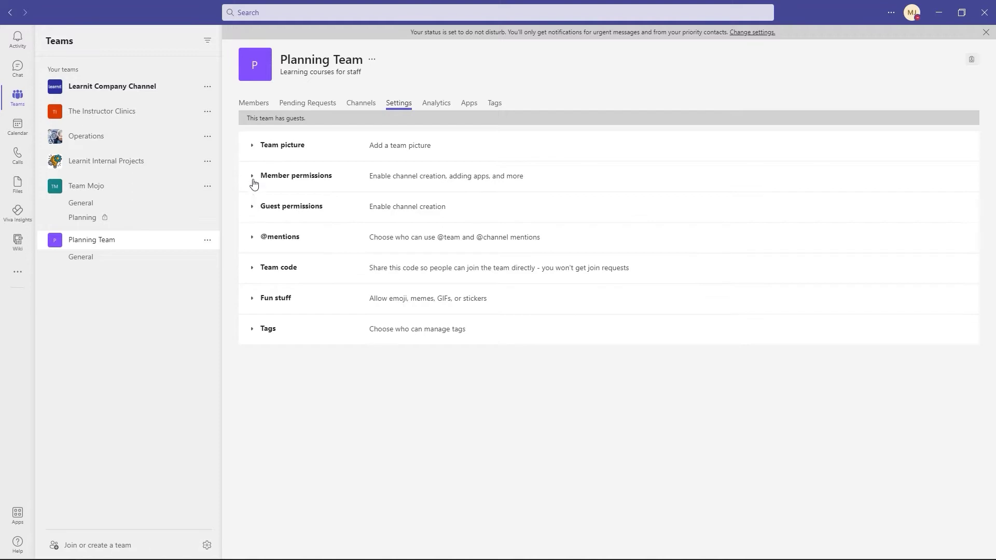
{"action": "left_click", "coordinate": [252, 181]}
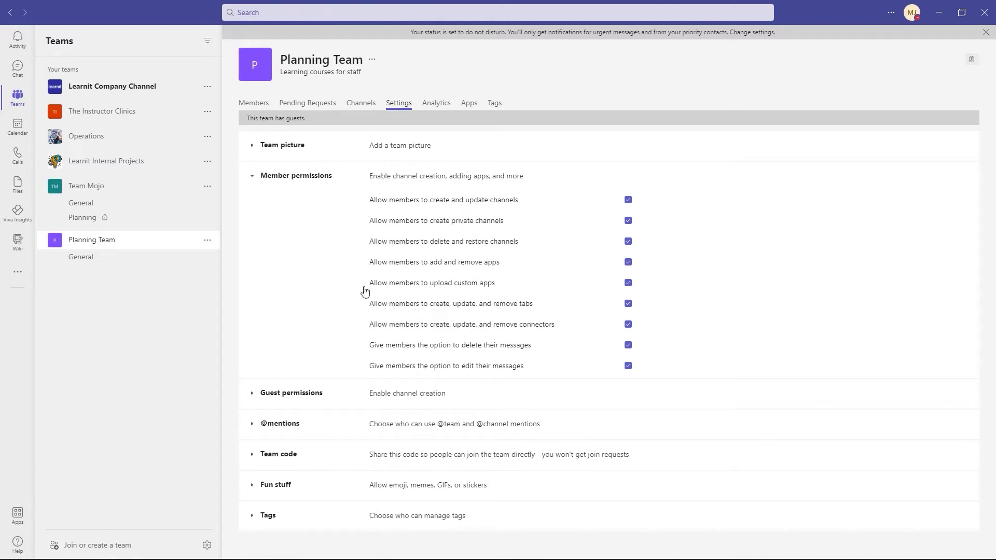
{"action": "left_click", "coordinate": [251, 178]}
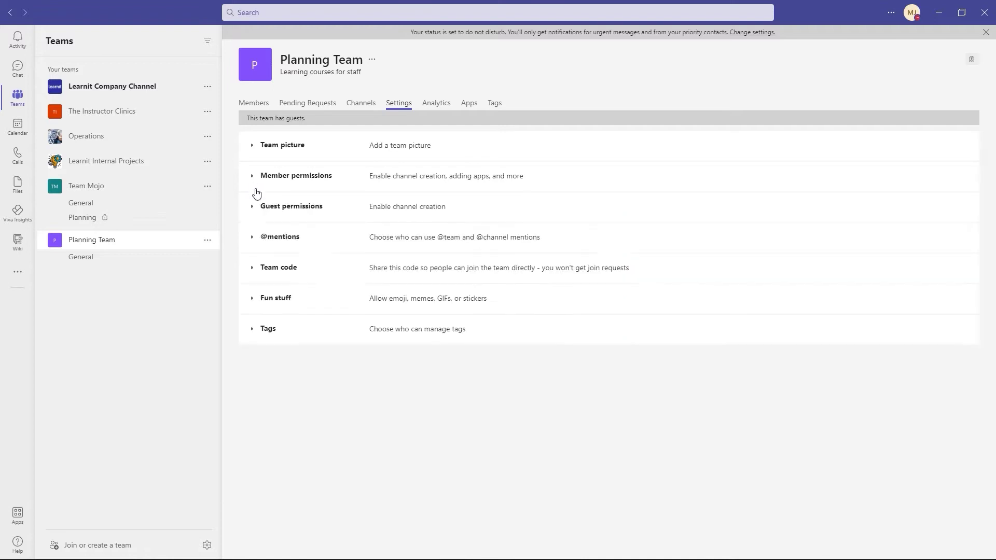
{"action": "left_click", "coordinate": [252, 237]}
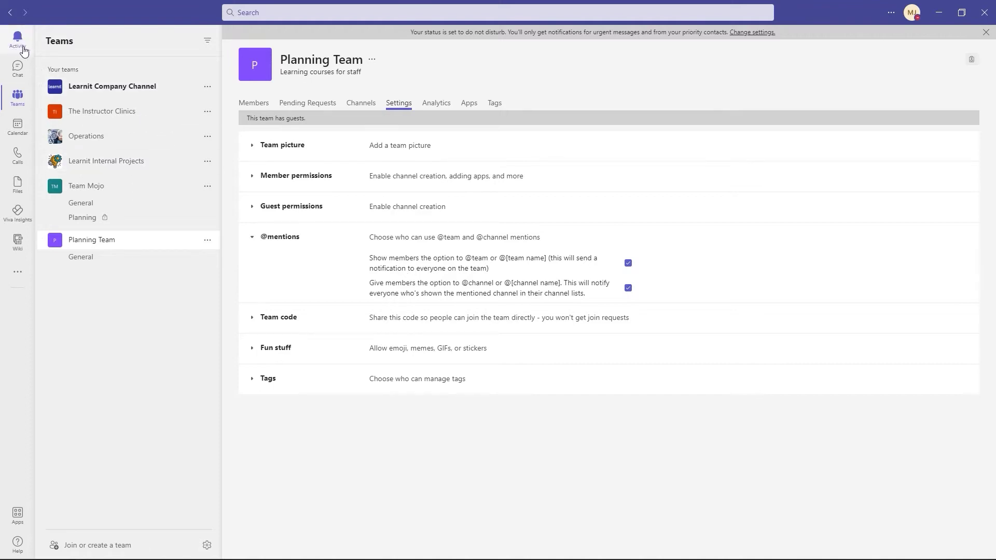
{"action": "left_click", "coordinate": [252, 239]}
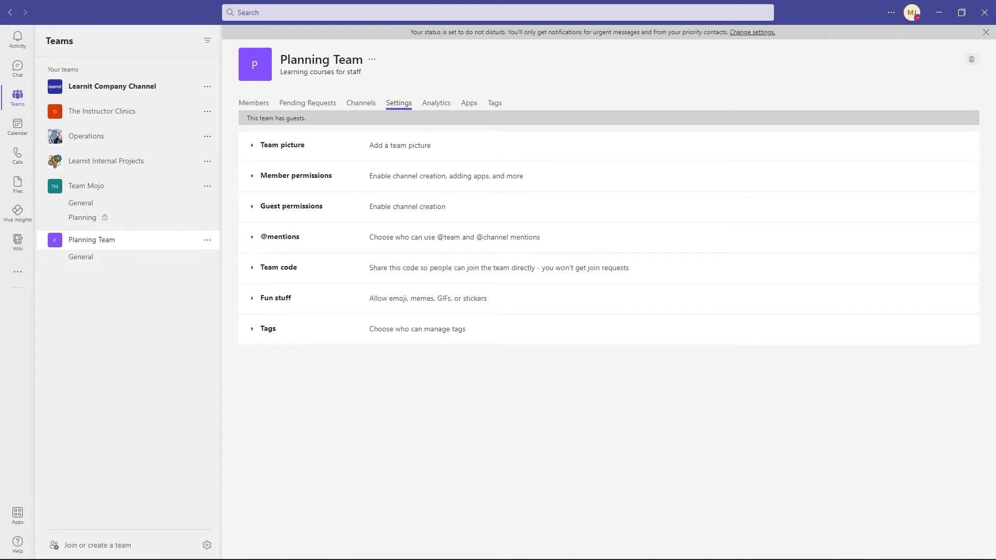
- Generate a team code for joining the Planning Team directly and copy it
{"action": "left_click", "coordinate": [252, 270]}
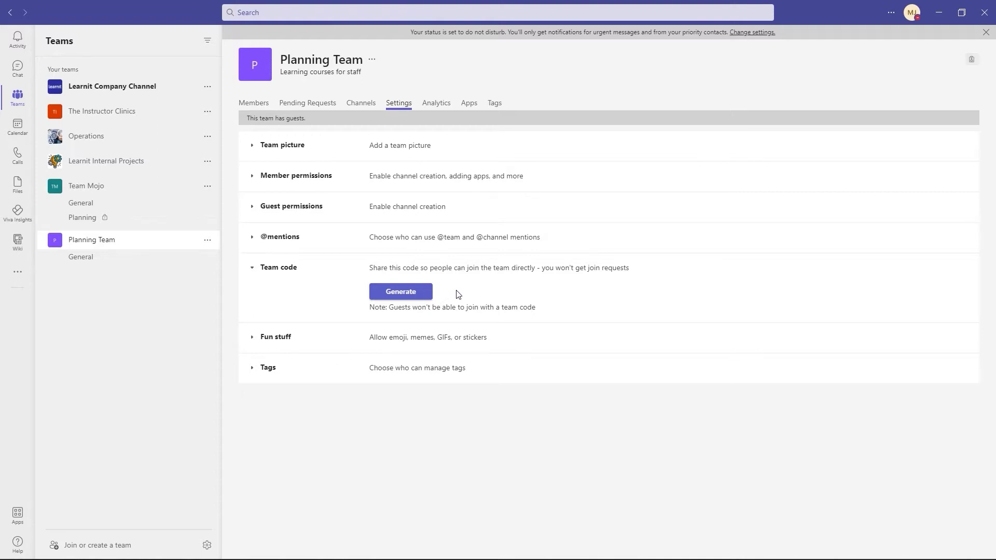
{"action": "left_click", "coordinate": [253, 270]}
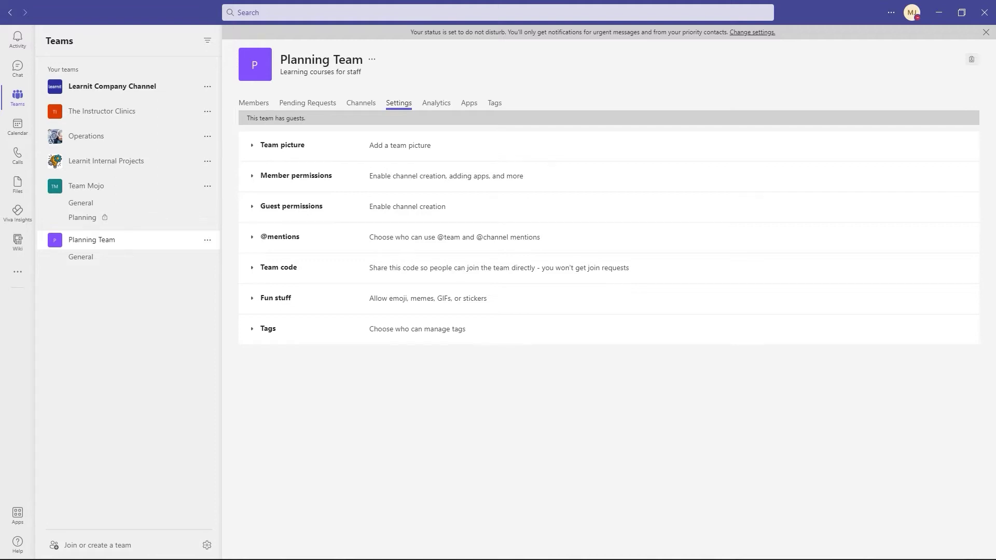
{"action": "left_click", "coordinate": [252, 268]}
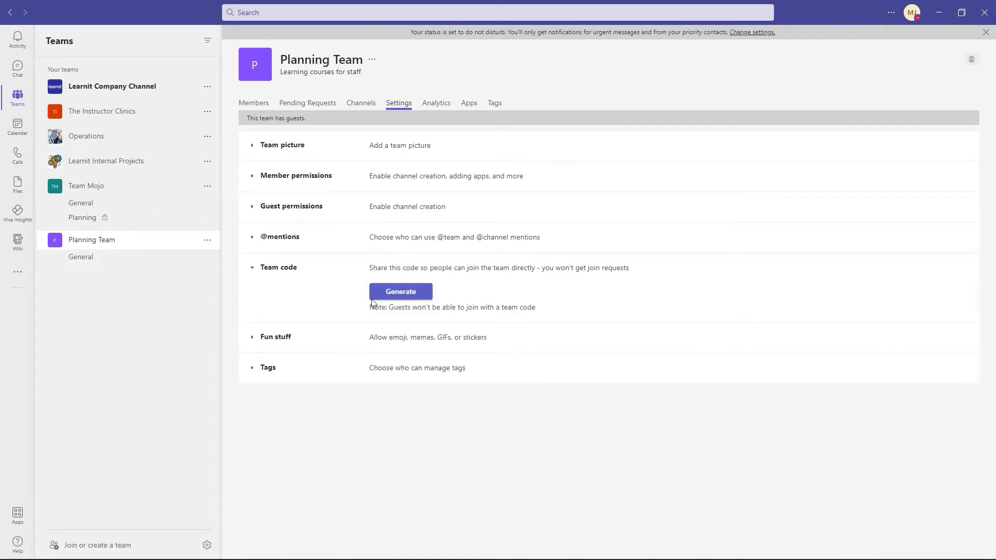
{"action": "left_click", "coordinate": [422, 298]}
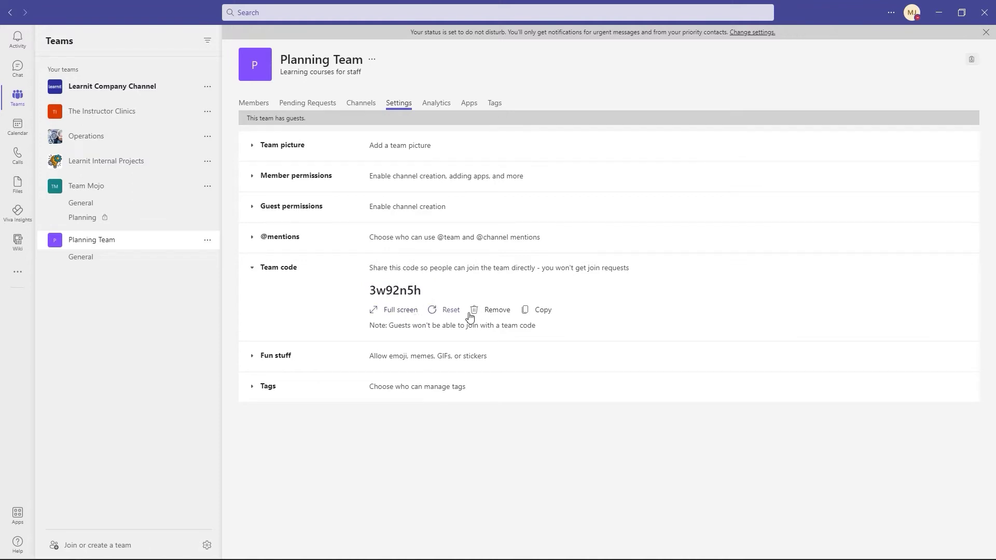
{"action": "left_click", "coordinate": [540, 314]}
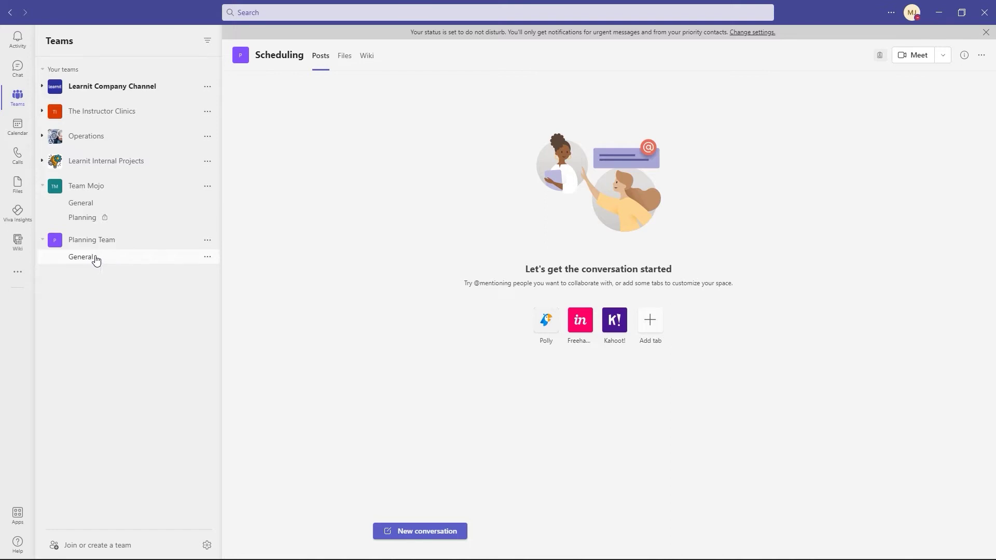
- Examine the options available for the General channel of the Planning Team
{"action": "left_click", "coordinate": [208, 260]}
{"action": "mouse_move", "coordinate": [232, 283]}
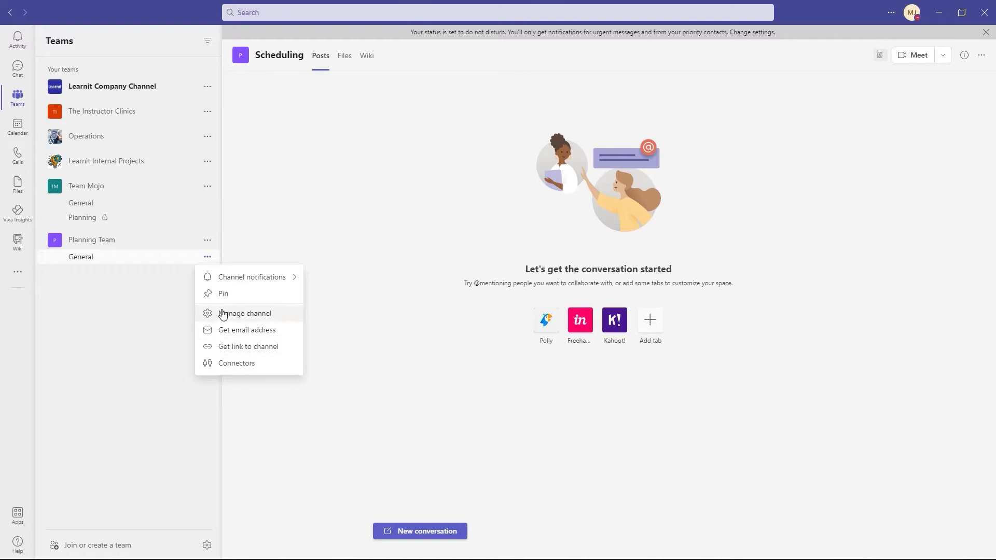
{"action": "left_click", "coordinate": [157, 287]}
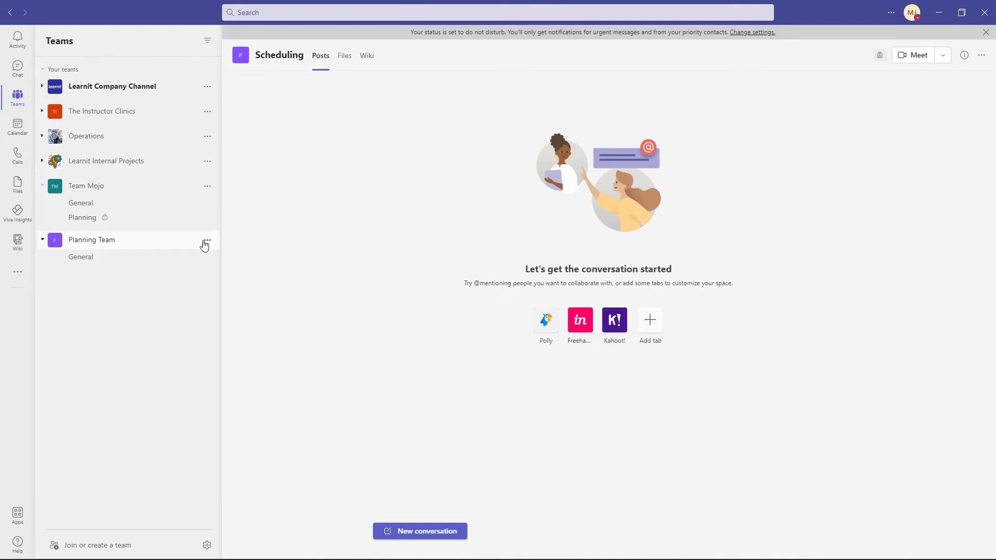
- Start a new channel for the Planning Team and name it Scheduling2
{"action": "left_click", "coordinate": [207, 243]}
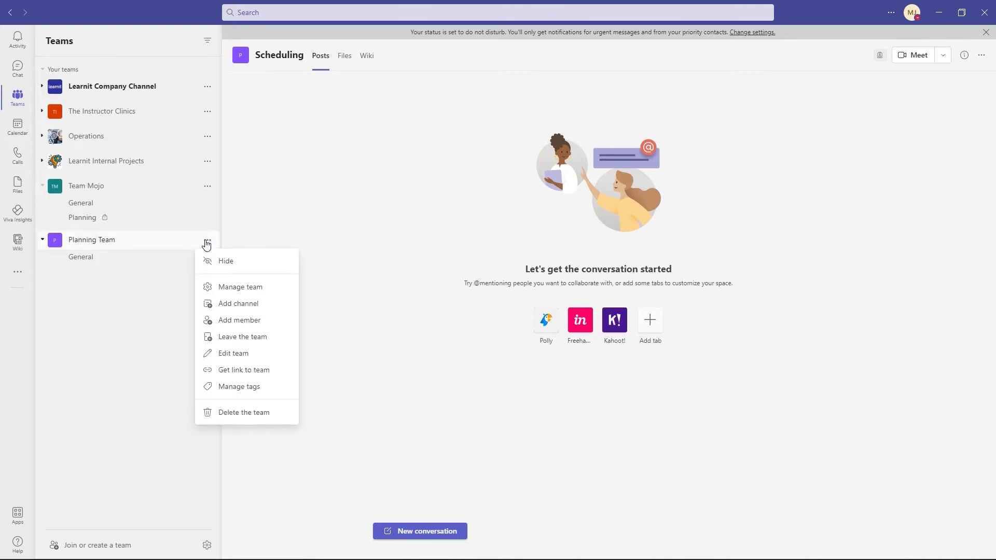
{"action": "left_click", "coordinate": [256, 309]}
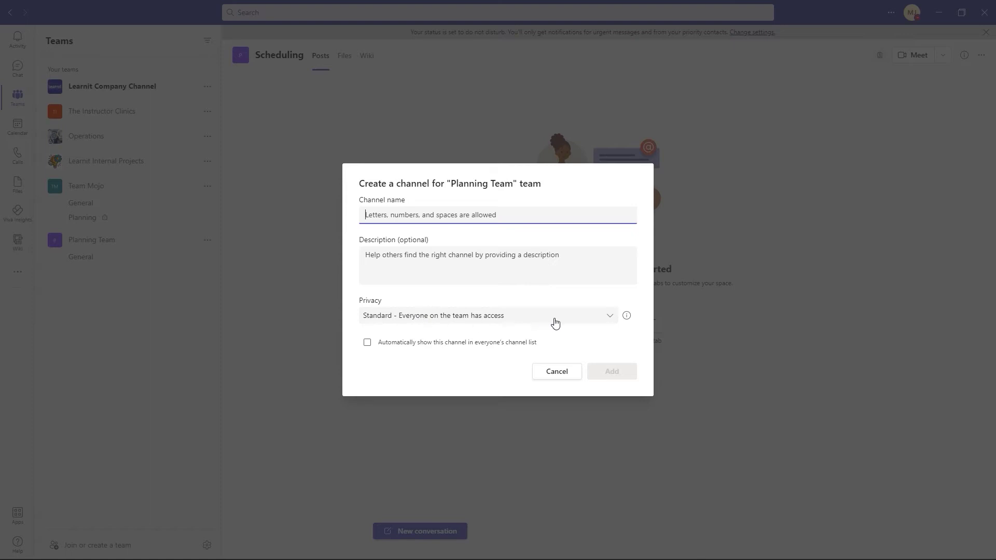
{"action": "left_click", "coordinate": [610, 319]}
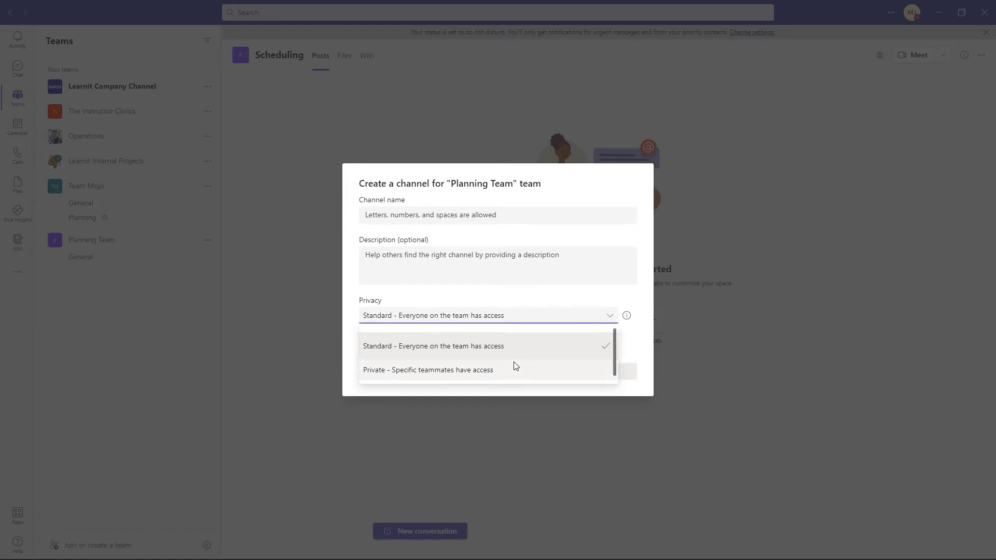
{"action": "left_click", "coordinate": [349, 284]}
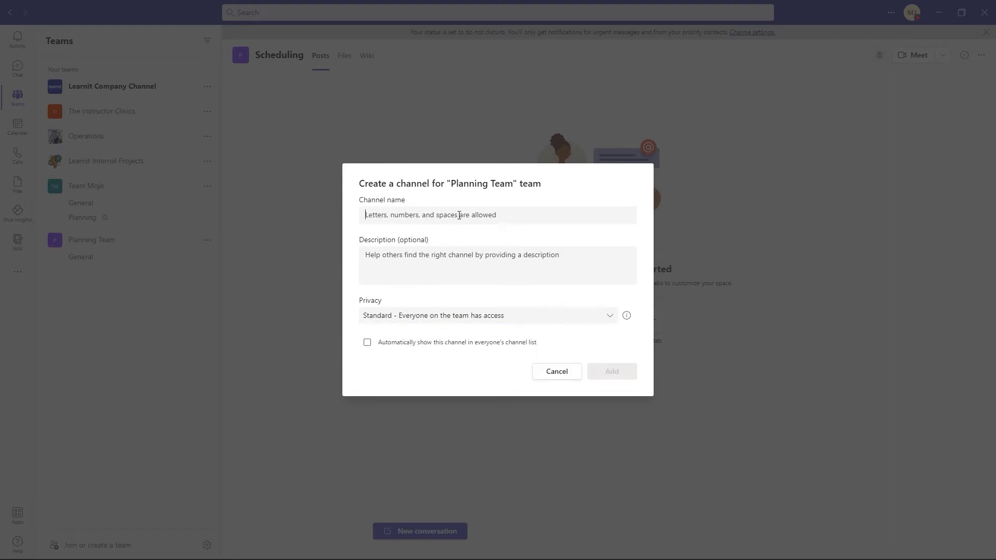
{"action": "left_click", "coordinate": [458, 215]}
{"action": "type", "text": "Sche"}
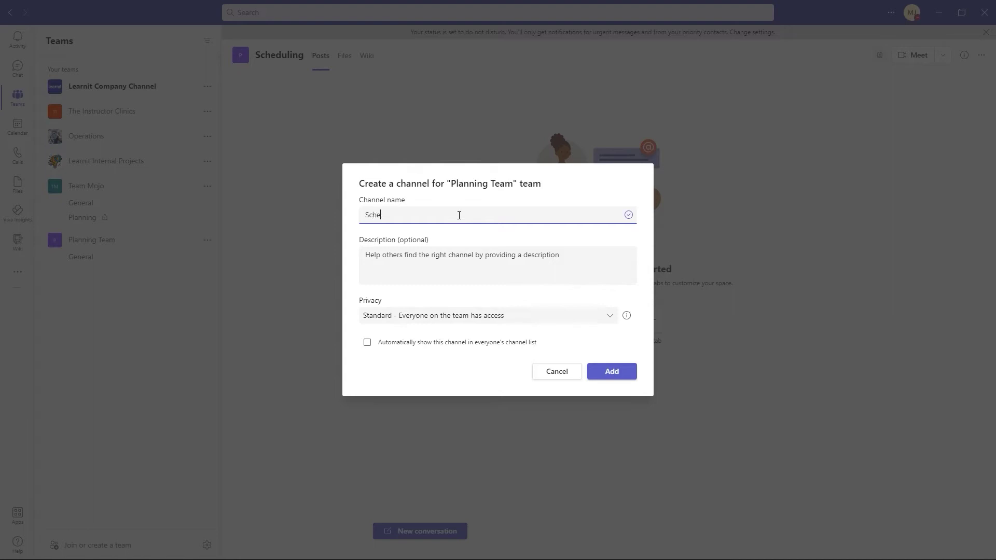
{"action": "type", "text": "duling"}
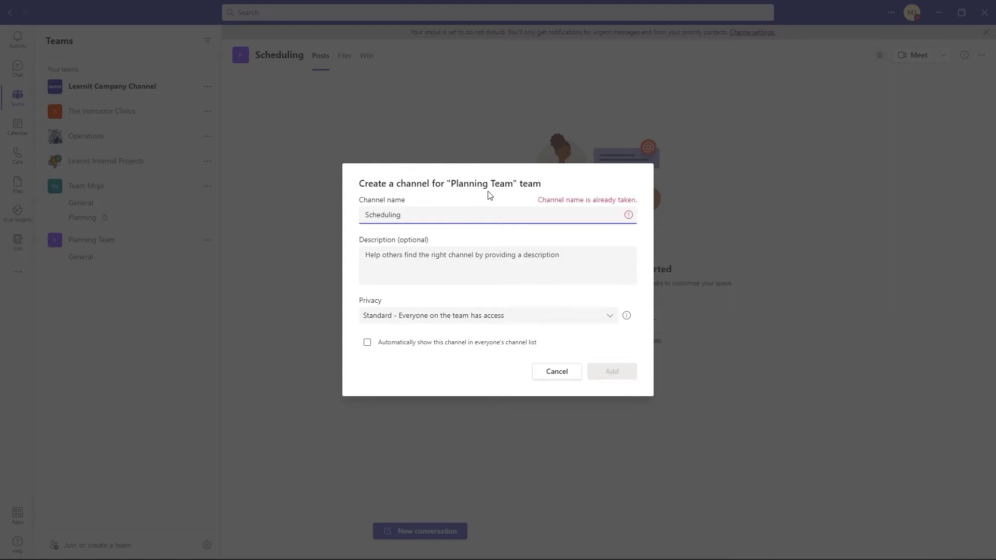
{"action": "type", "text": "2"}
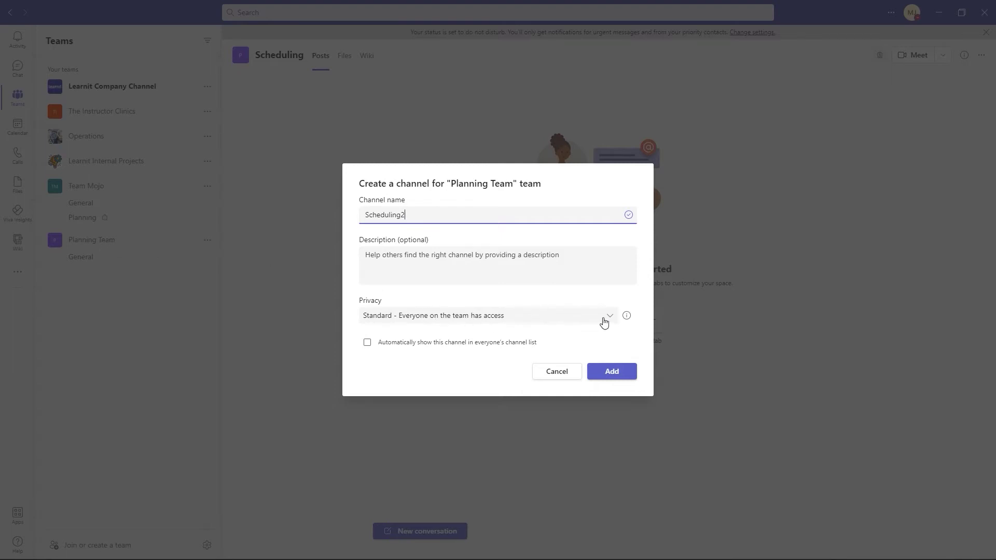
- Switch the new channel's privacy to Private - Specific teammates have access, and return it to Standard
{"action": "left_click", "coordinate": [603, 322]}
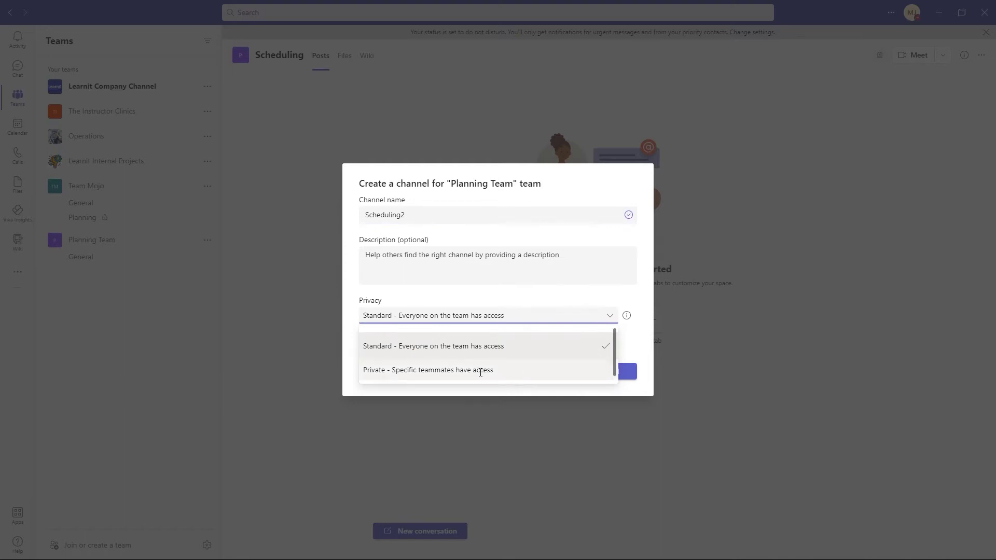
{"action": "left_click", "coordinate": [471, 372]}
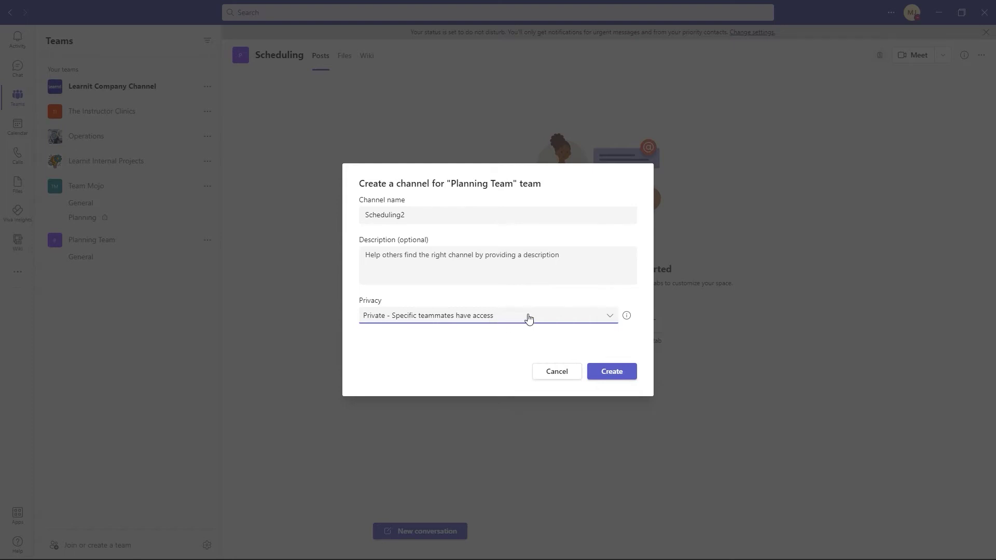
{"action": "left_click", "coordinate": [608, 318]}
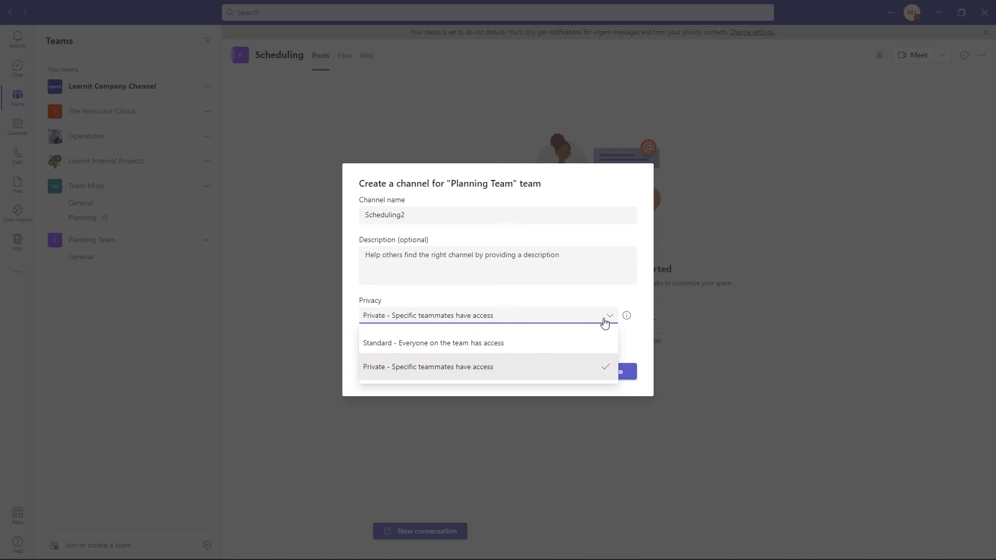
{"action": "left_click", "coordinate": [510, 345]}
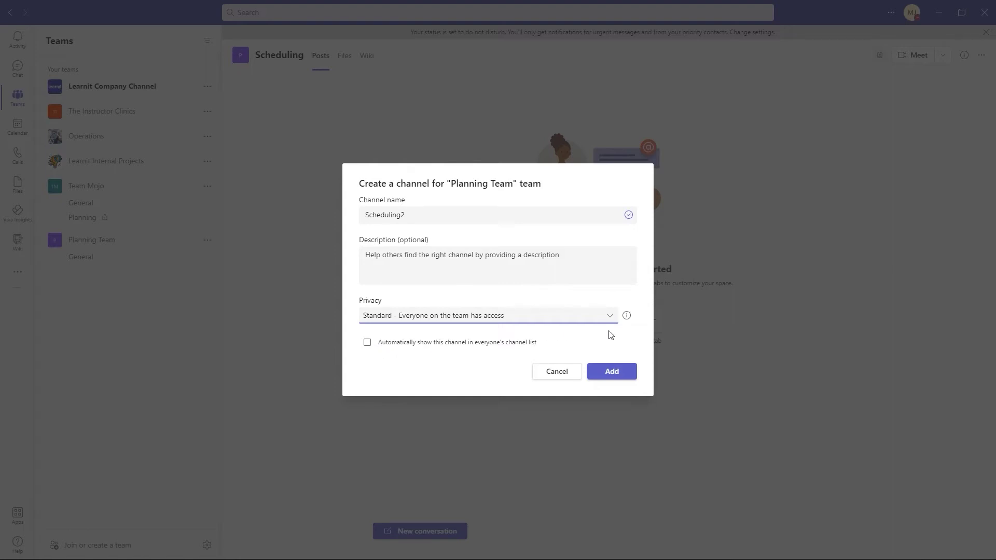
- Have the Scheduling2 channel shown automatically in everyone's channel list and add it to the team
{"action": "mouse_move", "coordinate": [627, 317]}
{"action": "left_click", "coordinate": [367, 343]}
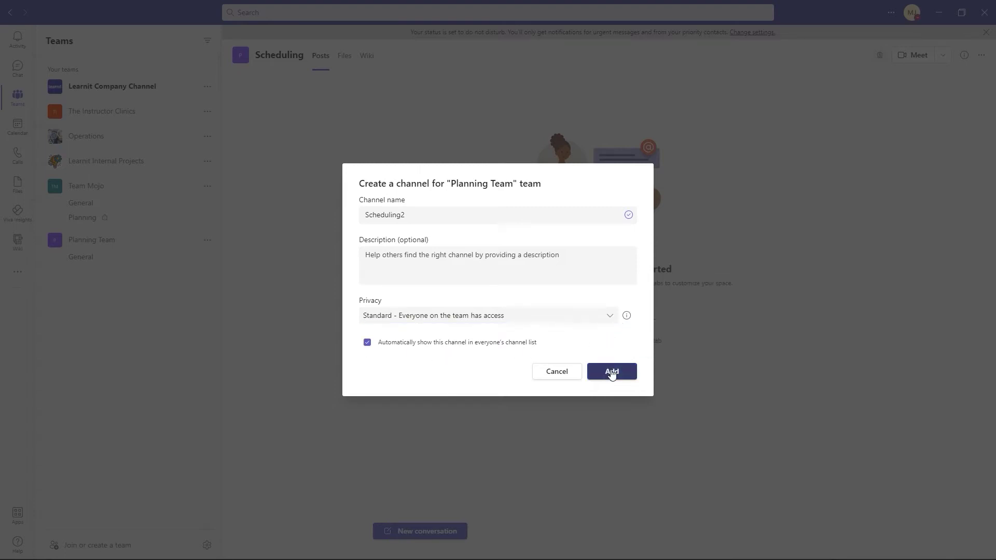
{"action": "left_click", "coordinate": [612, 374]}
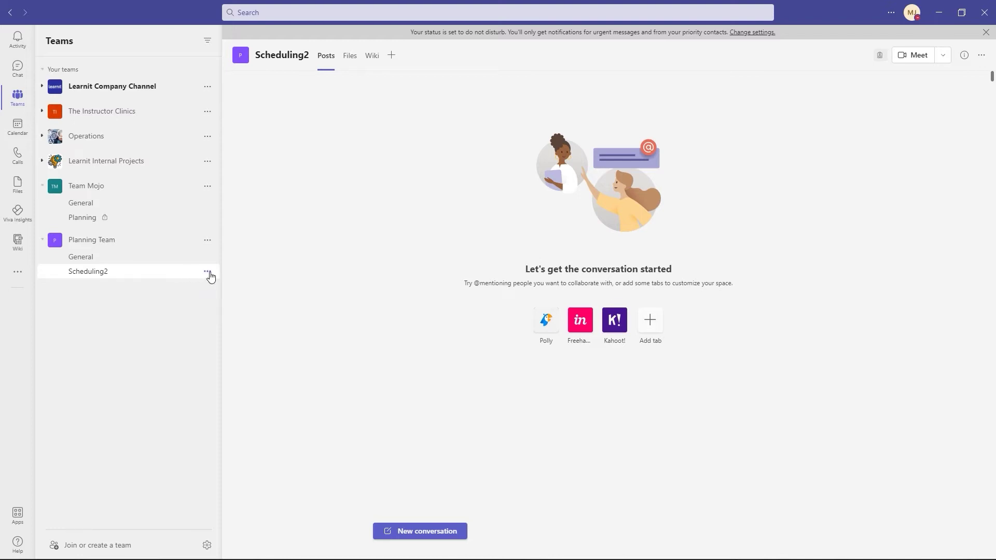
- Examine the Scheduling2 channel's permissions and the choices for channel moderation
{"action": "left_click", "coordinate": [209, 273]}
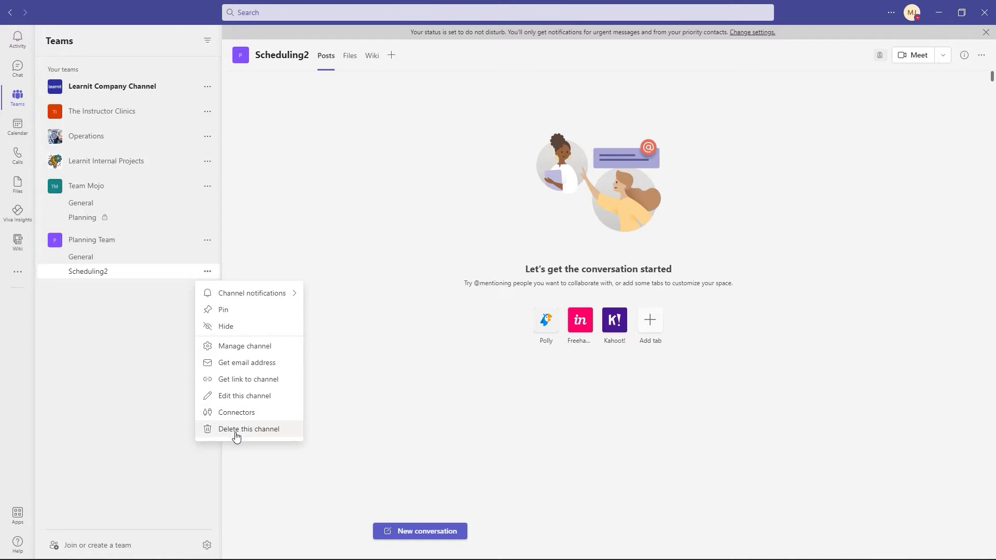
{"action": "left_click", "coordinate": [243, 352]}
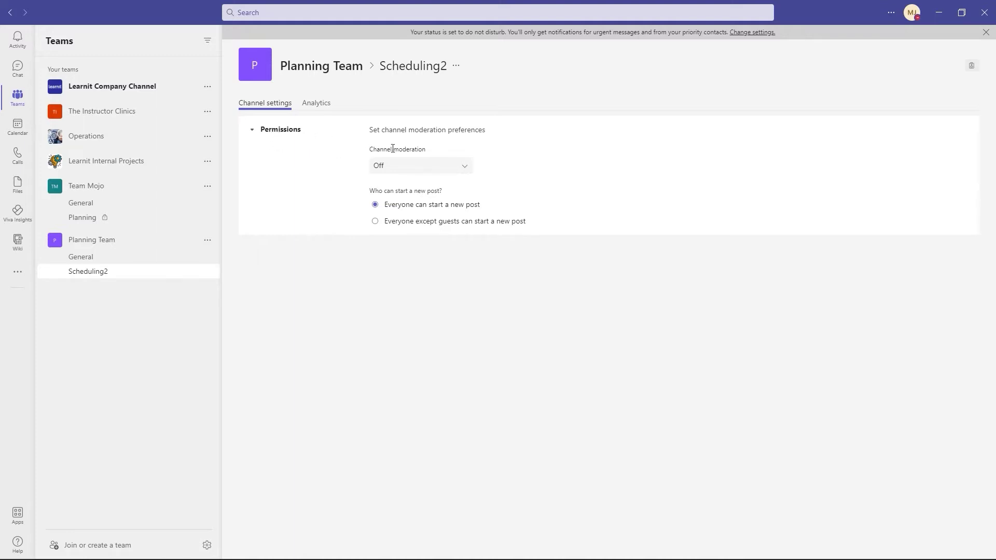
{"action": "left_click", "coordinate": [466, 170]}
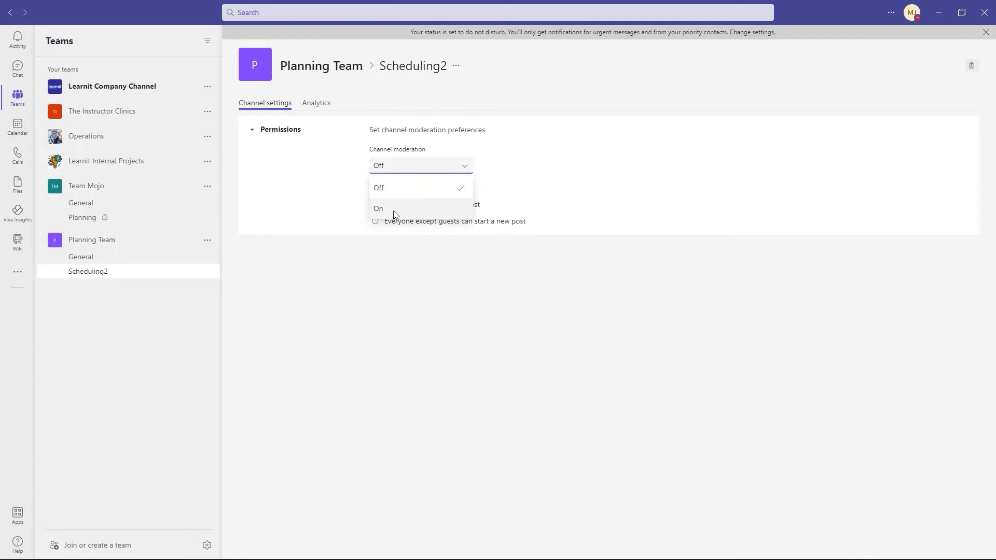
{"action": "left_click", "coordinate": [553, 131]}
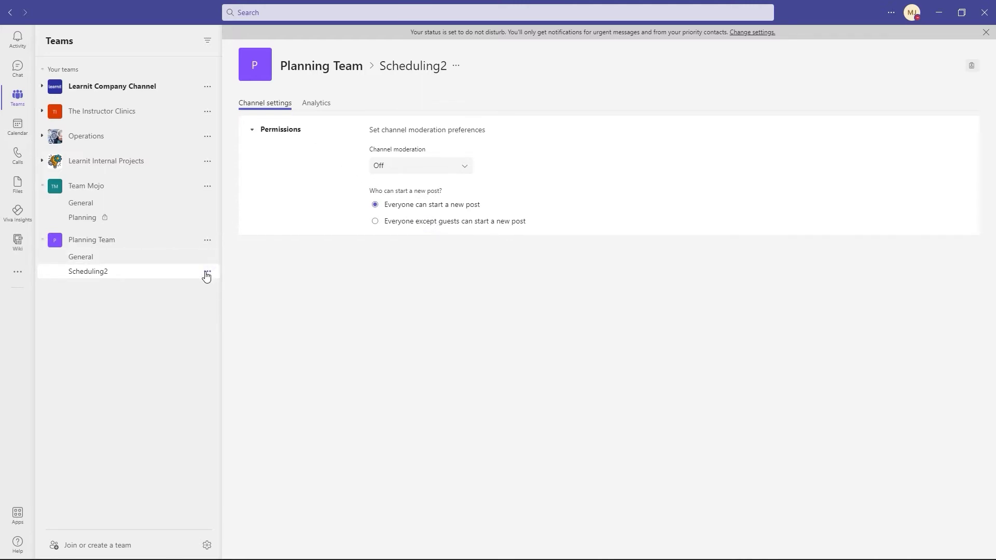
- Examine the notification options available for the Scheduling2 channel
{"action": "left_click", "coordinate": [207, 274]}
{"action": "mouse_move", "coordinate": [253, 295]}
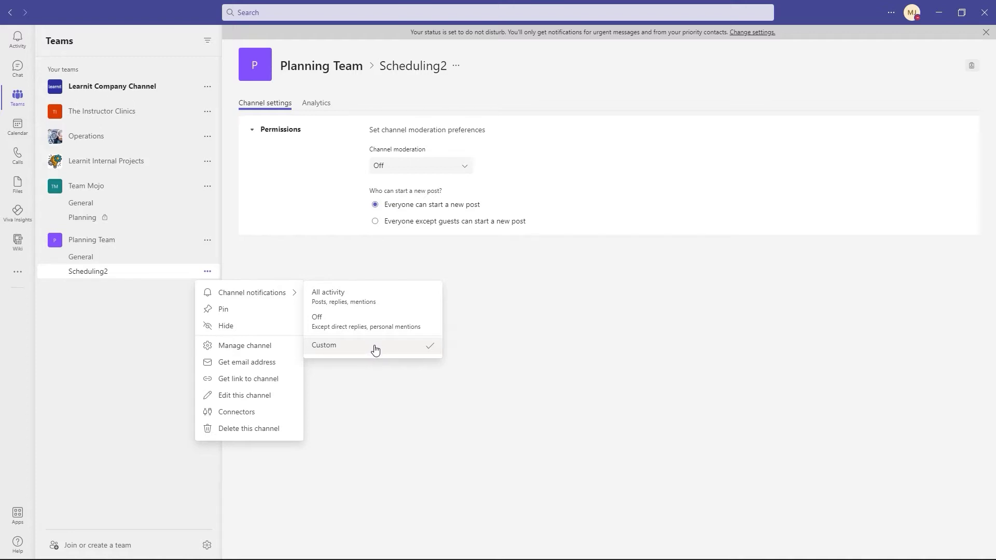
{"action": "left_click", "coordinate": [153, 332]}
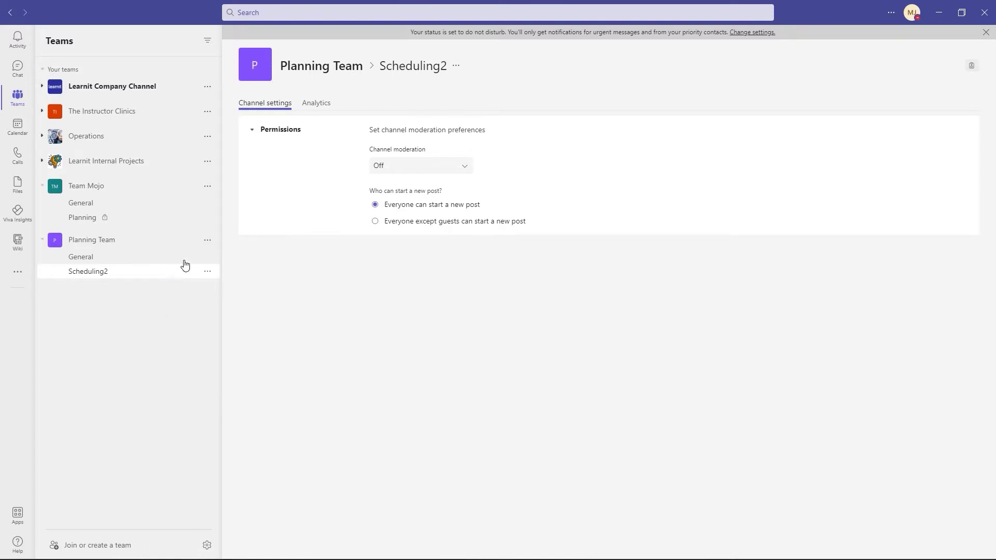
- Start another channel for the Planning Team and name it Scheduling3
{"action": "left_click", "coordinate": [208, 241]}
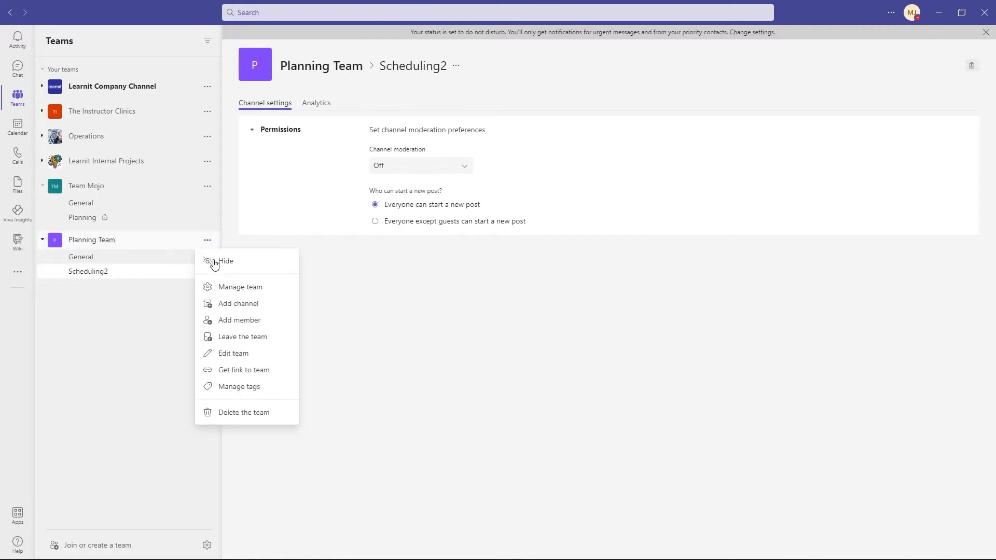
{"action": "left_click", "coordinate": [241, 305]}
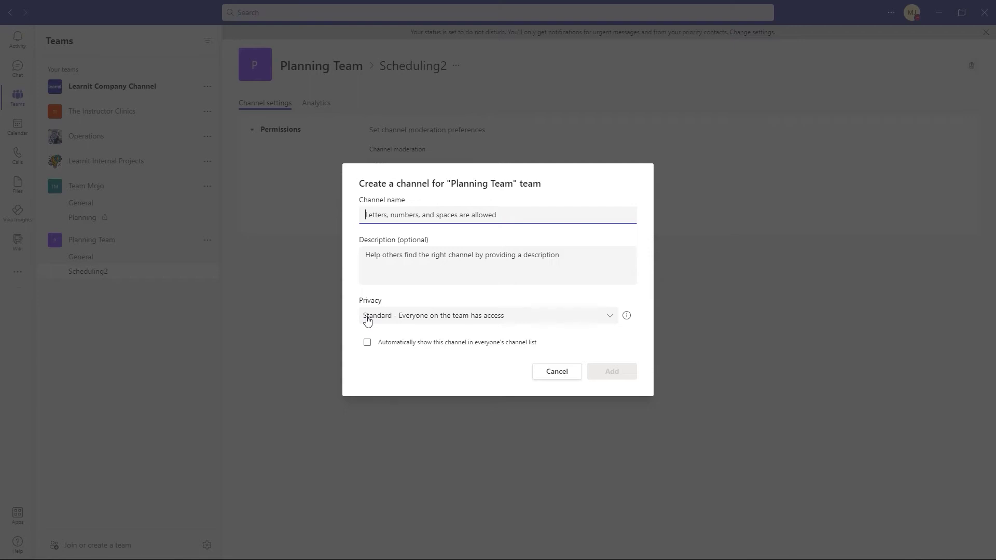
{"action": "type", "text": "Sc"}
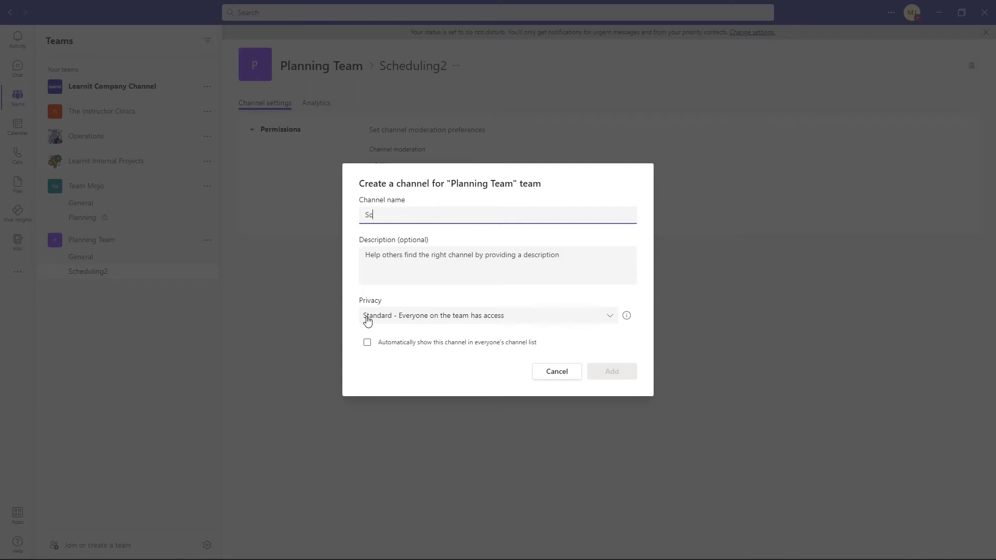
{"action": "type", "text": "heduli"}
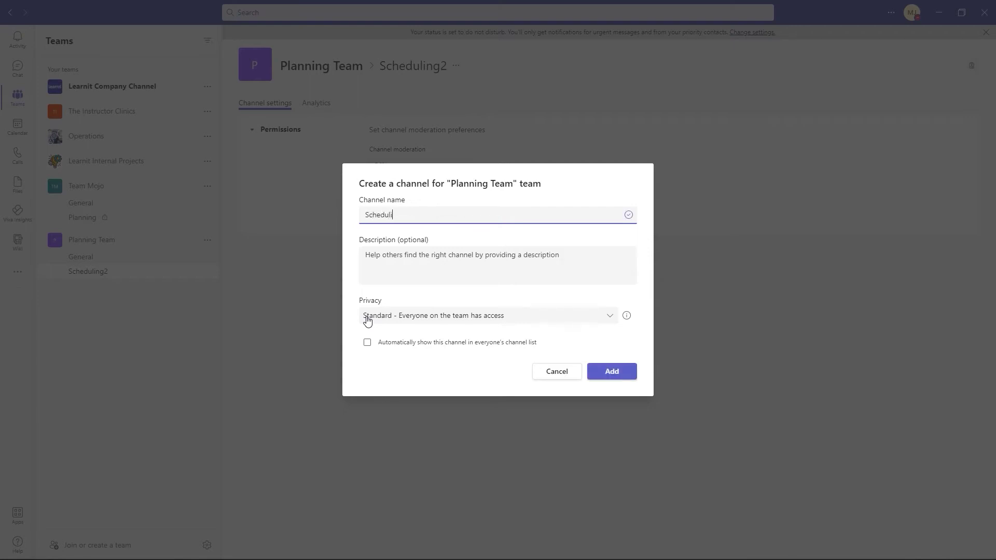
{"action": "type", "text": "ng2"}
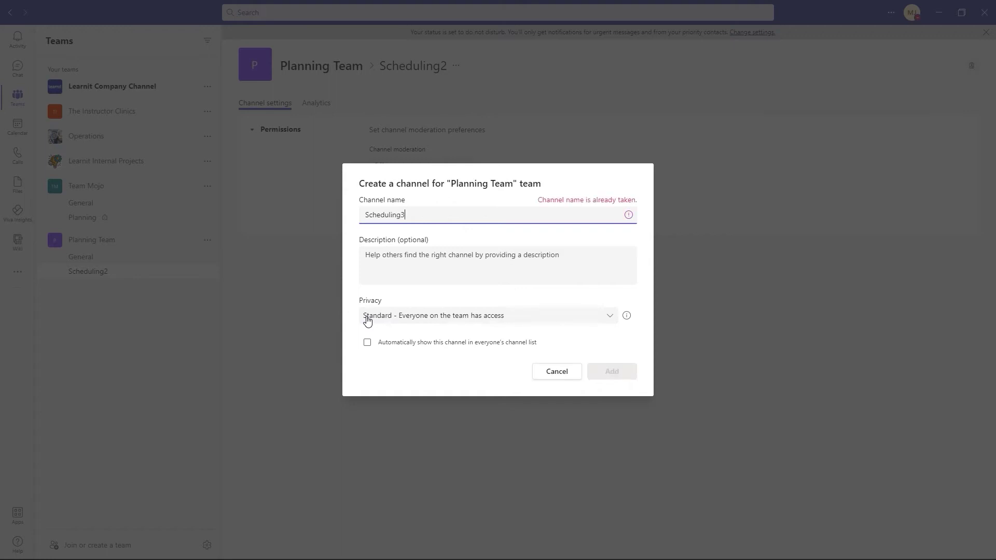
{"action": "key", "text": "BackSpace"}
{"action": "type", "text": "3"}
- Give the channel the description Private, restrict its privacy to specific teammates, and create it
{"action": "left_click", "coordinate": [440, 266]}
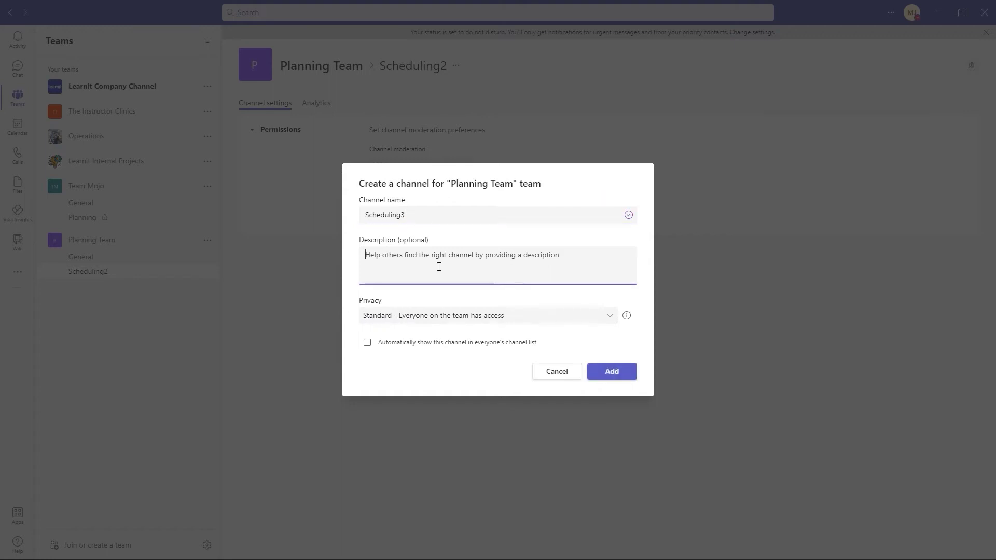
{"action": "type", "text": "Priv"}
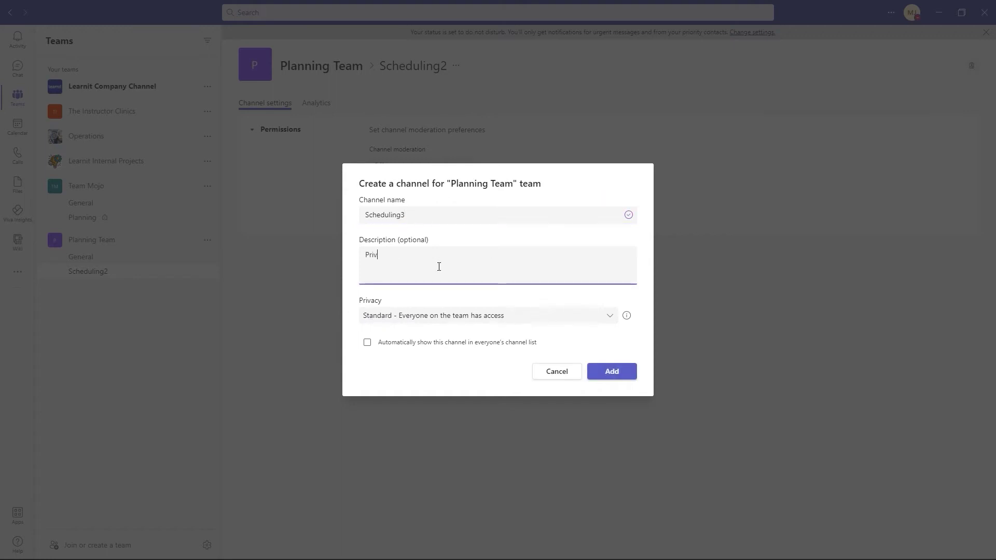
{"action": "type", "text": "ate"}
{"action": "left_click", "coordinate": [606, 317]}
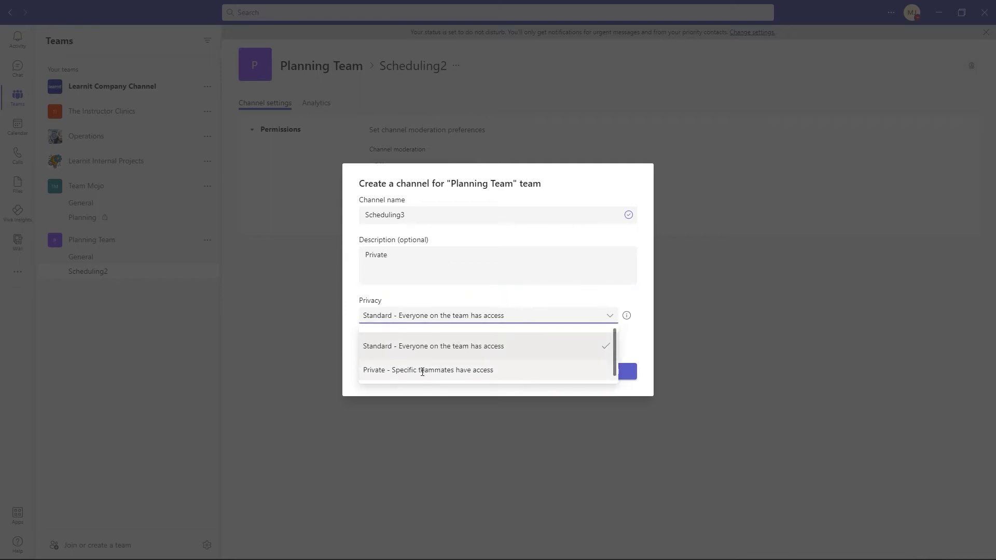
{"action": "left_click", "coordinate": [422, 370]}
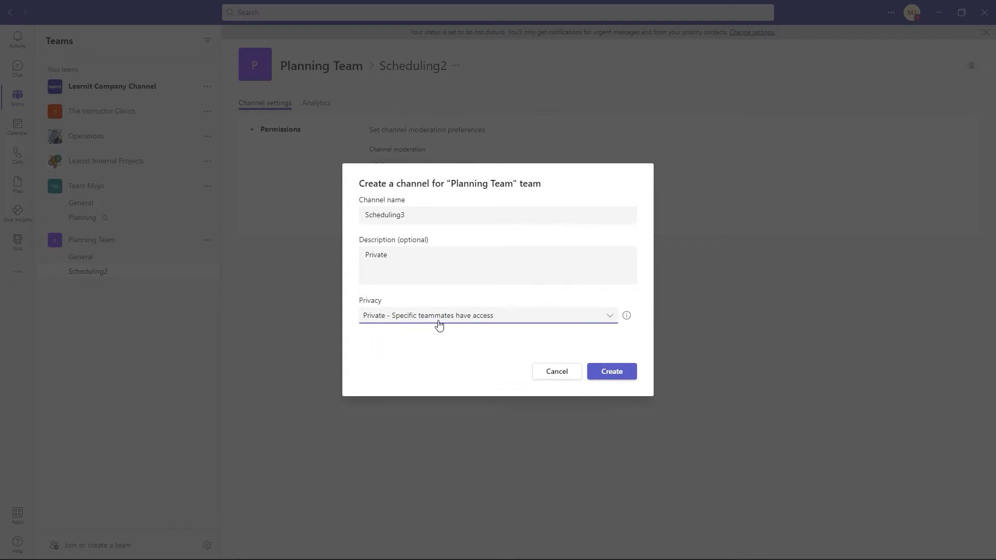
{"action": "left_click", "coordinate": [615, 373]}
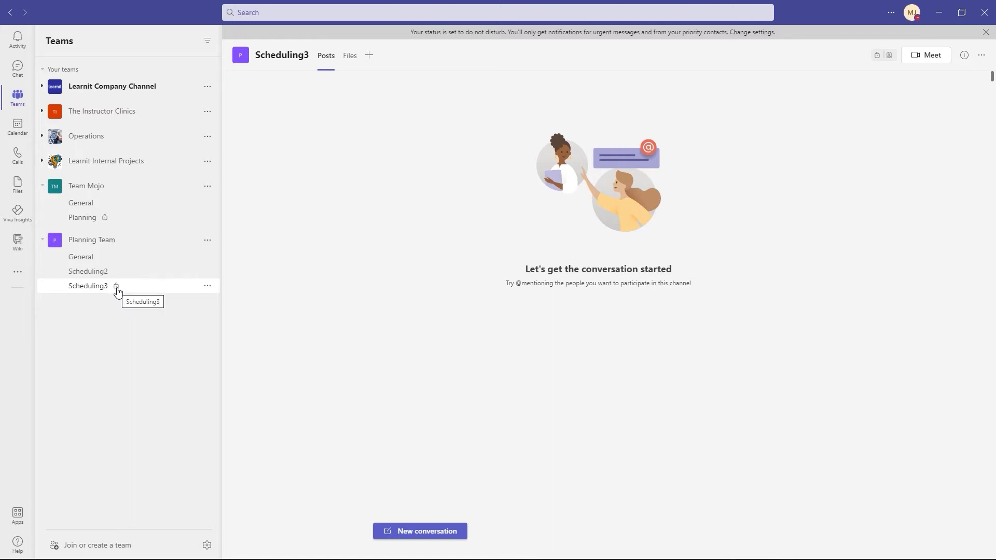
- Compare the options available for the Scheduling3 channel with those of the Scheduling2 channel
{"action": "left_click", "coordinate": [208, 288]}
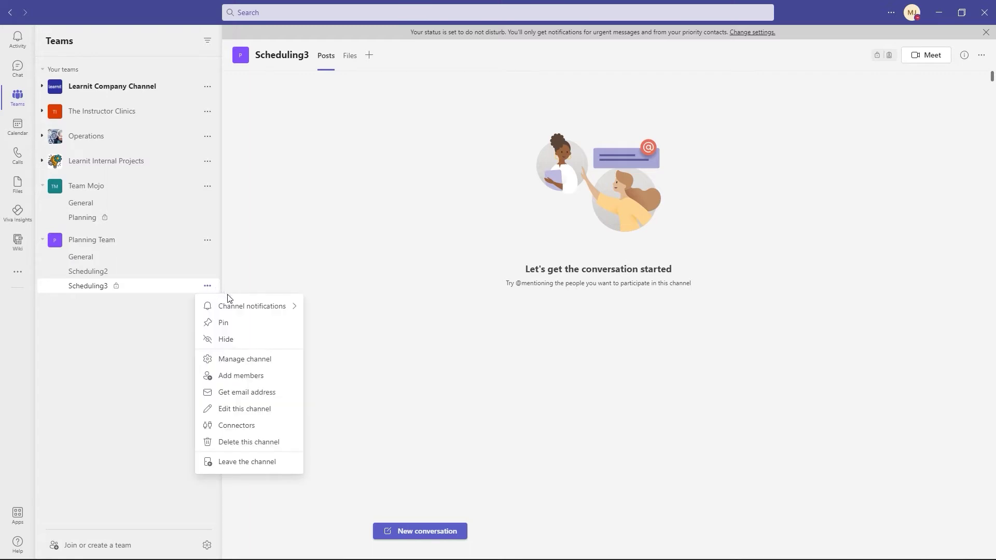
{"action": "left_click", "coordinate": [209, 275]}
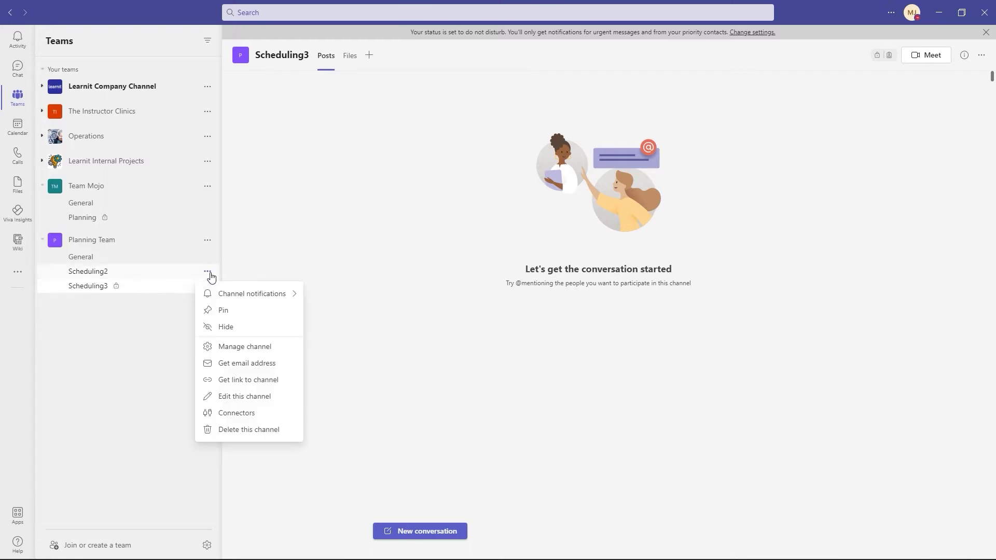
{"action": "left_click", "coordinate": [233, 276]}
- Open the management page of the Scheduling3 channel and examine its members and guests and its settings
{"action": "left_click", "coordinate": [208, 287]}
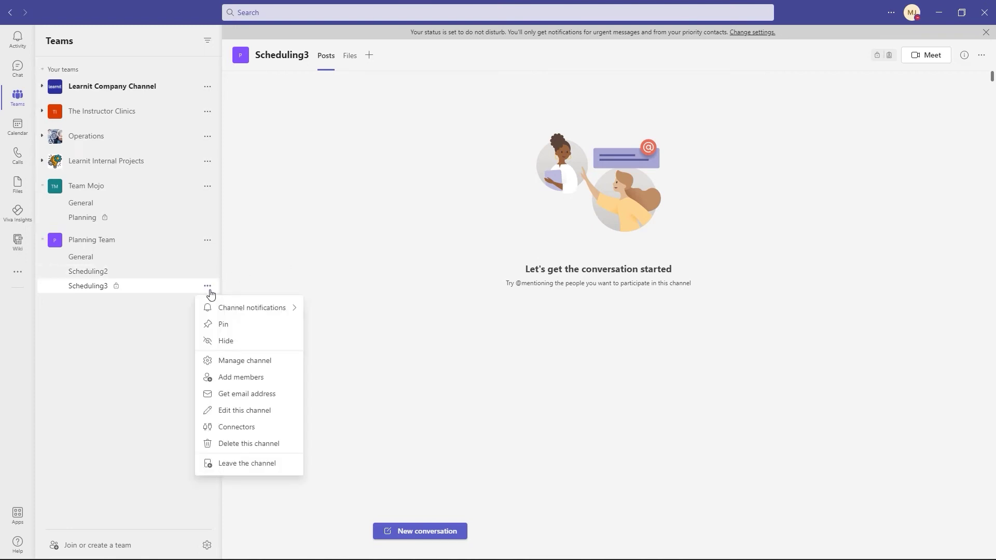
{"action": "left_click", "coordinate": [251, 362]}
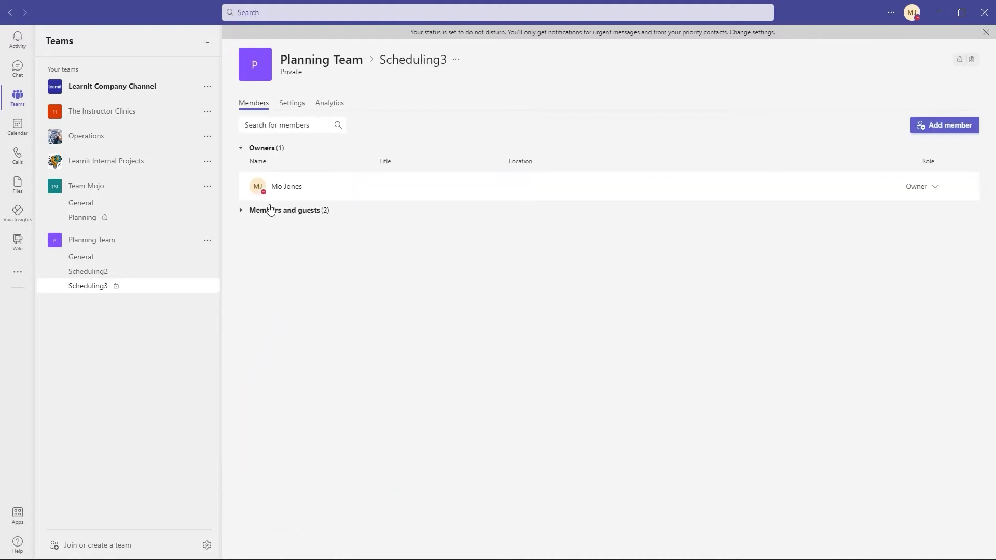
{"action": "left_click", "coordinate": [241, 211]}
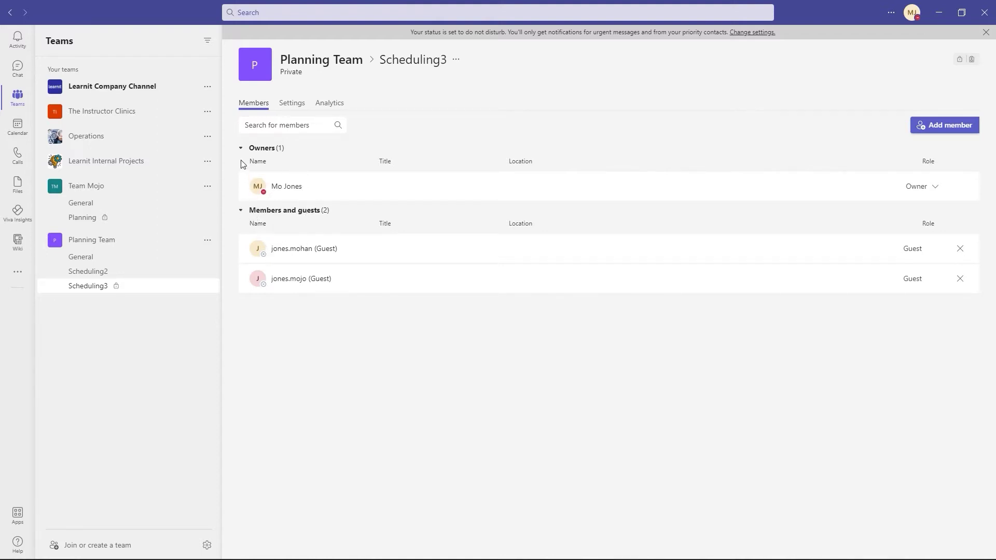
{"action": "left_click", "coordinate": [293, 108]}
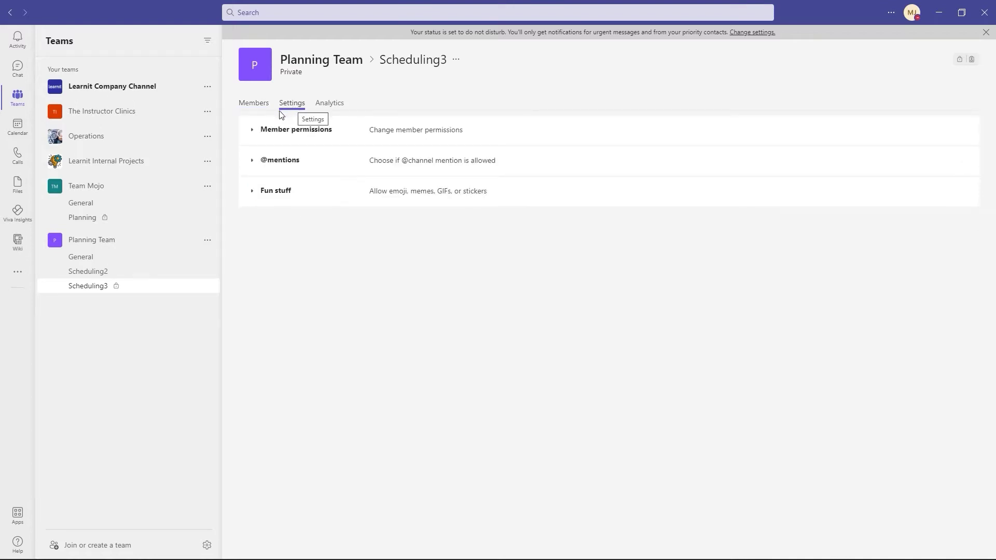
{"action": "left_click", "coordinate": [251, 131]}
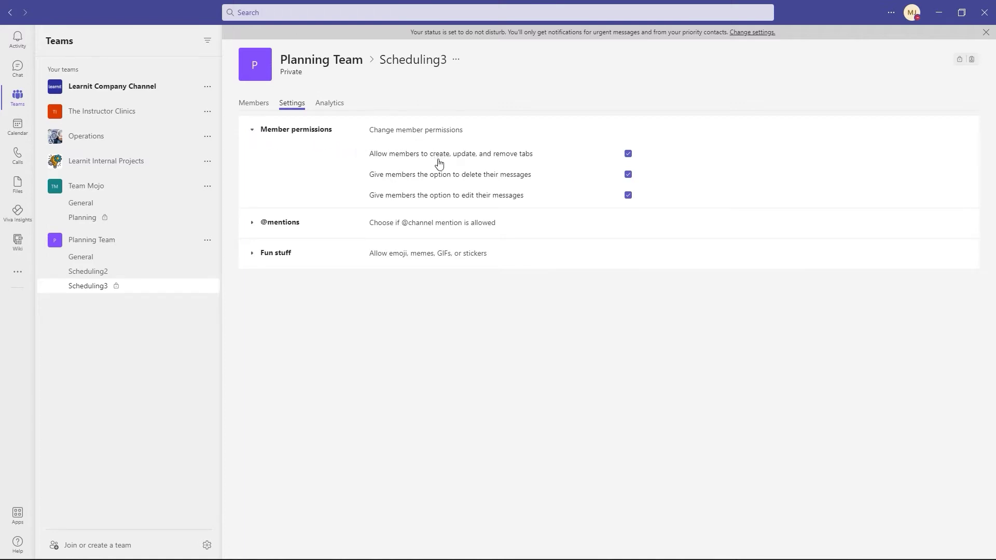
{"action": "left_click", "coordinate": [252, 224]}
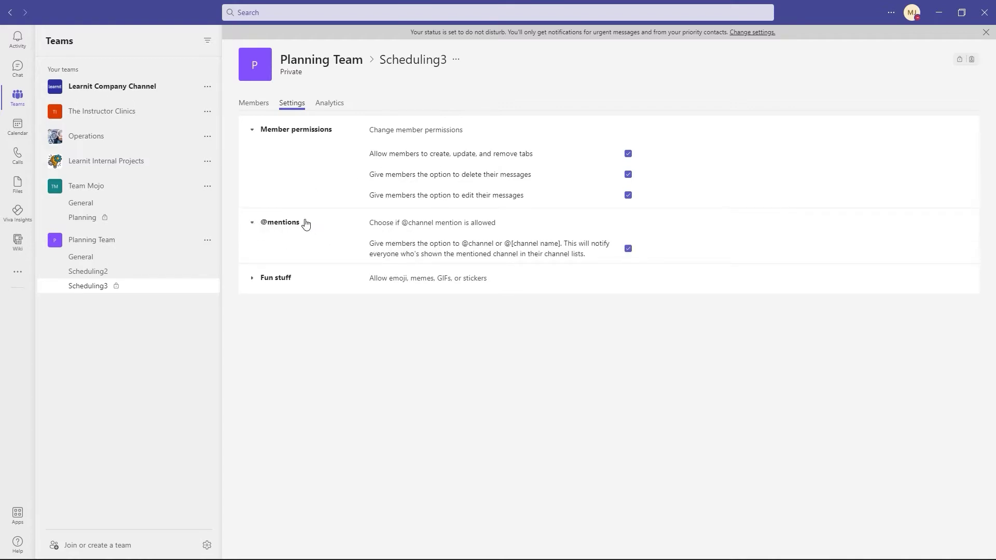
{"action": "left_click", "coordinate": [253, 226]}
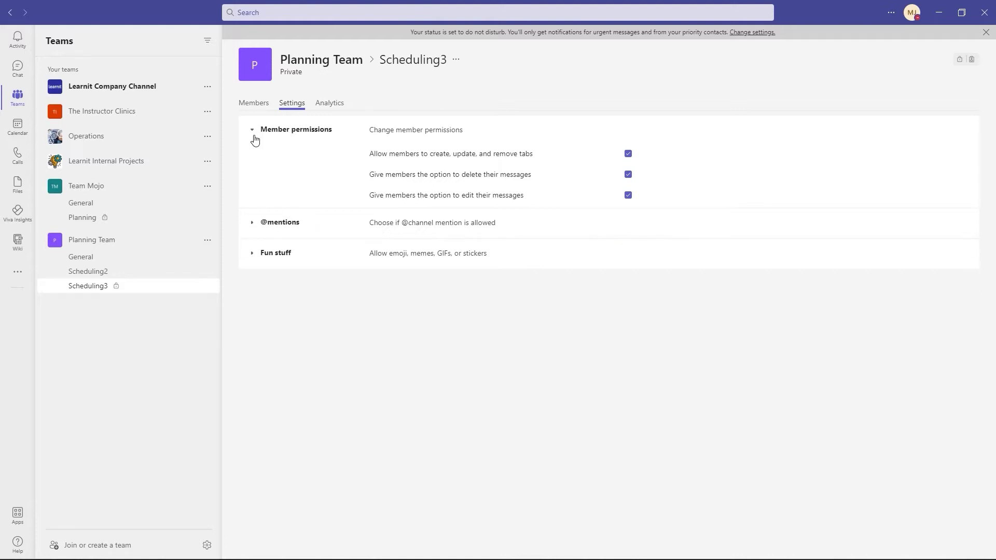
{"action": "left_click", "coordinate": [253, 131]}
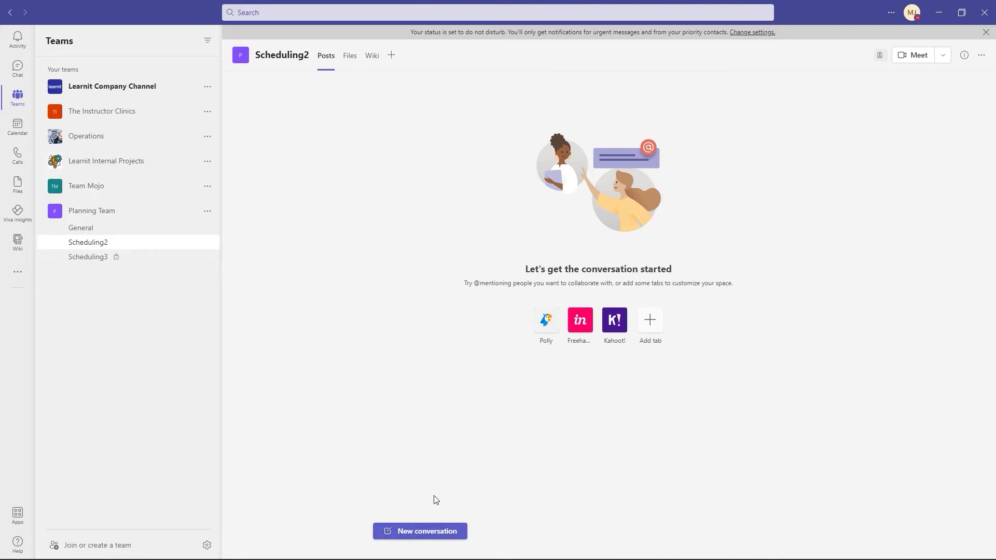
- Start a new conversation in the Scheduling2 channel with the full formatting options and mark it as important
{"action": "left_click", "coordinate": [430, 529]}
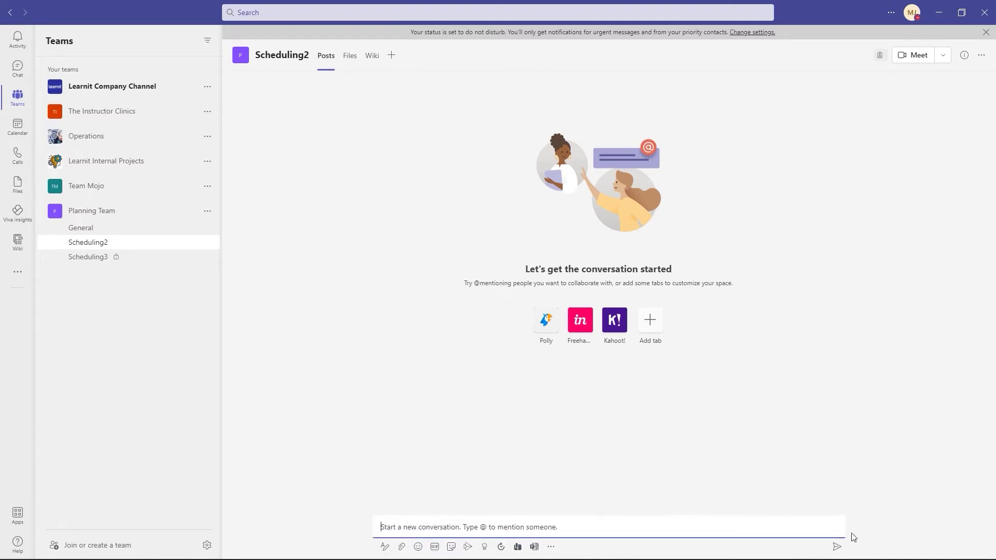
{"action": "left_click", "coordinate": [384, 549]}
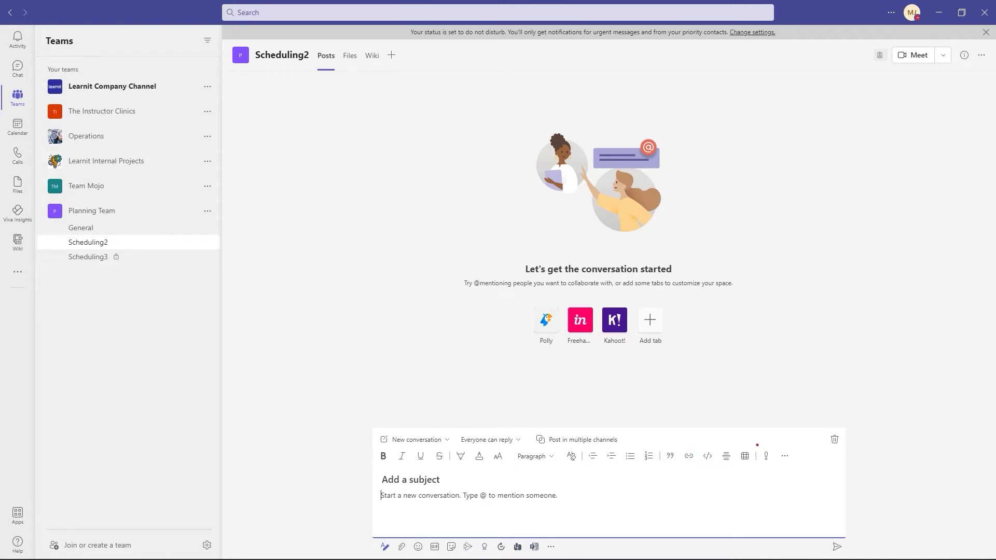
{"action": "left_click_drag", "start_coordinate": [755, 443], "coordinate": [776, 468]}
{"action": "left_click", "coordinate": [766, 458]}
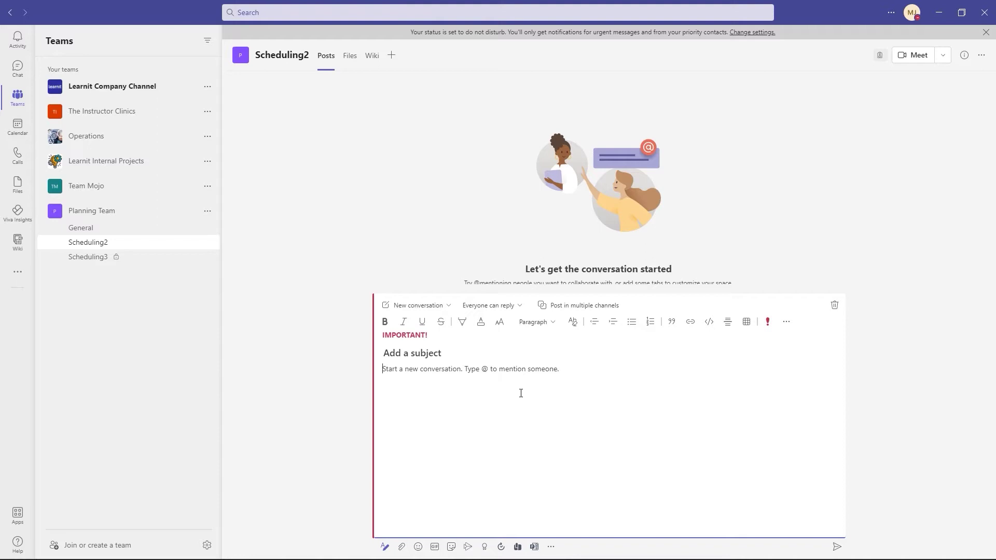
{"action": "left_click", "coordinate": [400, 336]}
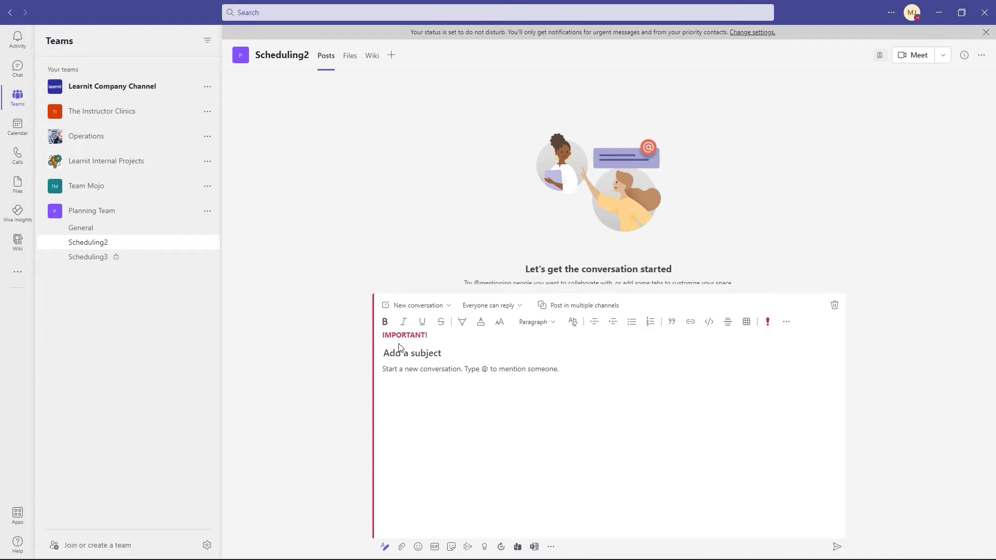
- Give the post the subject Guidelines and the message text "Please read the document."
{"action": "left_click", "coordinate": [421, 355]}
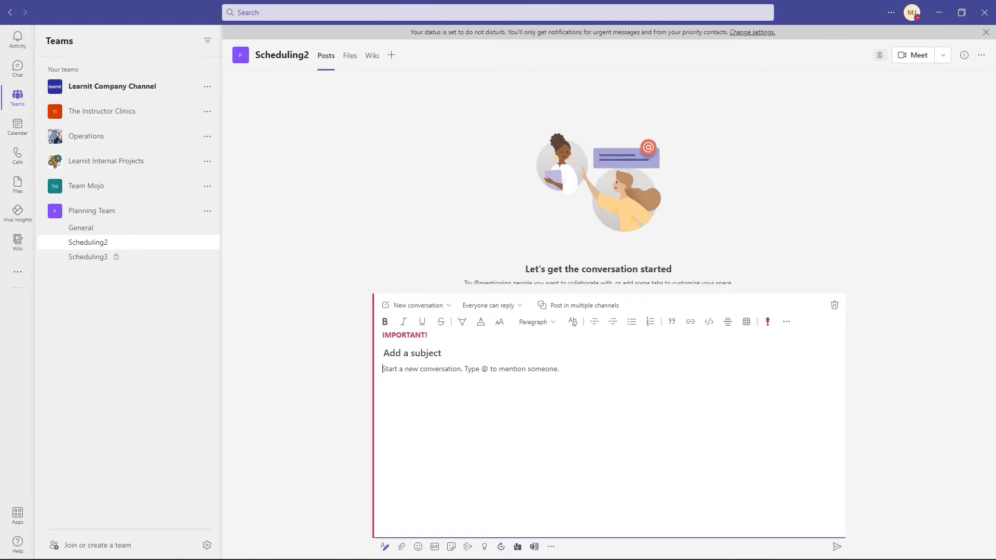
{"action": "left_click", "coordinate": [412, 356]}
{"action": "type", "text": "Guidelines Pleas"}
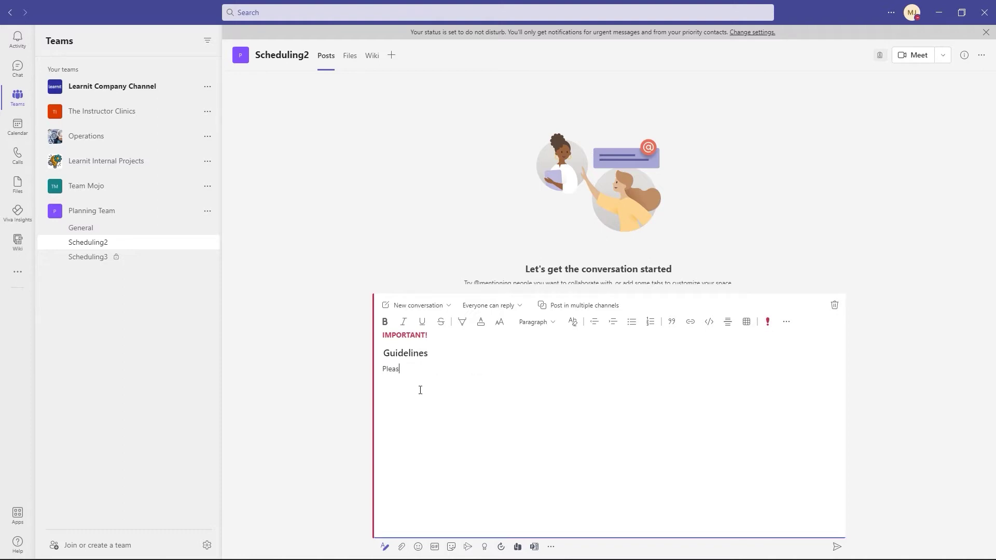
{"action": "type", "text": "e read the document."}
- Try to attach the Team Rules document from the computer's Desktop folder to the Guidelines post
{"action": "left_click", "coordinate": [402, 547]}
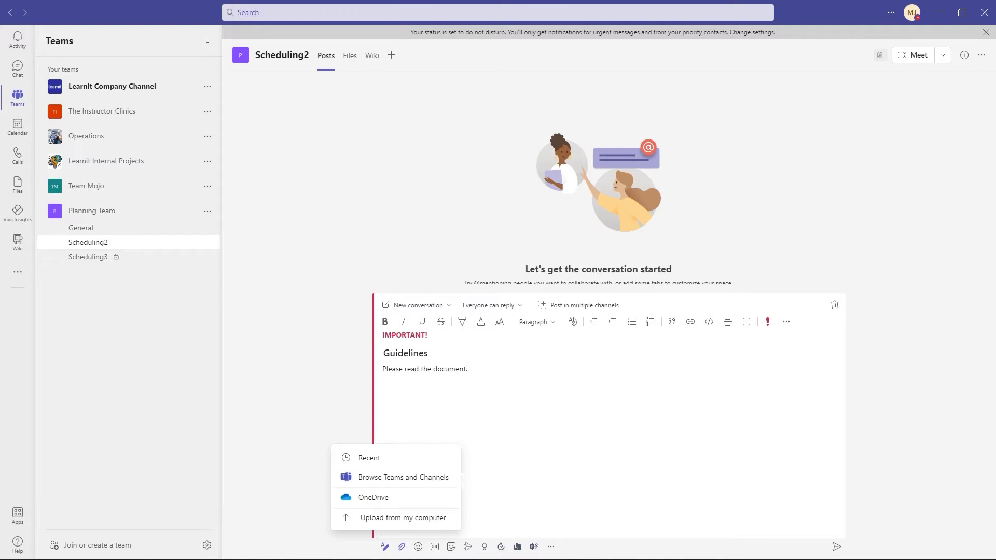
{"action": "left_click", "coordinate": [391, 519]}
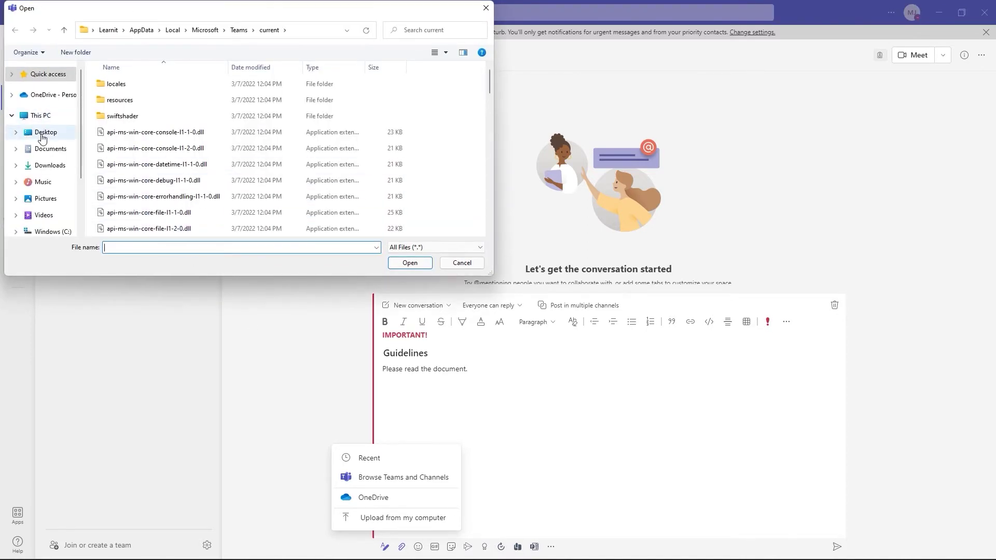
{"action": "left_click", "coordinate": [42, 136]}
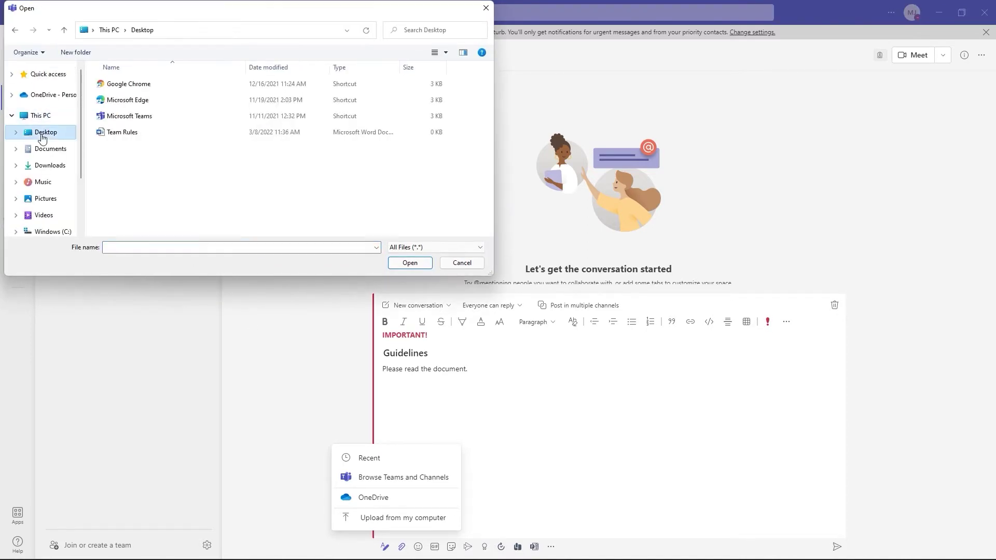
{"action": "left_click", "coordinate": [124, 133]}
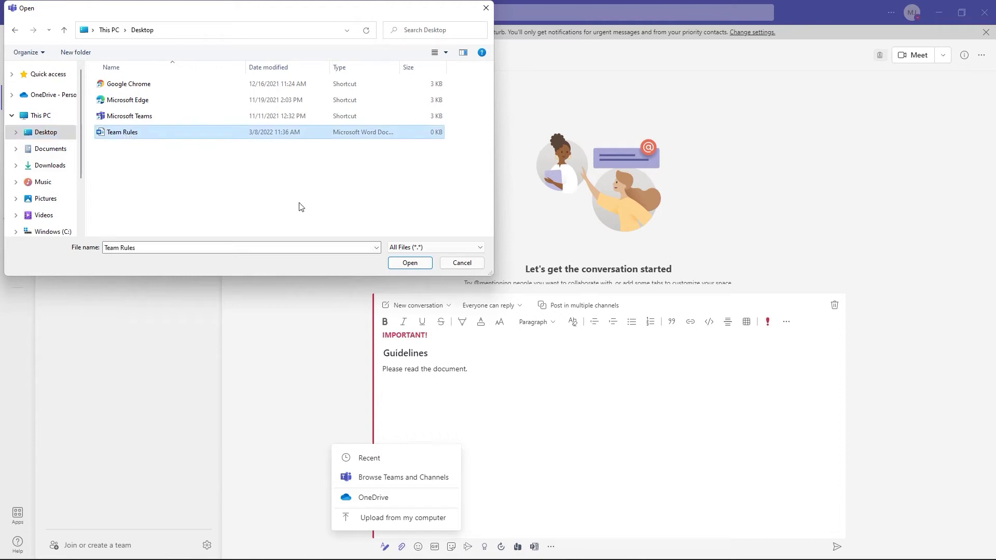
{"action": "left_click", "coordinate": [409, 263]}
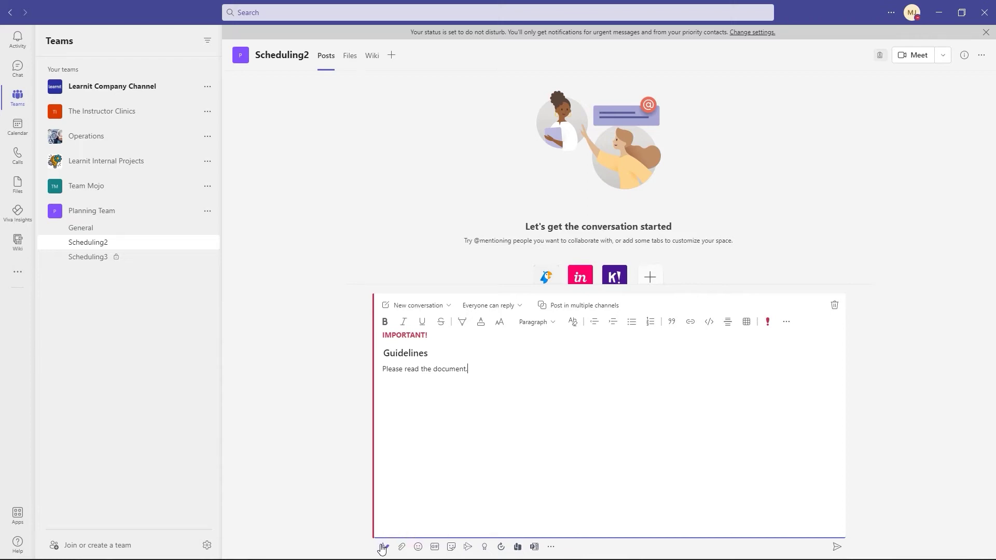
- Add Team Mojo's General and Planning channels as further destinations for the Guidelines post and send it
{"action": "left_click", "coordinate": [582, 306]}
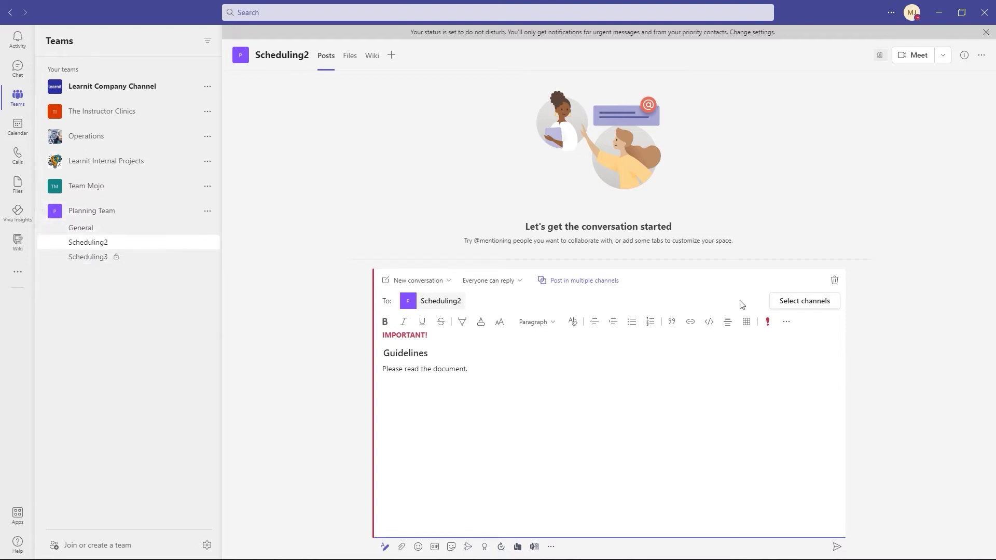
{"action": "left_click", "coordinate": [806, 305]}
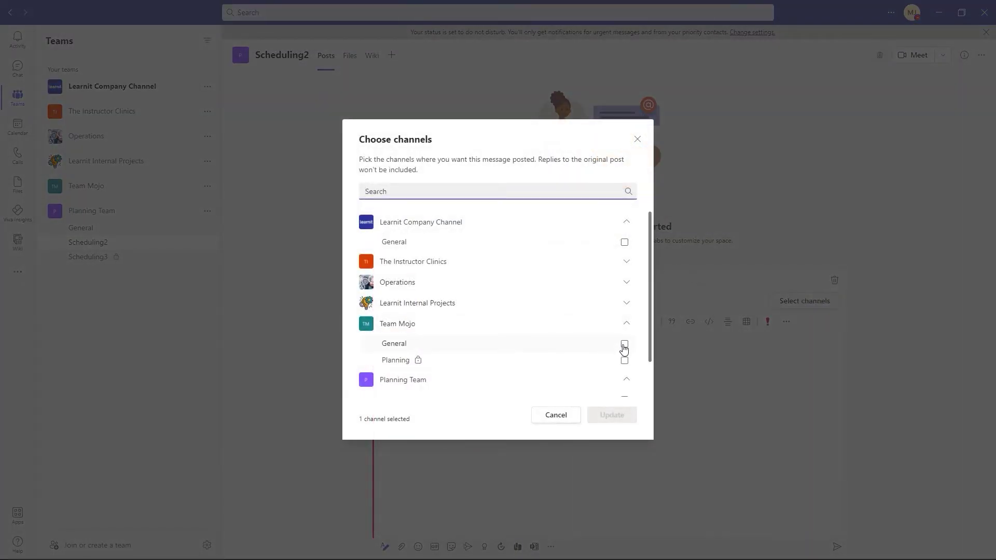
{"action": "left_click", "coordinate": [625, 345]}
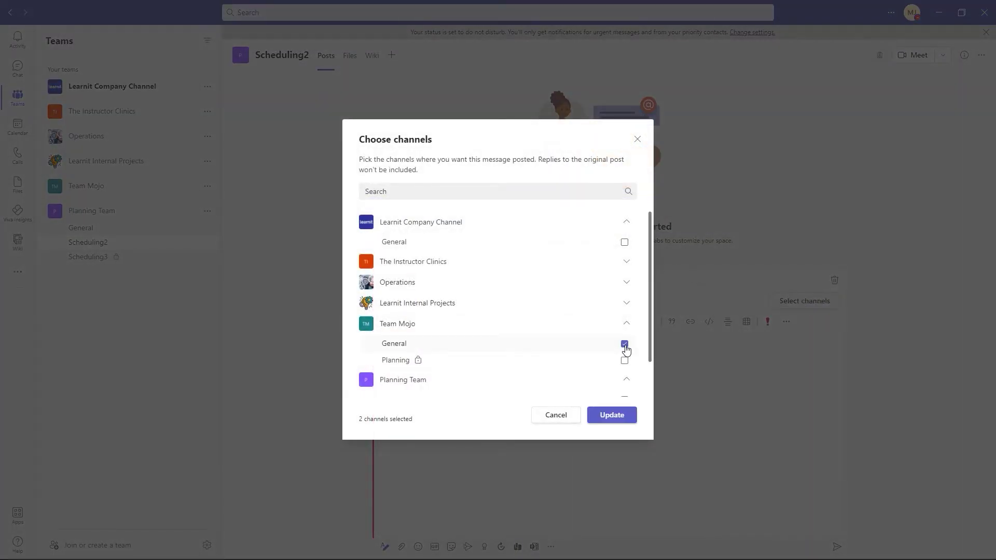
{"action": "left_click", "coordinate": [625, 360]}
{"action": "scroll", "coordinate": [616, 324], "scroll_direction": "down", "scroll_amount": 2}
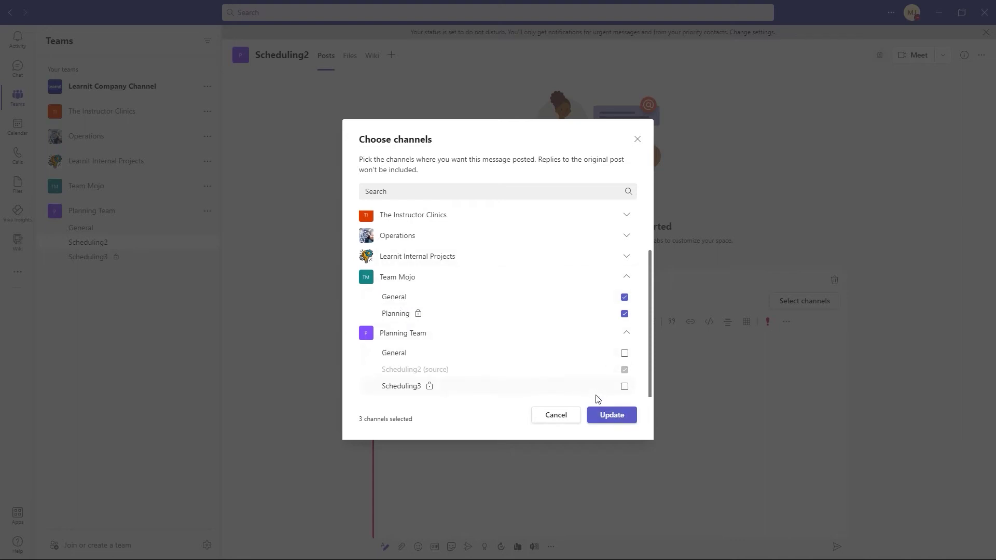
{"action": "left_click", "coordinate": [612, 415]}
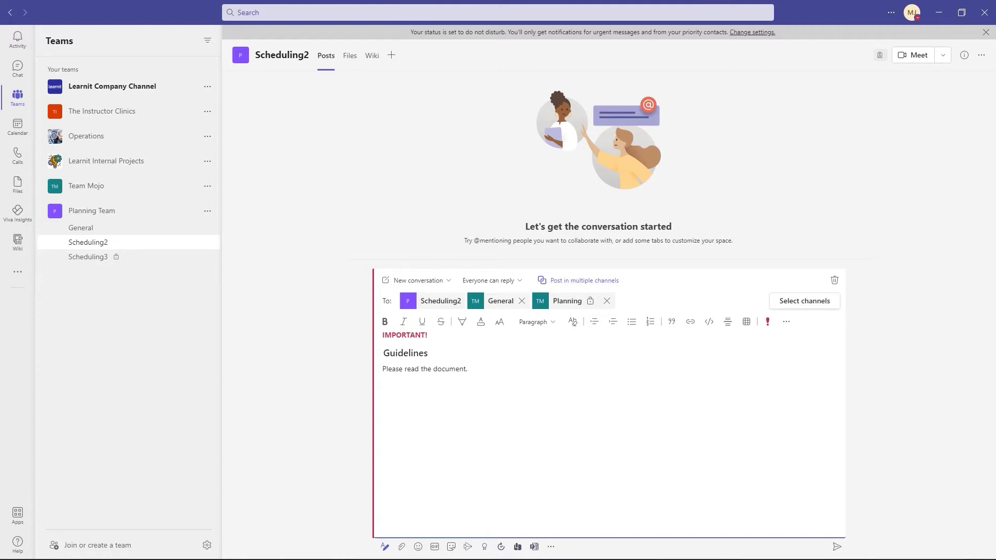
{"action": "left_click", "coordinate": [836, 549]}
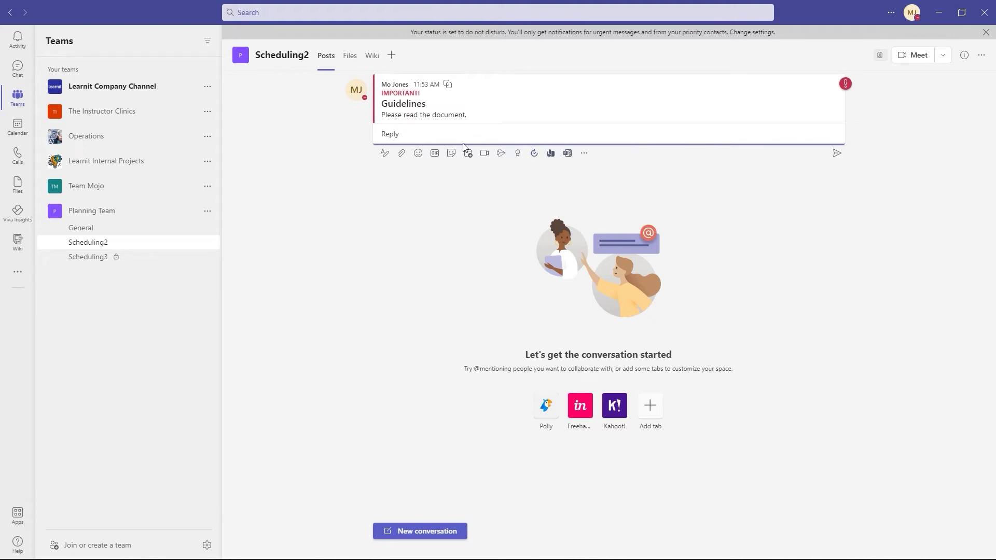
- Check the Guidelines post in Team Mojo's Planning channel and return to the Scheduling2 channel
{"action": "left_click", "coordinate": [40, 190]}
{"action": "left_click", "coordinate": [85, 217]}
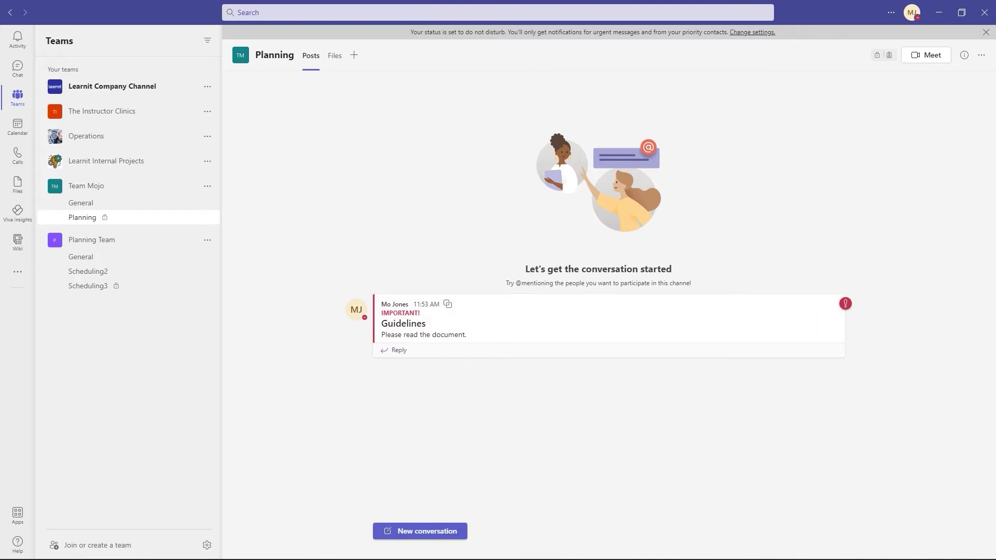
{"action": "left_click", "coordinate": [101, 271]}
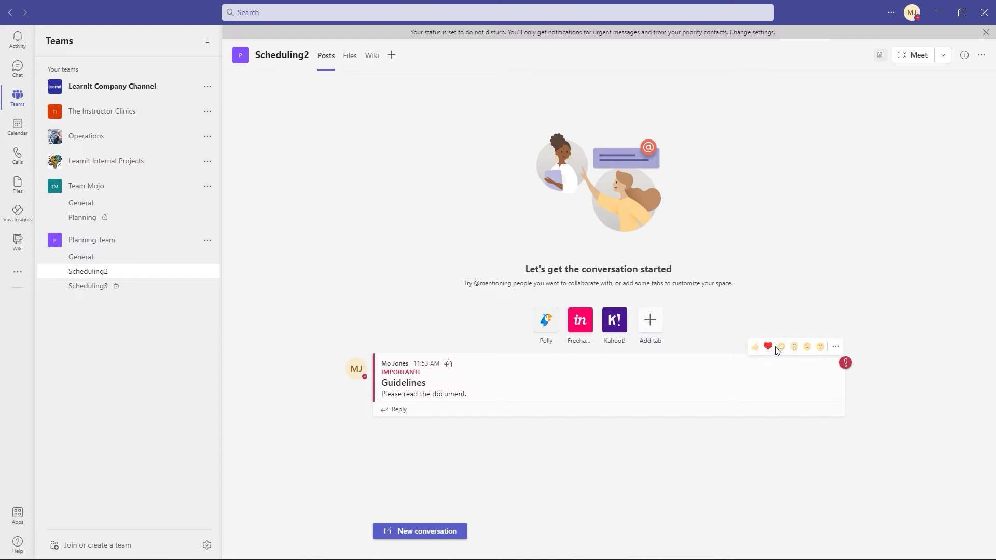
- Save the Guidelines message in Scheduling2 and look up the /saved command among the search suggestions
{"action": "left_click", "coordinate": [836, 347]}
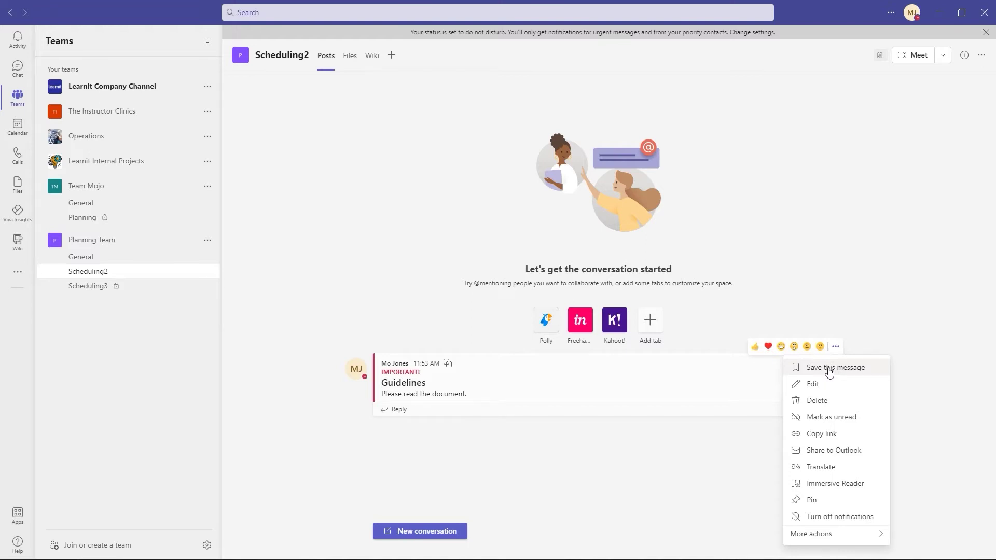
{"action": "left_click", "coordinate": [828, 369]}
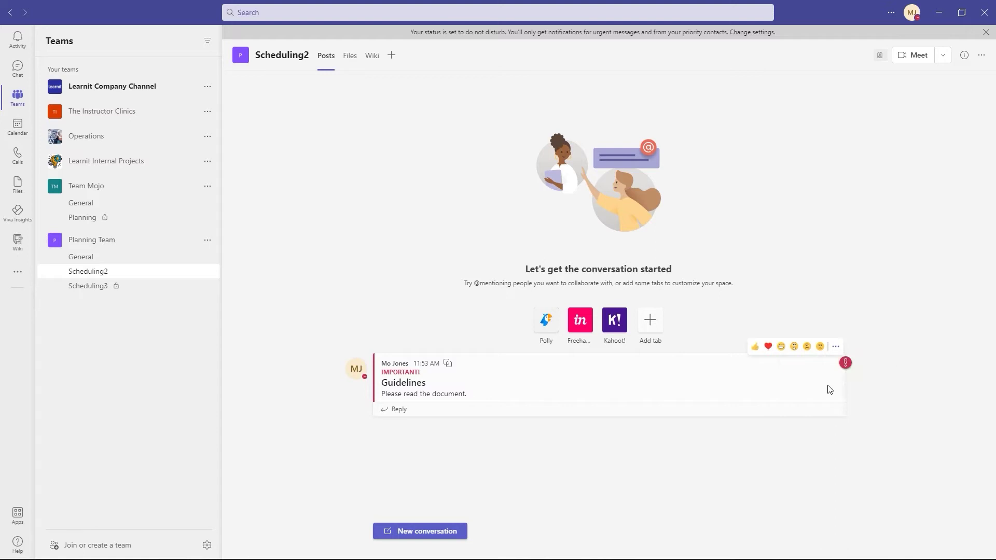
{"action": "left_click", "coordinate": [836, 348]}
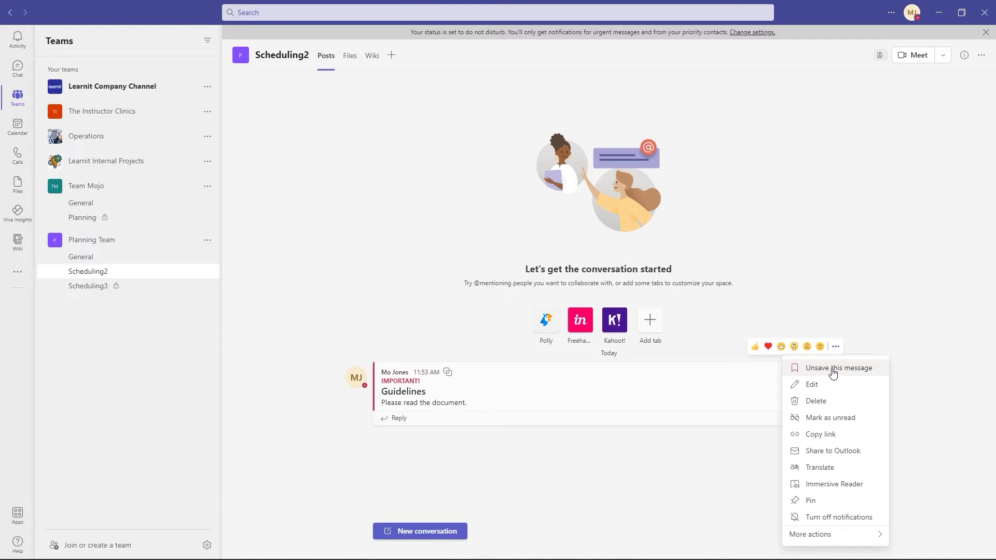
{"action": "left_click", "coordinate": [859, 314]}
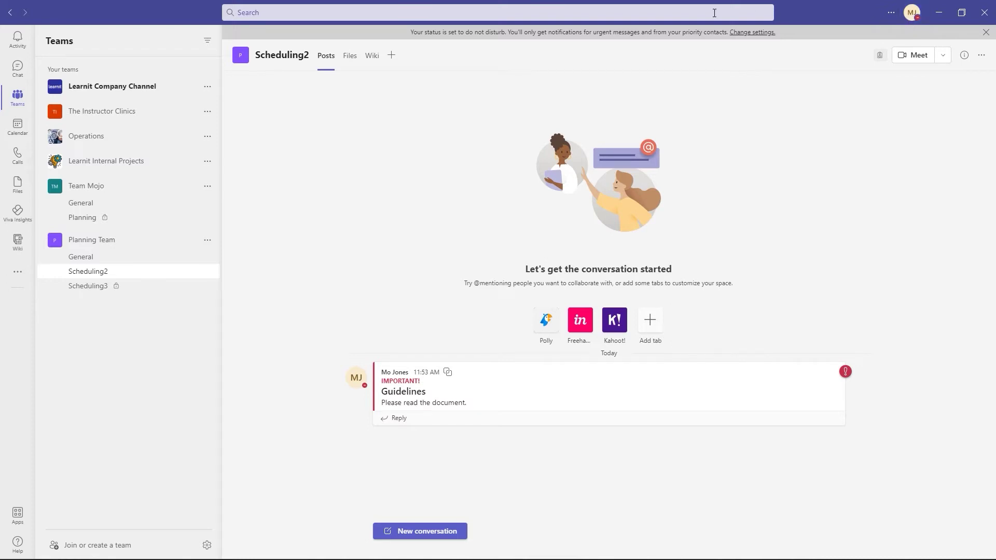
{"action": "left_click", "coordinate": [655, 13]}
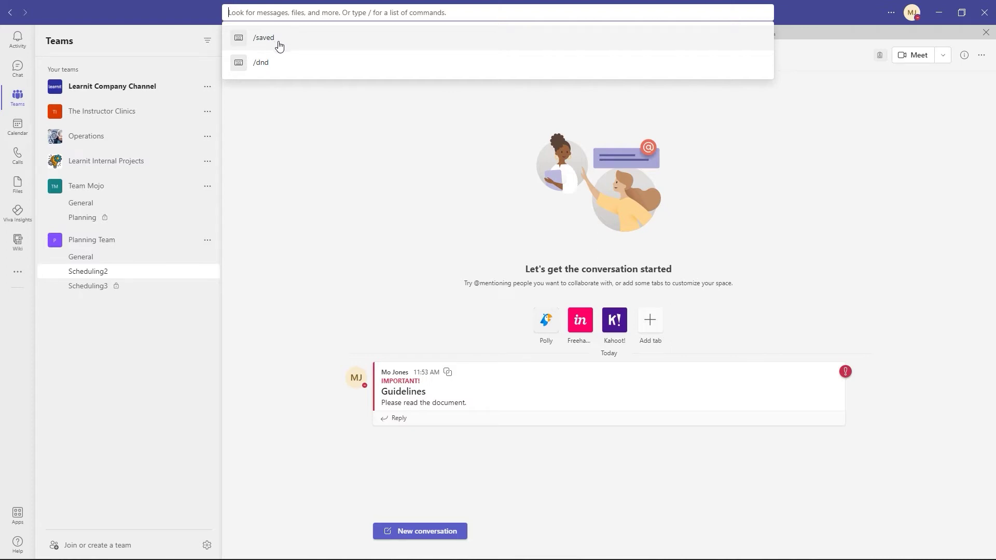
{"action": "left_click", "coordinate": [903, 329]}
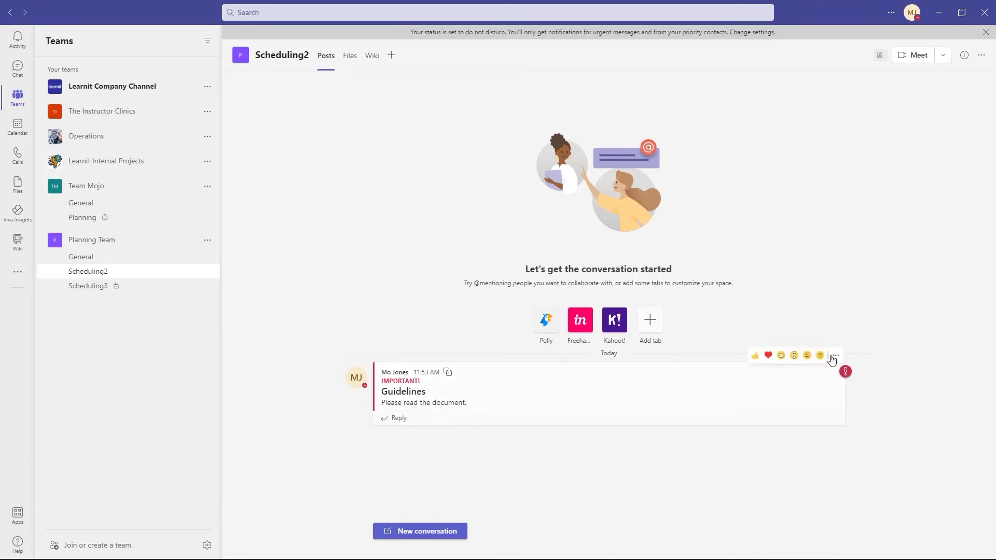
- Review the Guidelines message's further options and its Share to Outlook email draft, and close the draft without sending
{"action": "left_click", "coordinate": [835, 356]}
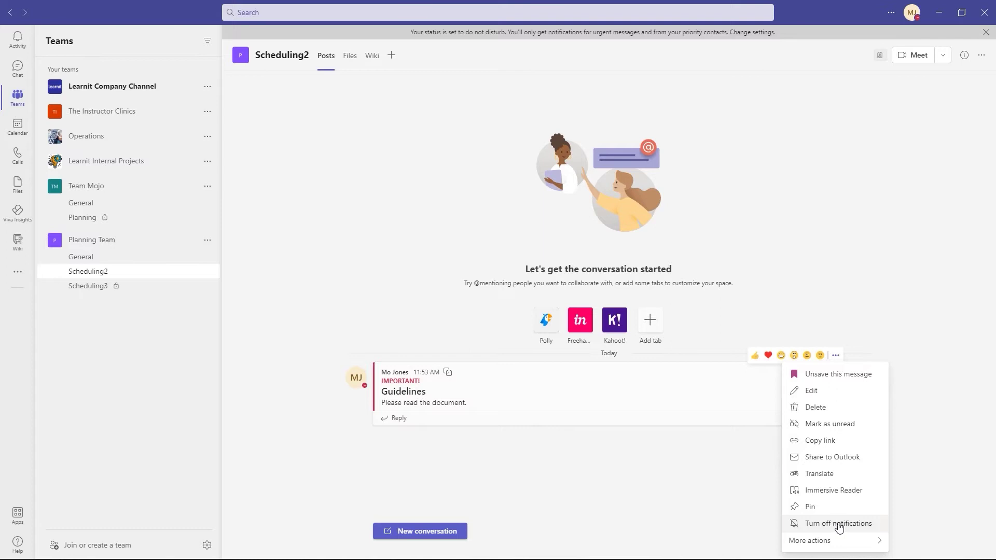
{"action": "mouse_move", "coordinate": [858, 543]}
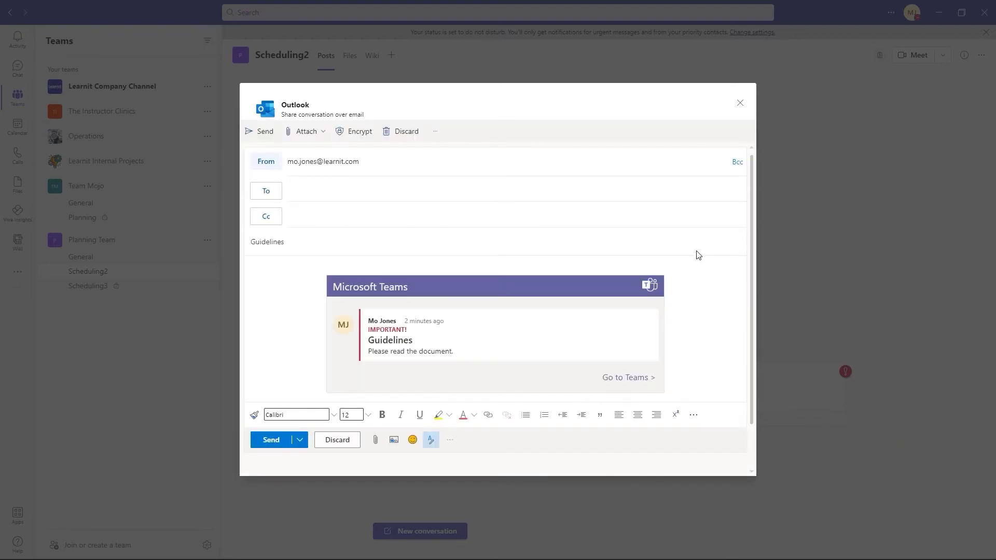
{"action": "scroll", "coordinate": [719, 295], "scroll_direction": "down", "scroll_amount": 1}
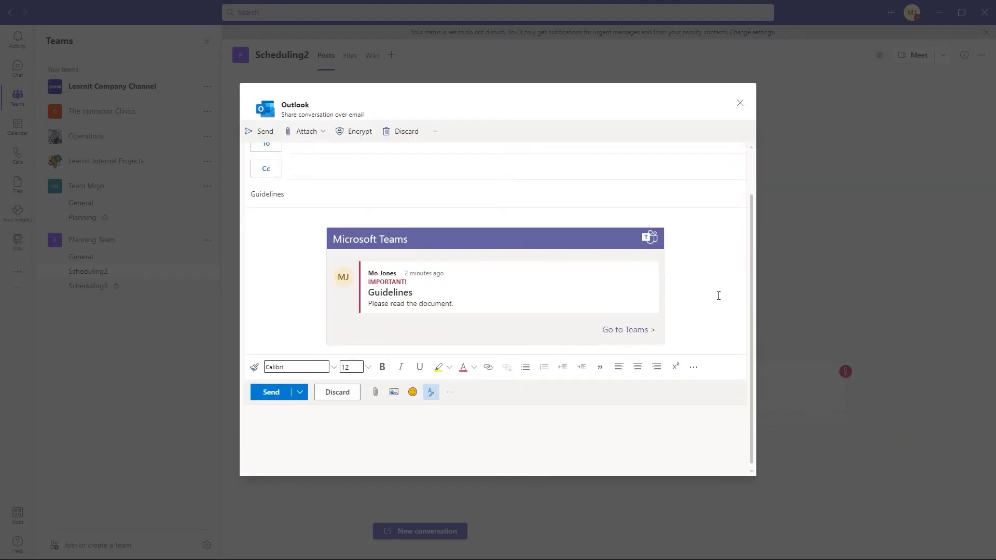
{"action": "scroll", "coordinate": [719, 291], "scroll_direction": "up", "scroll_amount": 1}
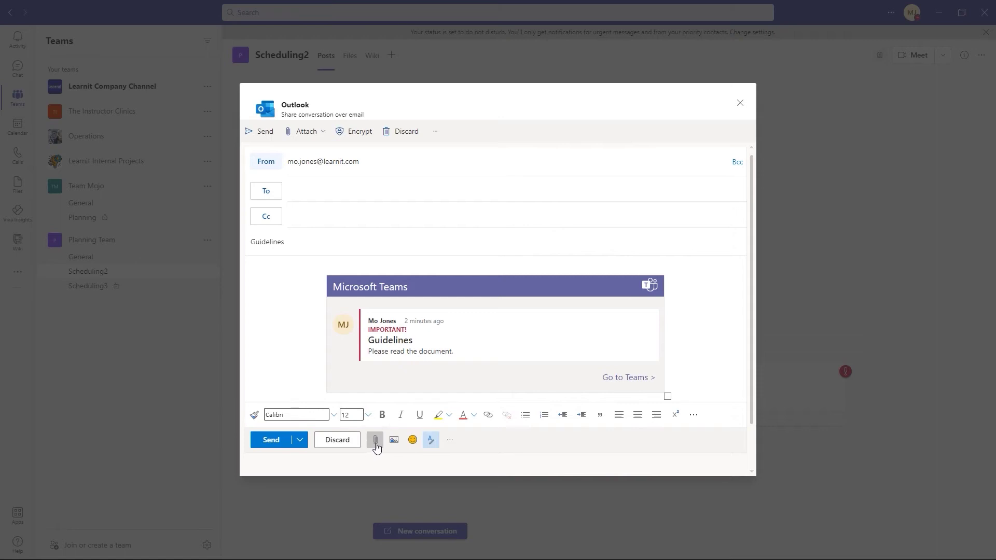
{"action": "scroll", "coordinate": [706, 330], "scroll_direction": "down", "scroll_amount": 1}
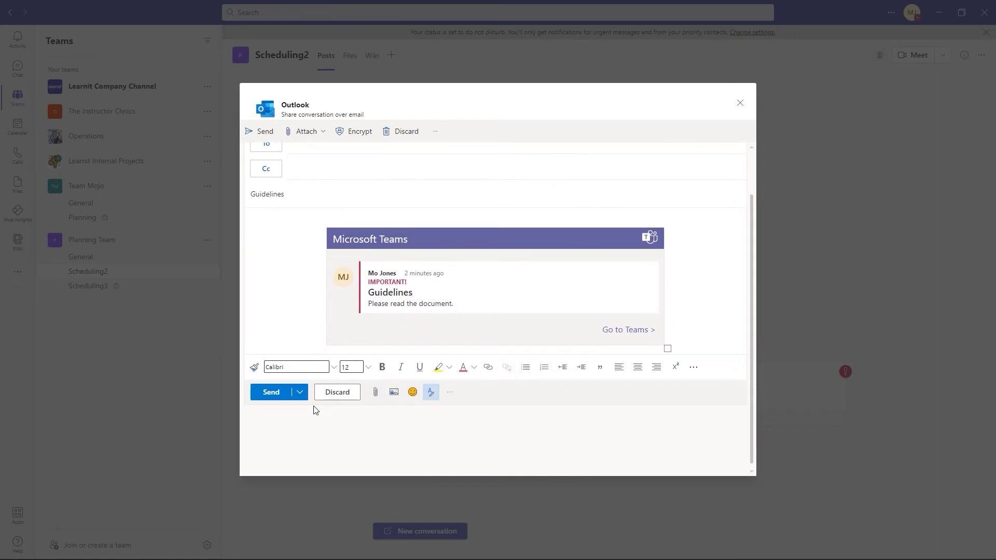
{"action": "left_click", "coordinate": [740, 107]}
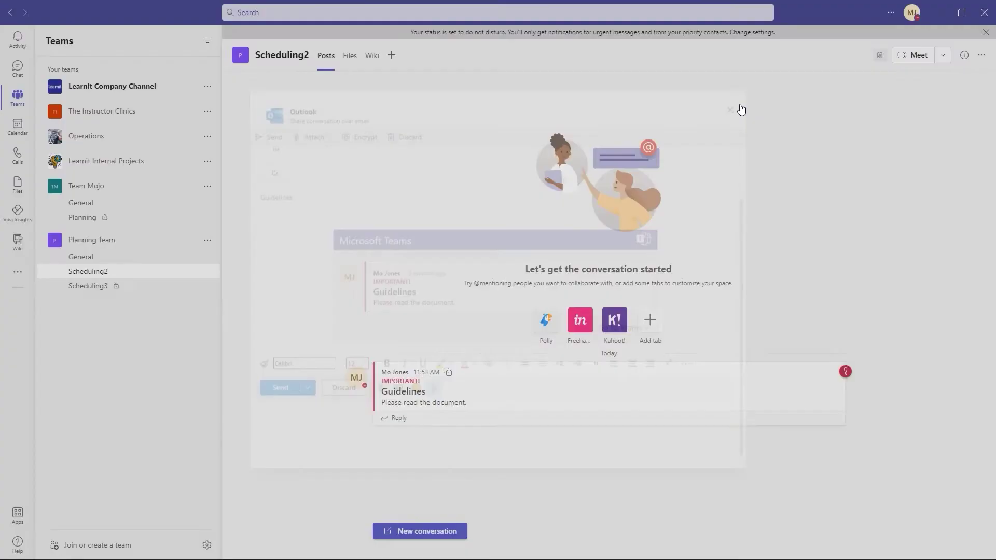
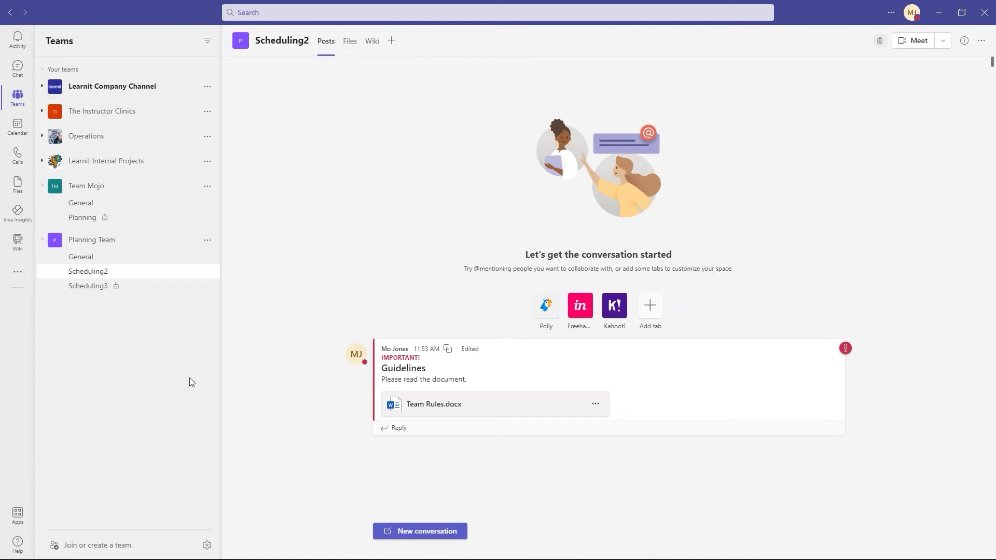
- View the Scheduling2 channel's files and the item types that can be created there
{"action": "left_click", "coordinate": [350, 44]}
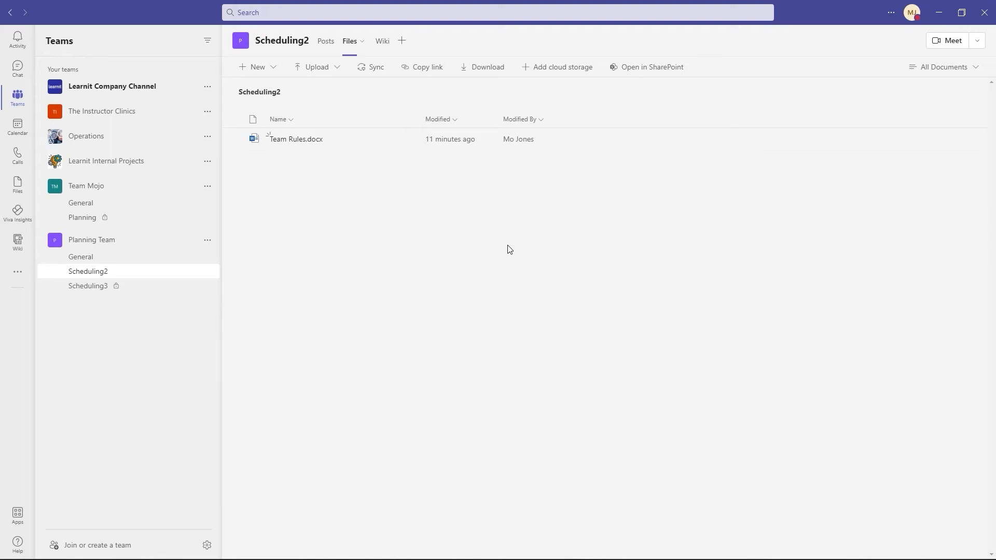
{"action": "left_click", "coordinate": [271, 69]}
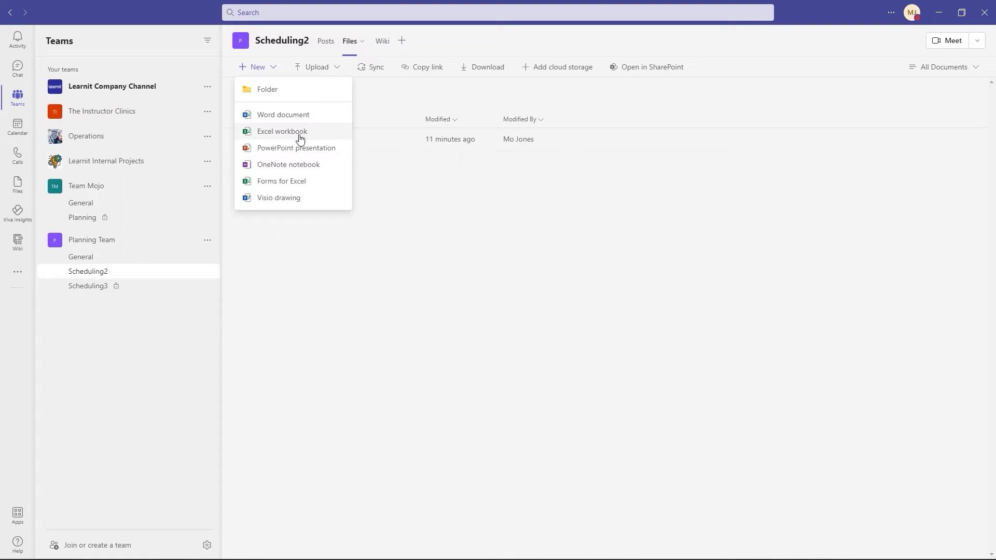
{"action": "left_click", "coordinate": [443, 234]}
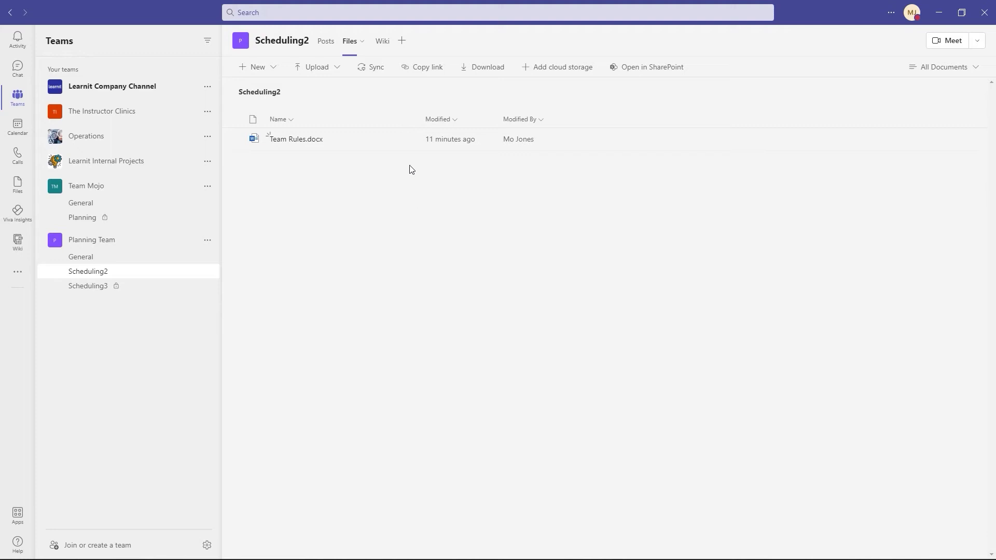
- Browse the apps that can be added as tabs to Scheduling2 and search them for "tasks" and "one"
{"action": "left_click", "coordinate": [403, 48]}
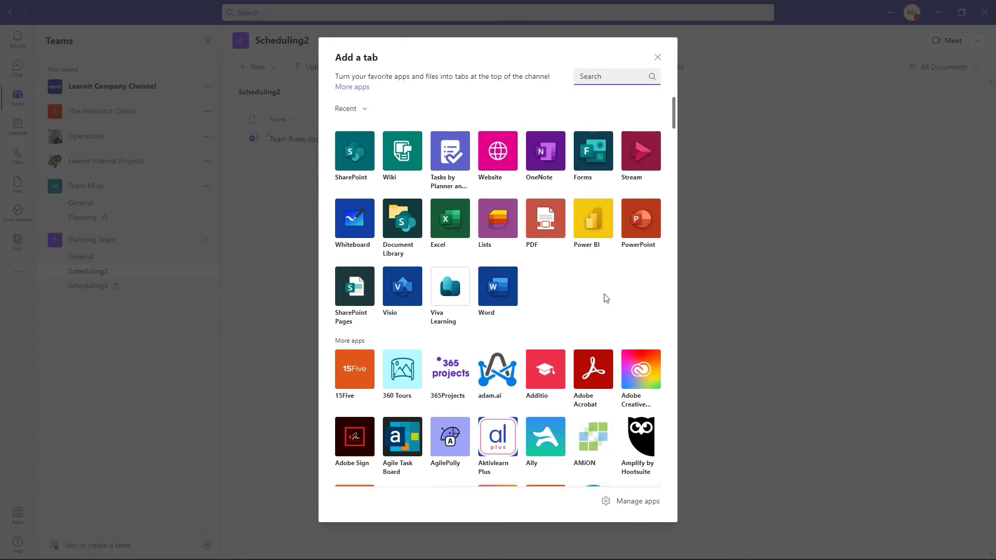
{"action": "scroll", "coordinate": [605, 297], "scroll_direction": "down", "scroll_amount": 7}
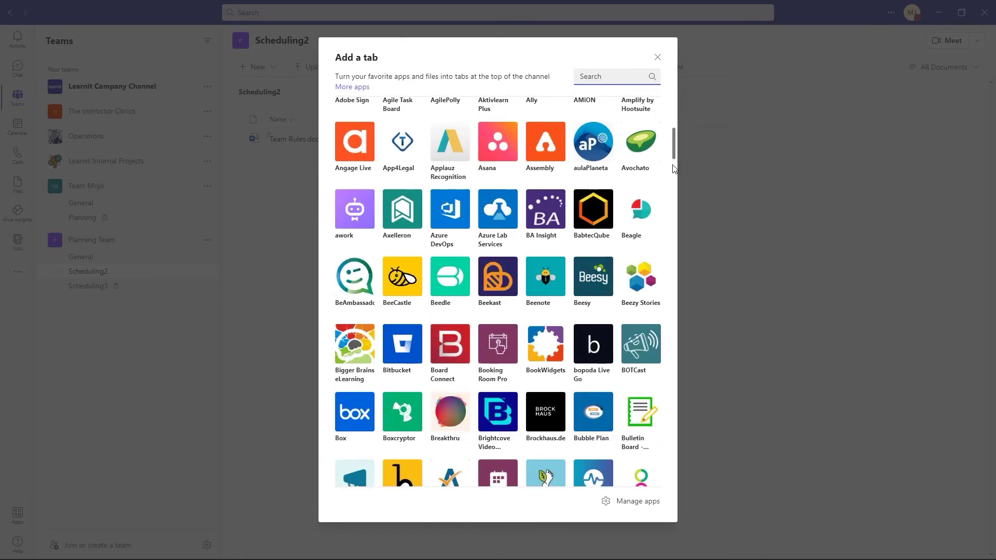
{"action": "left_click_drag", "start_coordinate": [672, 145], "coordinate": [675, 113]}
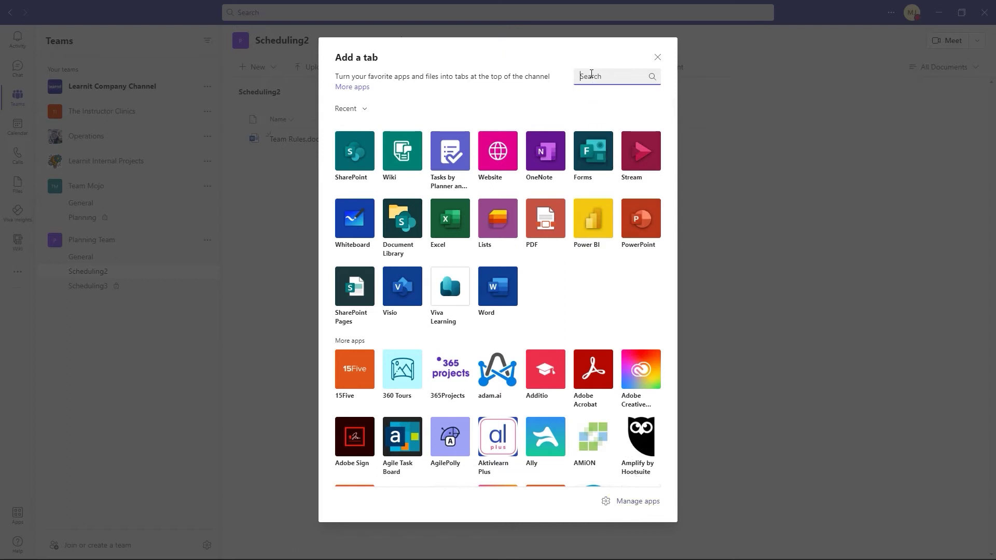
{"action": "type", "text": "tasks"}
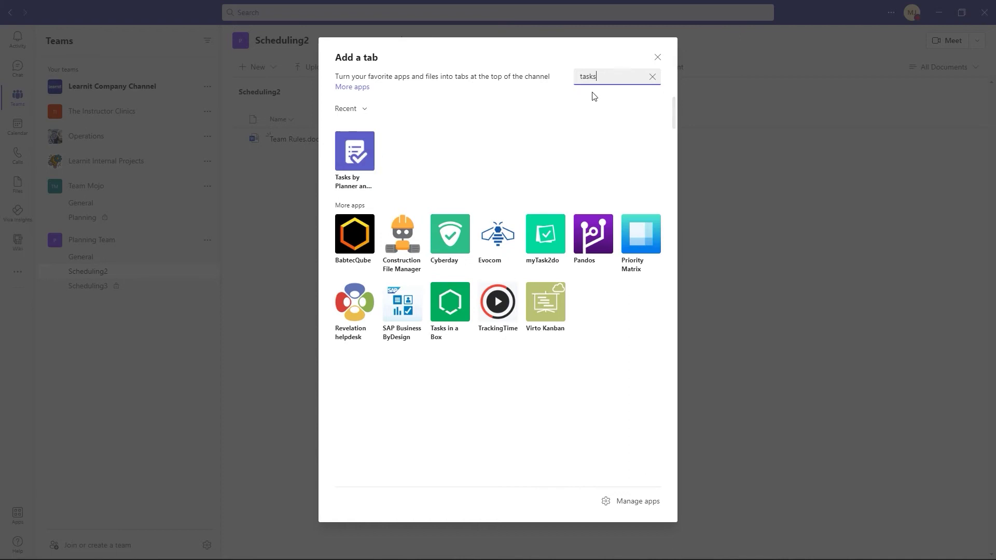
{"action": "left_click_drag", "start_coordinate": [597, 77], "coordinate": [557, 78]}
{"action": "type", "text": "one"}
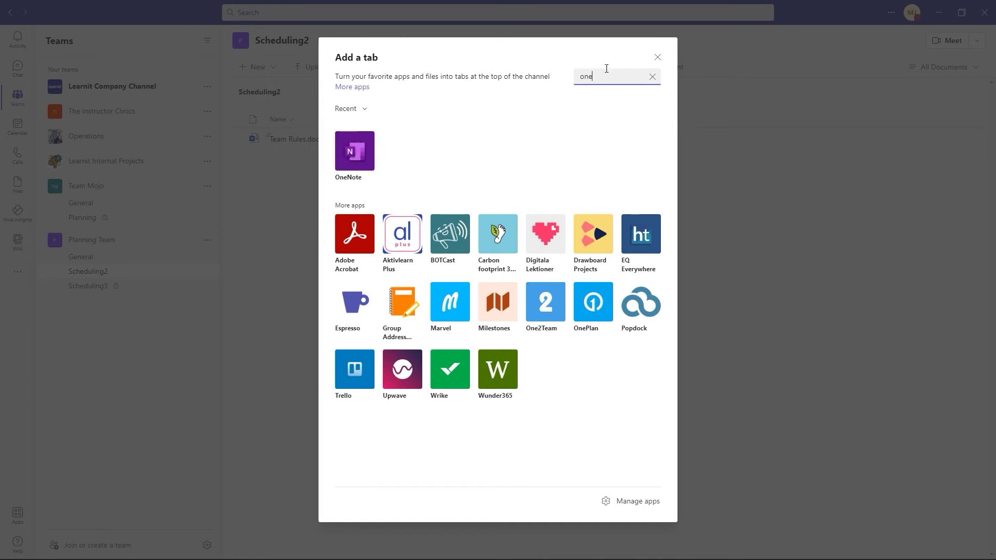
- Search the tab apps for "share", look at the SharePoint tab setup and return to the app list
{"action": "left_click_drag", "start_coordinate": [602, 77], "coordinate": [565, 80]}
{"action": "type", "text": "share"}
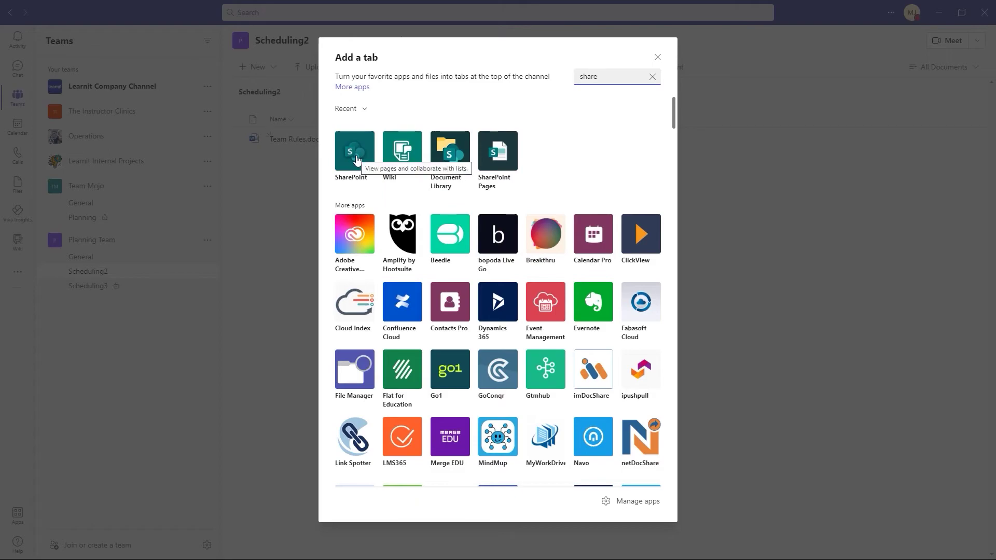
{"action": "left_click", "coordinate": [356, 159]}
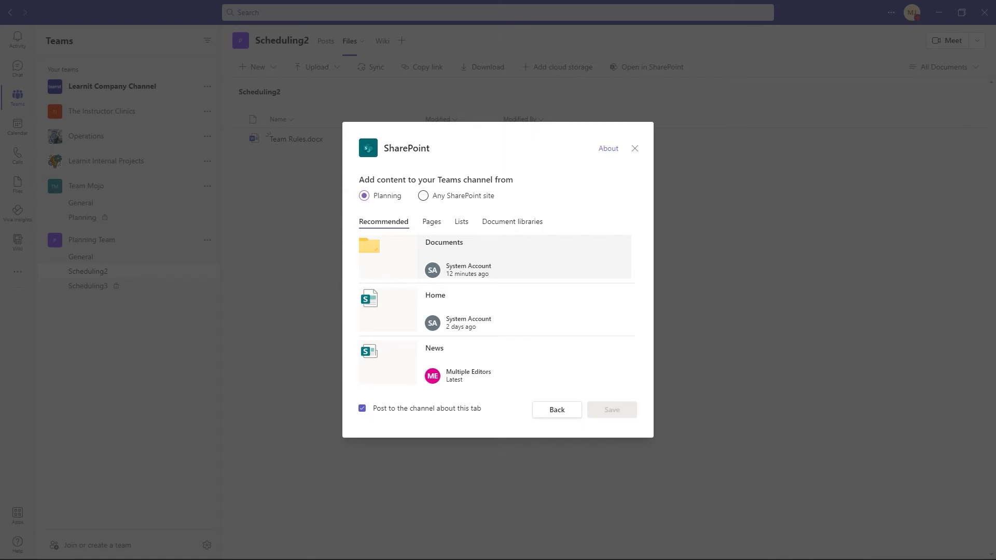
{"action": "left_click", "coordinate": [556, 410]}
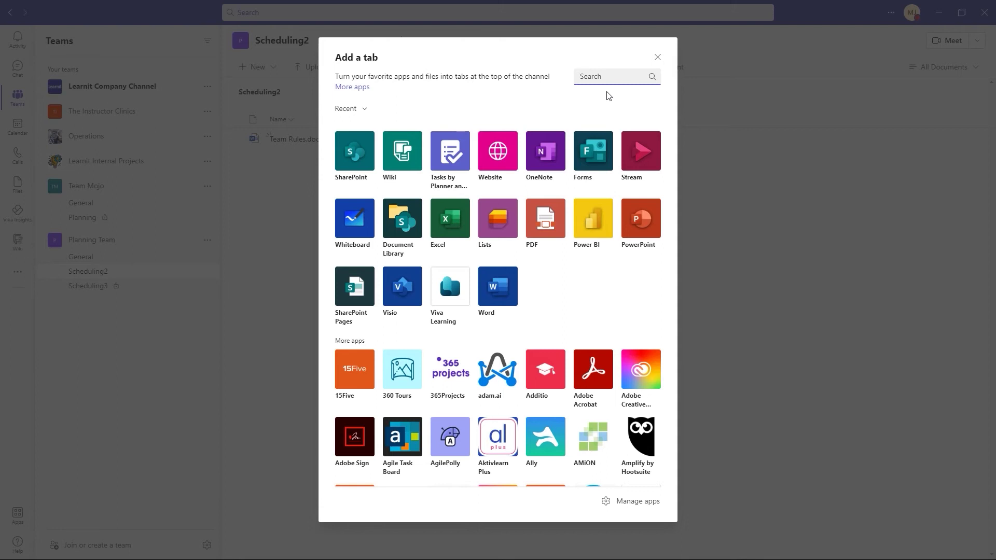
- Find SharePoint again with "share" and review its setup's pages, lists, document libraries and Any SharePoint site option
{"action": "type", "text": "share"}
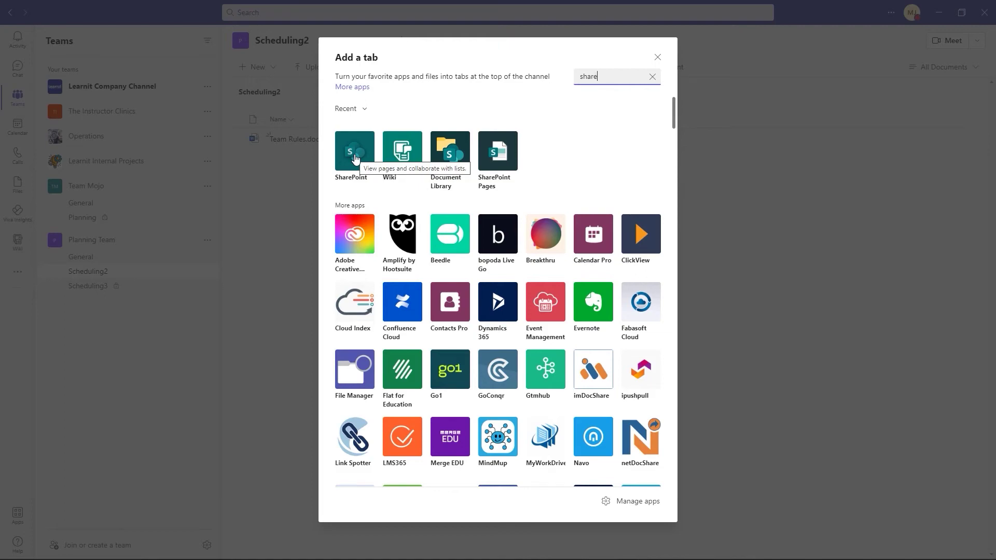
{"action": "left_click", "coordinate": [355, 158]}
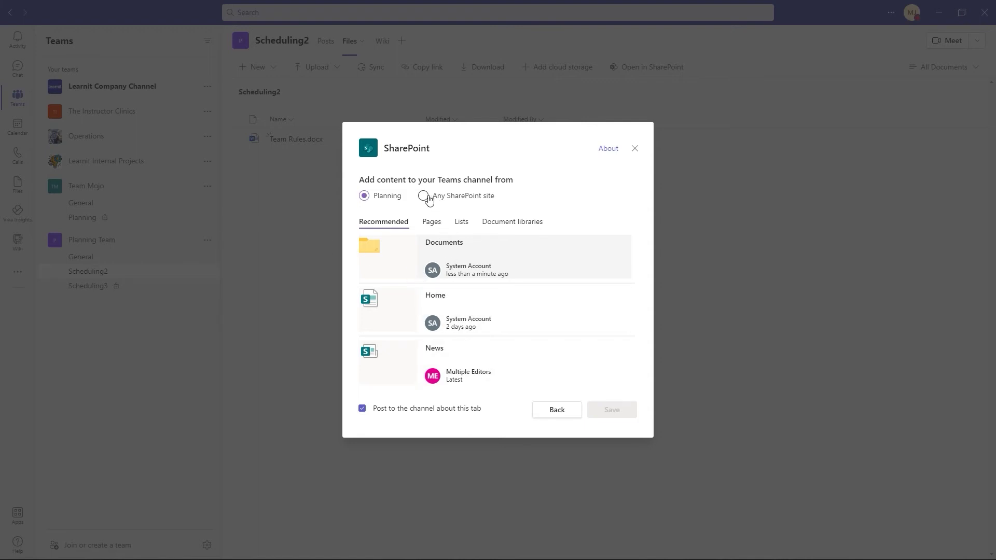
{"action": "left_click", "coordinate": [432, 225]}
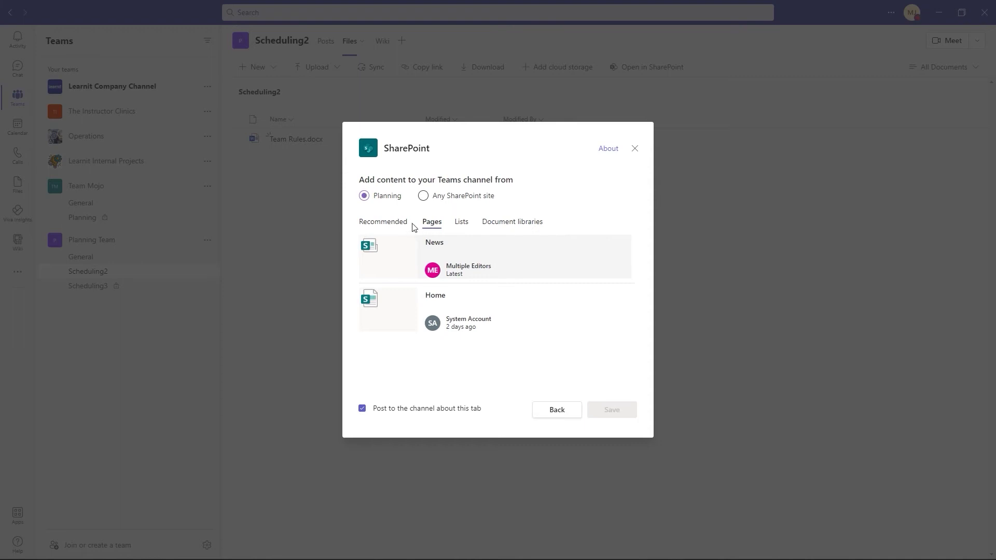
{"action": "left_click", "coordinate": [461, 223]}
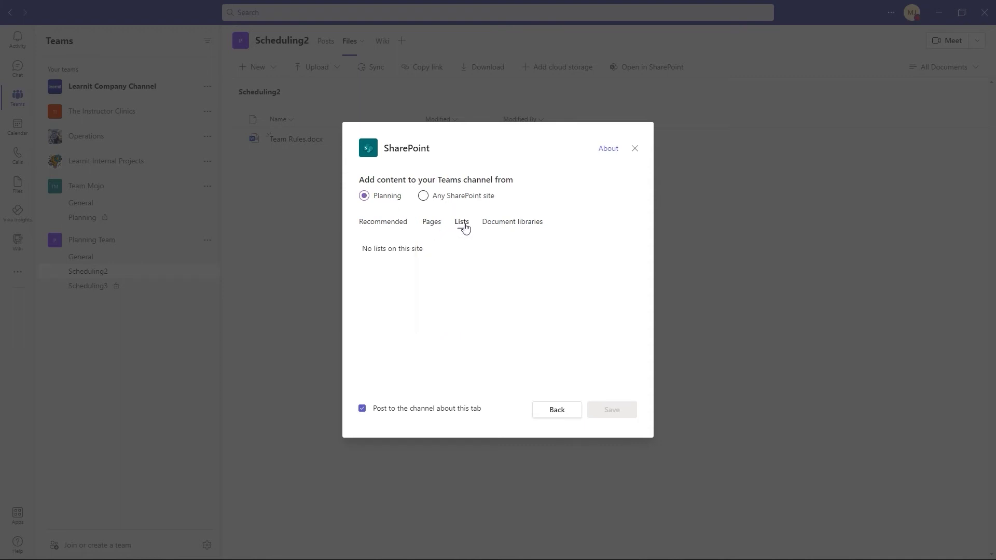
{"action": "left_click", "coordinate": [518, 223]}
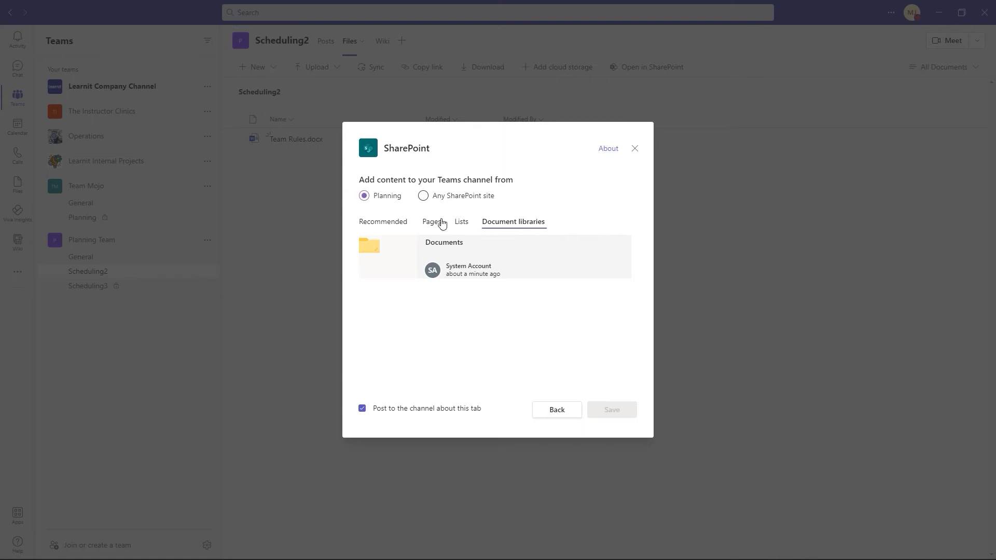
{"action": "left_click", "coordinate": [396, 226]}
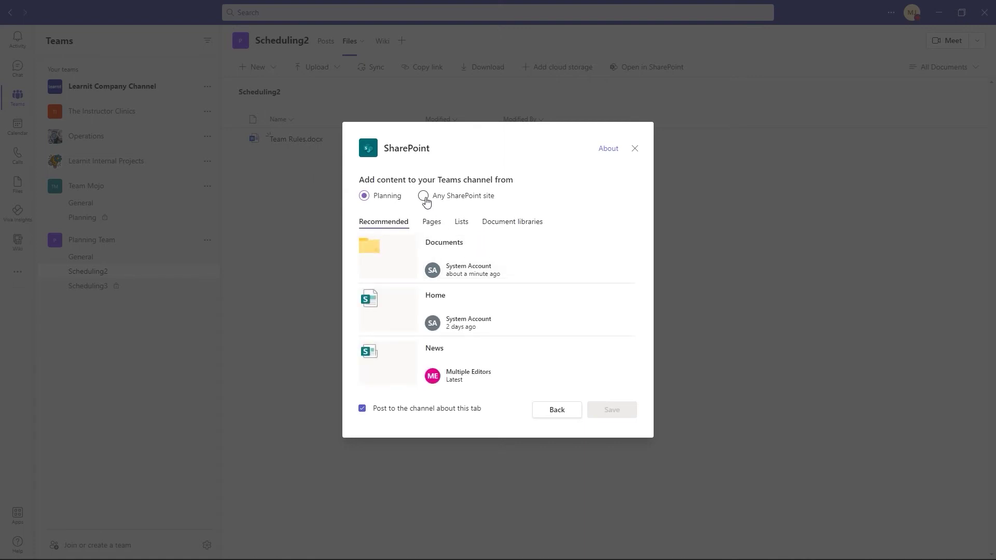
{"action": "left_click", "coordinate": [424, 198]}
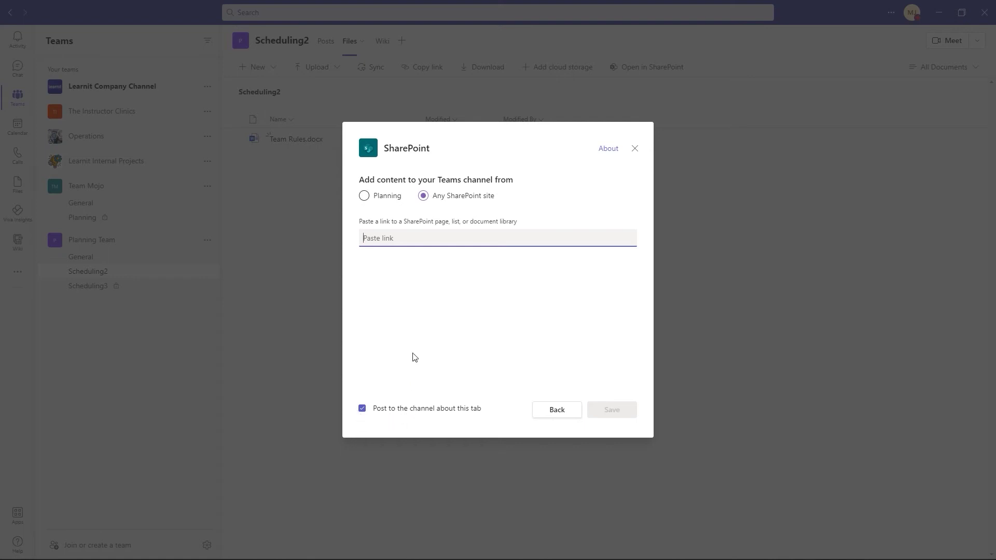
{"action": "left_click", "coordinate": [364, 196]}
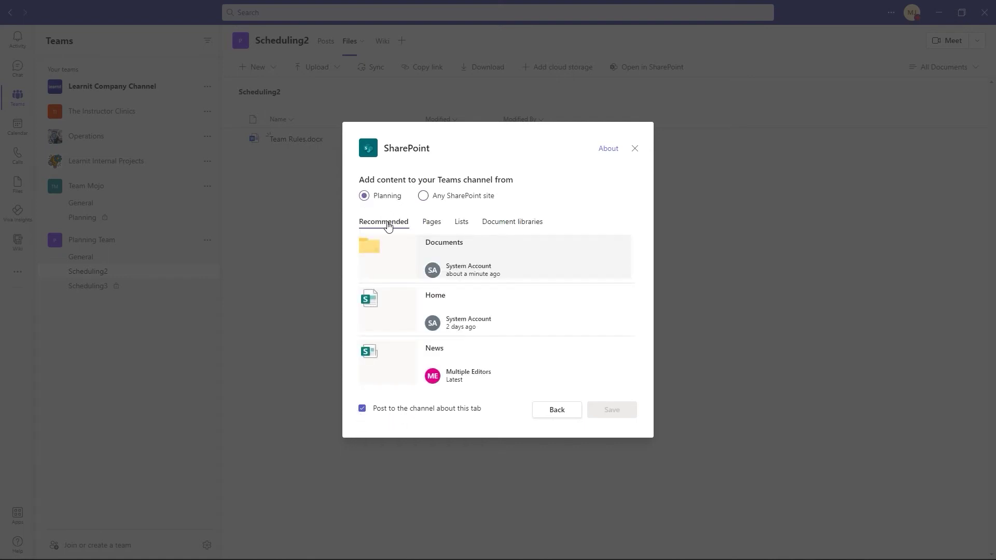
- Add the Planning site's Documents library as a tab in Scheduling2 and view the tab's options
{"action": "left_click", "coordinate": [376, 252]}
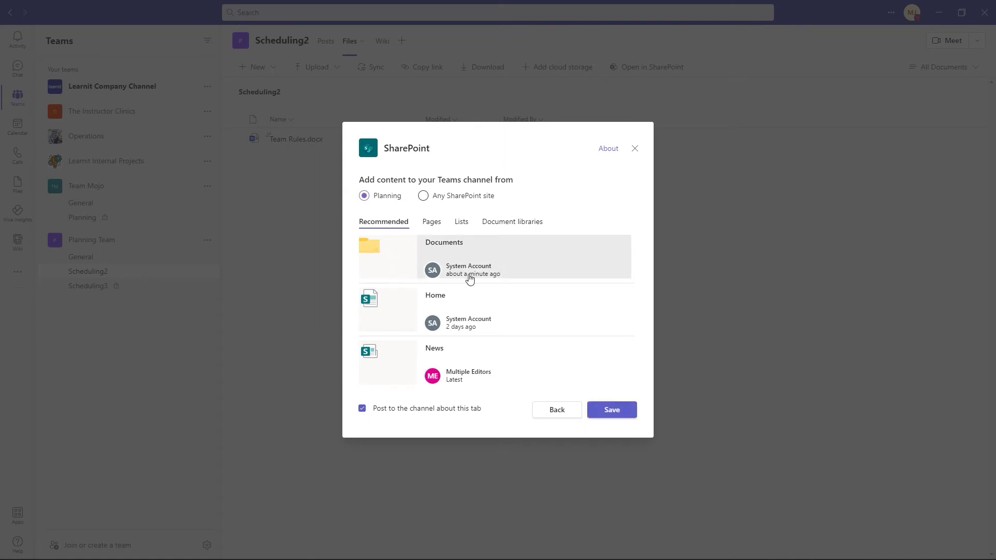
{"action": "left_click", "coordinate": [612, 411]}
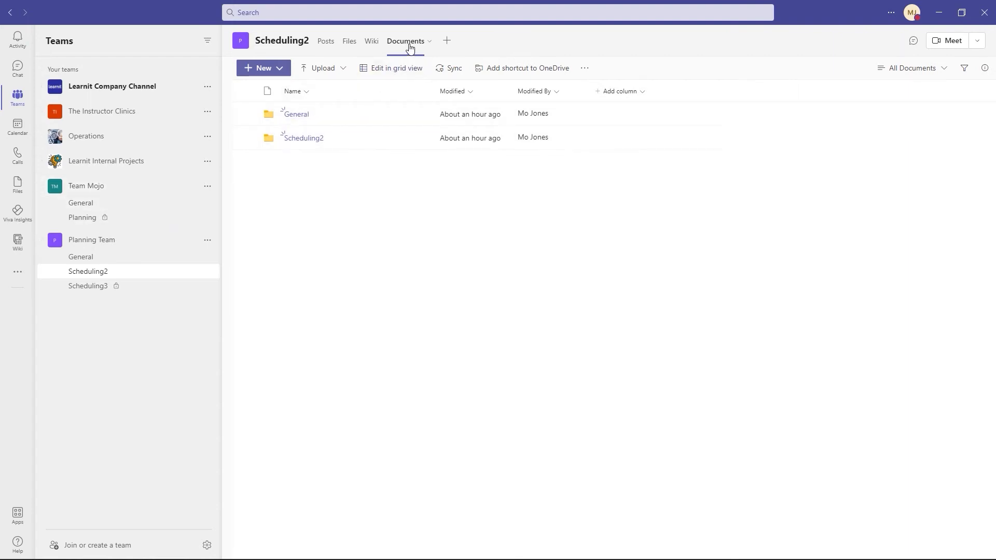
{"action": "left_click", "coordinate": [430, 45]}
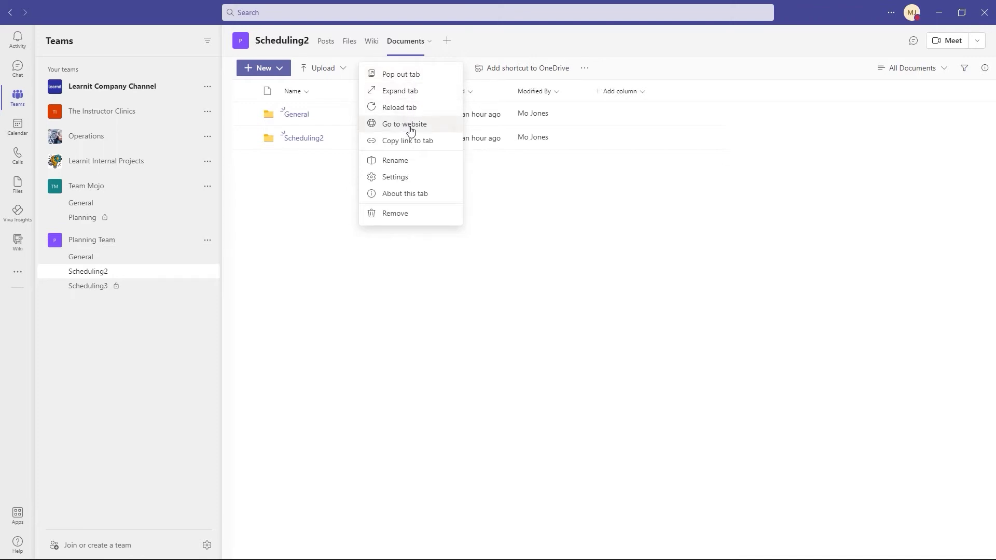
- Find SharePoint Pages with "share", examine its option for a page from any SharePoint site, and return to the app list
{"action": "left_click", "coordinate": [447, 43]}
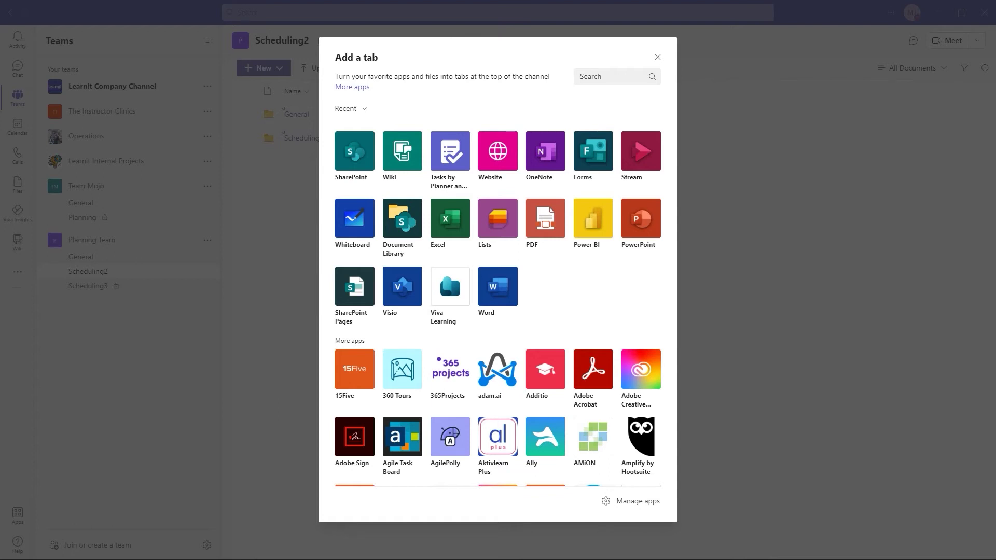
{"action": "left_click", "coordinate": [602, 75]}
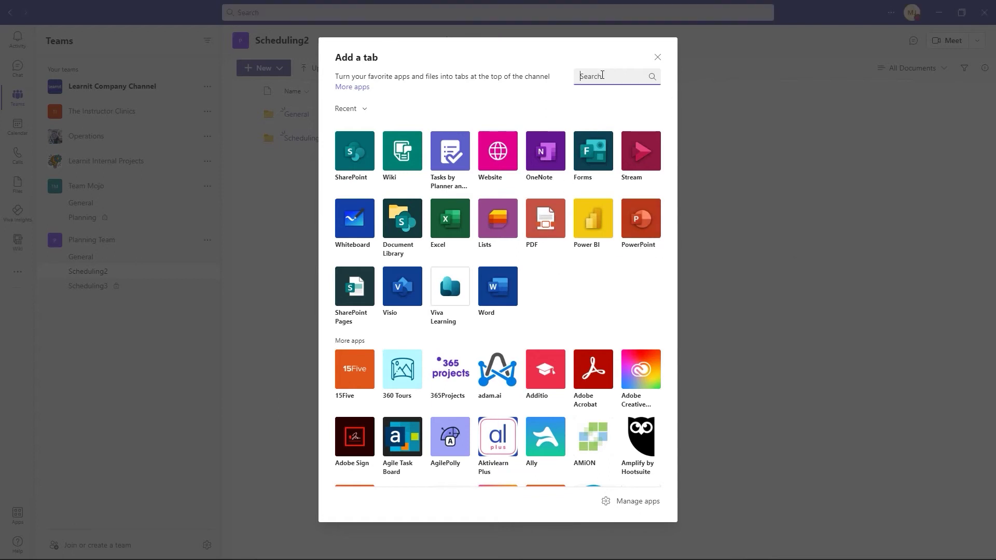
{"action": "type", "text": "share"}
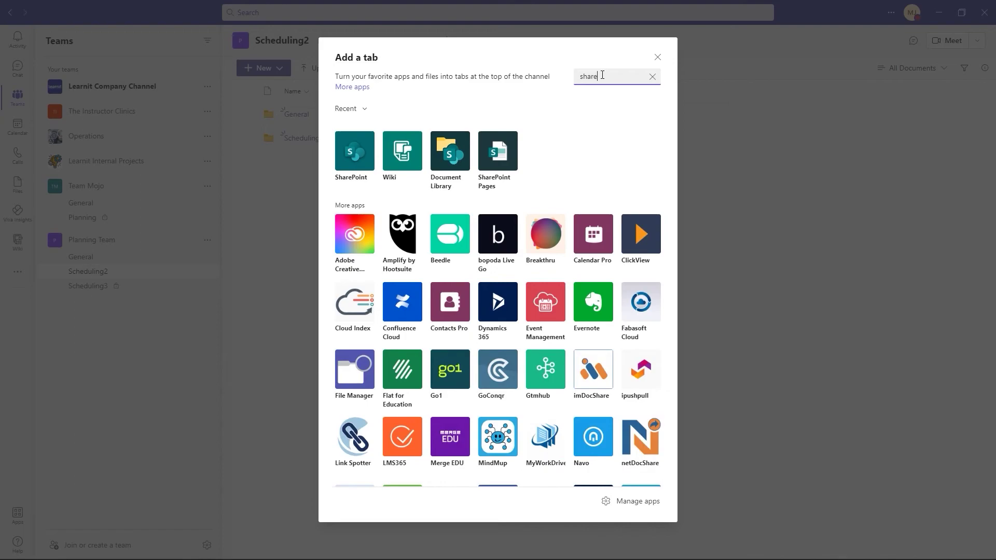
{"action": "left_click", "coordinate": [505, 154]}
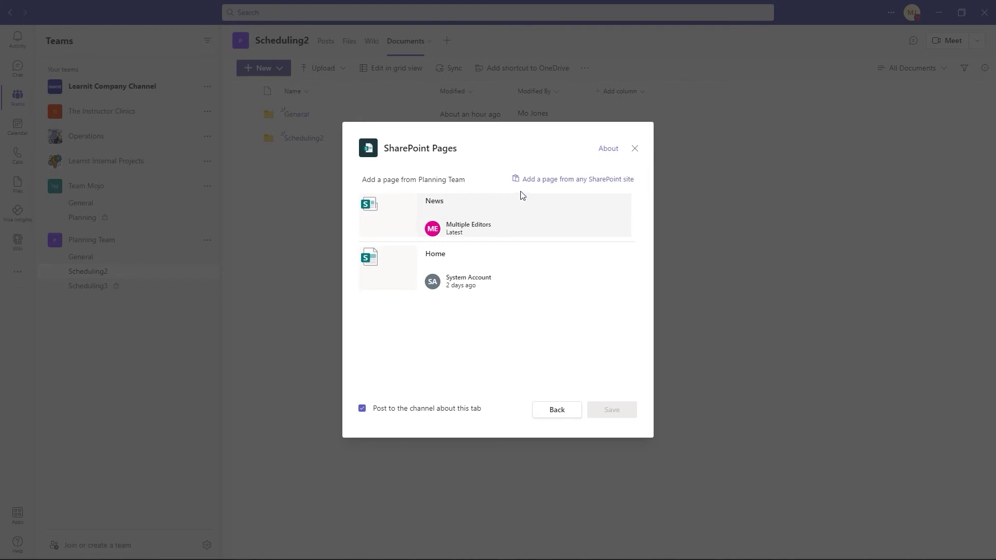
{"action": "left_click", "coordinate": [573, 183]}
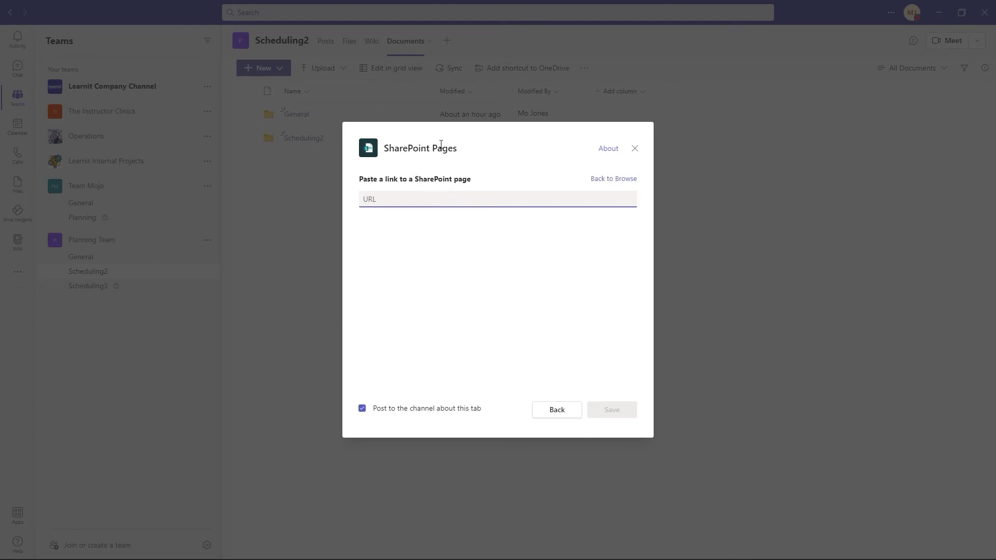
{"action": "left_click", "coordinate": [556, 413]}
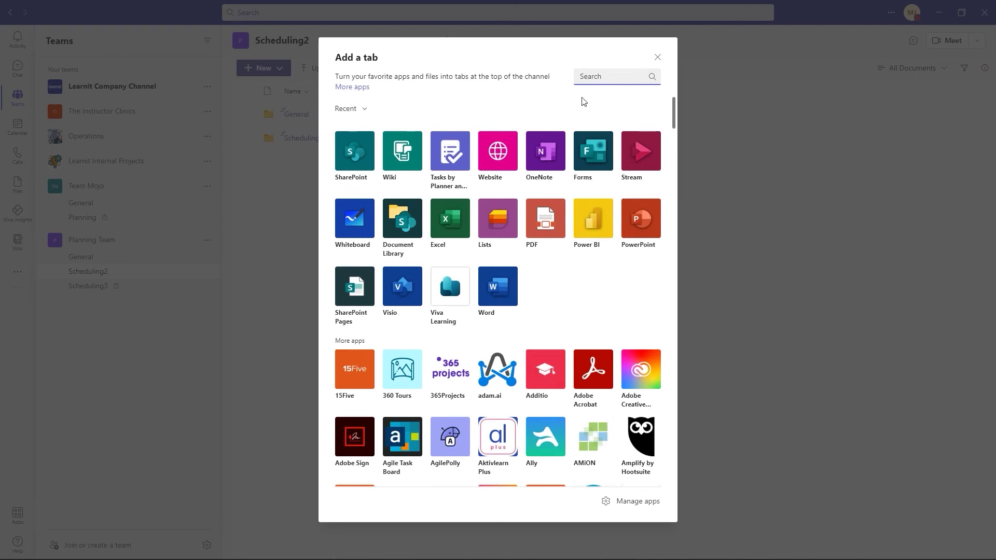
- Search for "share" again, look at the Document Library tab setup and close it without adding a tab
{"action": "type", "text": "share"}
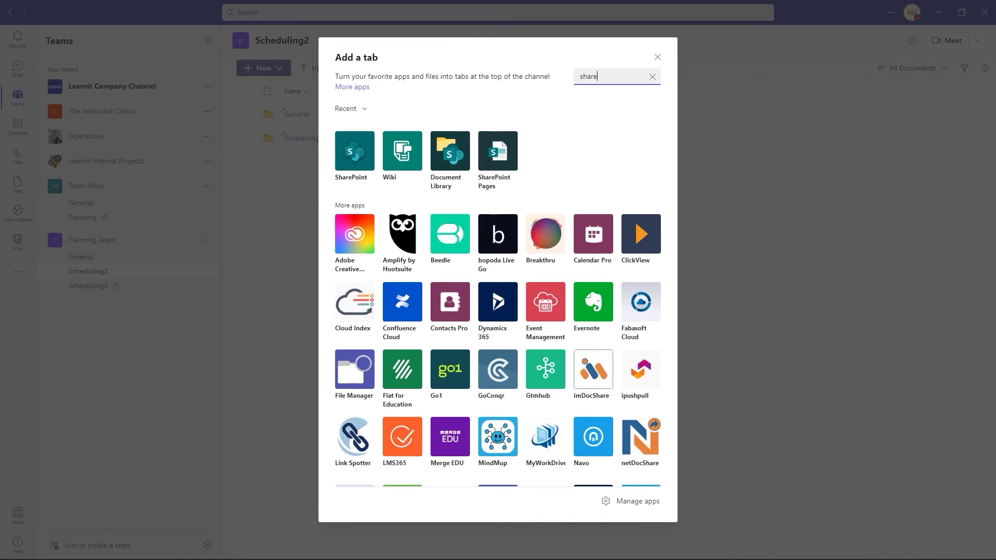
{"action": "left_click", "coordinate": [450, 151]}
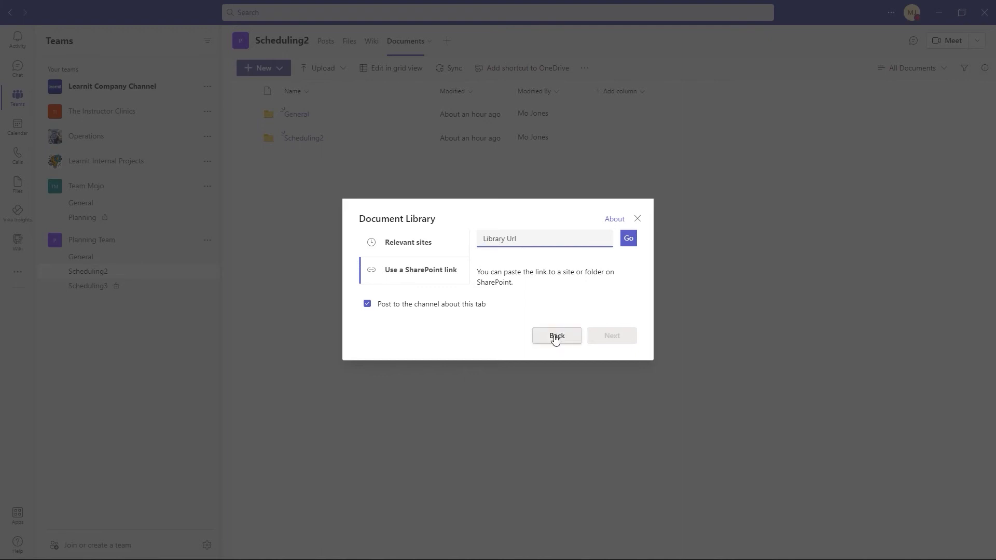
{"action": "left_click", "coordinate": [639, 220]}
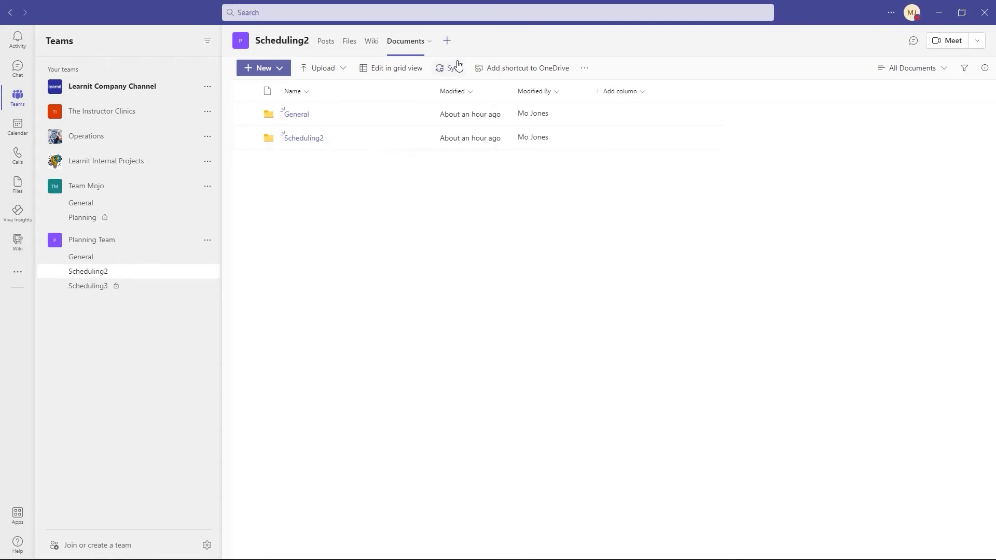
- Start adding a OneNote tab to the Scheduling2 channel
{"action": "left_click", "coordinate": [446, 40]}
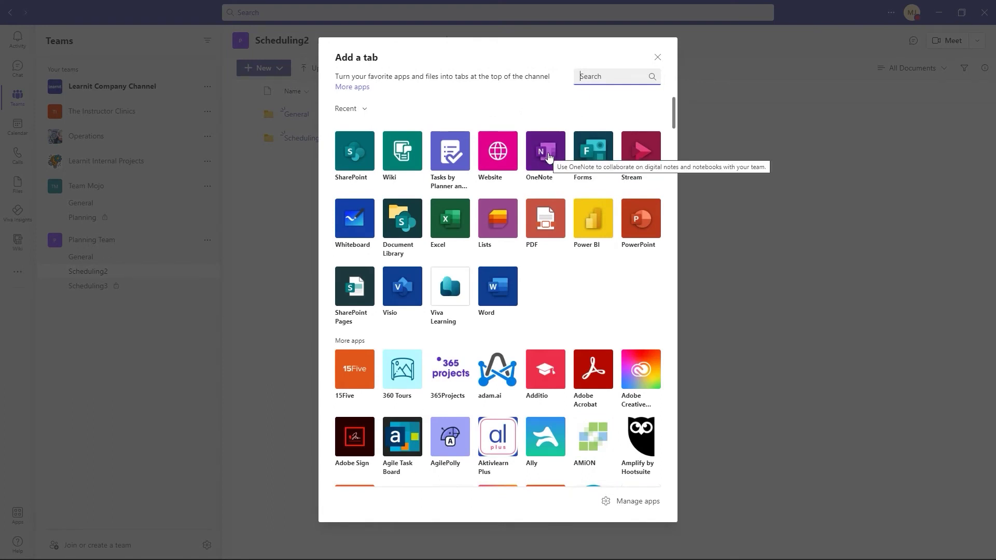
{"action": "left_click", "coordinate": [549, 156]}
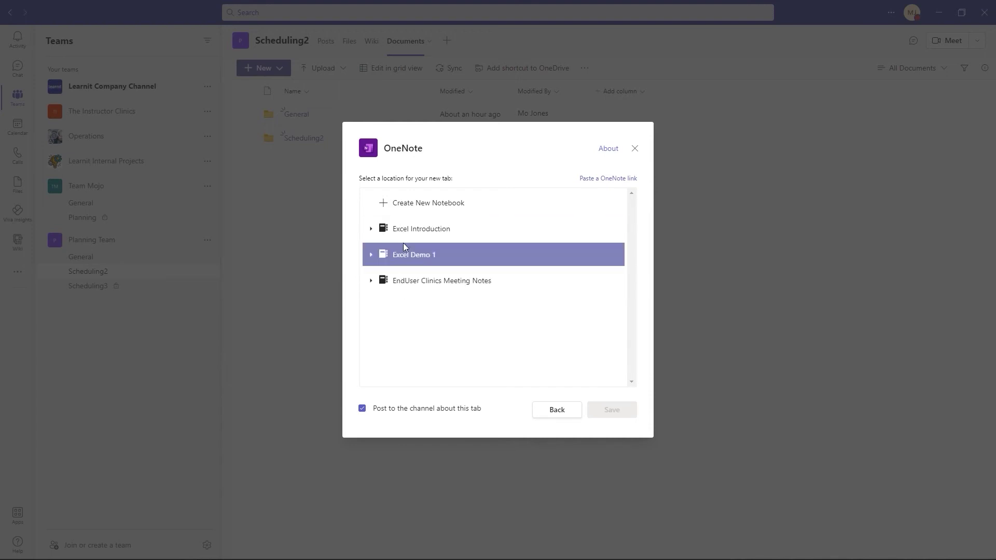
- Add the Excel Introduction OneNote notebook as a tab in the Scheduling2 channel
{"action": "left_click", "coordinate": [415, 228]}
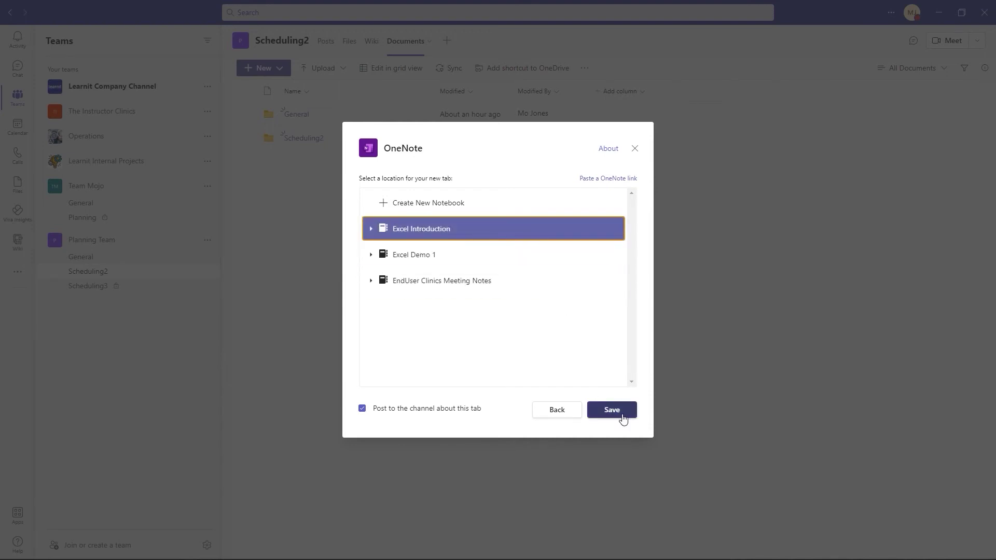
{"action": "left_click", "coordinate": [622, 418]}
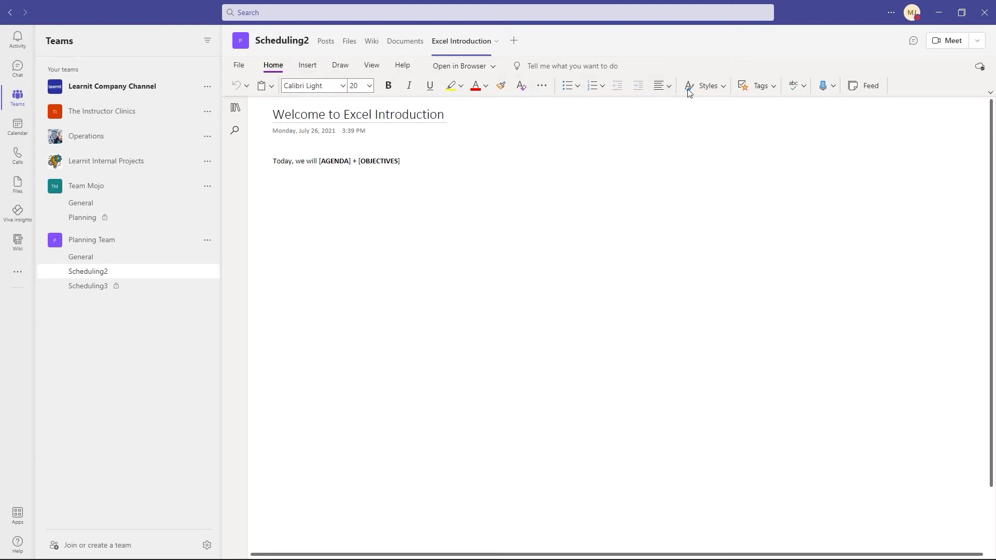
{"action": "left_click", "coordinate": [513, 43]}
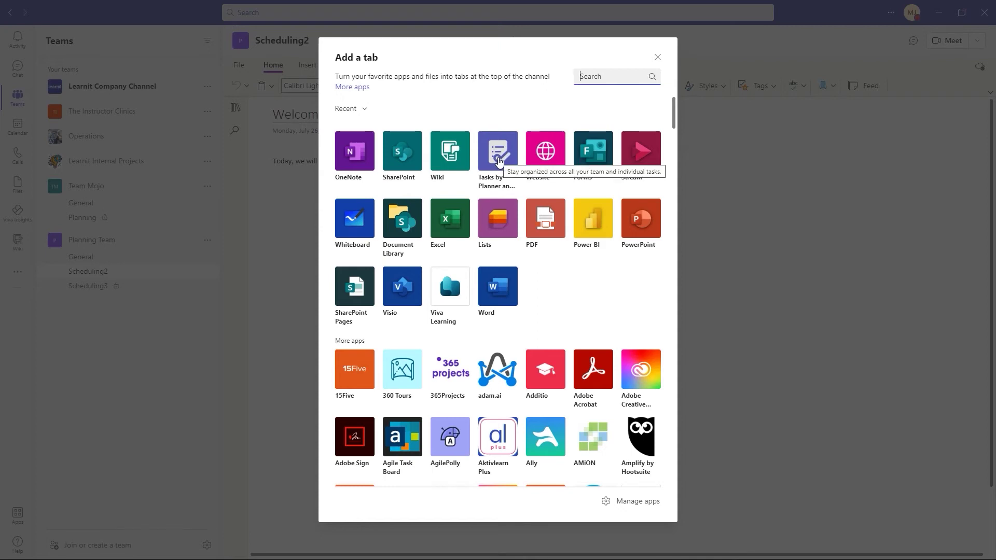
{"action": "left_click", "coordinate": [499, 161]}
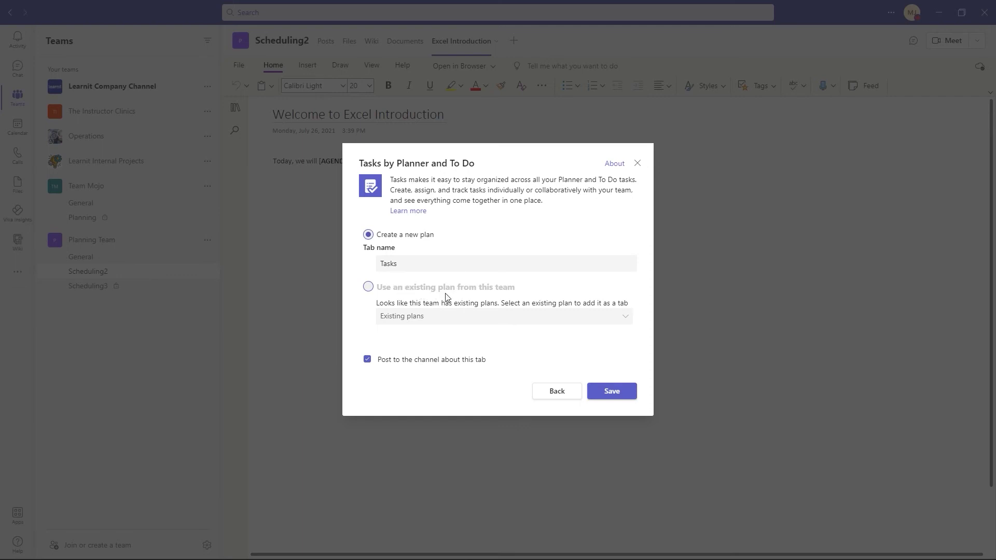
{"action": "left_click", "coordinate": [626, 318]}
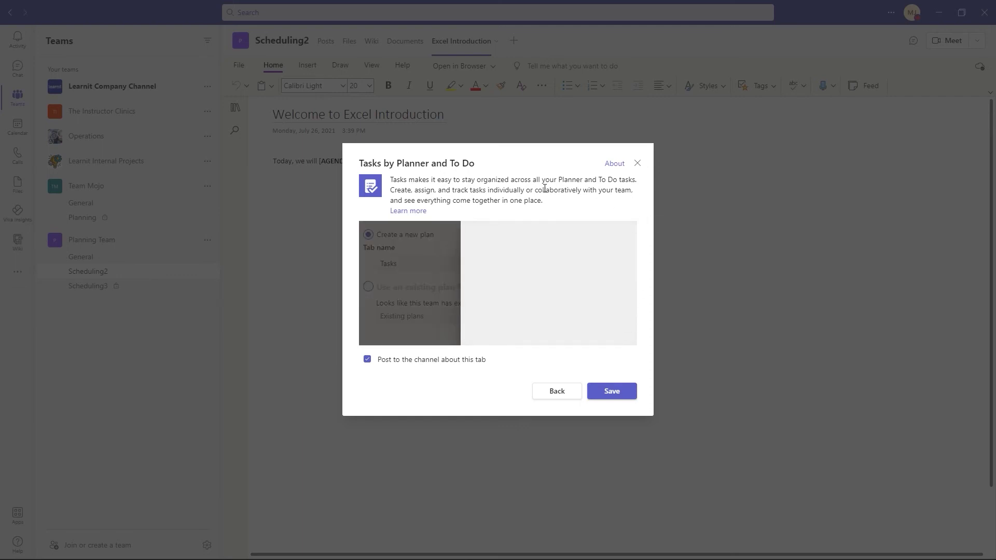
{"action": "left_click", "coordinate": [368, 288]}
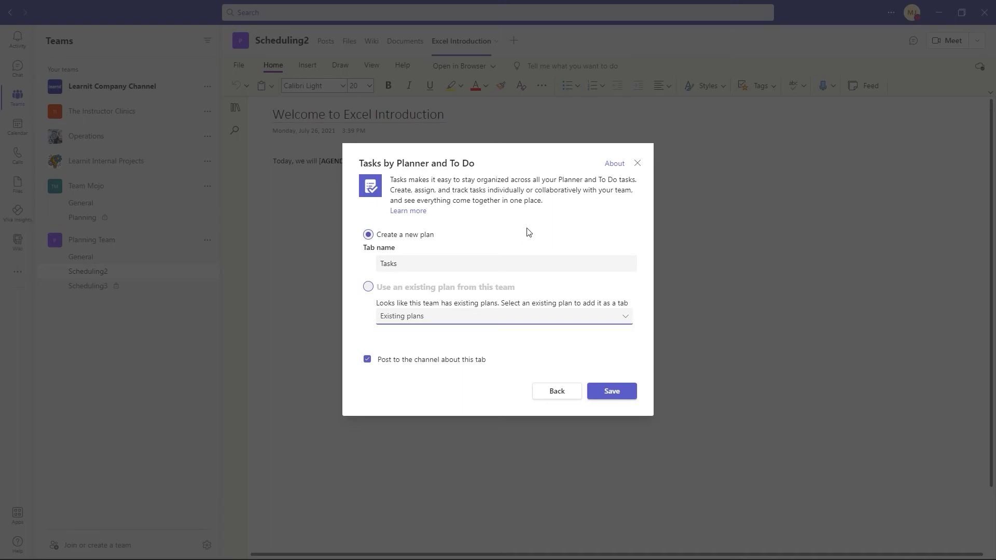
{"action": "left_click", "coordinate": [639, 164]}
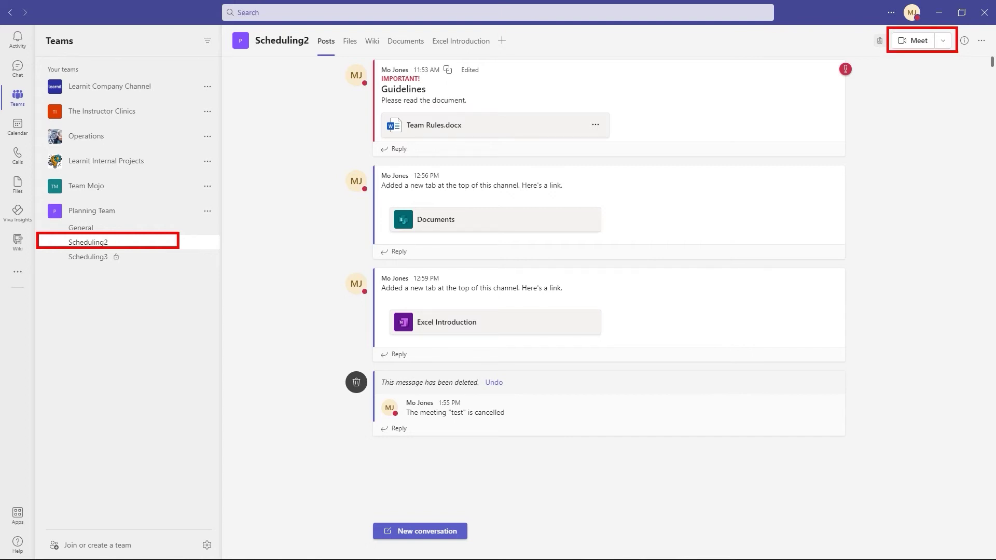
- Open the setup for an instant meeting in the Scheduling2 channel and cancel it without joining
{"action": "left_click", "coordinate": [911, 45]}
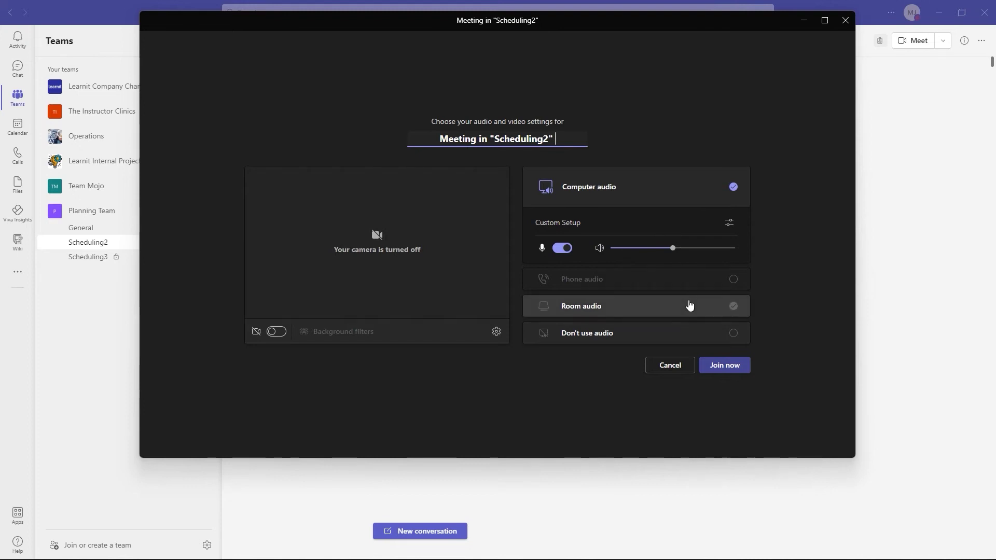
{"action": "left_click", "coordinate": [671, 366]}
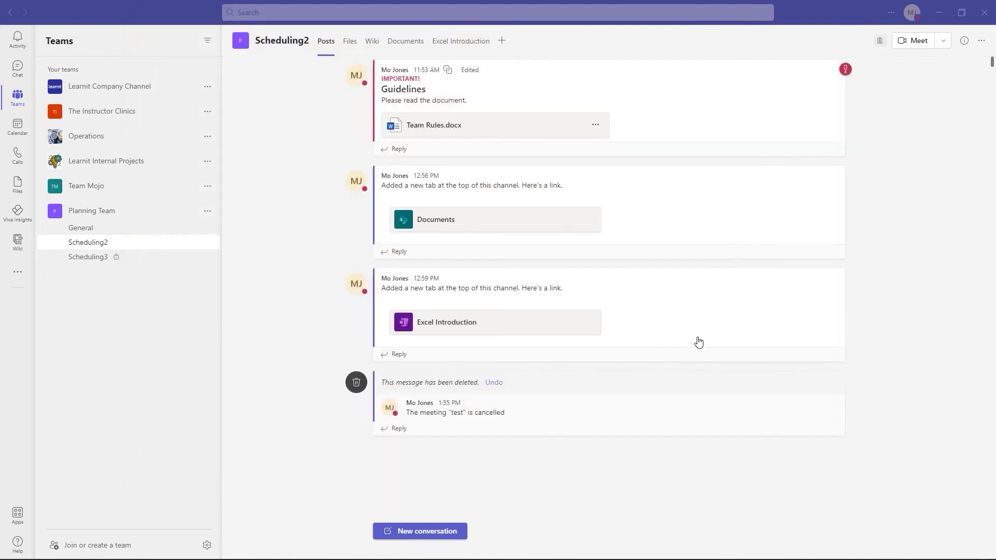
- Start scheduling a meeting from the Scheduling2 channel and set its date to 5/31/2022
{"action": "left_click", "coordinate": [947, 42]}
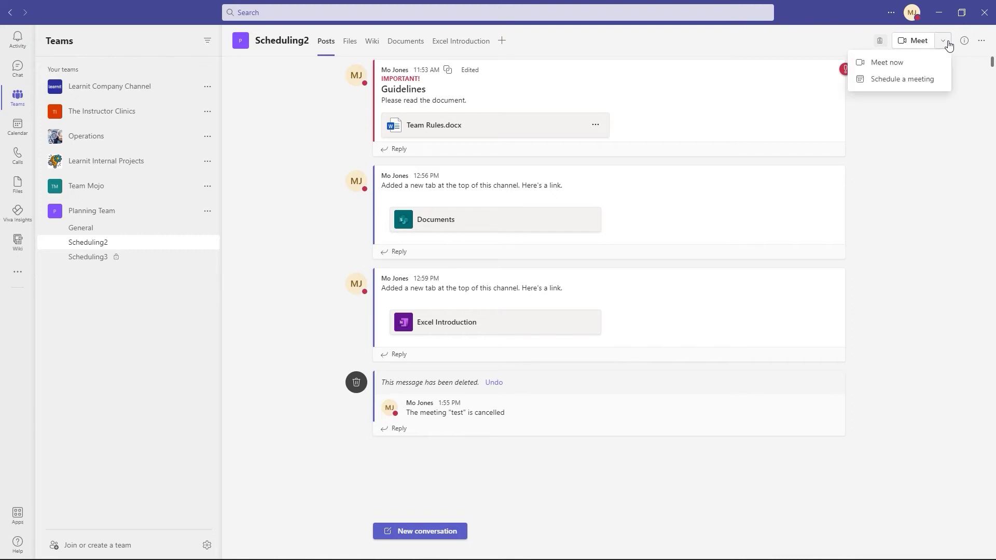
{"action": "left_click", "coordinate": [905, 84]}
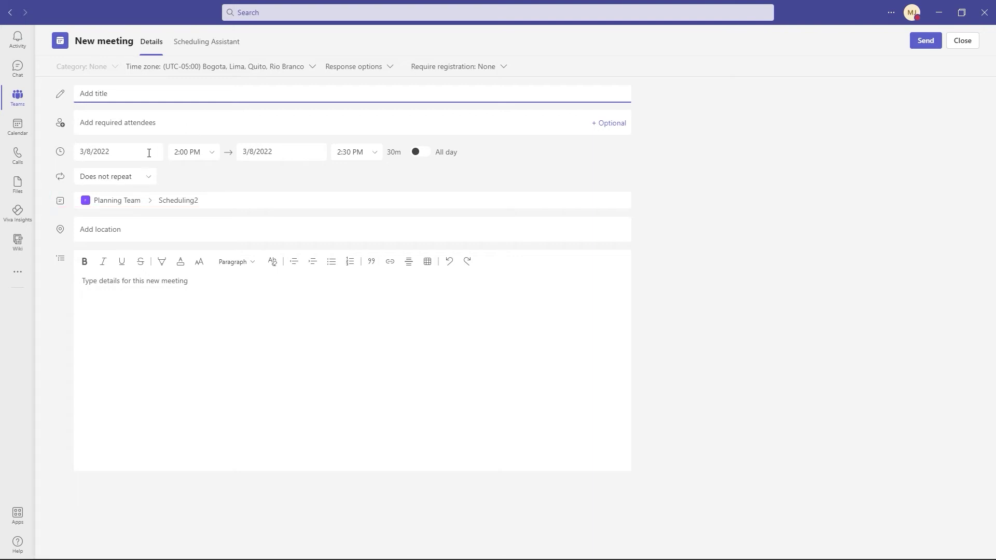
{"action": "left_click", "coordinate": [106, 152]}
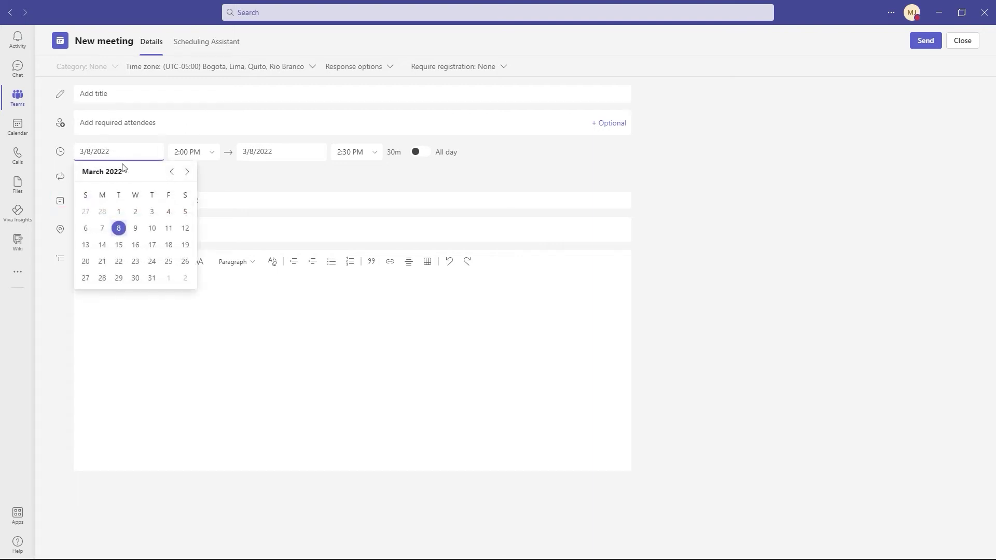
{"action": "left_click", "coordinate": [187, 171]}
{"action": "left_click", "coordinate": [187, 172]}
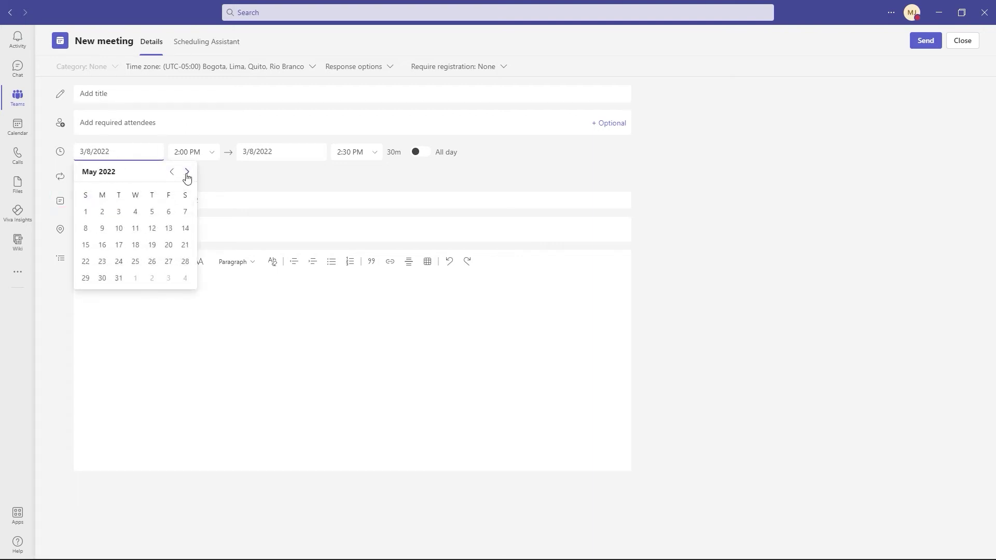
{"action": "left_click", "coordinate": [118, 279]}
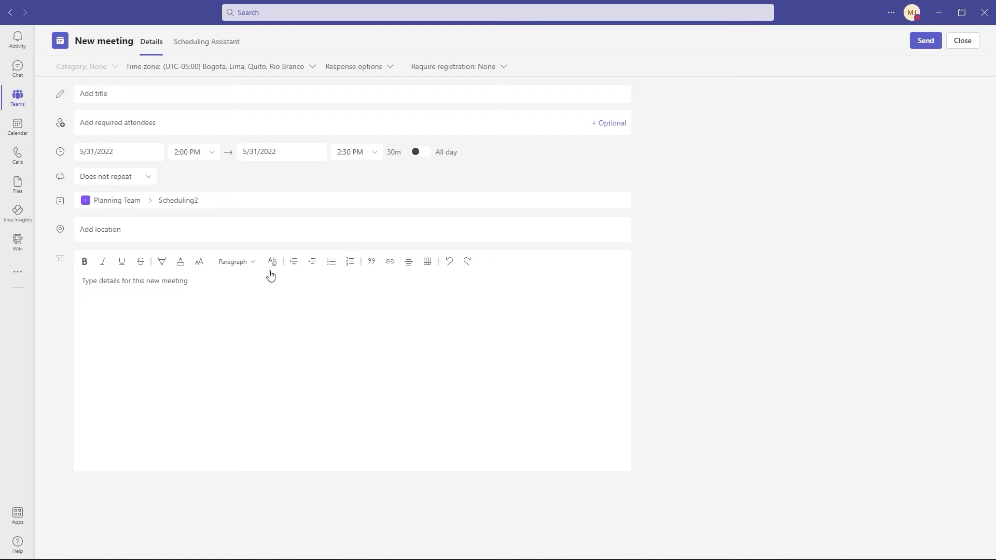
- Title the channel meeting "Check in" and enter "Review projects" as its details
{"action": "left_click", "coordinate": [147, 94]}
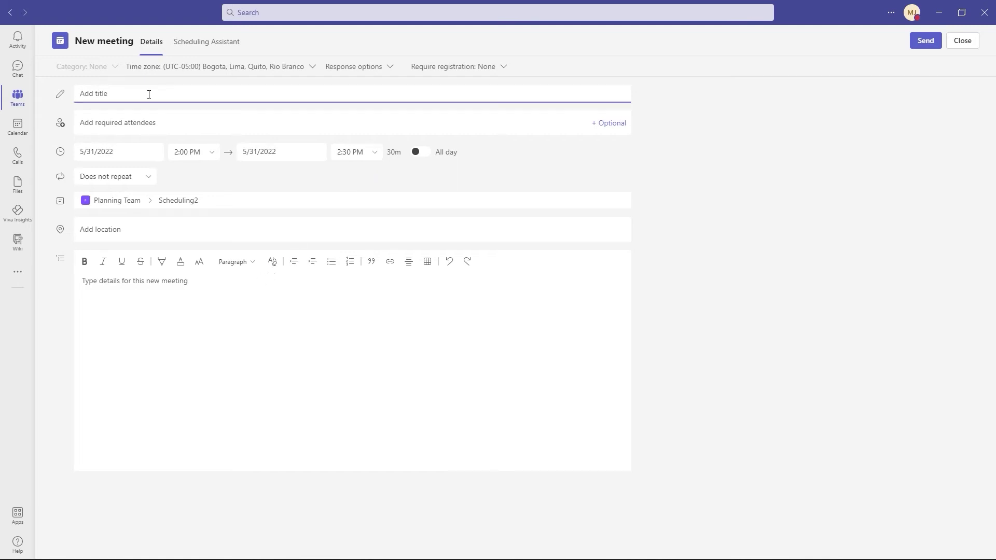
{"action": "type", "text": "Check in"}
{"action": "left_click", "coordinate": [223, 339]}
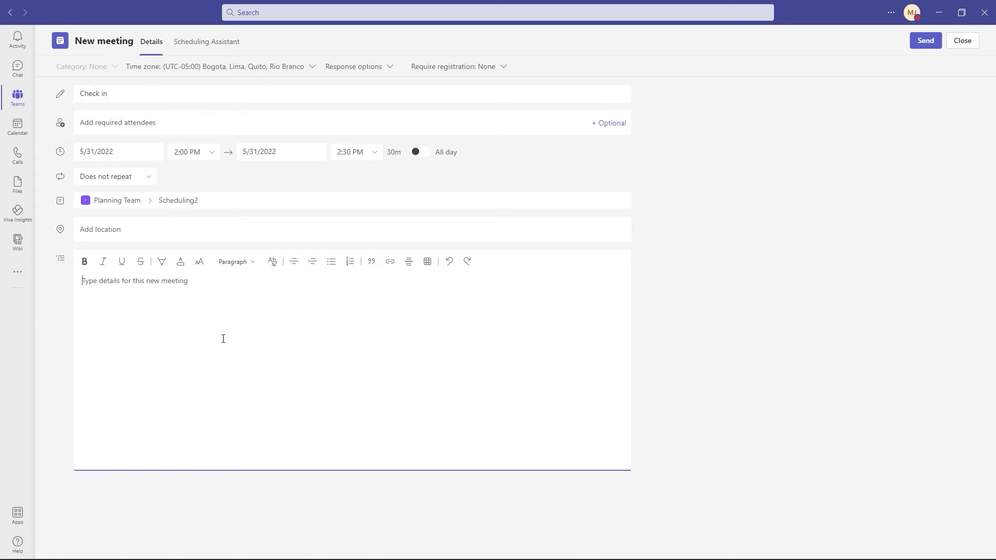
{"action": "type", "text": "Review projects"}
- Examine attendee availability in the Scheduling Assistant and review the meeting's response and registration options
{"action": "left_click", "coordinate": [201, 46]}
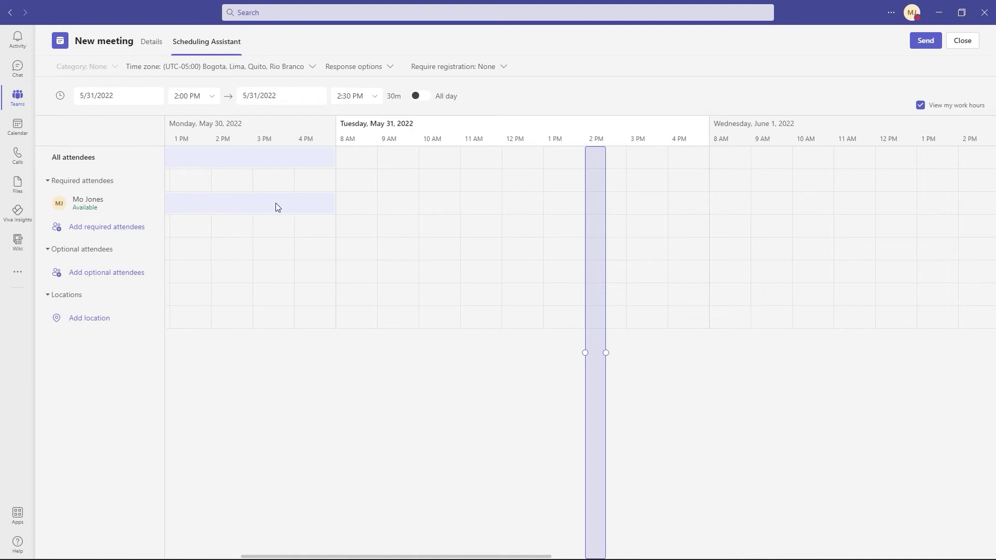
{"action": "mouse_move", "coordinate": [268, 207]}
{"action": "left_click", "coordinate": [151, 44]}
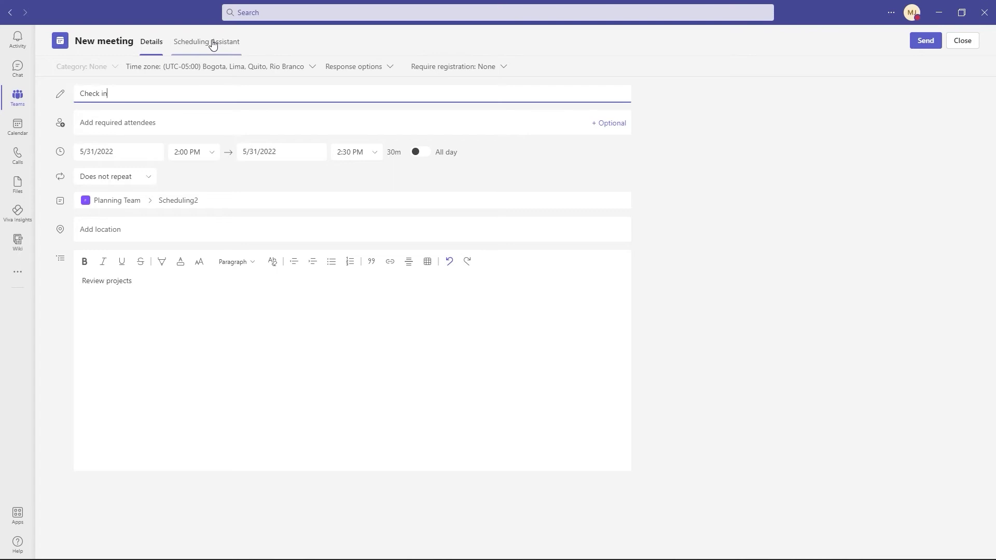
{"action": "left_click", "coordinate": [391, 69]}
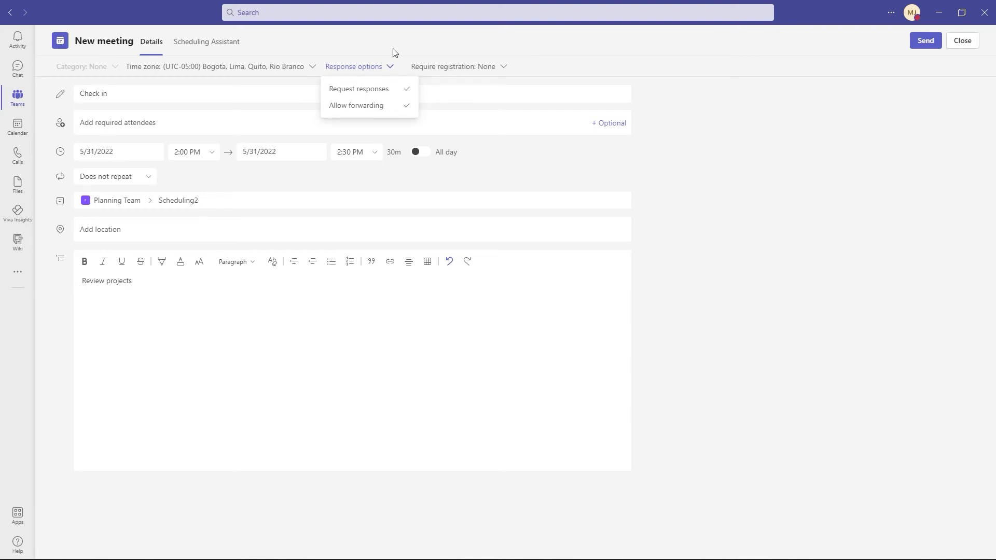
{"action": "left_click", "coordinate": [503, 67]}
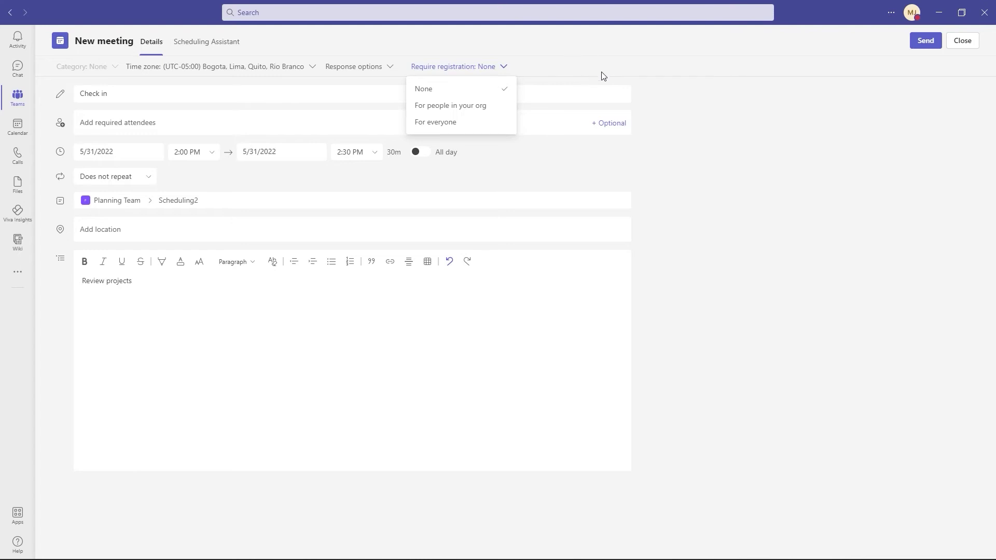
{"action": "left_click", "coordinate": [655, 111]}
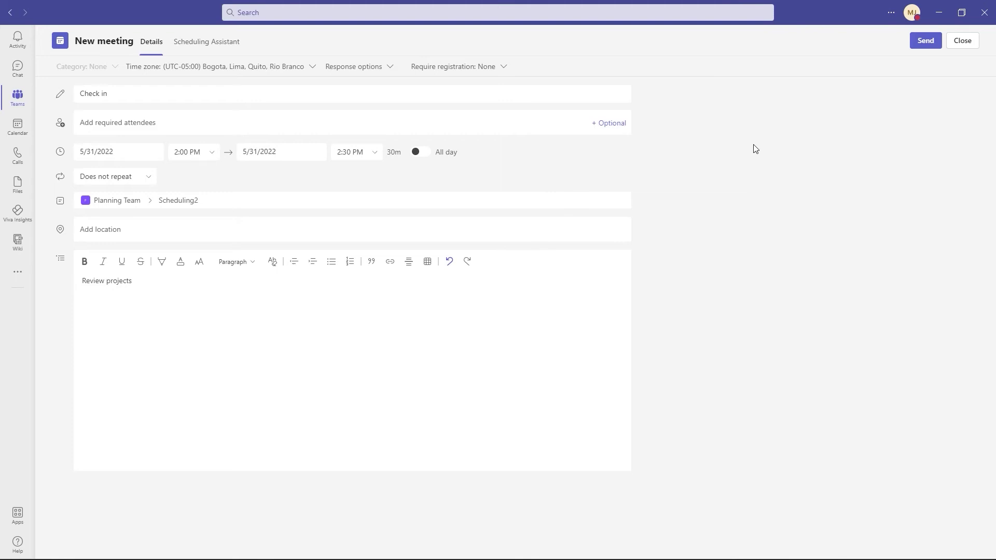
- Close the new meeting form and discard the unsaved draft
{"action": "left_click", "coordinate": [967, 44]}
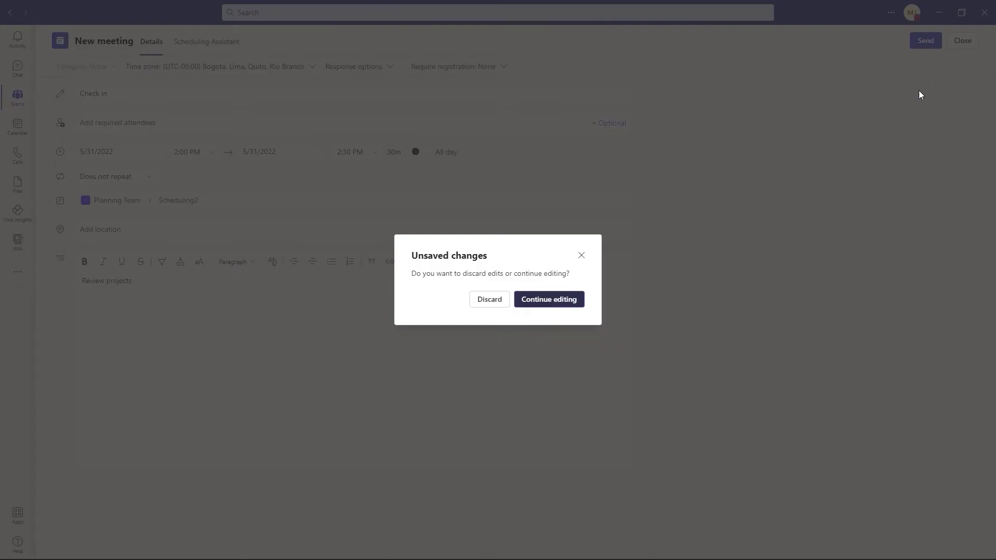
{"action": "left_click", "coordinate": [489, 303]}
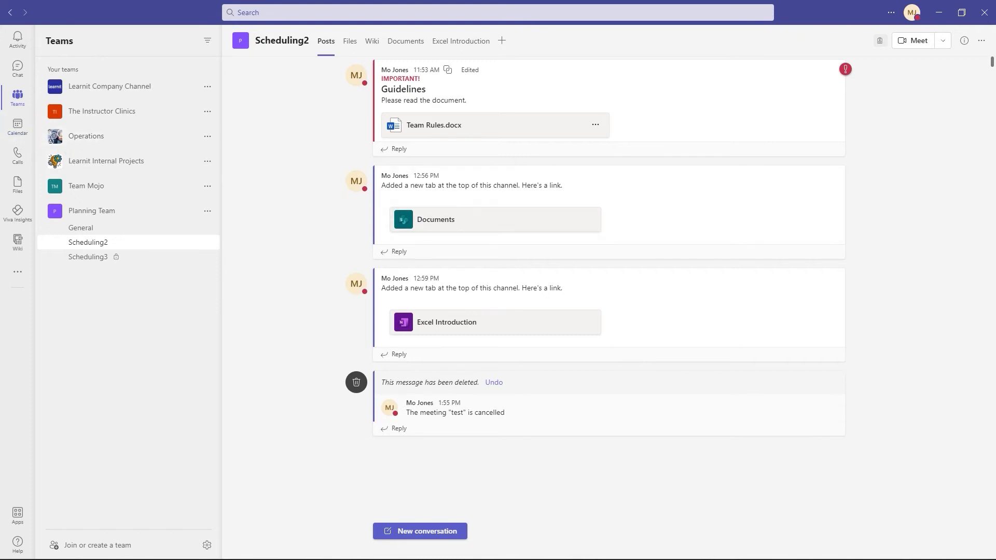
- Create a meeting in the calendar for Tuesday, May 31, 2022 at 1:00 PM and title it "Check in"
{"action": "left_click", "coordinate": [18, 127]}
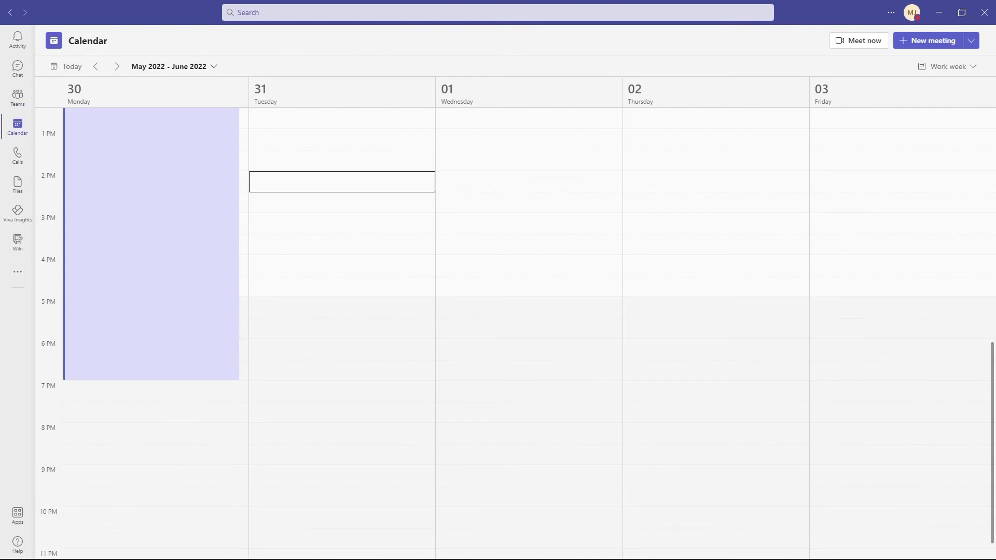
{"action": "left_click", "coordinate": [351, 140]}
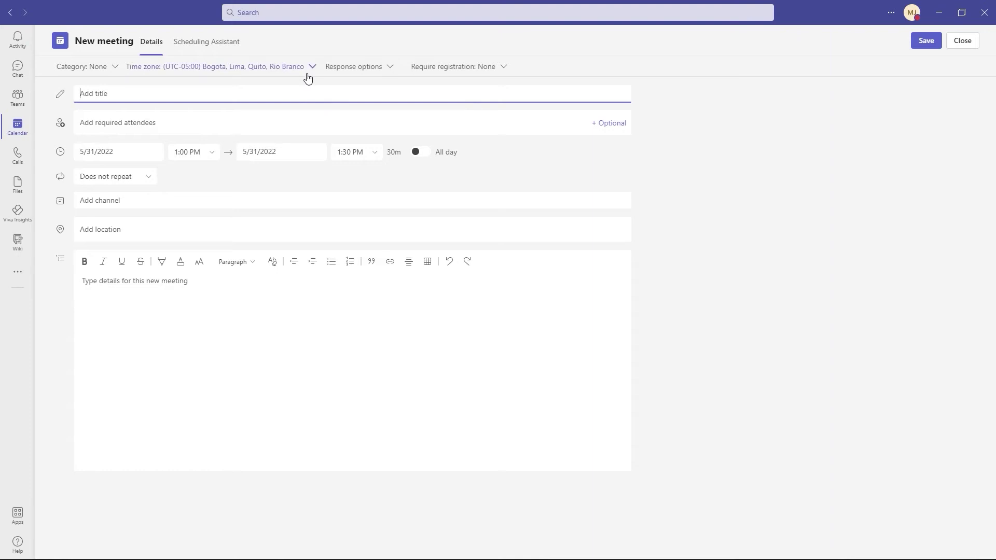
{"action": "type", "text": "Check in"}
- Assign the meeting to the Planning Team's Scheduling2 channel and check attendee availability in the Scheduling Assistant
{"action": "left_click", "coordinate": [126, 206]}
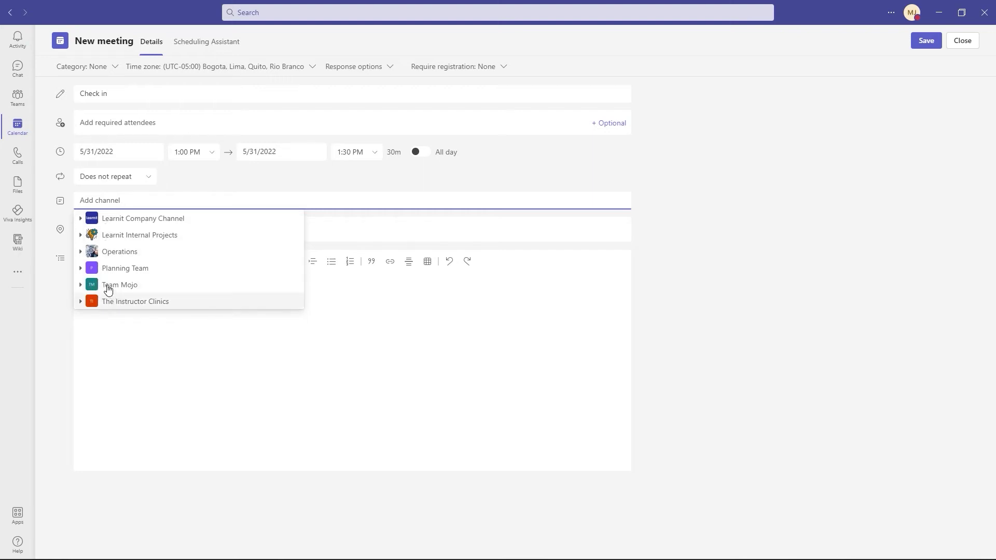
{"action": "left_click", "coordinate": [80, 269]}
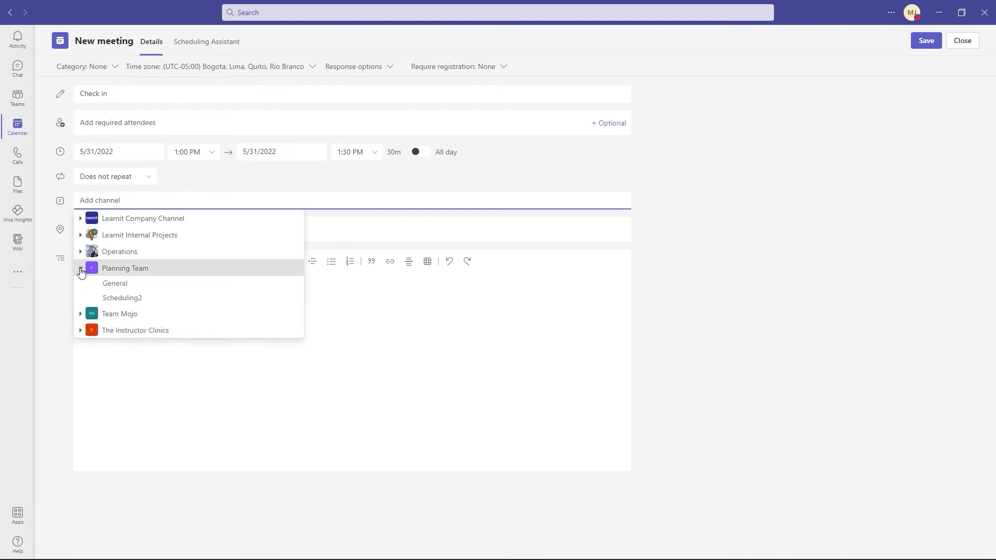
{"action": "left_click", "coordinate": [125, 302]}
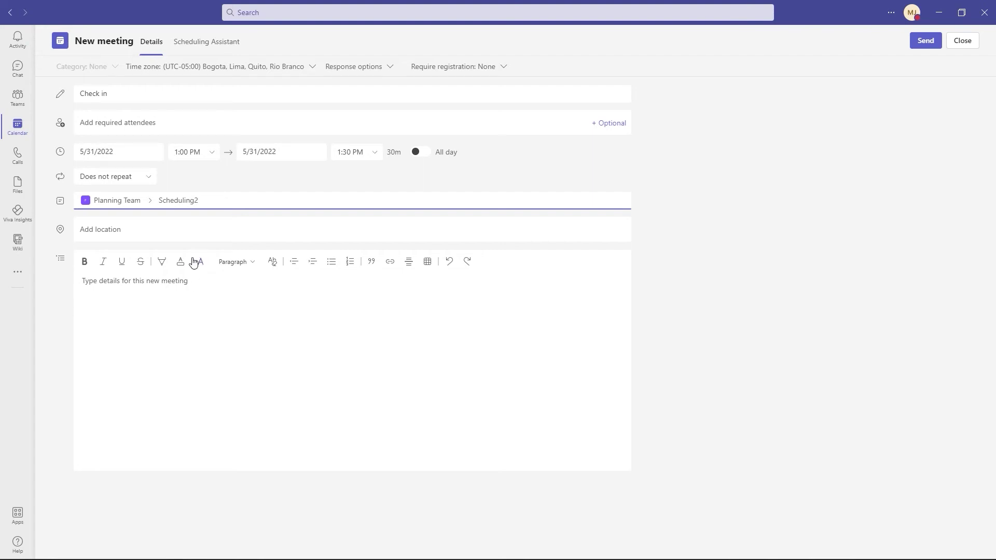
{"action": "left_click", "coordinate": [208, 49]}
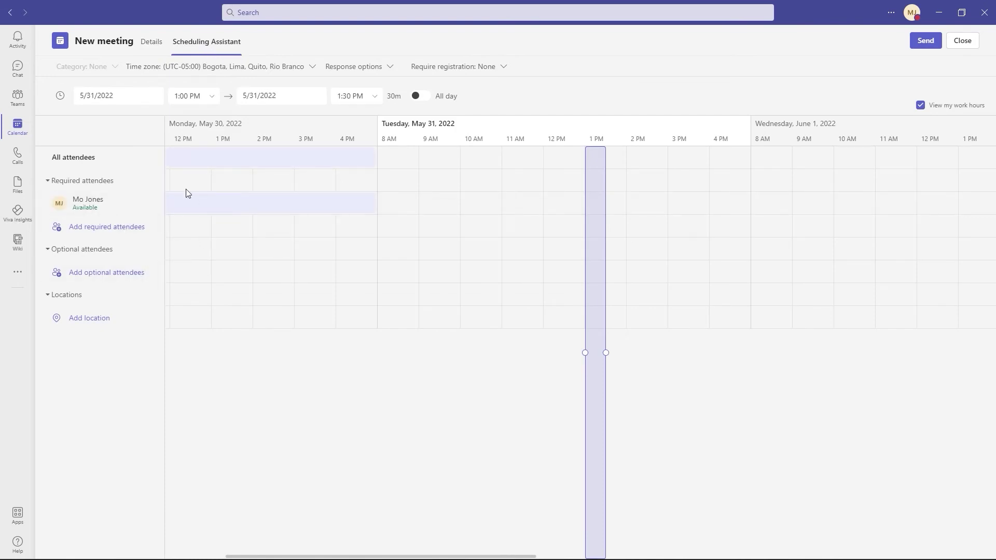
{"action": "left_click", "coordinate": [152, 45]}
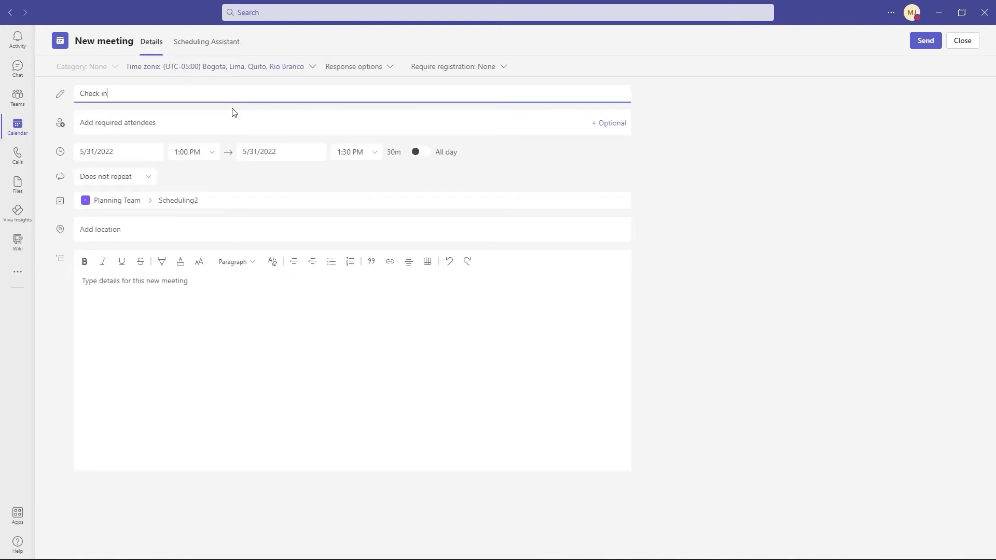
- Enter "Project review" as the meeting details and send the invitation
{"action": "left_click", "coordinate": [274, 331]}
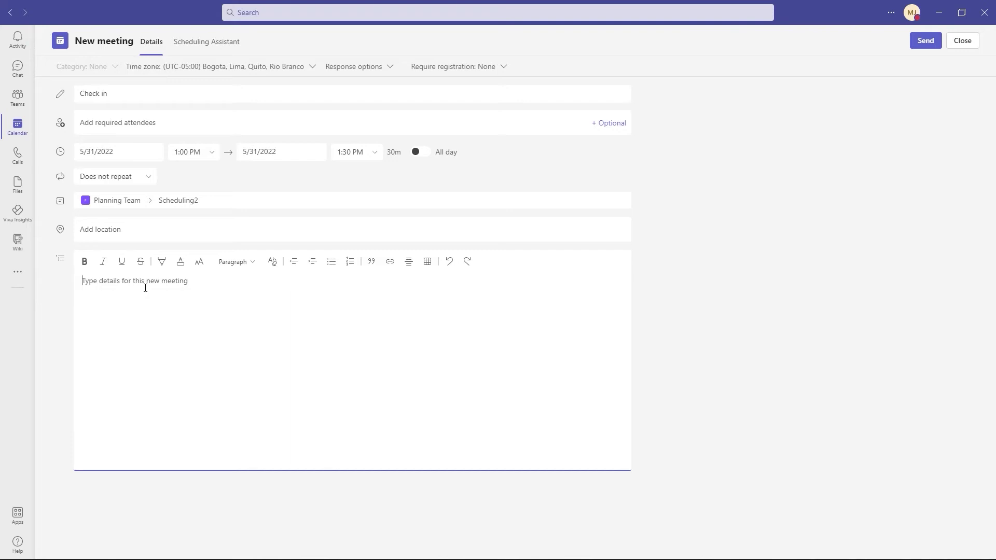
{"action": "type", "text": "Project review"}
{"action": "left_click", "coordinate": [925, 42]}
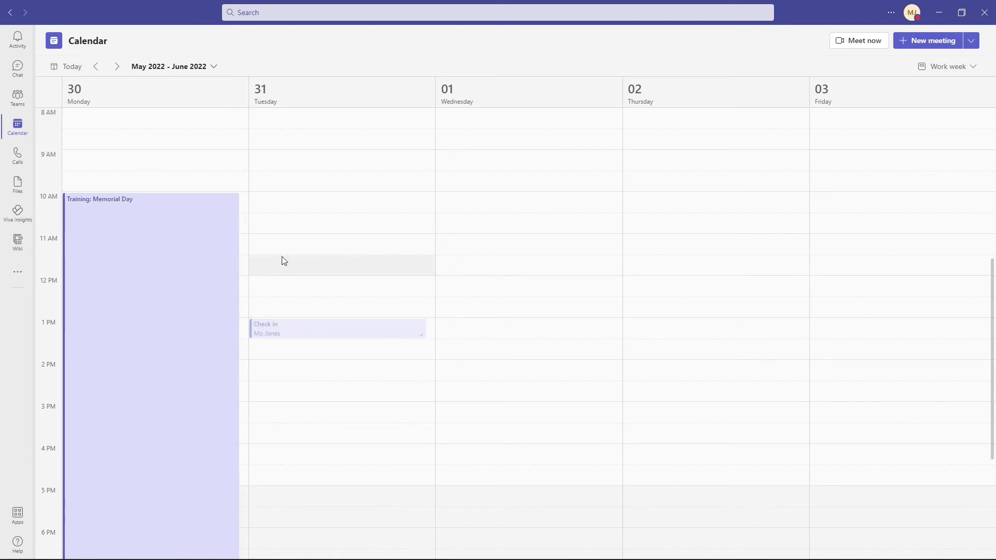
- View the meeting post in the Scheduling2 channel and the channel's options for starting or scheduling meetings
{"action": "left_click", "coordinate": [19, 103]}
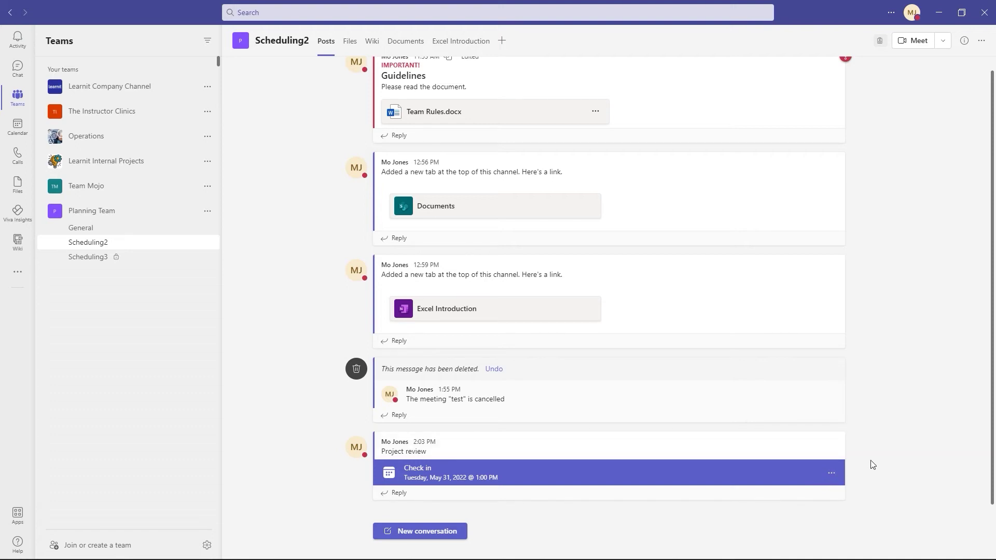
{"action": "left_click", "coordinate": [944, 42]}
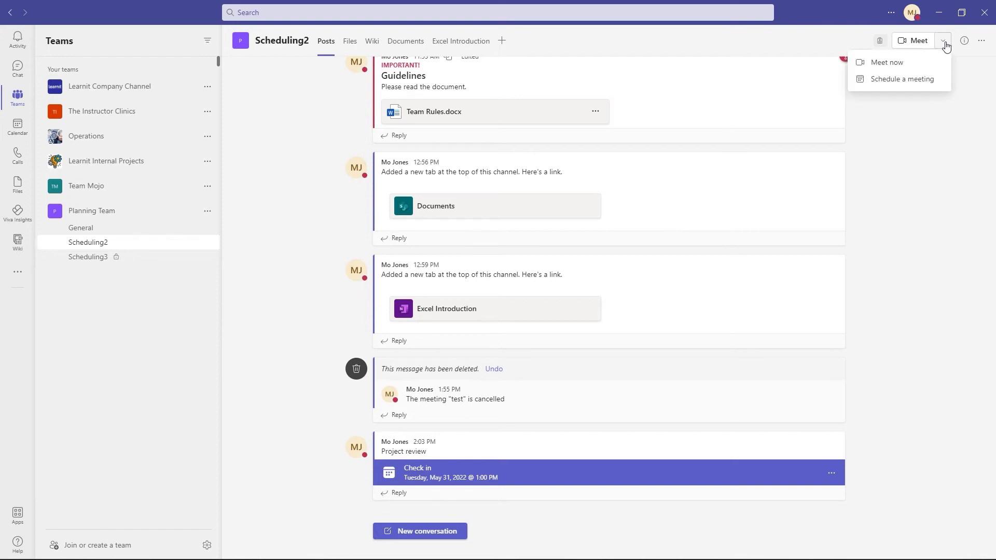
{"action": "left_click", "coordinate": [908, 244]}
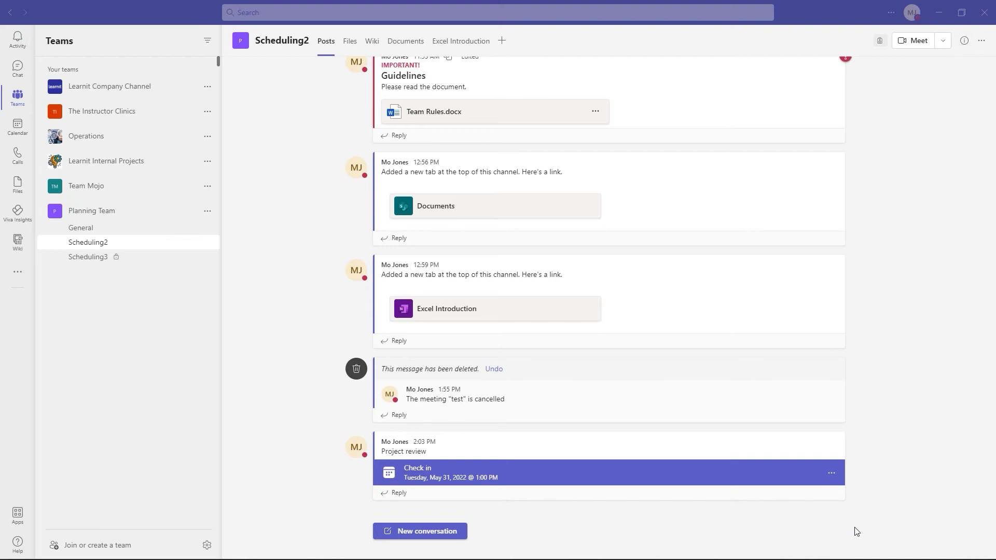
- Open the "Check in" meeting from the channel post and review its details, attendance, breakout rooms and chat
{"action": "left_click", "coordinate": [832, 475]}
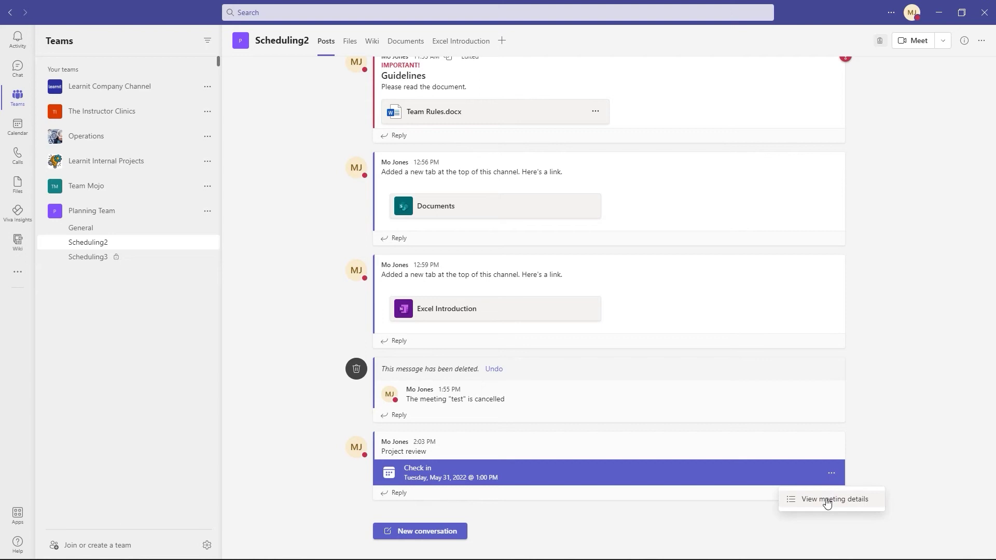
{"action": "left_click", "coordinate": [826, 500]}
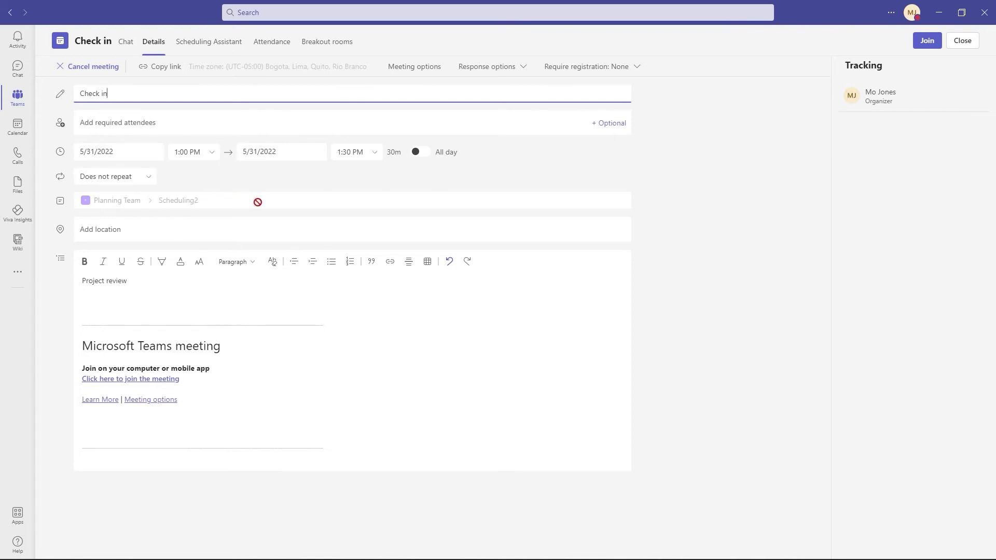
{"action": "mouse_move", "coordinate": [258, 202]}
{"action": "left_click", "coordinate": [281, 45]}
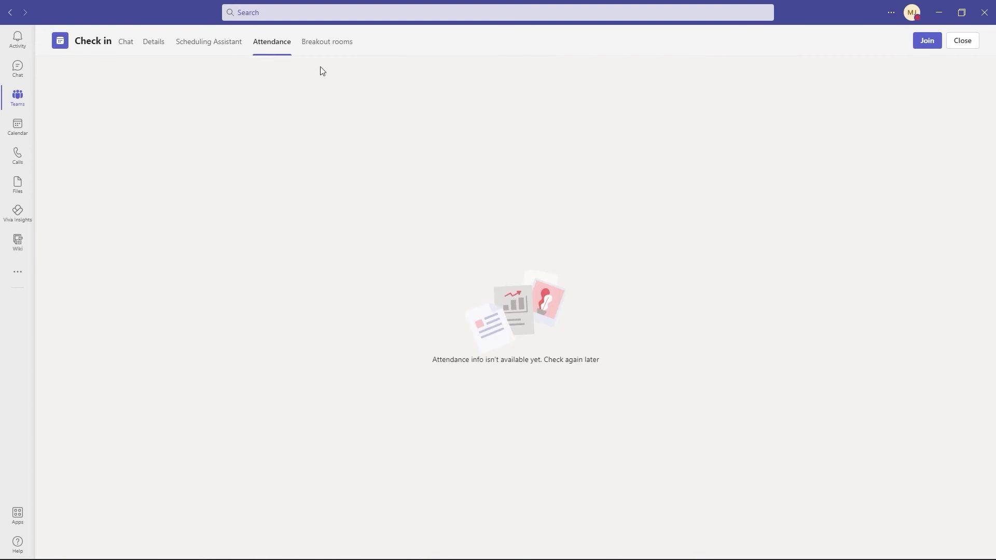
{"action": "left_click", "coordinate": [319, 43]}
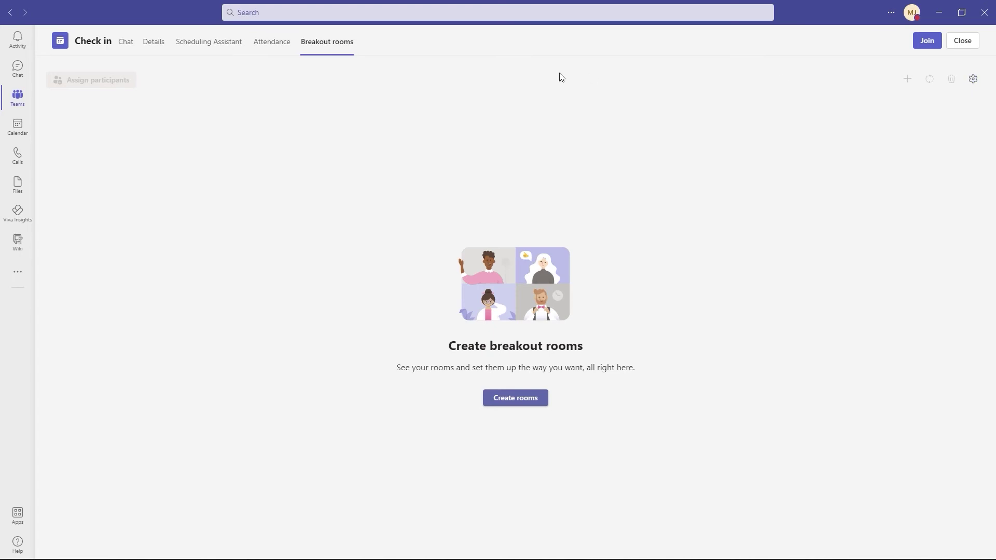
{"action": "left_click", "coordinate": [126, 45]}
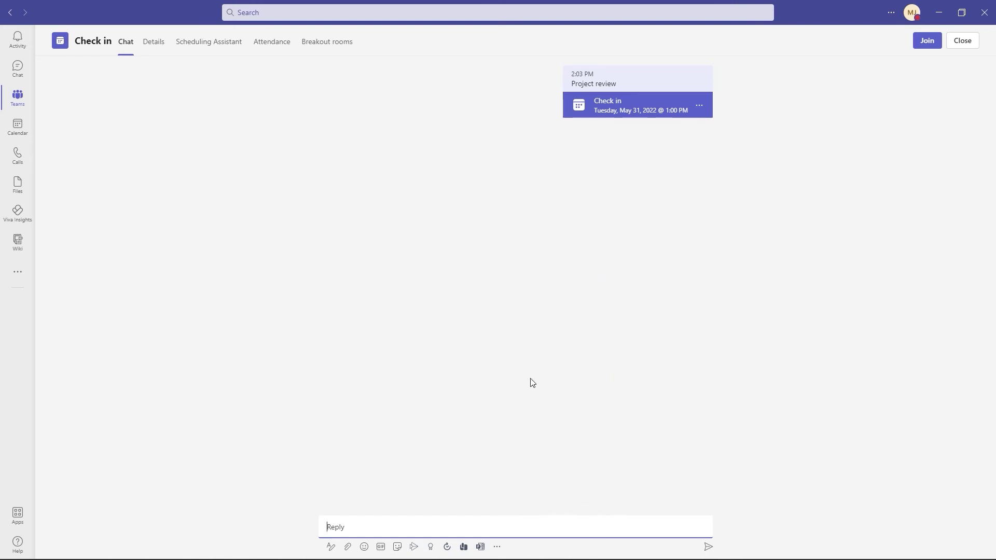
{"action": "left_click", "coordinate": [154, 47]}
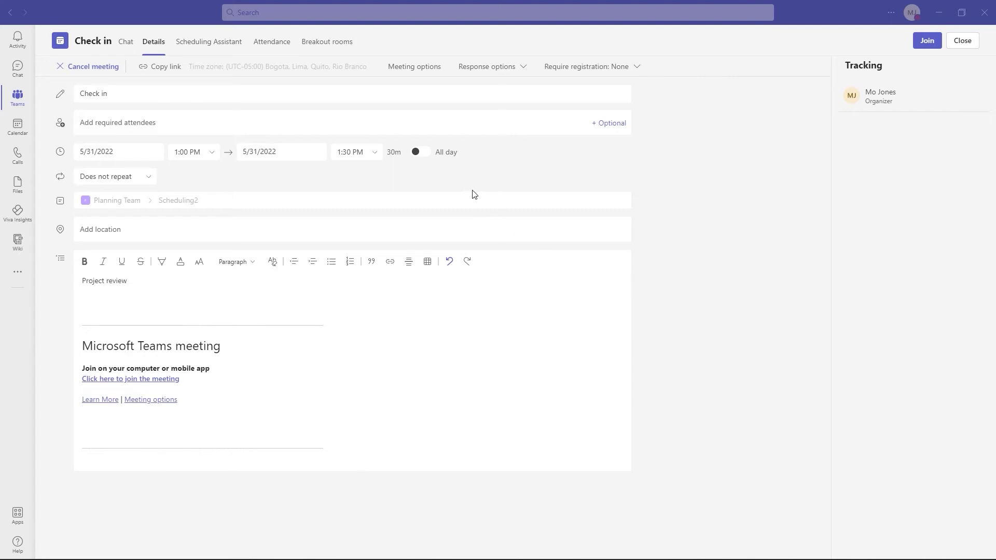
- In the "Check in" meeting options, let only the organizer bypass the lobby and enable announcing when callers join or leave
{"action": "left_click_drag", "start_coordinate": [376, 54], "coordinate": [450, 77]}
{"action": "left_click", "coordinate": [418, 71]}
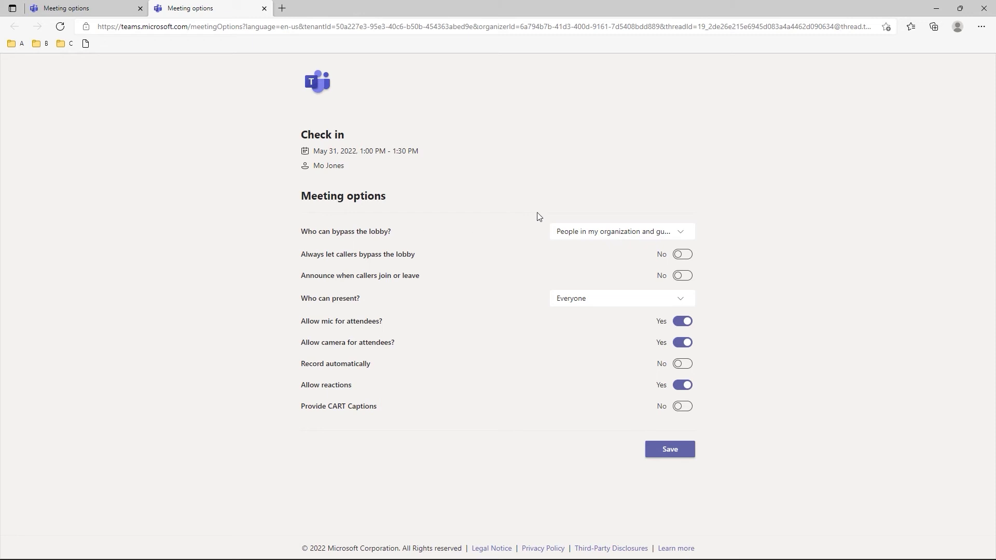
{"action": "left_click", "coordinate": [681, 237]}
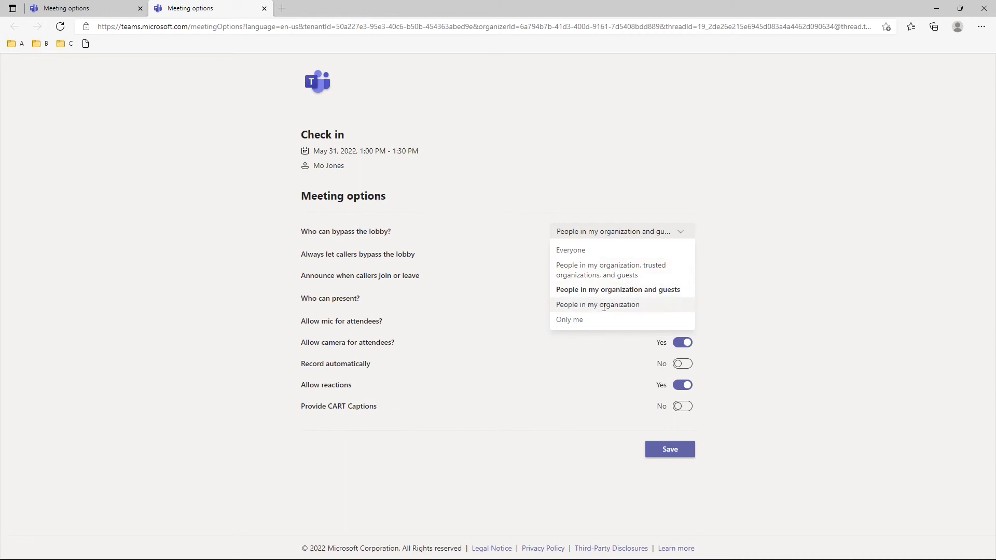
{"action": "left_click", "coordinate": [570, 321]}
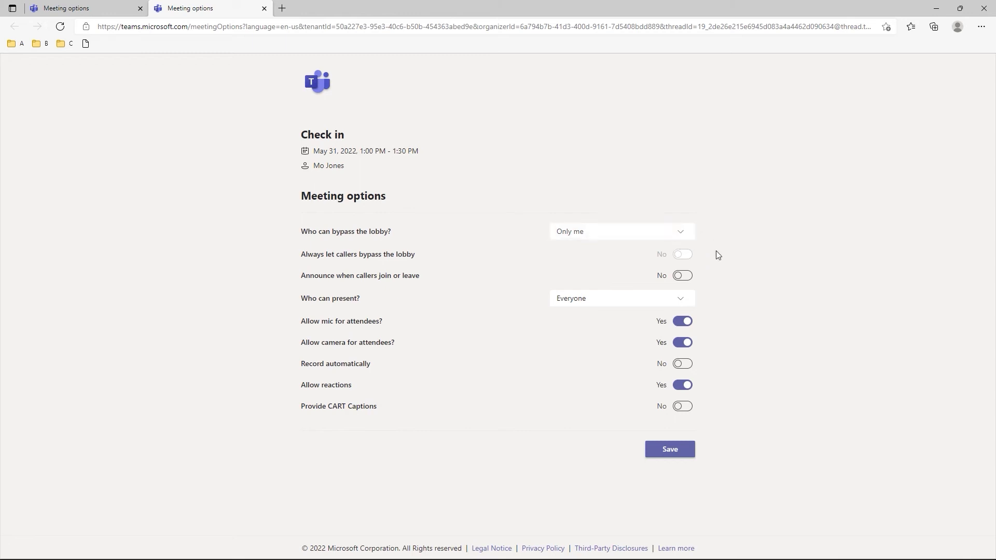
{"action": "left_click", "coordinate": [685, 275]}
- Try to restrict presenting to specific people and look for participants to choose as presenters
{"action": "left_click", "coordinate": [680, 300]}
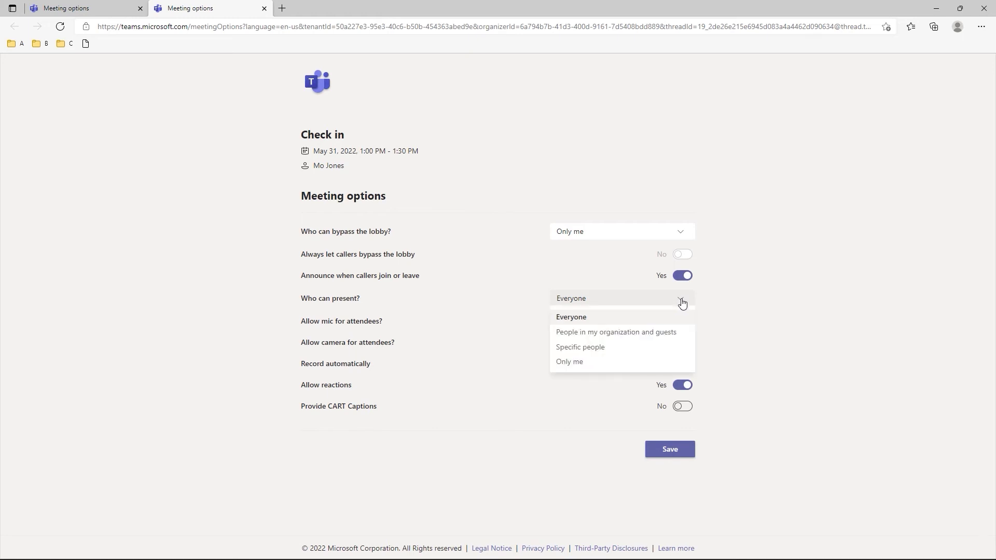
{"action": "left_click", "coordinate": [577, 348]}
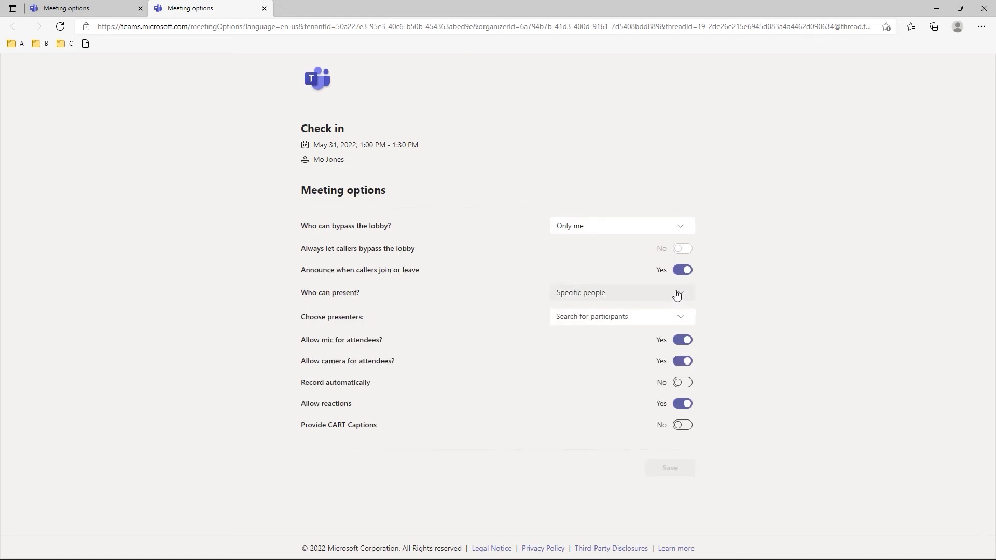
{"action": "left_click", "coordinate": [679, 319]}
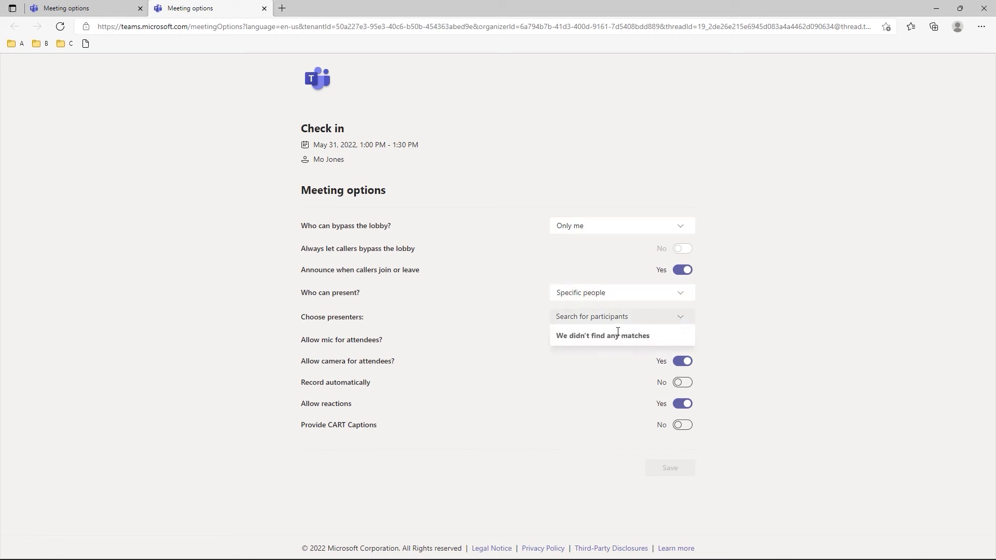
{"action": "left_click", "coordinate": [700, 312]}
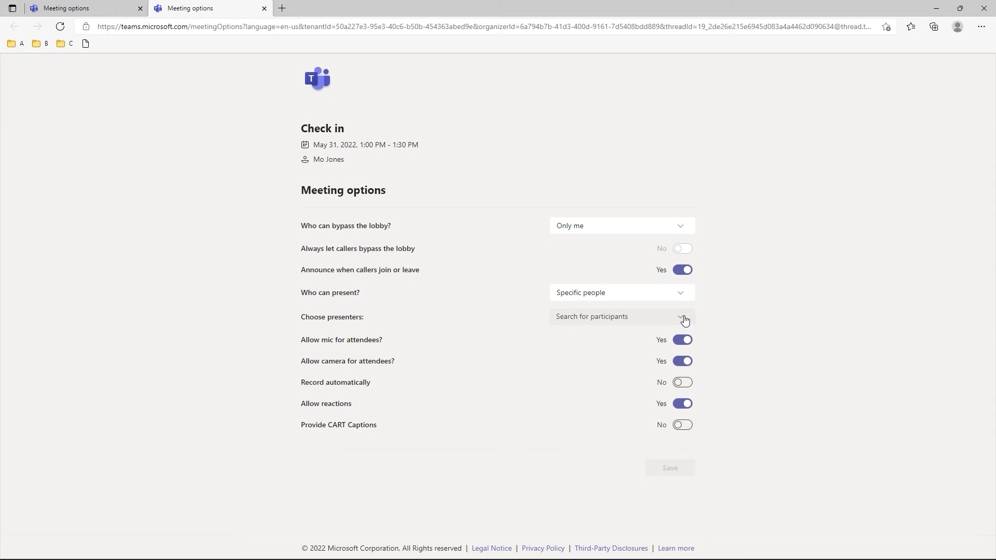
- Allow people in the organization and guests to present, turn on automatic recording, and save the meeting options
{"action": "left_click", "coordinate": [678, 293]}
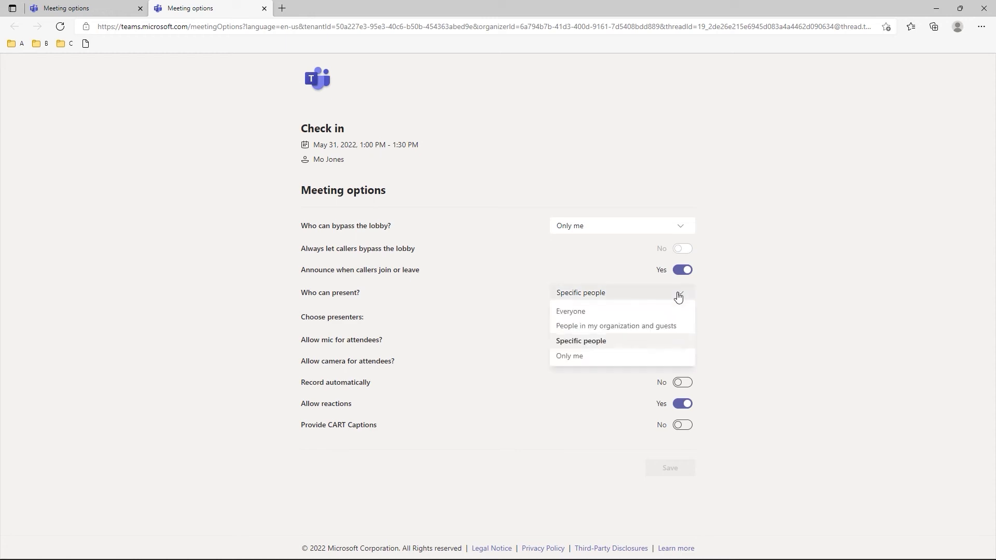
{"action": "left_click", "coordinate": [619, 324]}
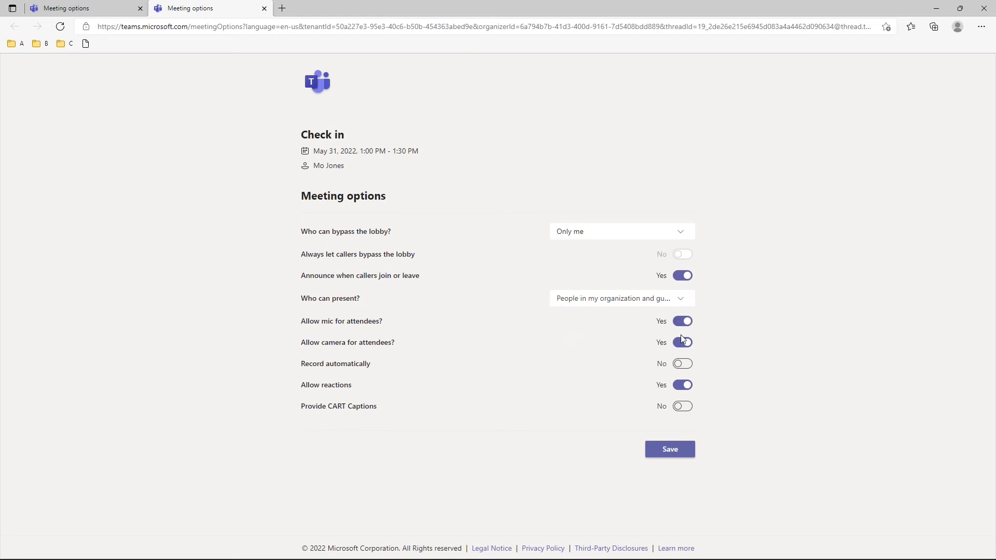
{"action": "left_click", "coordinate": [690, 366]}
{"action": "left_click", "coordinate": [668, 450]}
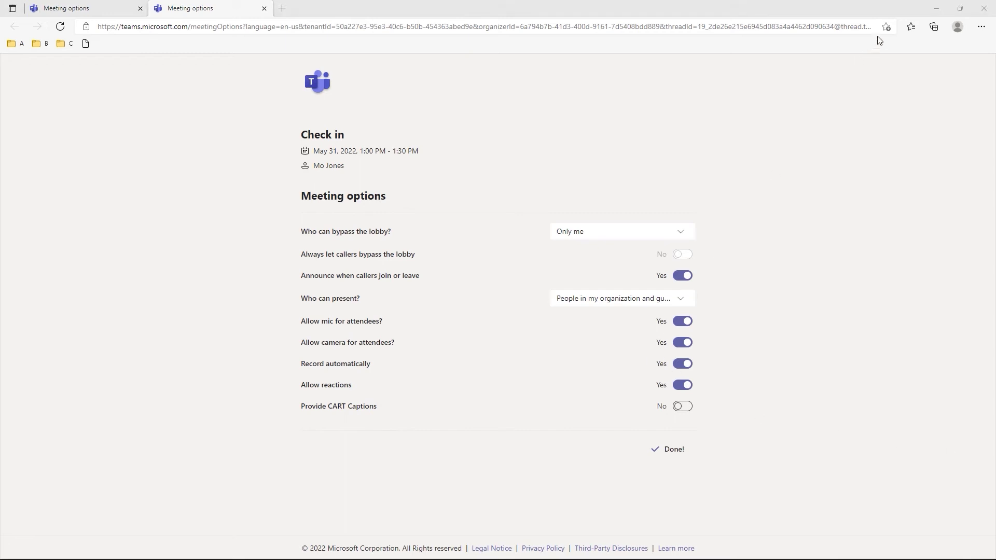
{"action": "left_click", "coordinate": [936, 11]}
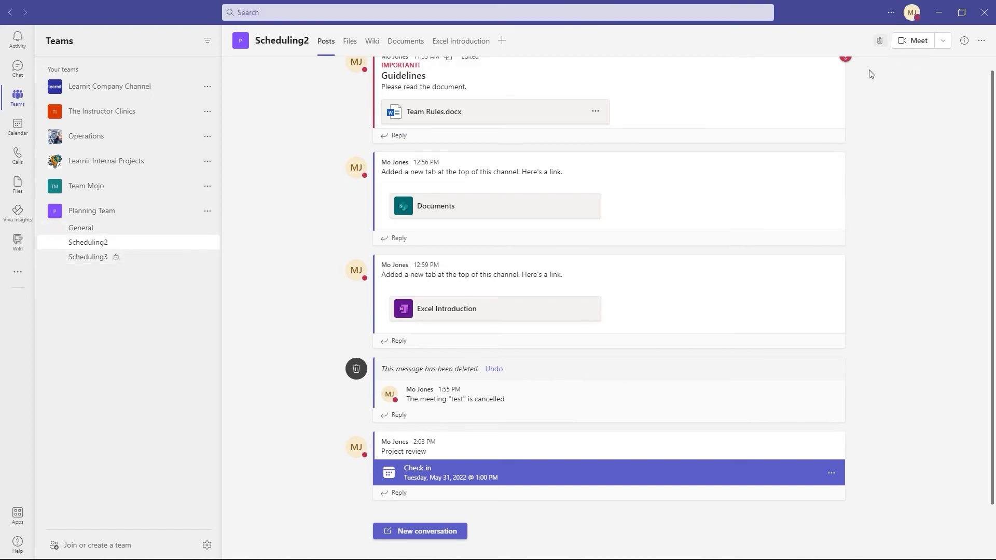
- Start an instant meeting in the Scheduling2 channel with the microphone off and dismiss the invitation prompt
{"action": "left_click", "coordinate": [911, 41]}
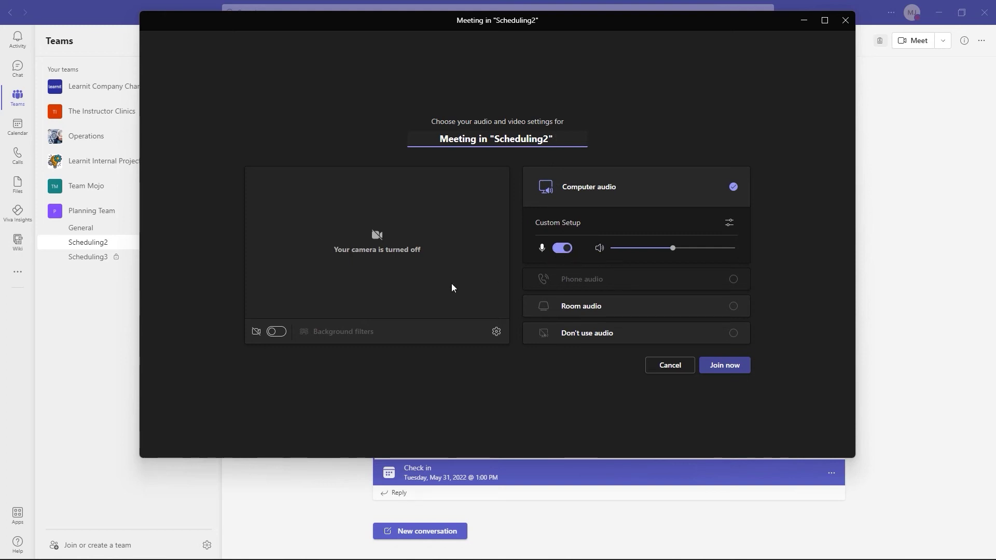
{"action": "left_click", "coordinate": [558, 253]}
{"action": "left_click", "coordinate": [558, 248]}
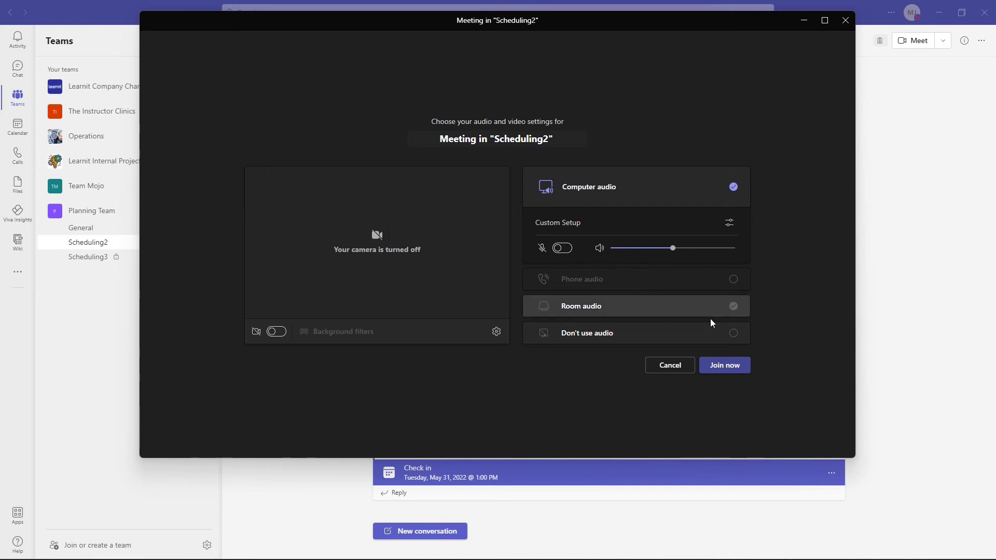
{"action": "left_click", "coordinate": [727, 370]}
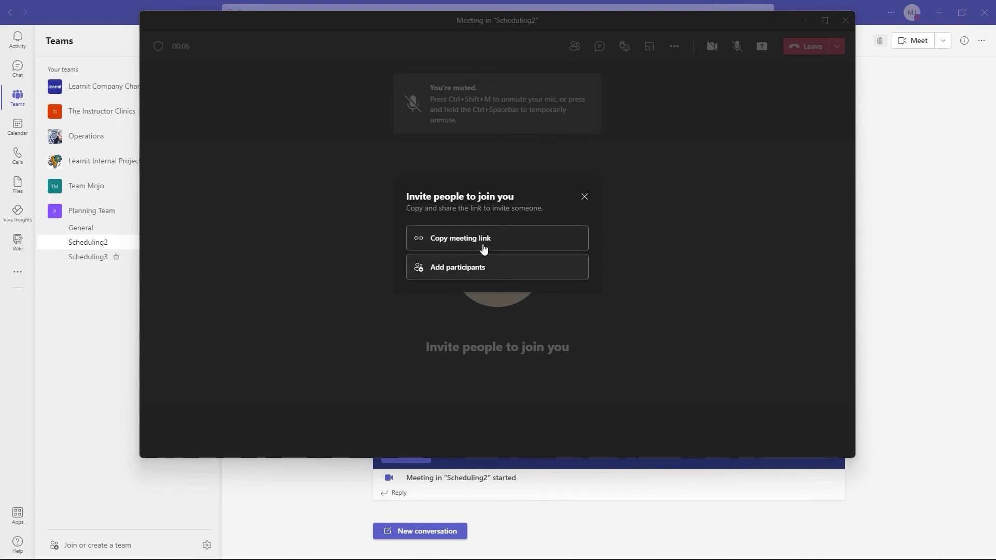
{"action": "left_click", "coordinate": [585, 197]}
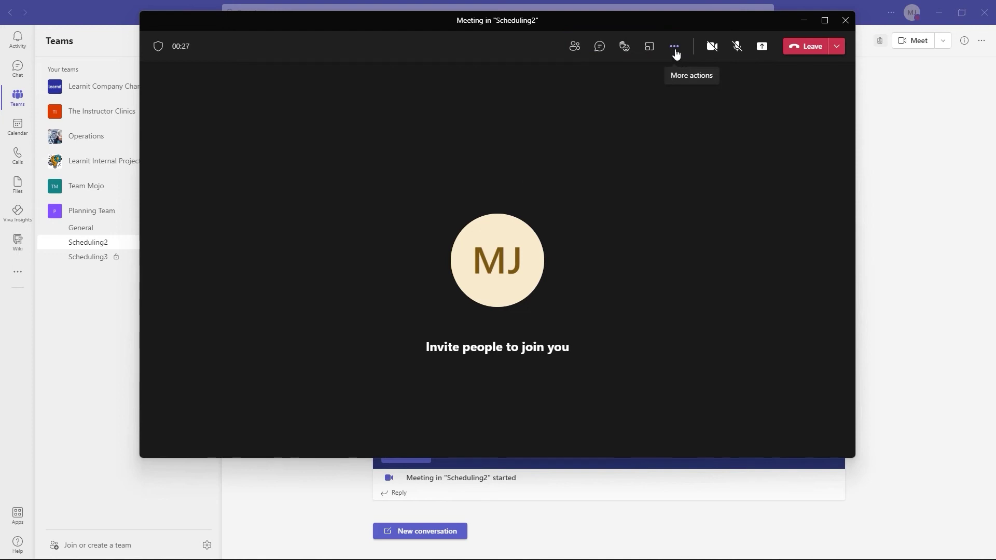
- Review the meeting options of the running Scheduling2 meeting without changing them
{"action": "left_click", "coordinate": [675, 47]}
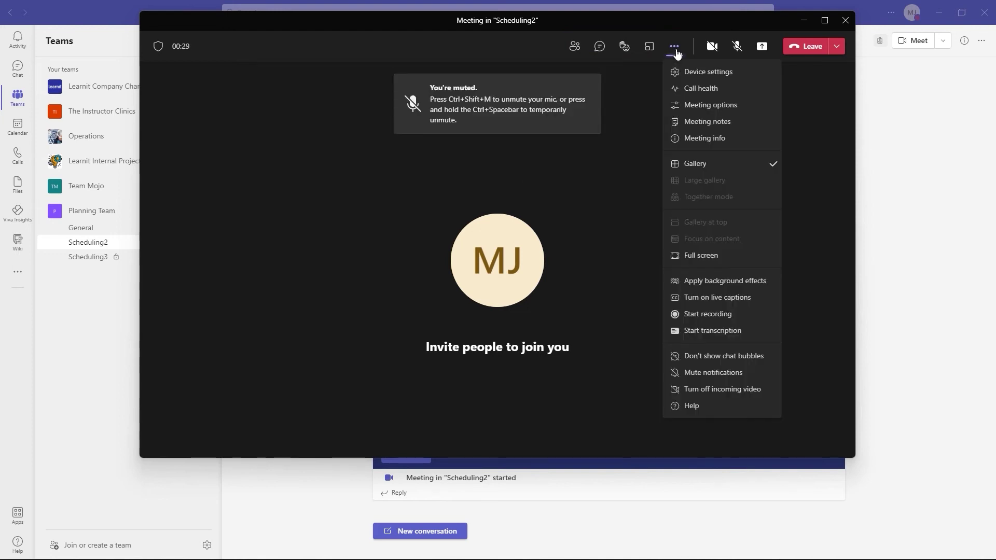
{"action": "left_click", "coordinate": [698, 106]}
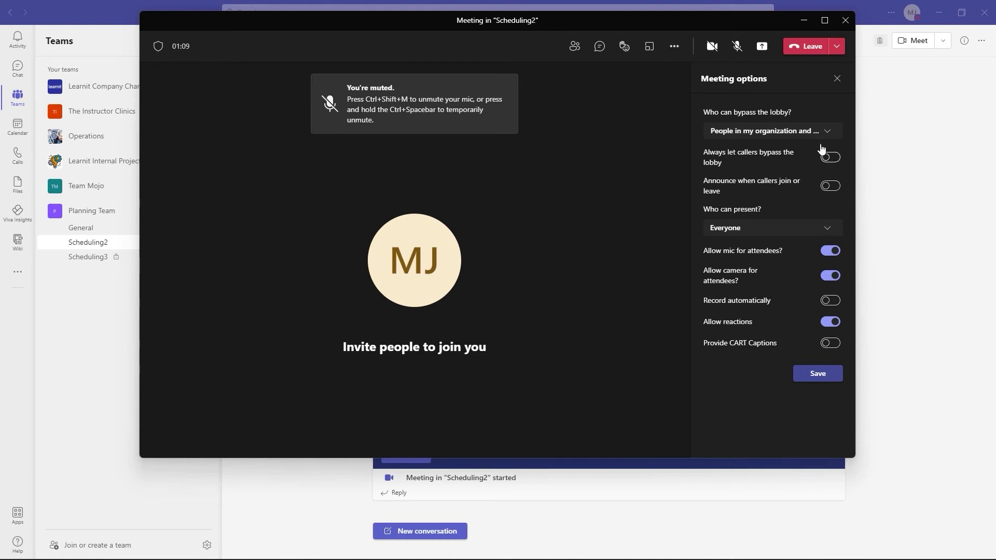
{"action": "left_click", "coordinate": [837, 79]}
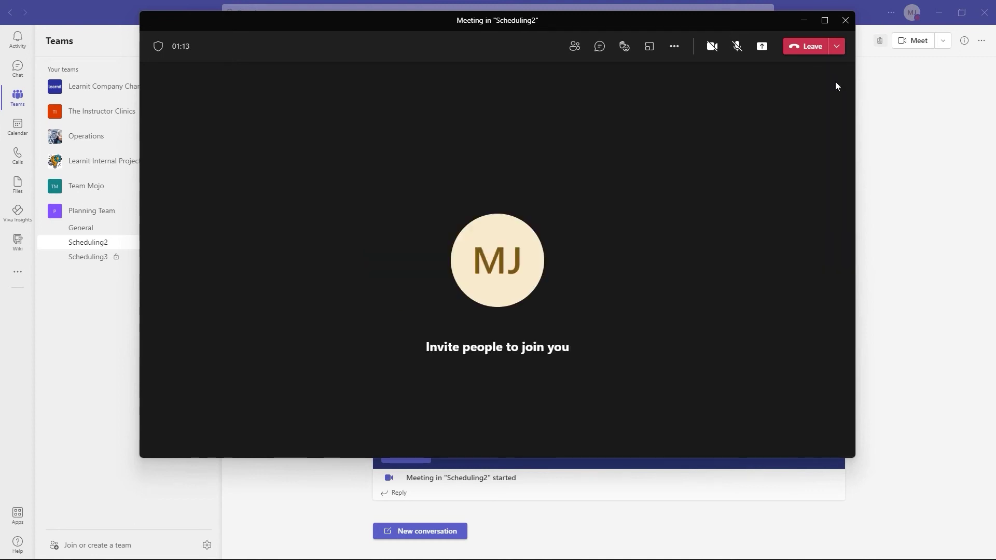
- Start meeting notes for the running Scheduling2 meeting and return to the meeting window
{"action": "left_click", "coordinate": [674, 48]}
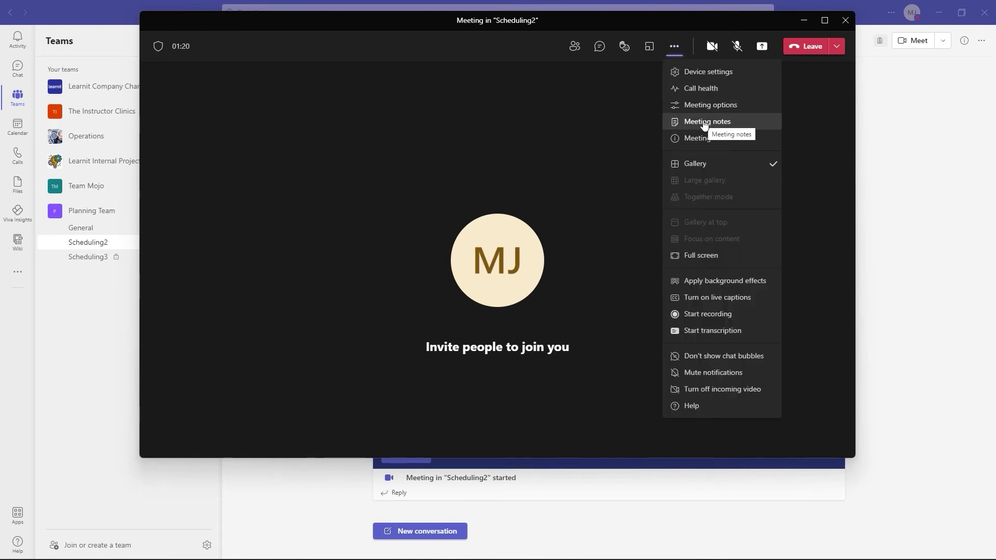
{"action": "left_click", "coordinate": [704, 124]}
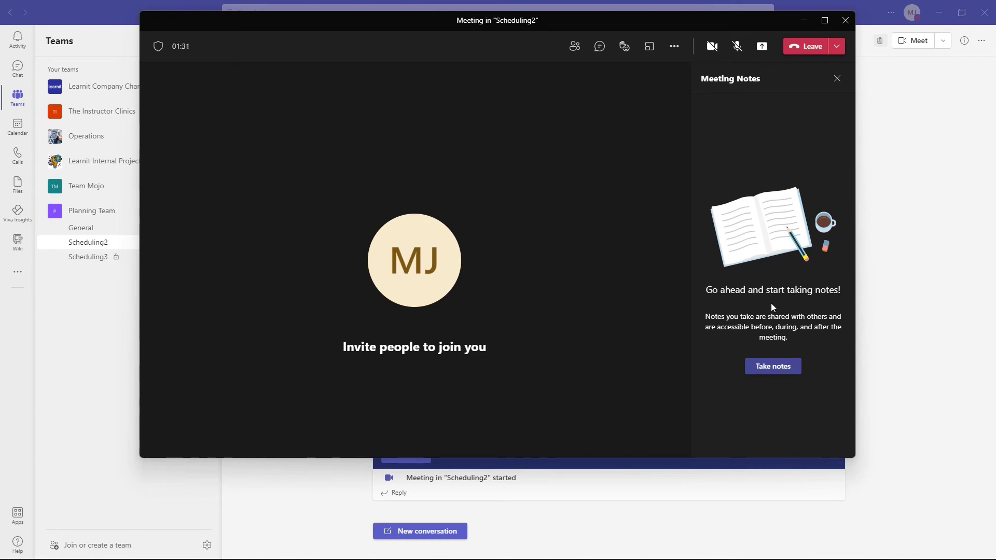
{"action": "left_click", "coordinate": [776, 371]}
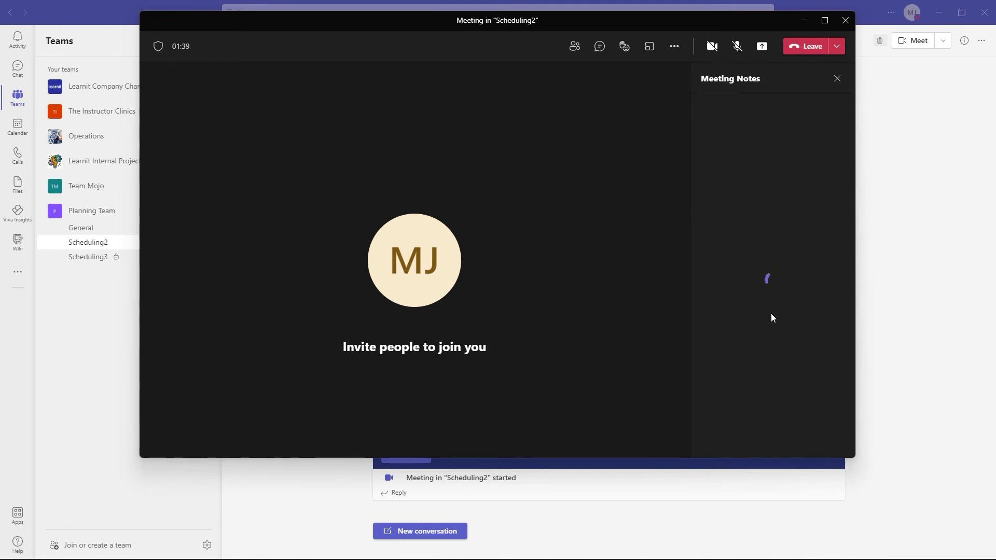
{"action": "left_click", "coordinate": [676, 52]}
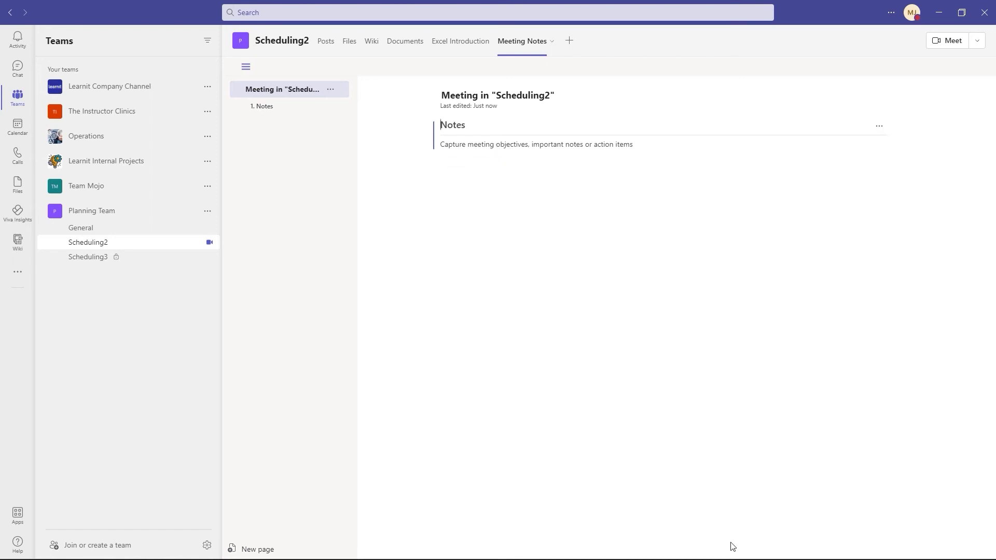
{"action": "mouse_move", "coordinate": [731, 550]}
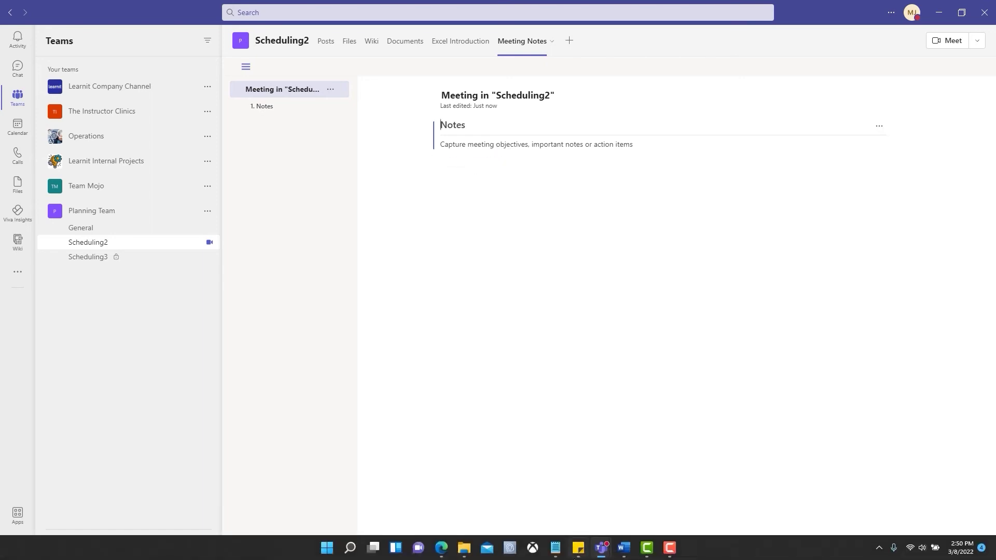
{"action": "mouse_move", "coordinate": [601, 548]}
{"action": "left_click", "coordinate": [617, 519]}
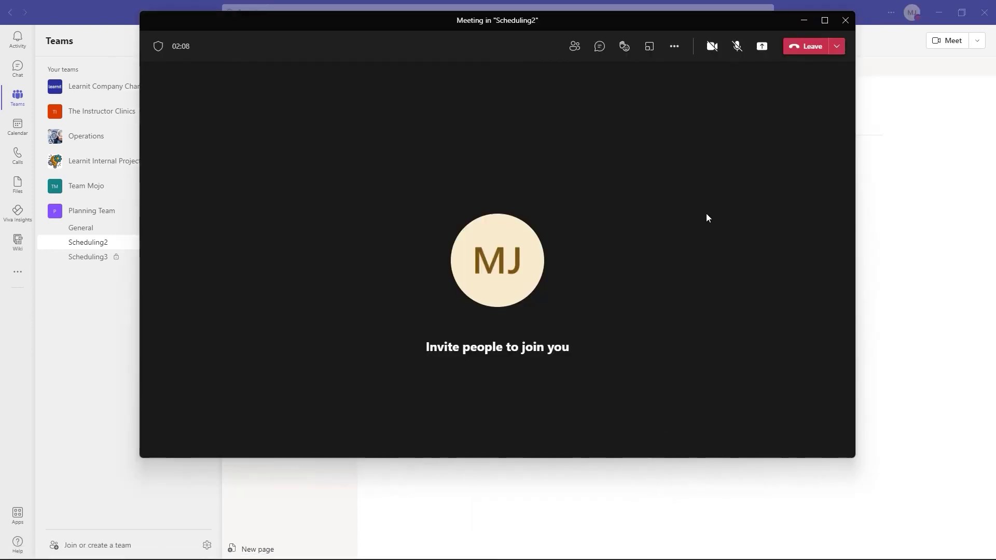
- Raise and lower the hand in the meeting, with the participants list open to check it
{"action": "left_click", "coordinate": [677, 48]}
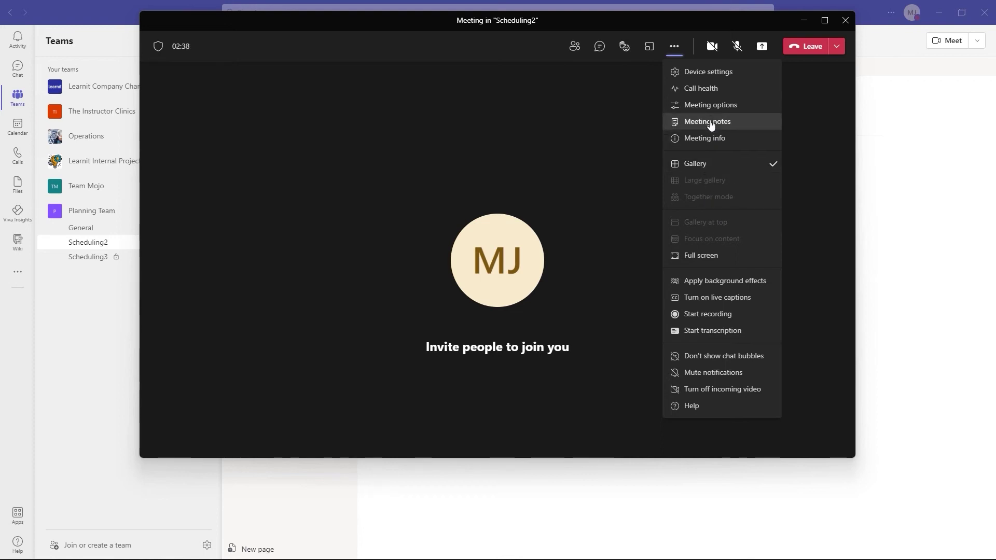
{"action": "left_click", "coordinate": [627, 50]}
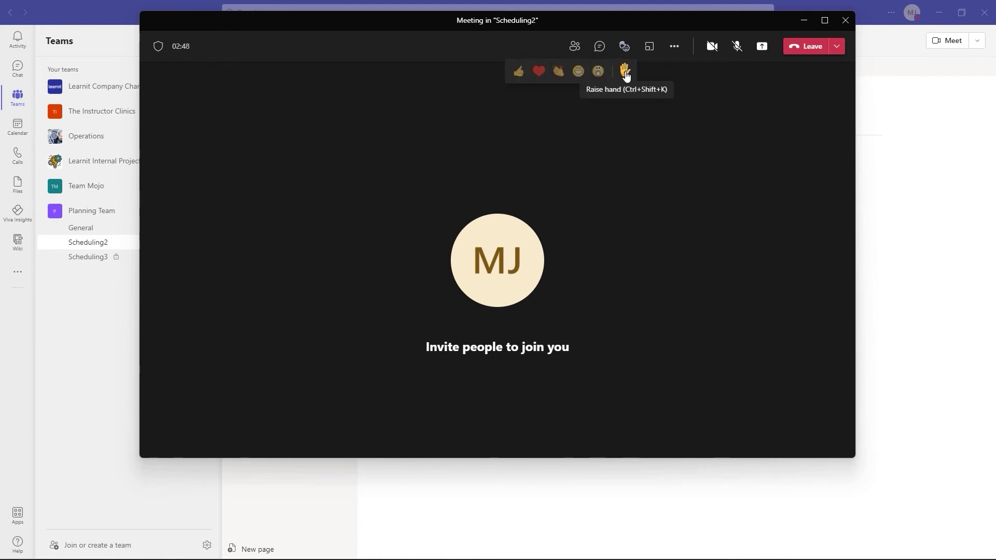
{"action": "left_click", "coordinate": [626, 74]}
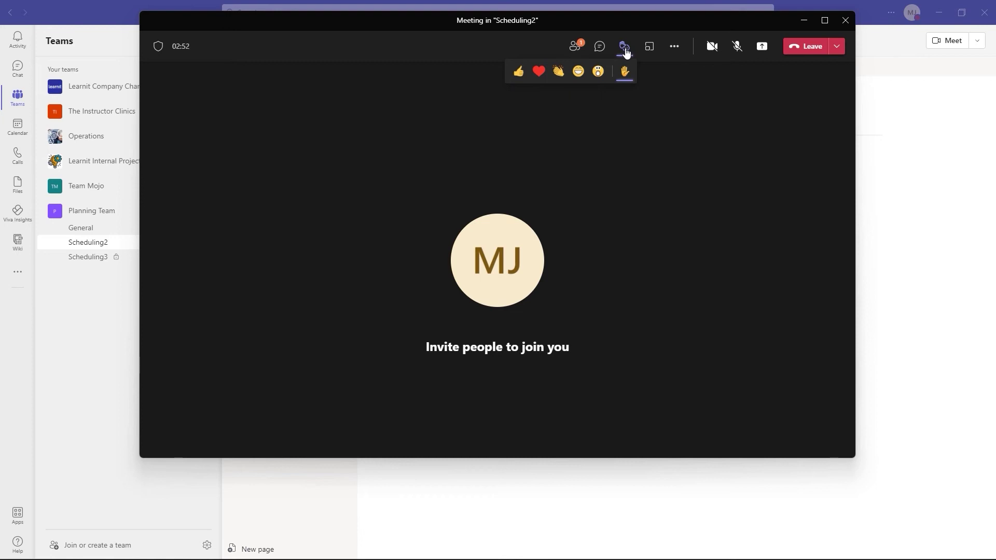
{"action": "left_click", "coordinate": [577, 46]}
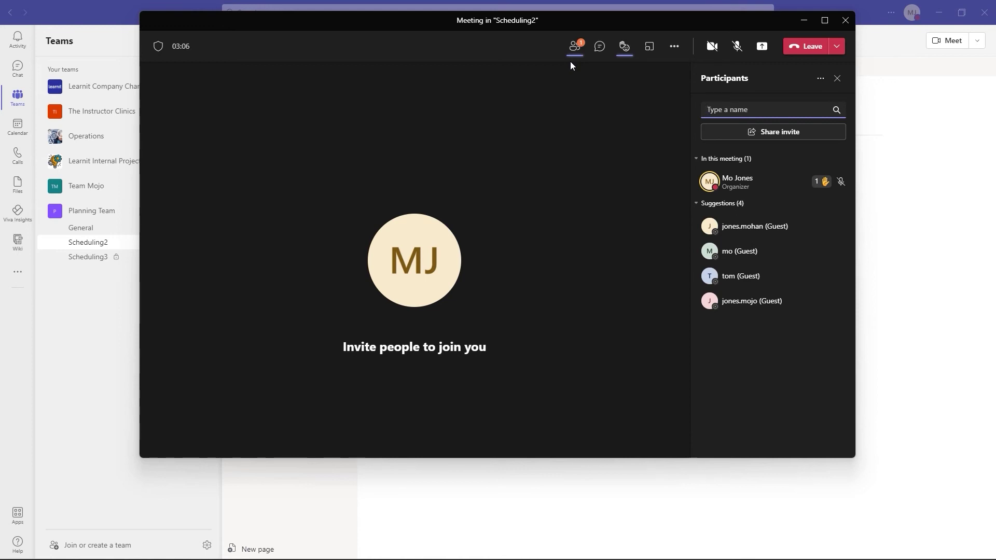
{"action": "key", "text": "ctrl+shift+k"}
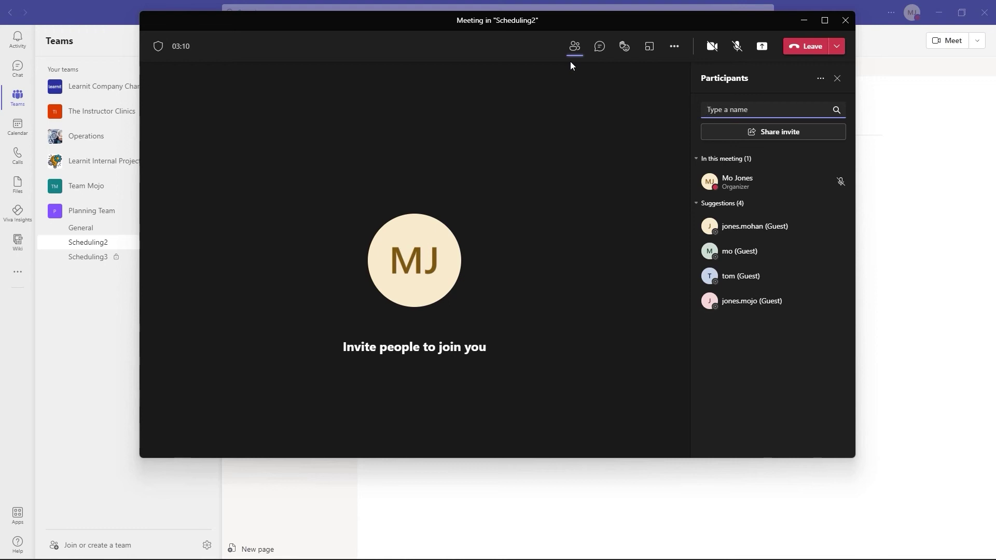
- Raise the hand a second time and lower it again while the participants list stays open
{"action": "key", "text": "ctrl+shift+k"}
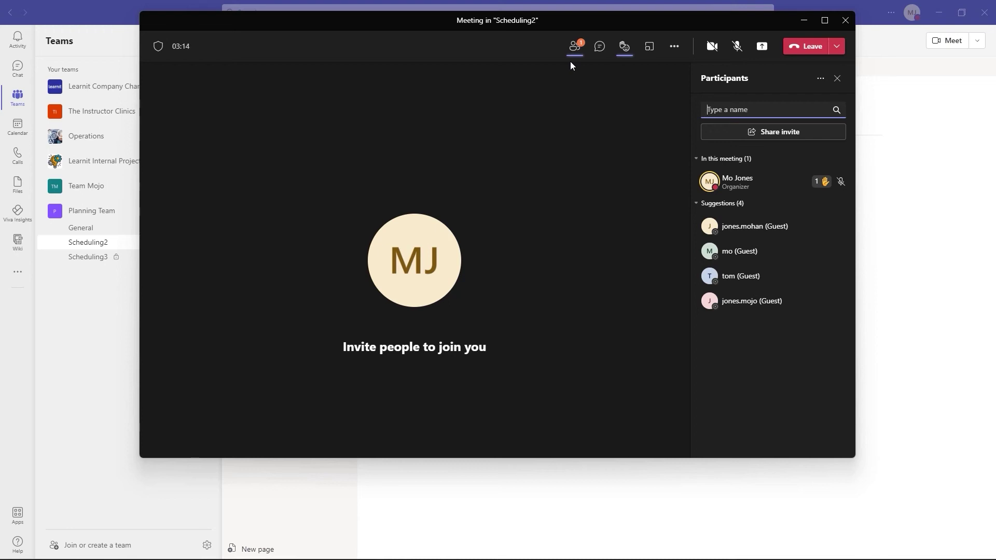
{"action": "key", "text": "ctrl+shift+k"}
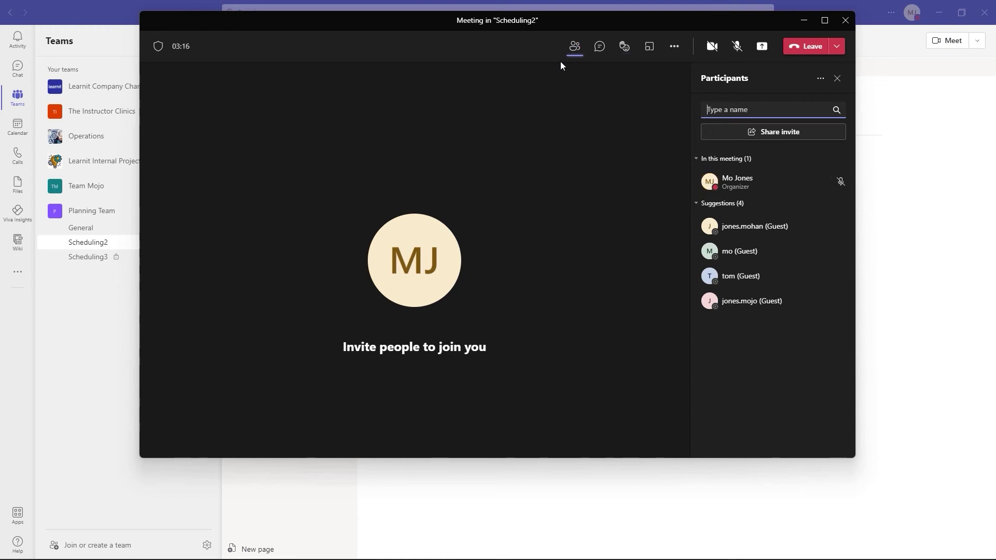
- Examine the meeting chat, including its message reactions, expanded formatting options and extra messaging tools, and close the chat
{"action": "left_click", "coordinate": [603, 50]}
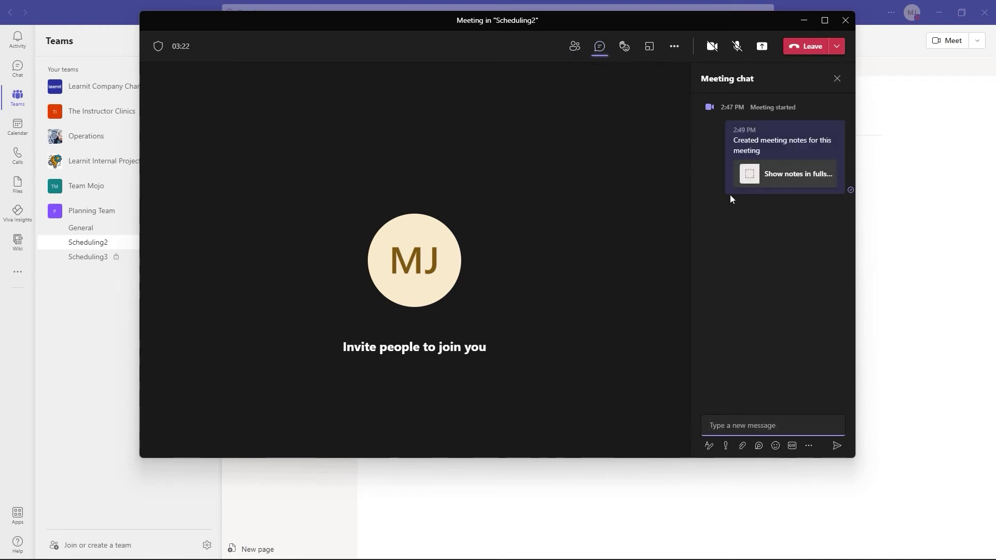
{"action": "mouse_move", "coordinate": [764, 158]}
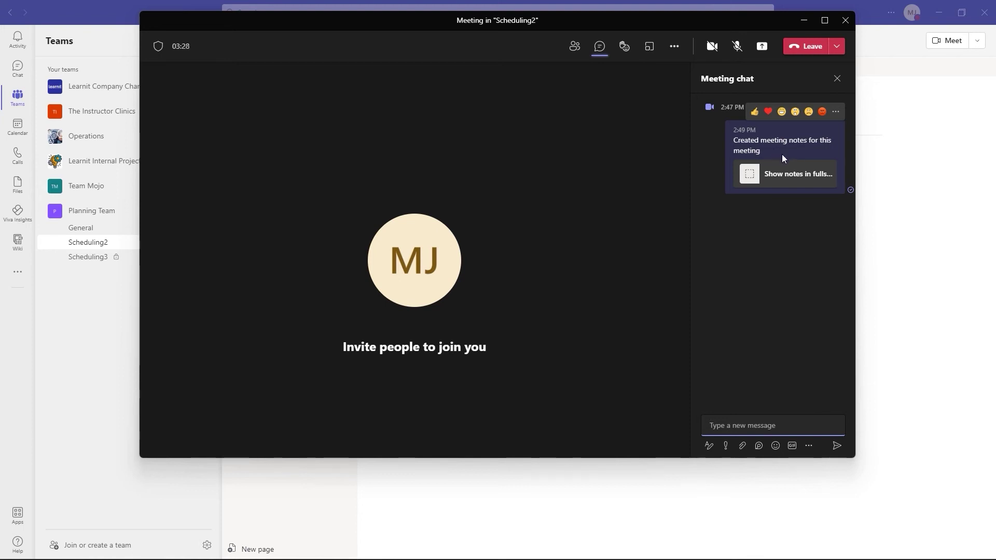
{"action": "left_click", "coordinate": [709, 446]}
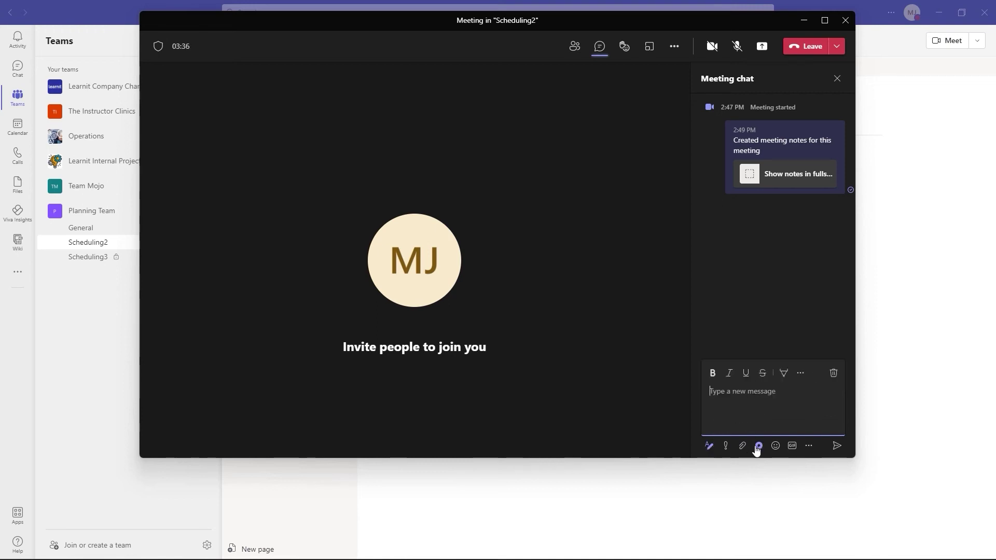
{"action": "left_click", "coordinate": [809, 447]}
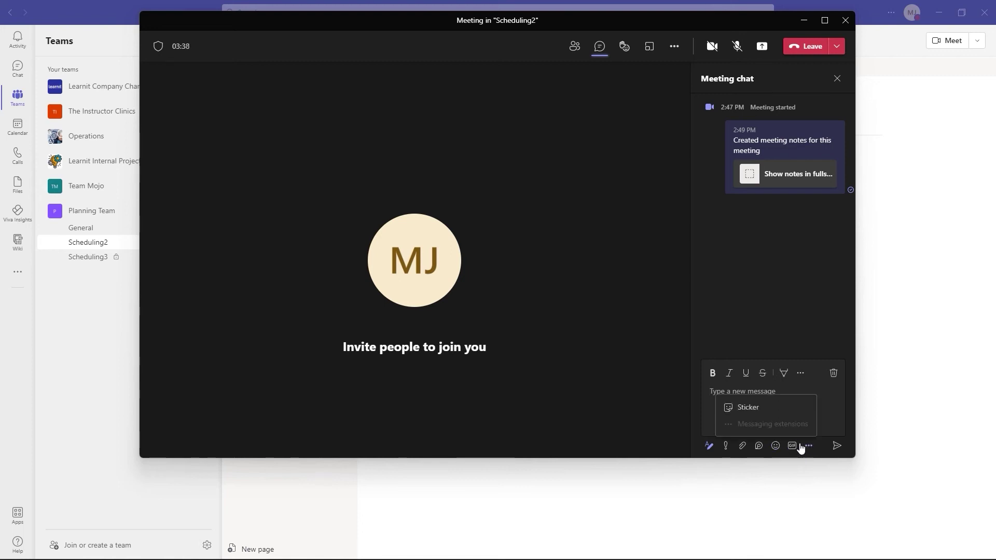
{"action": "left_click", "coordinate": [789, 393]}
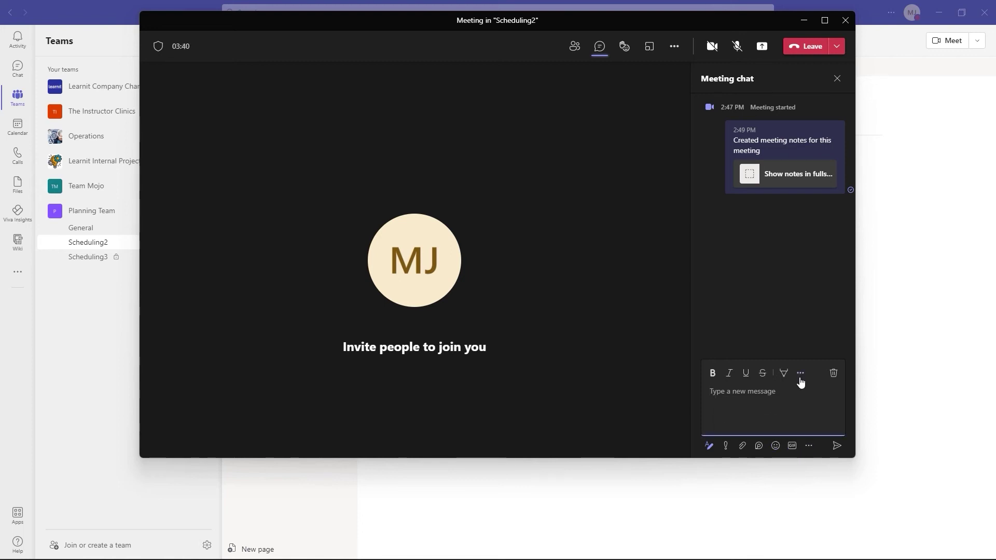
{"action": "left_click", "coordinate": [801, 374]}
{"action": "scroll", "coordinate": [784, 311], "scroll_direction": "down", "scroll_amount": 3}
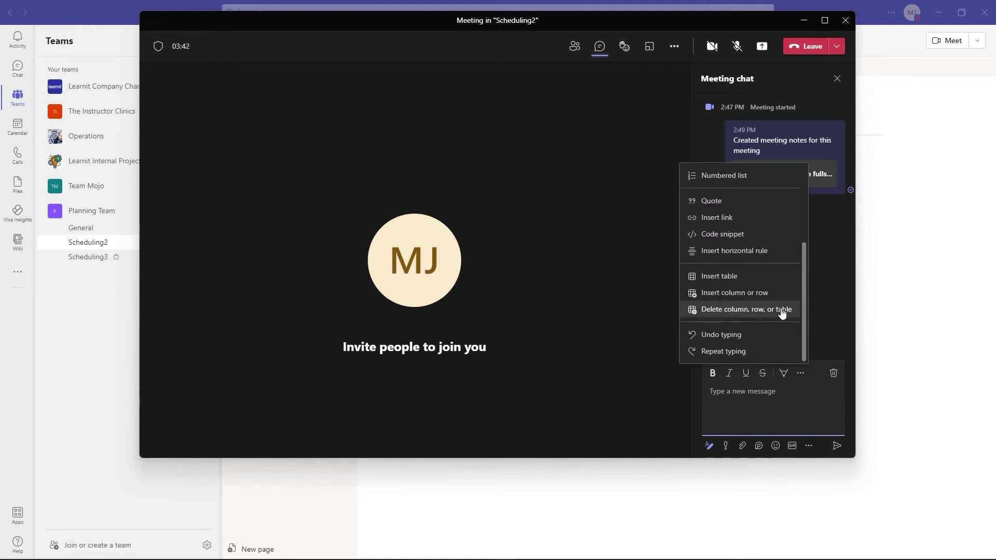
{"action": "scroll", "coordinate": [782, 314], "scroll_direction": "up", "scroll_amount": 3}
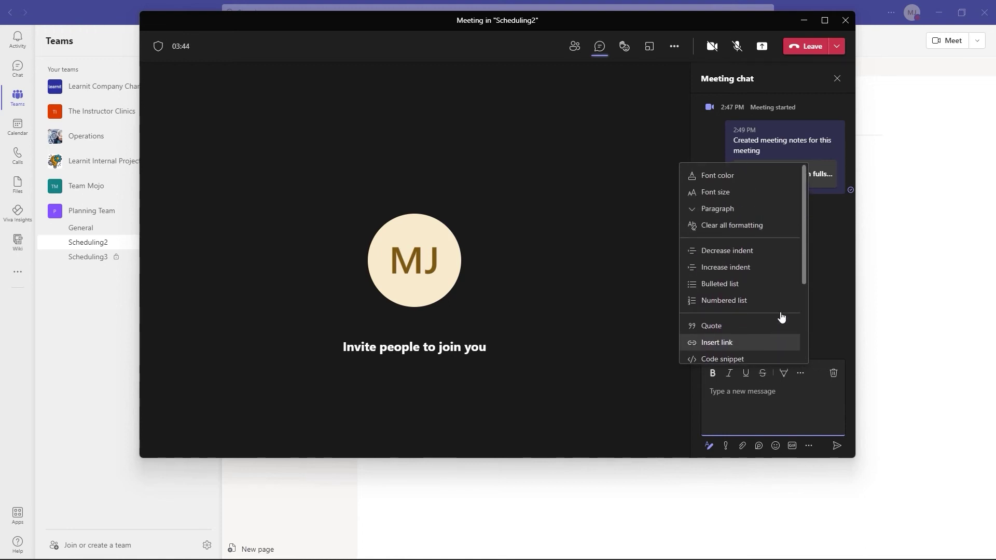
{"action": "left_click", "coordinate": [831, 297]}
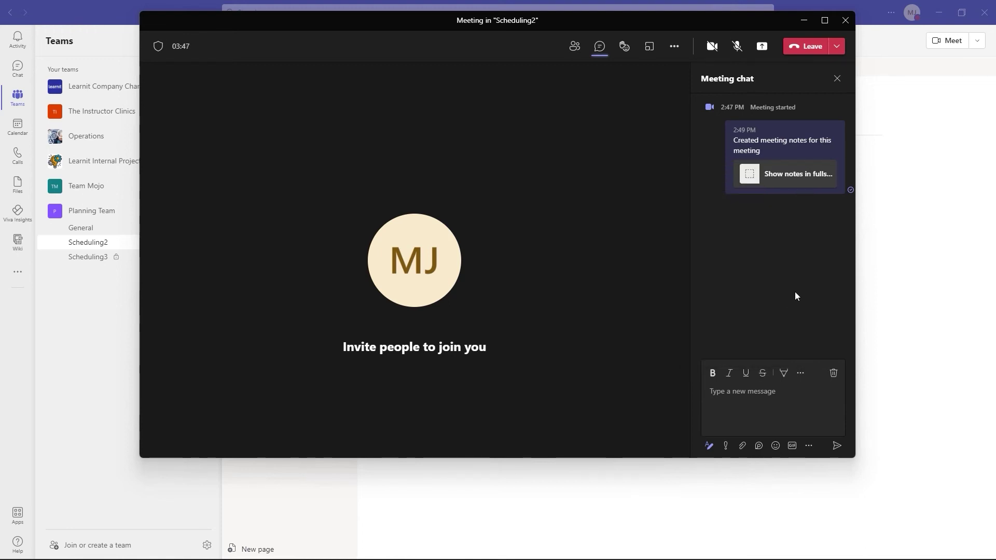
{"action": "left_click", "coordinate": [710, 447]}
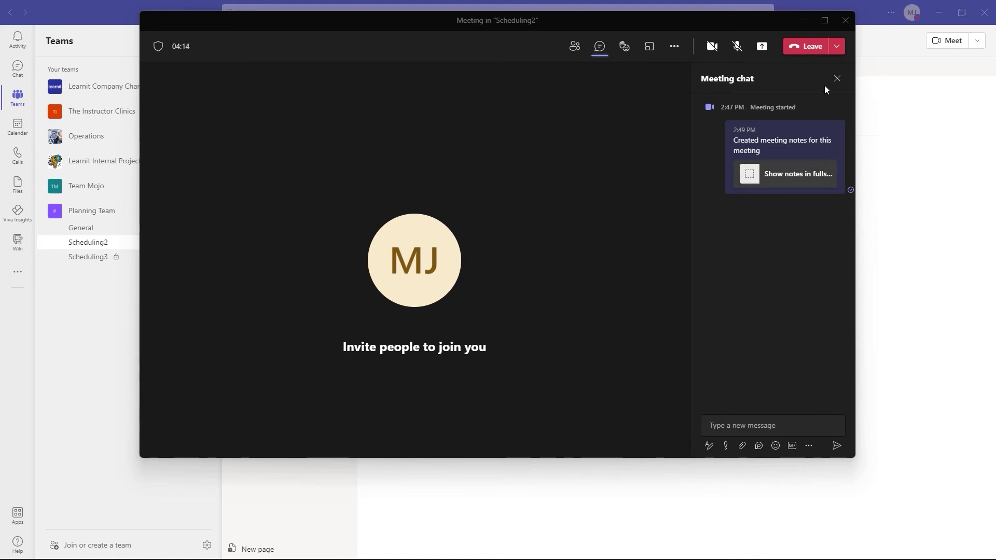
{"action": "left_click", "coordinate": [837, 79]}
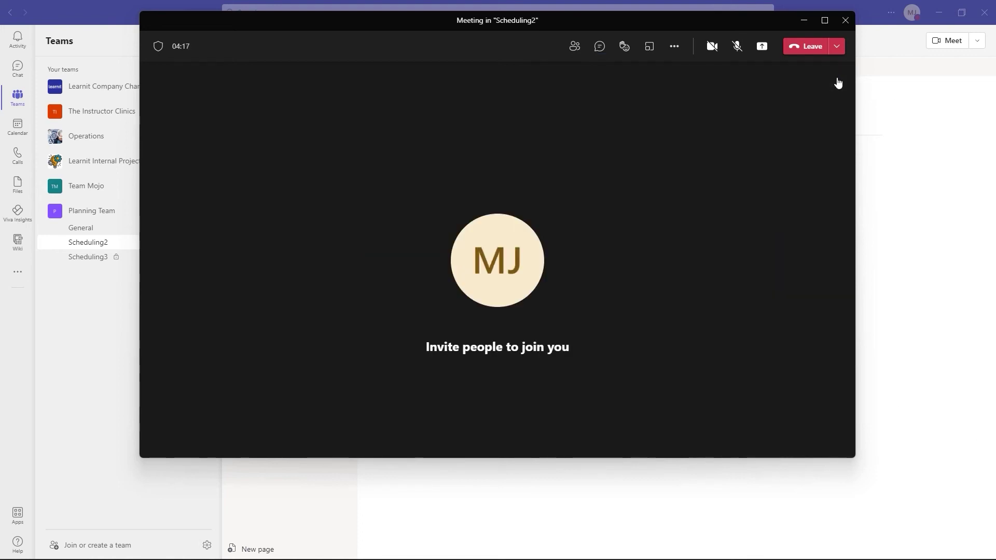
- Share the Meeting options window of Microsoft Edge in the meeting, return to the meeting window and stop sharing
{"action": "left_click", "coordinate": [761, 49]}
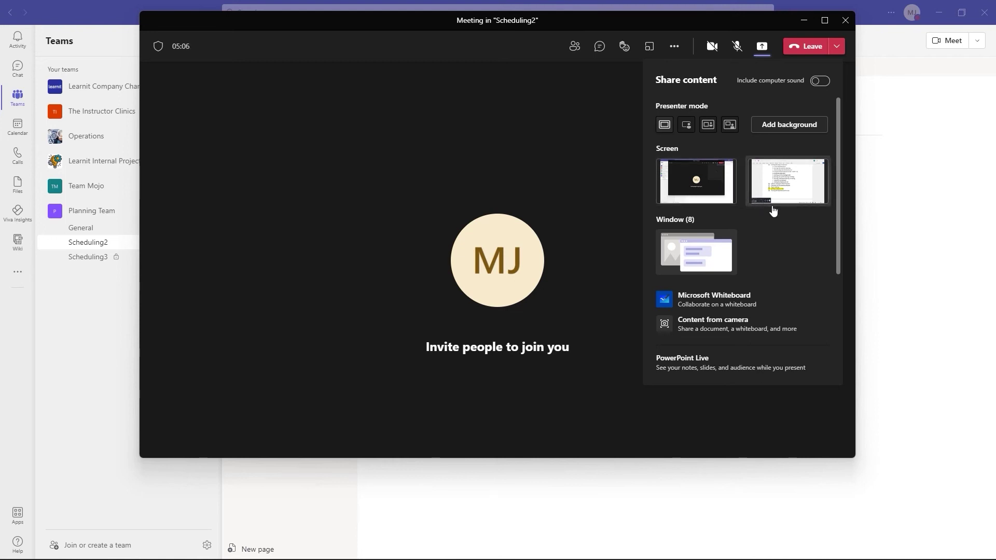
{"action": "left_click", "coordinate": [701, 250]}
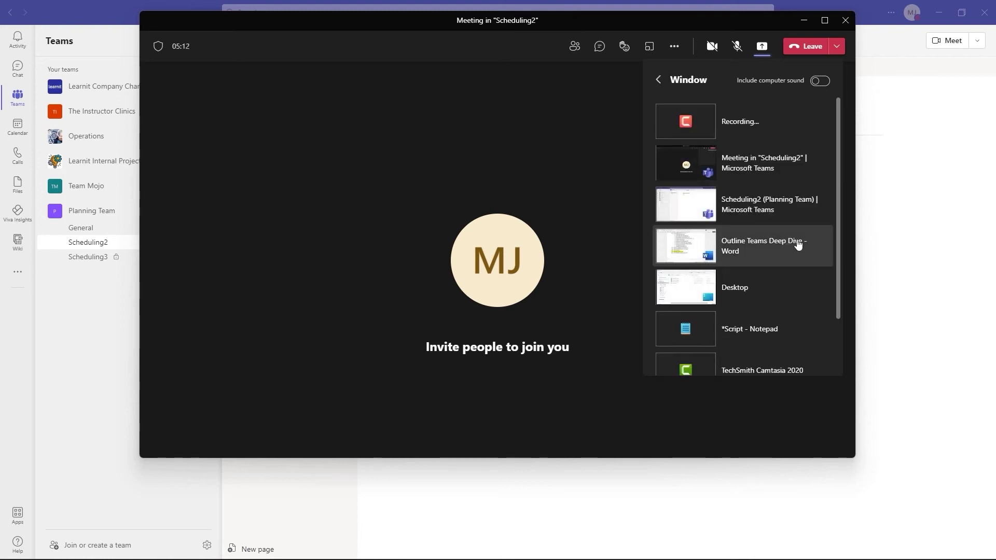
{"action": "left_click_drag", "start_coordinate": [839, 182], "coordinate": [826, 258]}
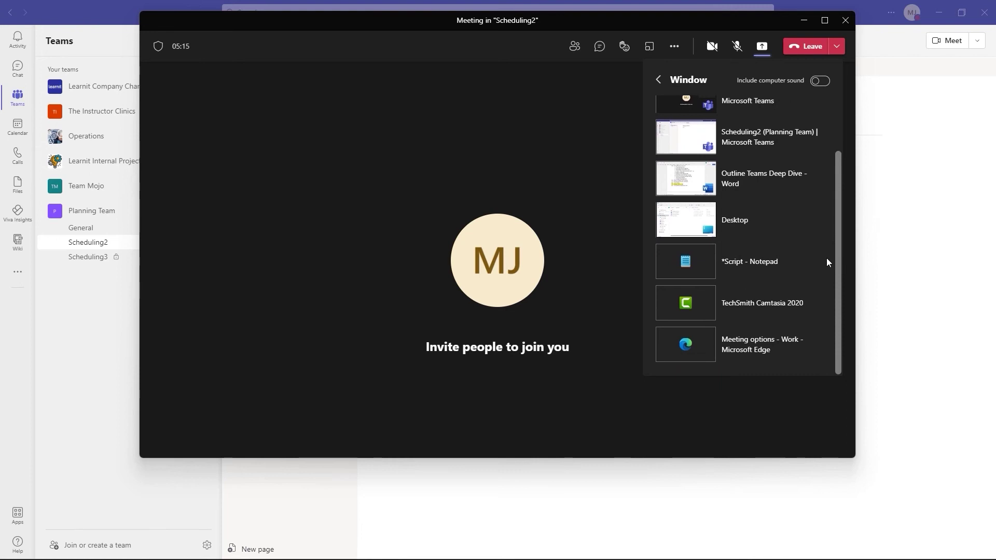
{"action": "left_click", "coordinate": [690, 347]}
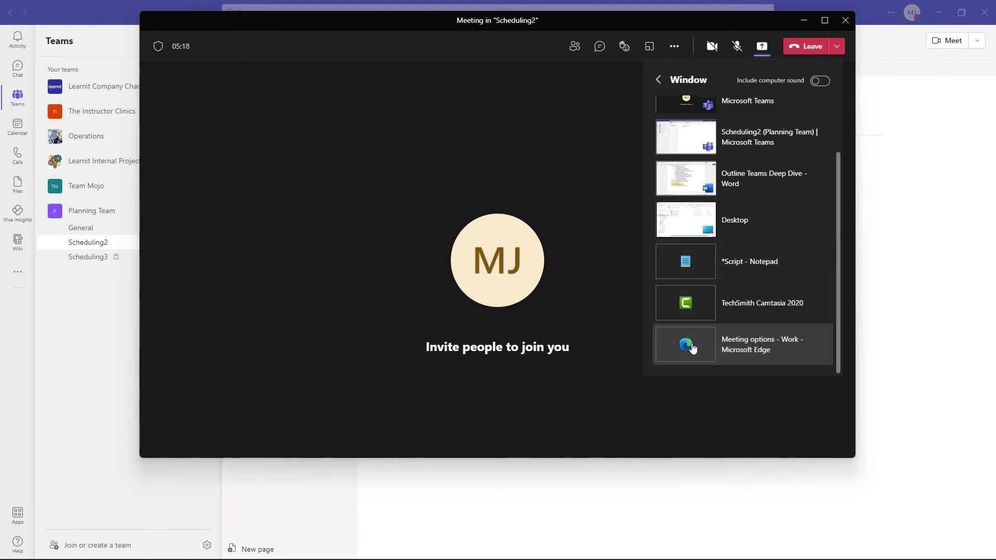
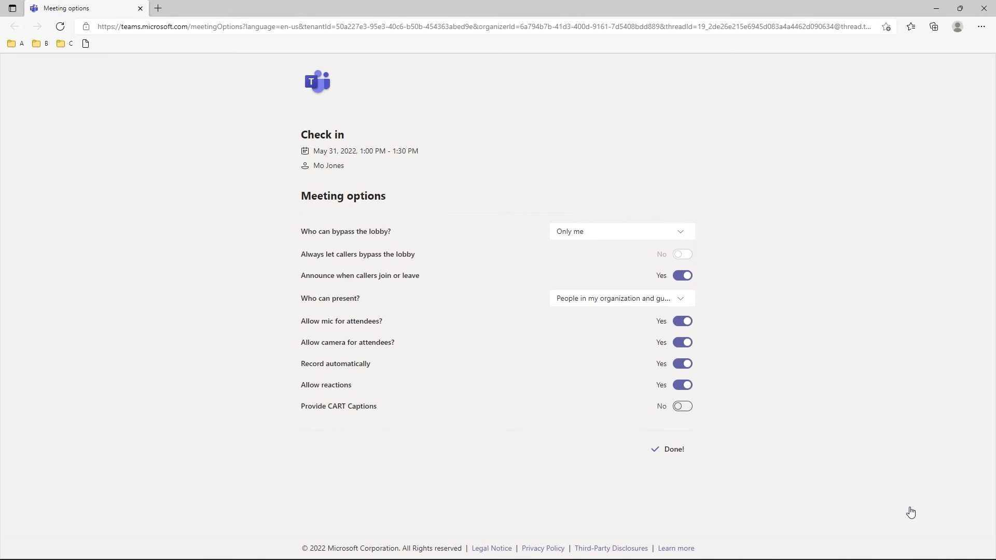
{"action": "left_click", "coordinate": [910, 509]}
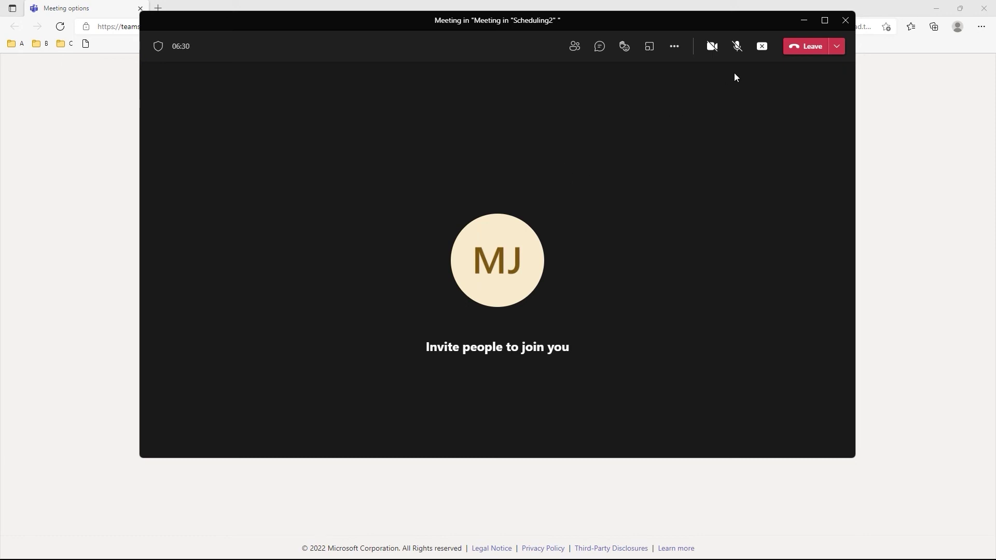
{"action": "left_click", "coordinate": [762, 47]}
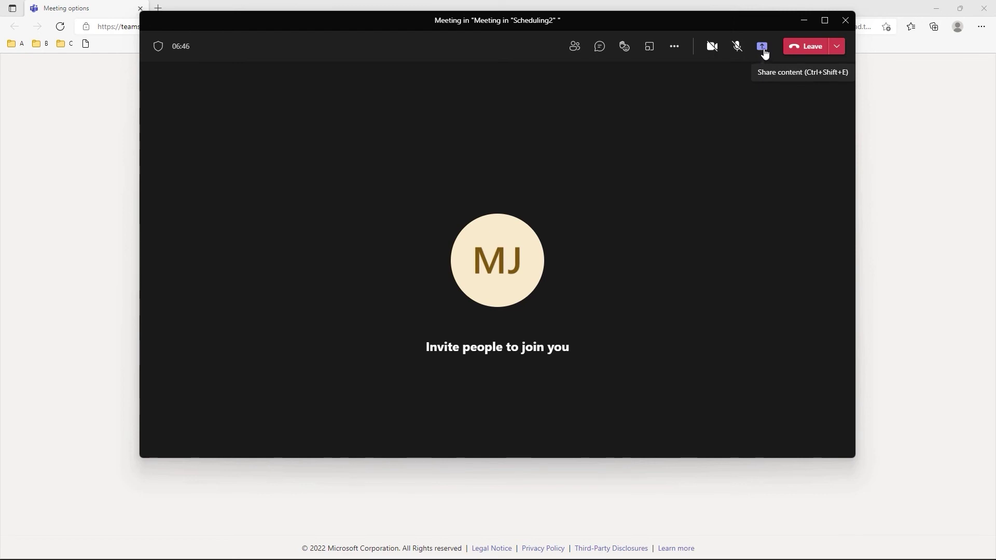
- Present Microsoft Whiteboard in the meeting and look over the whiteboard settings without changing them
{"action": "left_click", "coordinate": [763, 49]}
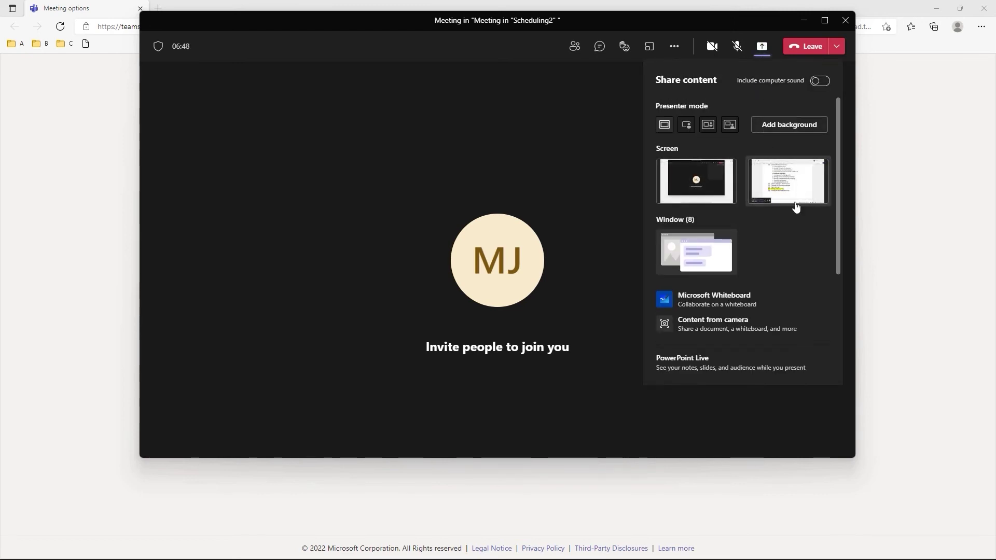
{"action": "scroll", "coordinate": [795, 240], "scroll_direction": "down", "scroll_amount": 1}
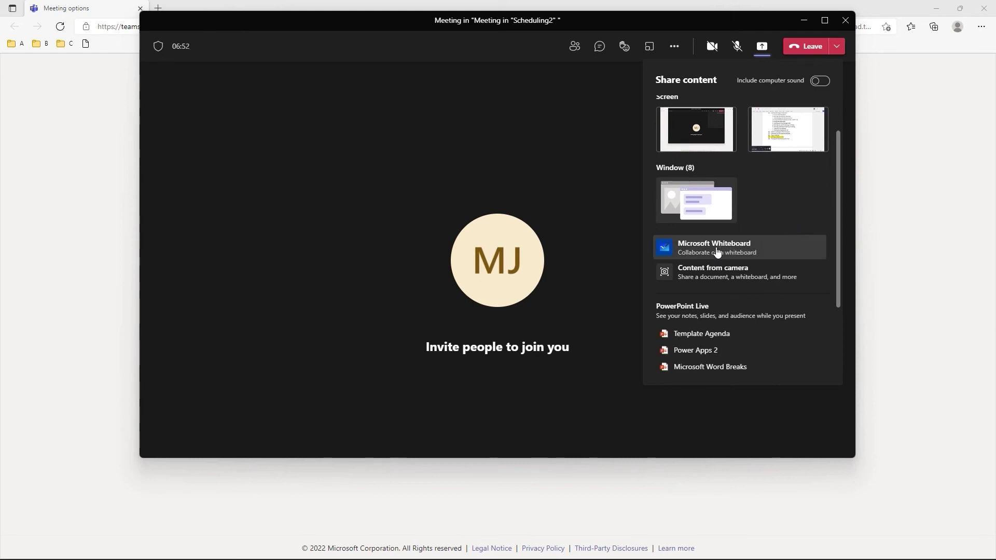
{"action": "left_click", "coordinate": [770, 239]}
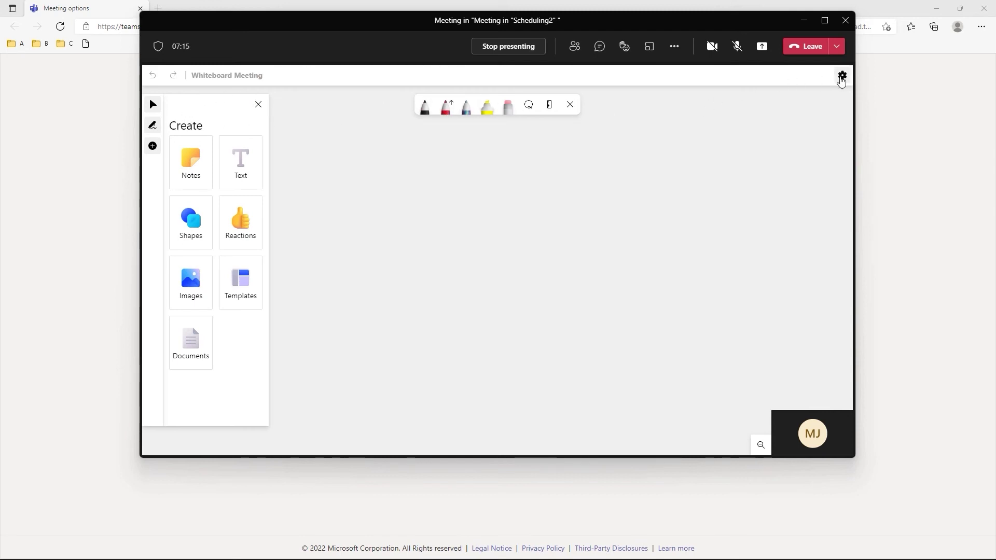
{"action": "left_click", "coordinate": [842, 77]}
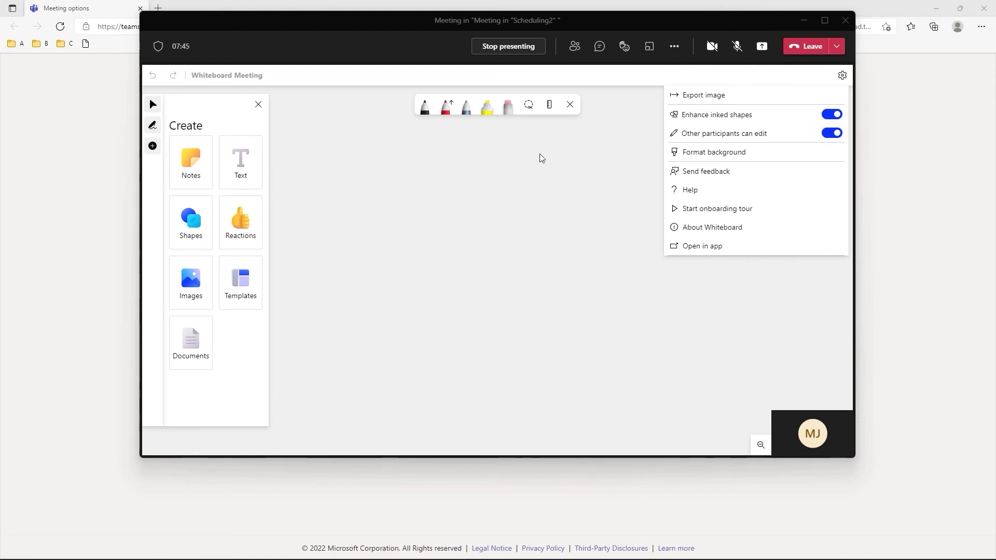
{"action": "key", "text": "Escape"}
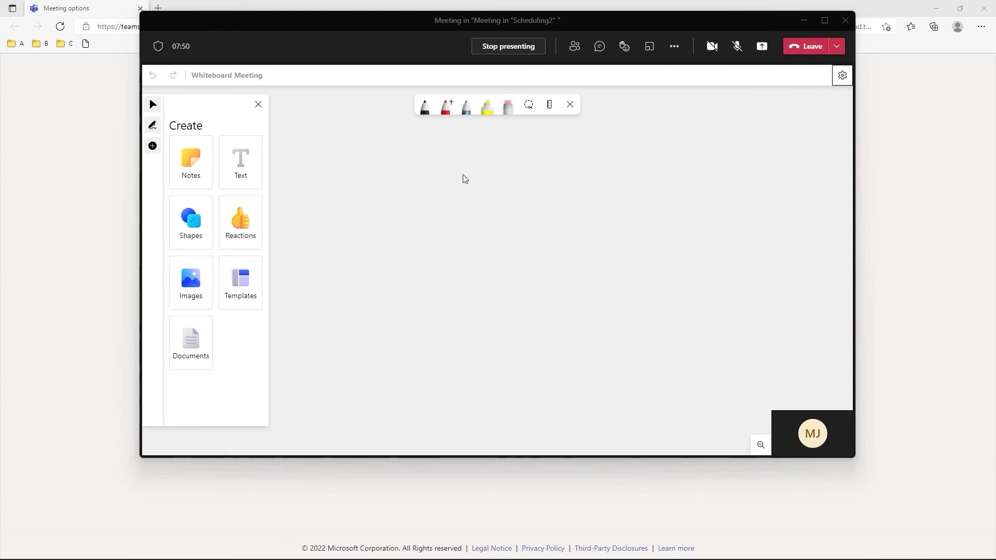
- Draw a circle and a square in black pen on the whiteboard, with a red arrow pointing up to each
{"action": "left_click", "coordinate": [425, 106]}
{"action": "mouse_move", "coordinate": [409, 170]}
{"action": "left_mouse_down"}
{"action": "mouse_move", "coordinate": [386, 187]}
{"action": "mouse_move", "coordinate": [411, 170]}
{"action": "left_mouse_up"}
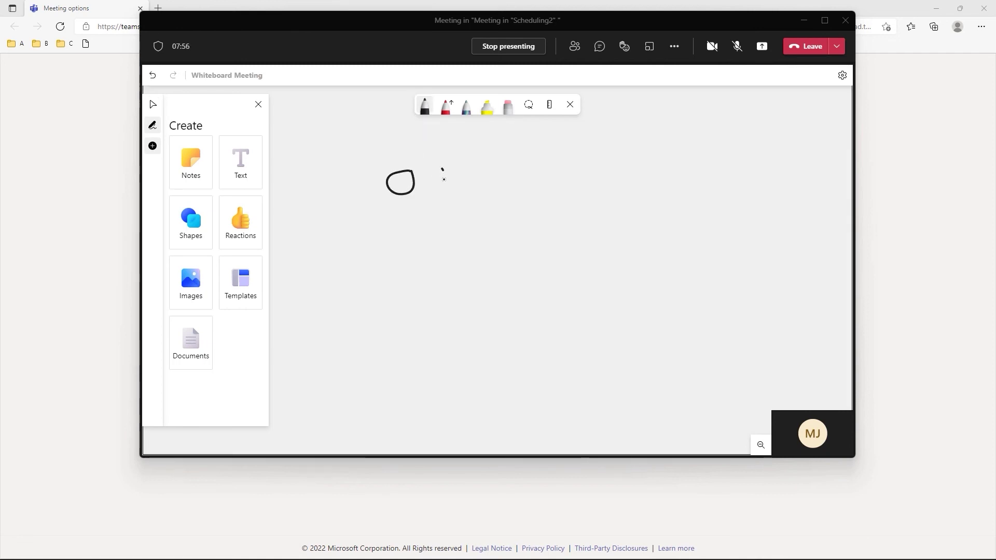
{"action": "left_click_drag", "start_coordinate": [465, 188], "coordinate": [443, 169]}
{"action": "left_click", "coordinate": [445, 106]}
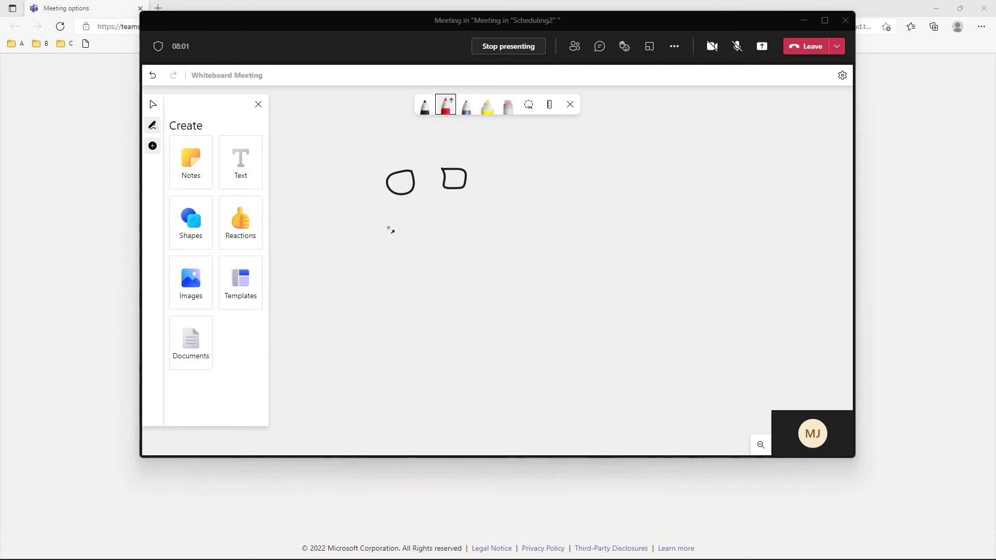
{"action": "mouse_move", "coordinate": [380, 236]}
{"action": "left_mouse_down"}
{"action": "mouse_move", "coordinate": [396, 206]}
{"action": "mouse_move", "coordinate": [456, 198]}
{"action": "left_mouse_up"}
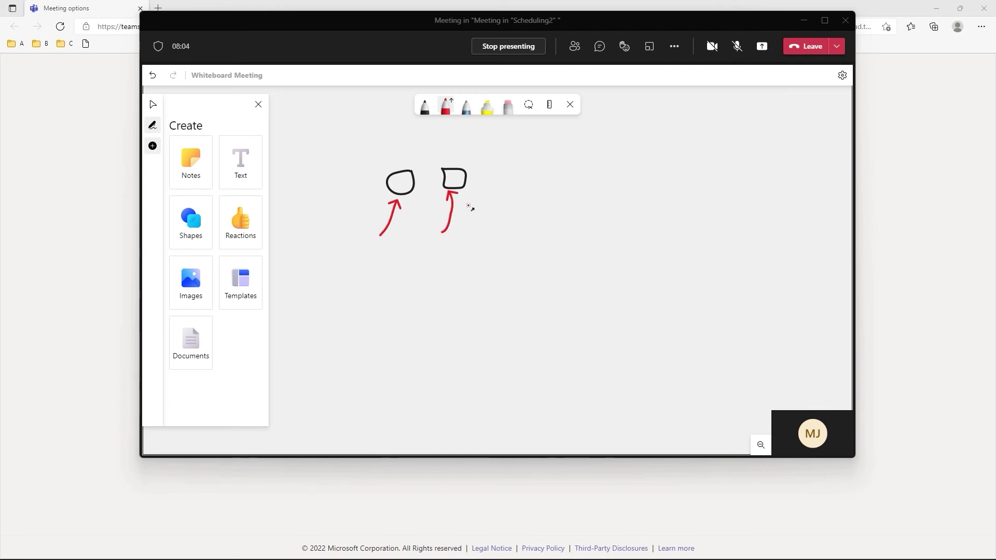
- Draw two circles beside the shapes with the multicolour pen, and highlight the square and its arrow in yellow
{"action": "left_click", "coordinate": [468, 111]}
{"action": "mouse_move", "coordinate": [529, 185]}
{"action": "left_mouse_down"}
{"action": "mouse_move", "coordinate": [518, 193]}
{"action": "mouse_move", "coordinate": [545, 201]}
{"action": "mouse_move", "coordinate": [530, 185]}
{"action": "left_mouse_up"}
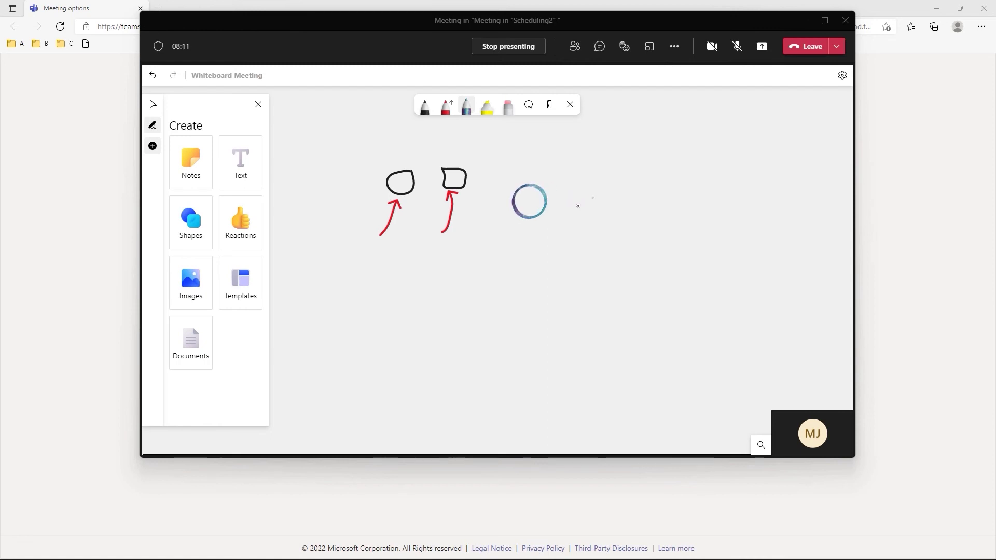
{"action": "mouse_move", "coordinate": [591, 198]}
{"action": "left_mouse_down"}
{"action": "mouse_move", "coordinate": [610, 220]}
{"action": "mouse_move", "coordinate": [596, 196]}
{"action": "left_mouse_up"}
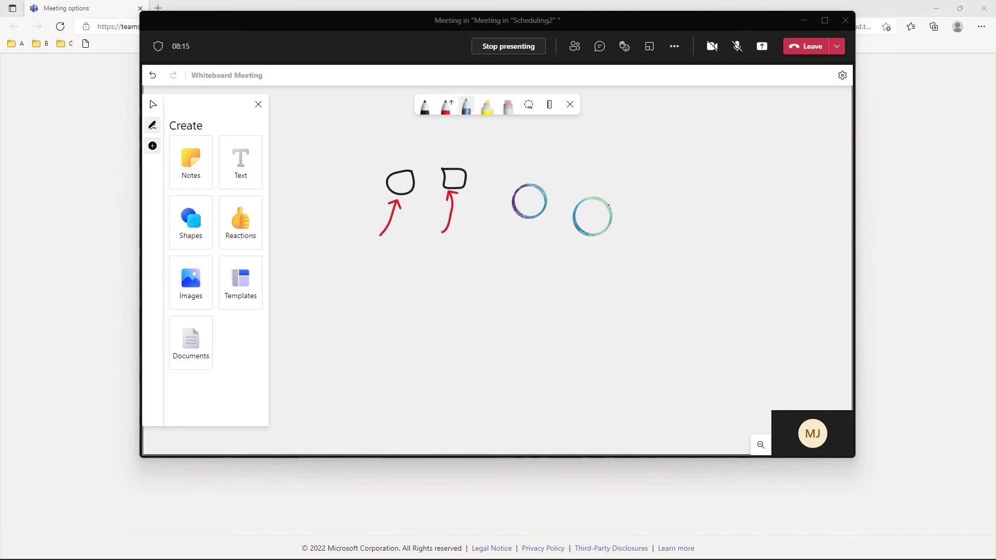
{"action": "left_click", "coordinate": [486, 107]}
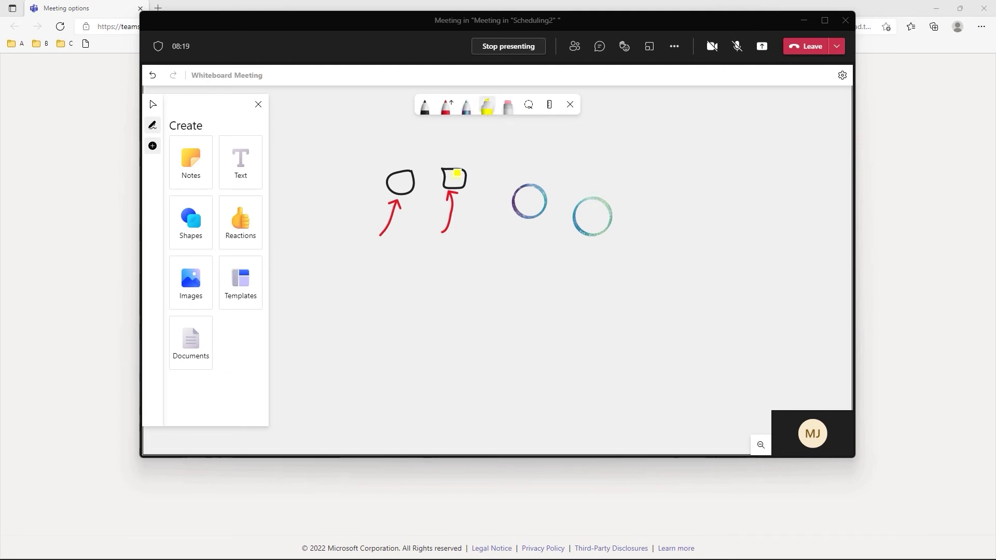
{"action": "mouse_move", "coordinate": [457, 177]}
{"action": "left_mouse_down"}
{"action": "mouse_move", "coordinate": [455, 207]}
{"action": "mouse_move", "coordinate": [448, 193]}
{"action": "left_mouse_up"}
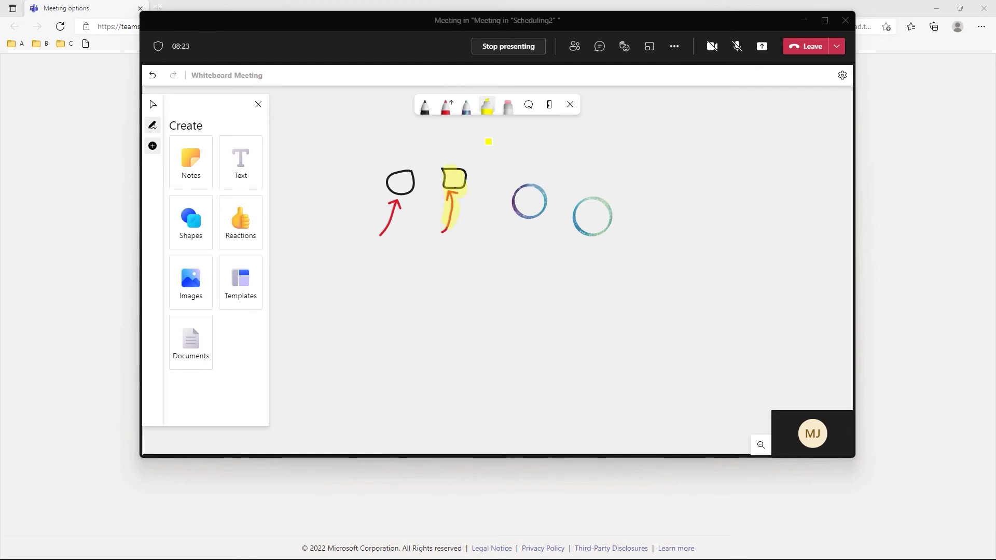
- Erase all the drawings from the whiteboard and close the inking tools and the Create options
{"action": "left_click", "coordinate": [508, 106]}
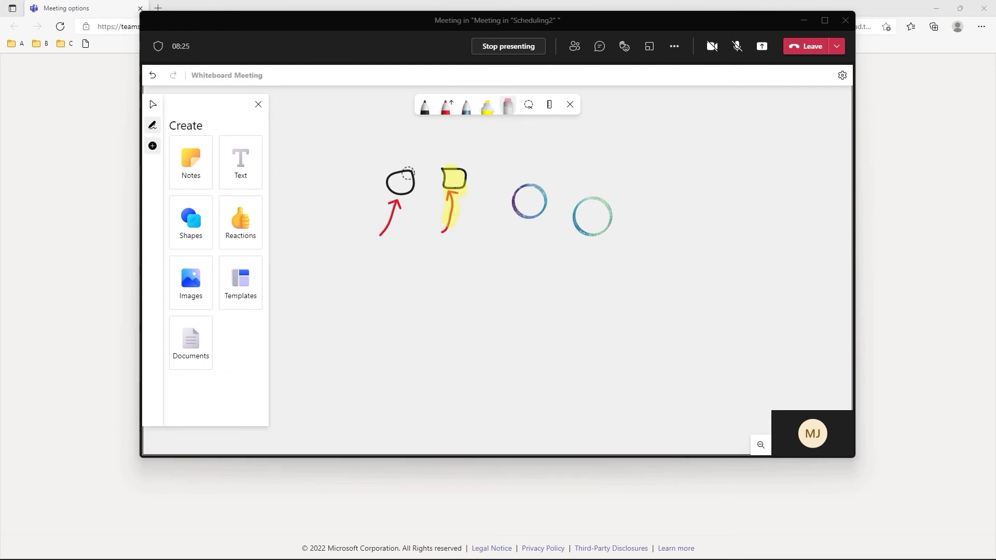
{"action": "mouse_move", "coordinate": [394, 182]}
{"action": "left_mouse_down"}
{"action": "mouse_move", "coordinate": [469, 168]}
{"action": "mouse_move", "coordinate": [589, 230]}
{"action": "left_mouse_up"}
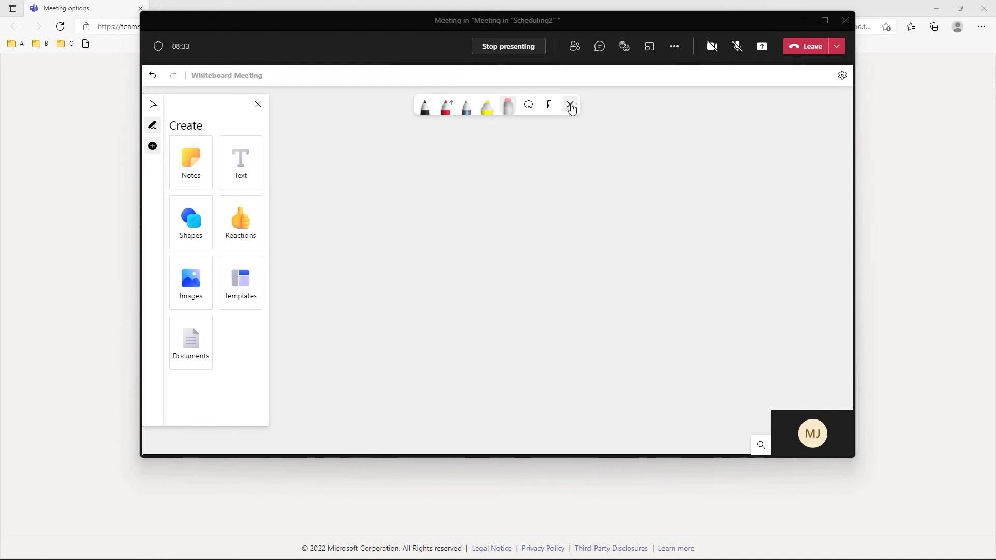
{"action": "left_click", "coordinate": [576, 106]}
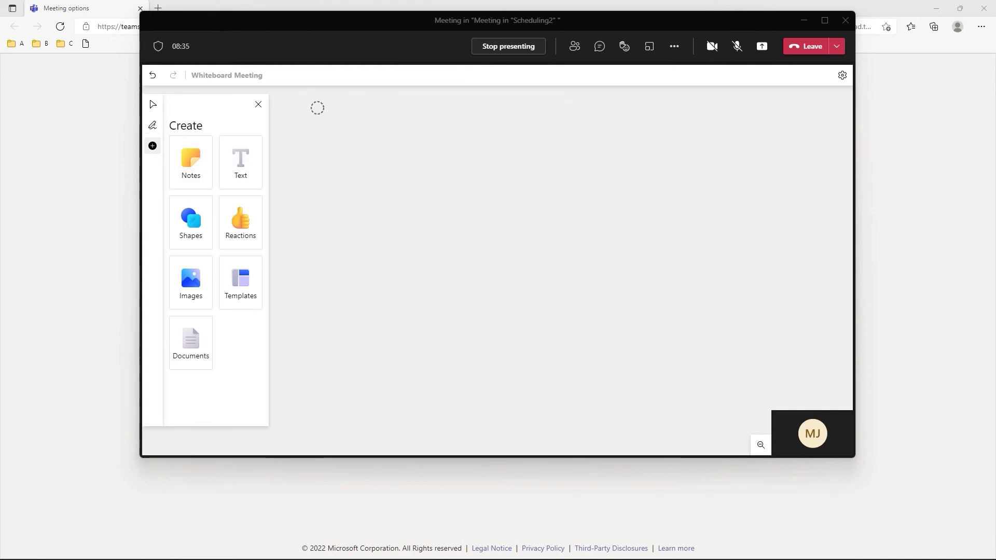
{"action": "left_click", "coordinate": [258, 106]}
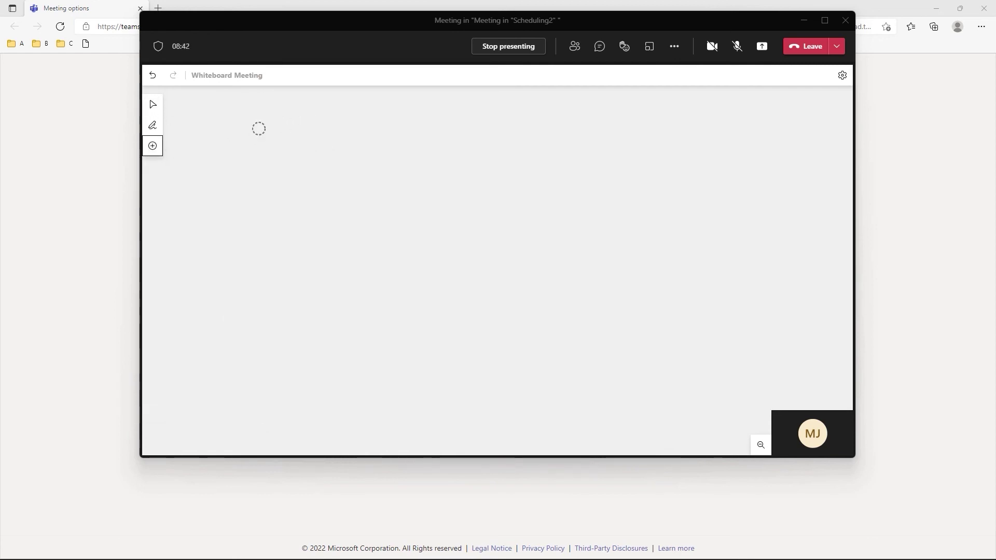
- Look over the whiteboard's selection and inking tools, the Create options and the blank canvas's insert and paste commands
{"action": "left_click", "coordinate": [154, 104]}
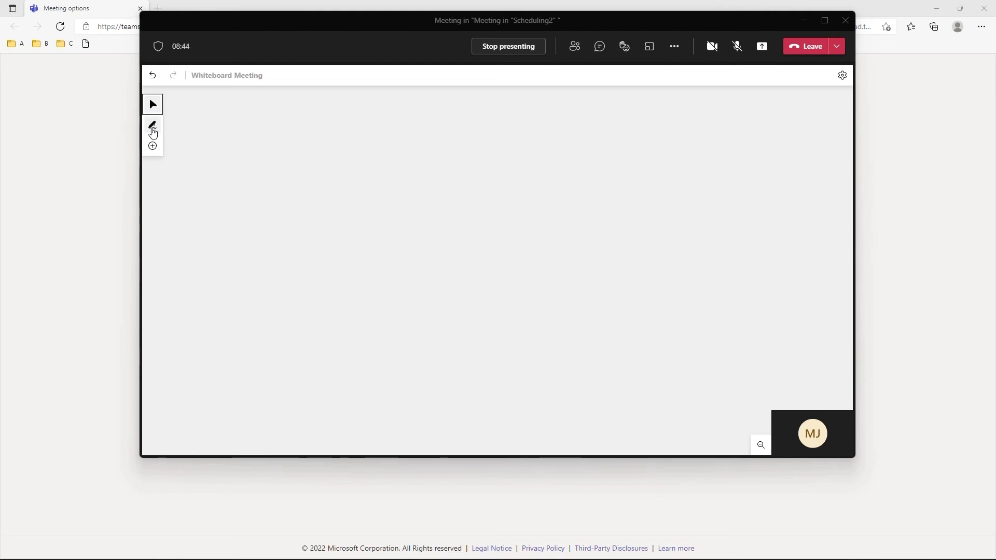
{"action": "left_click", "coordinate": [153, 130]}
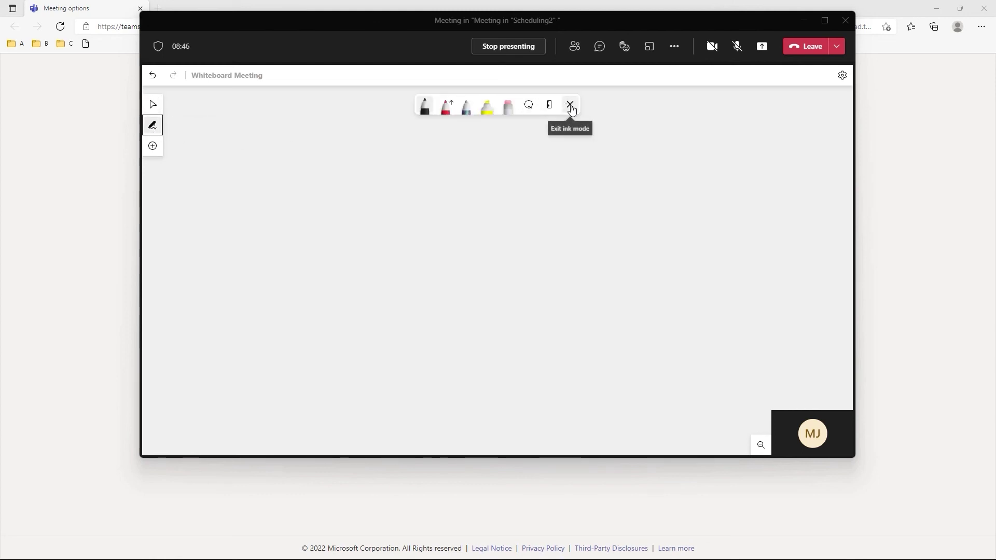
{"action": "left_click", "coordinate": [570, 106]}
{"action": "left_click", "coordinate": [152, 146]}
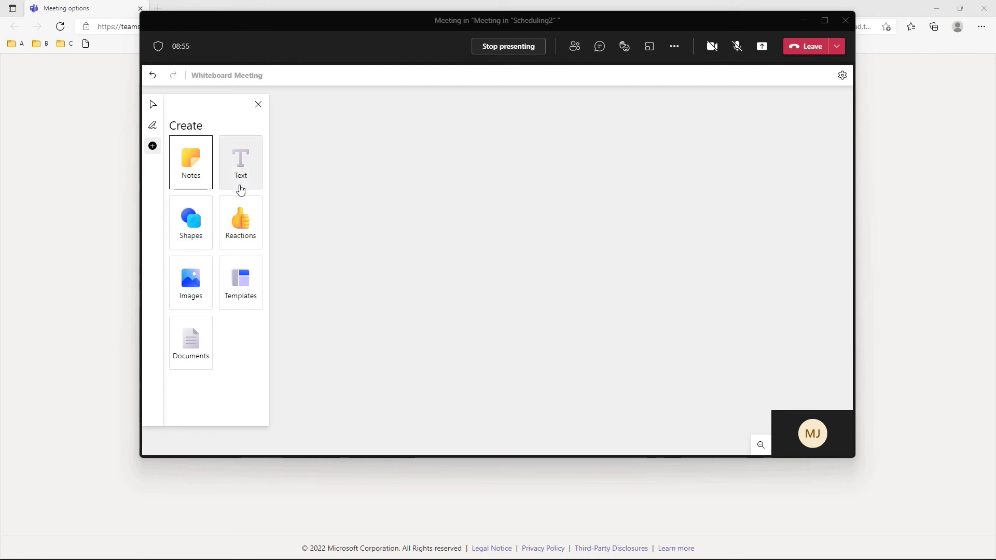
{"action": "right_click", "coordinate": [449, 180]}
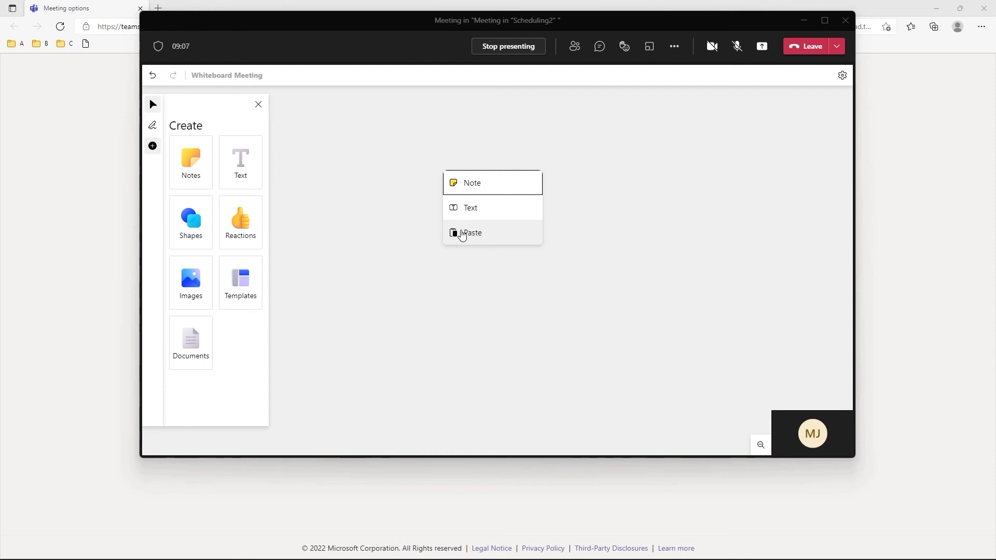
{"action": "left_click", "coordinate": [240, 337]}
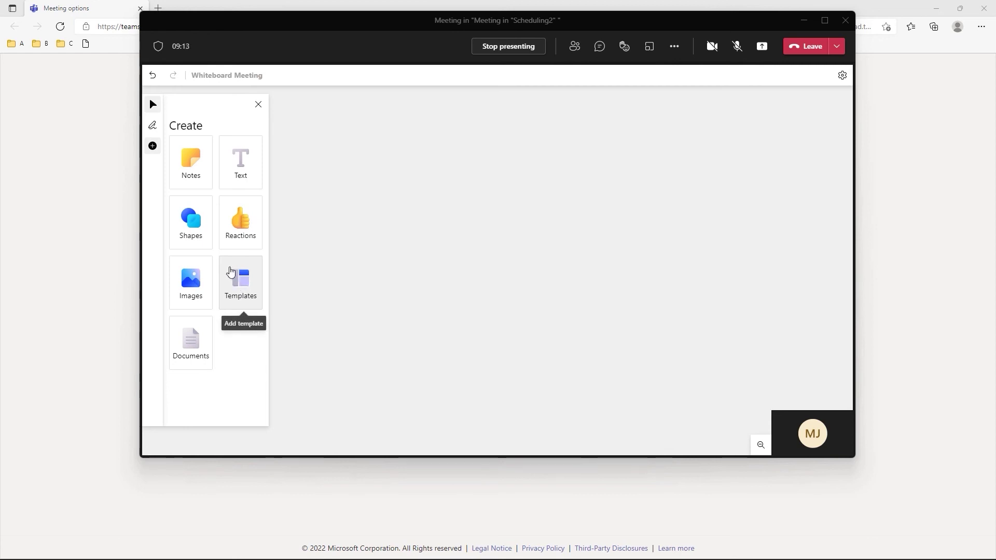
- Place a yellow note reading "Caption a pic!" near the middle of the whiteboard and give it a thumbs-up reaction
{"action": "left_click", "coordinate": [192, 167]}
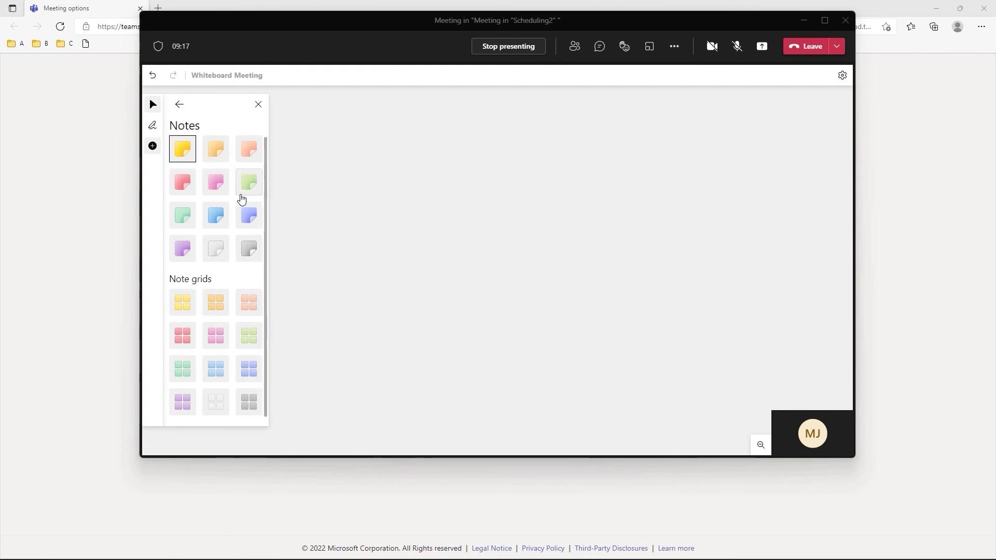
{"action": "left_click", "coordinate": [188, 157]}
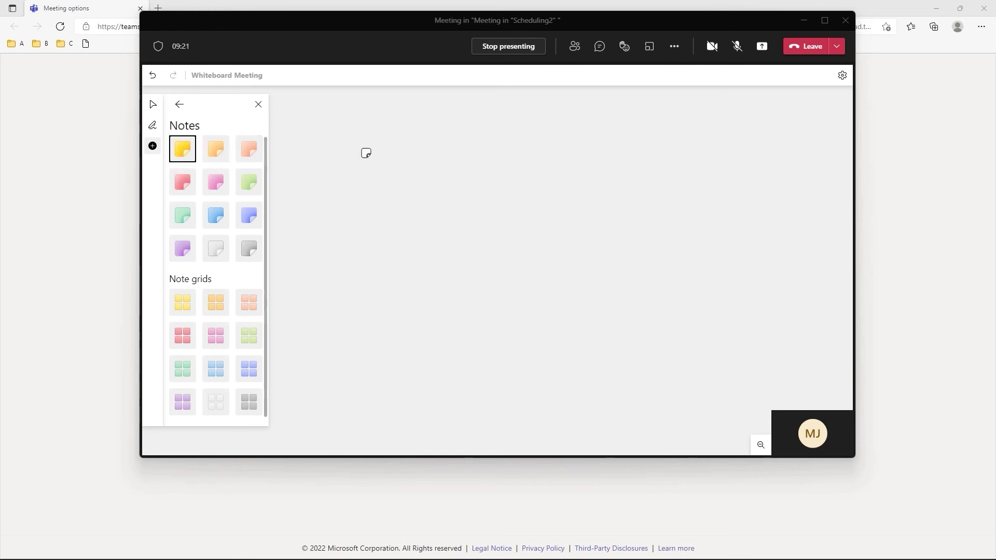
{"action": "left_click", "coordinate": [563, 278]}
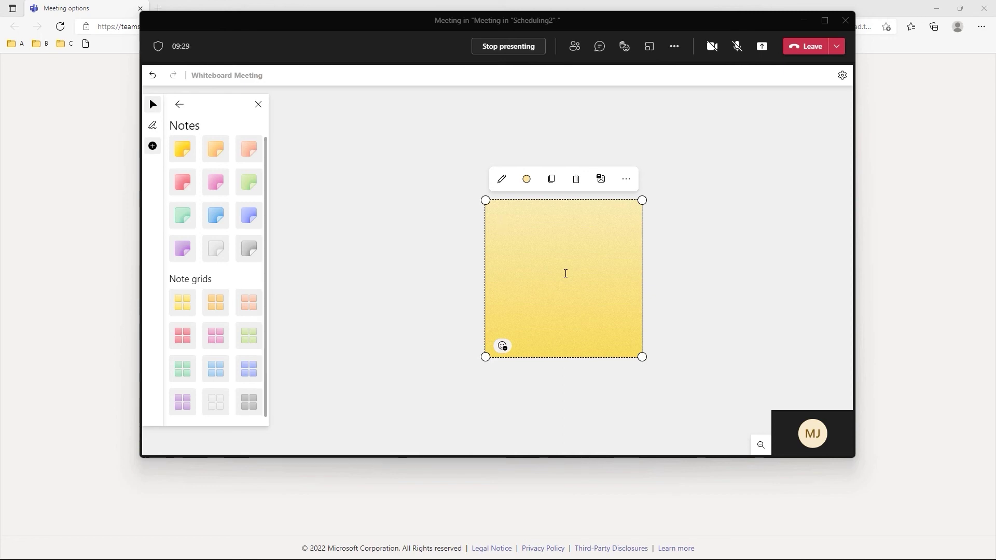
{"action": "type", "text": "Cap"}
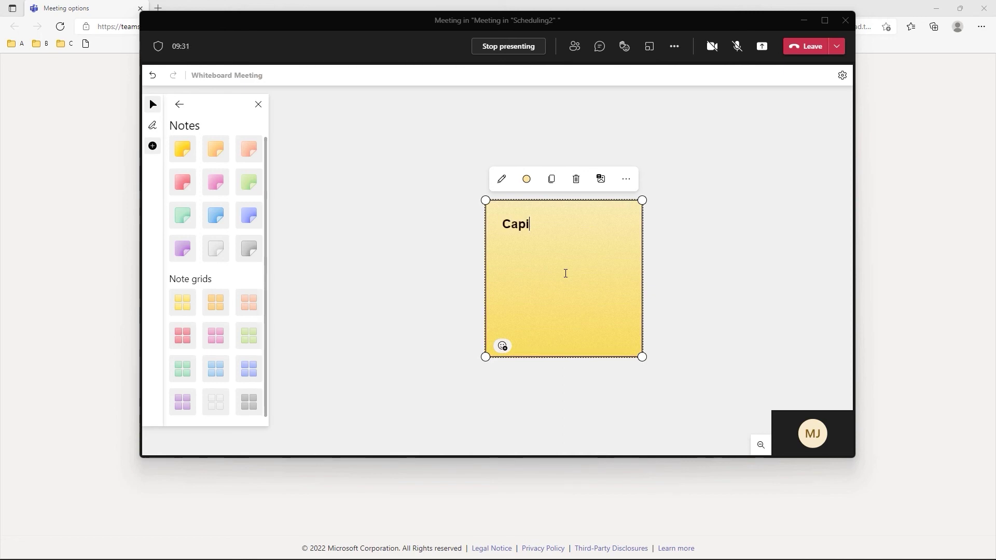
{"action": "type", "text": "tion a pic!"}
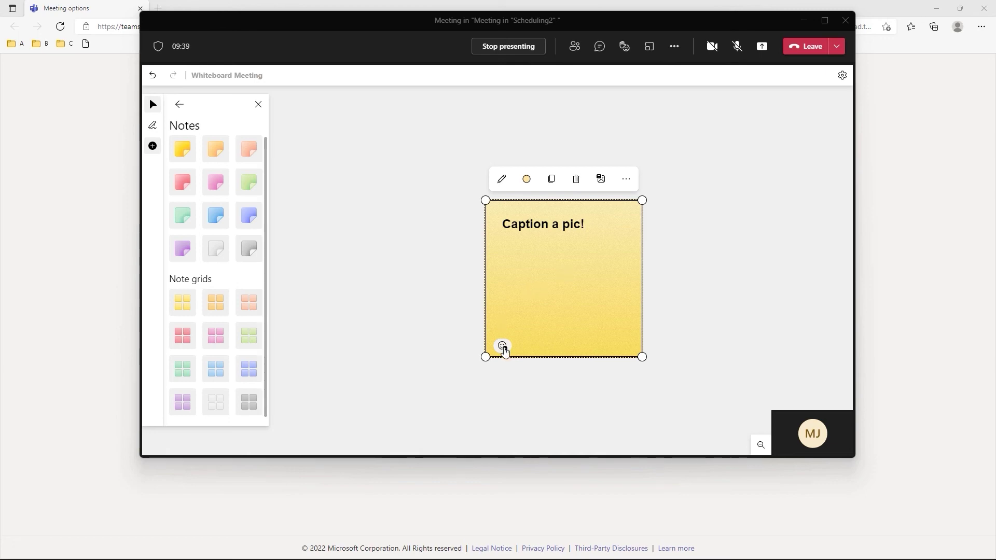
{"action": "left_click", "coordinate": [504, 347]}
{"action": "left_click", "coordinate": [524, 346]}
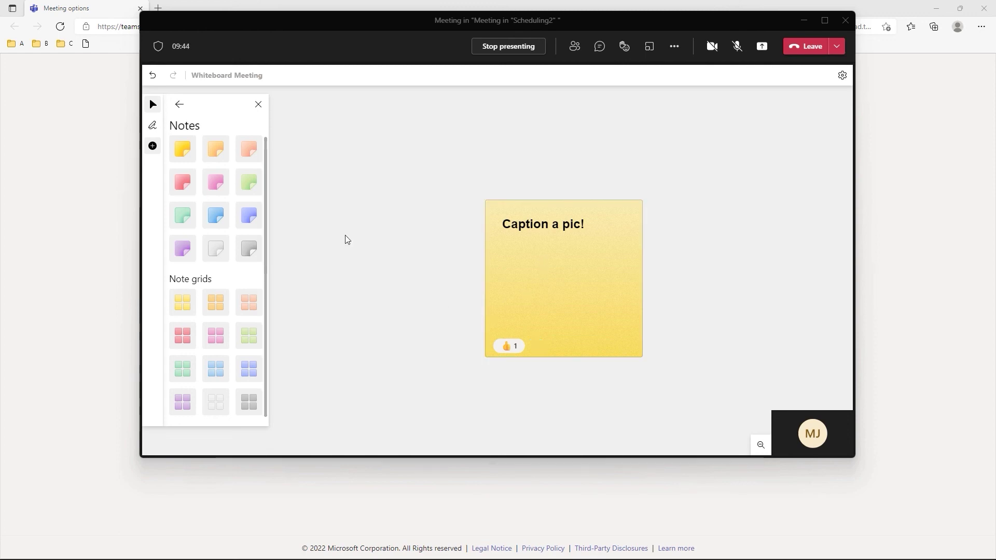
- Add a text box reading "Type here" above the yellow note
{"action": "left_click", "coordinate": [179, 104]}
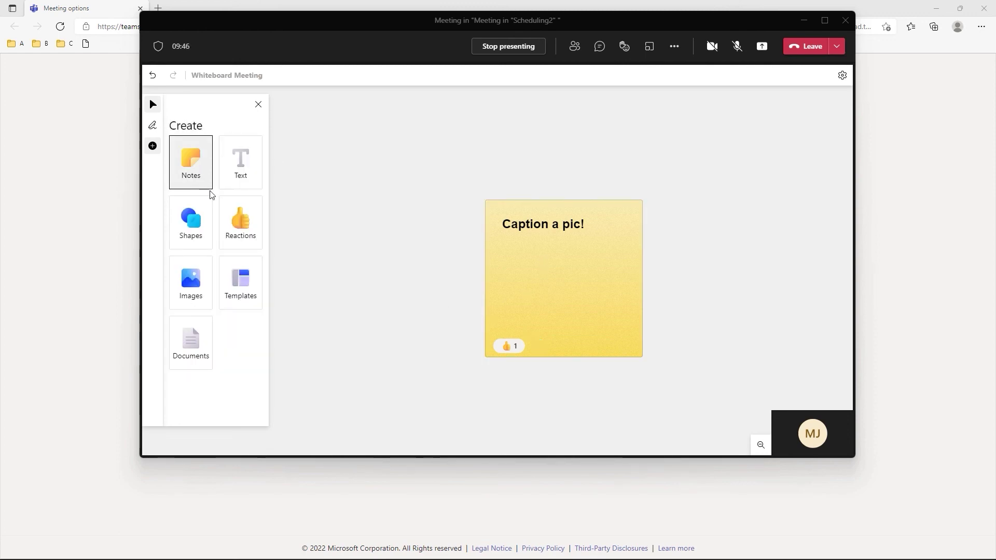
{"action": "left_click", "coordinate": [239, 168]}
{"action": "left_click", "coordinate": [382, 133]}
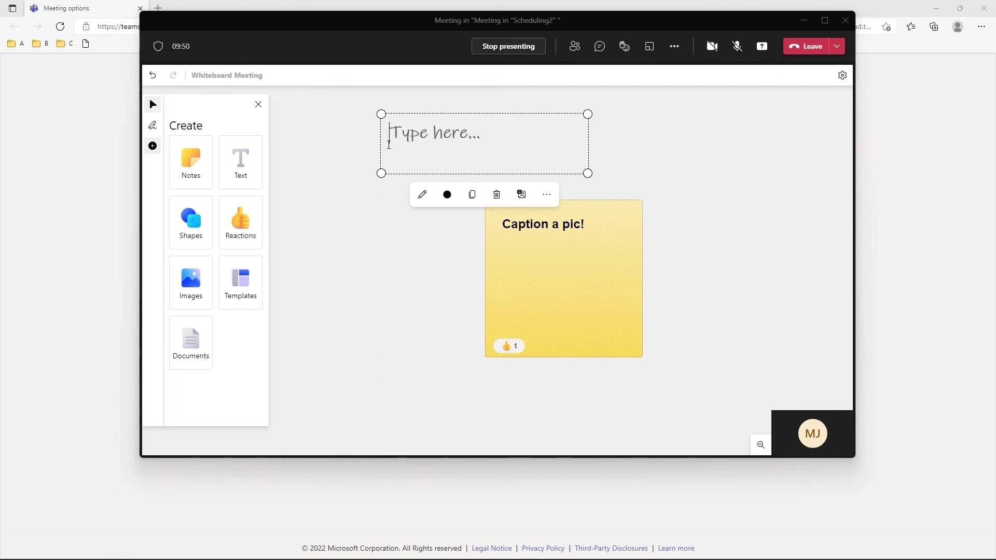
{"action": "type", "text": "Ty"}
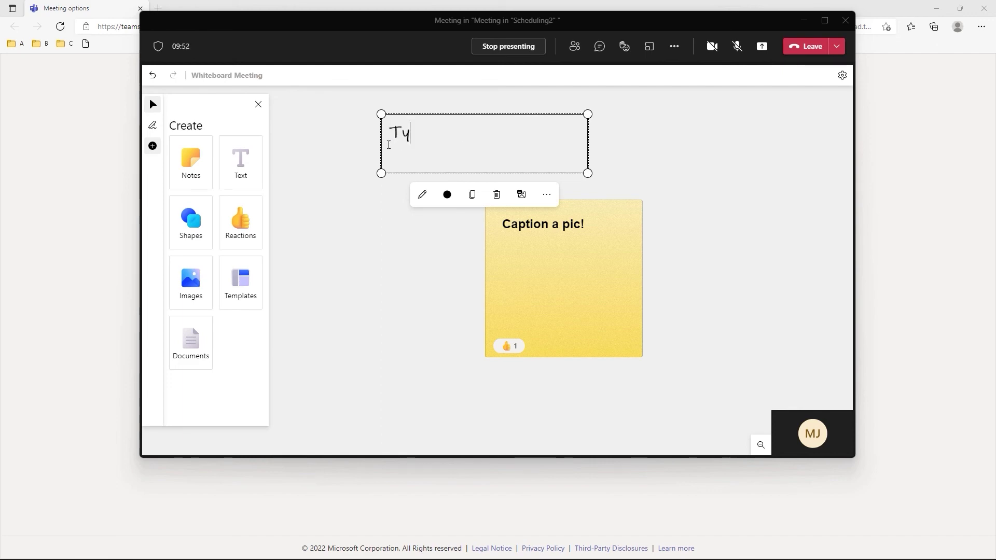
{"action": "type", "text": "pe here"}
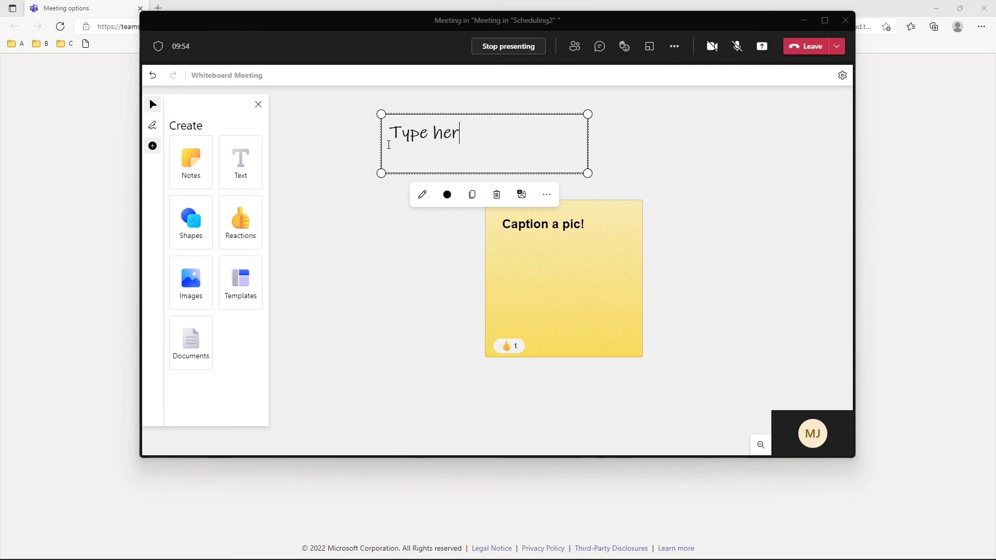
- Look over the text box's colour choices and its layering and lock options without changing anything
{"action": "left_click", "coordinate": [449, 199]}
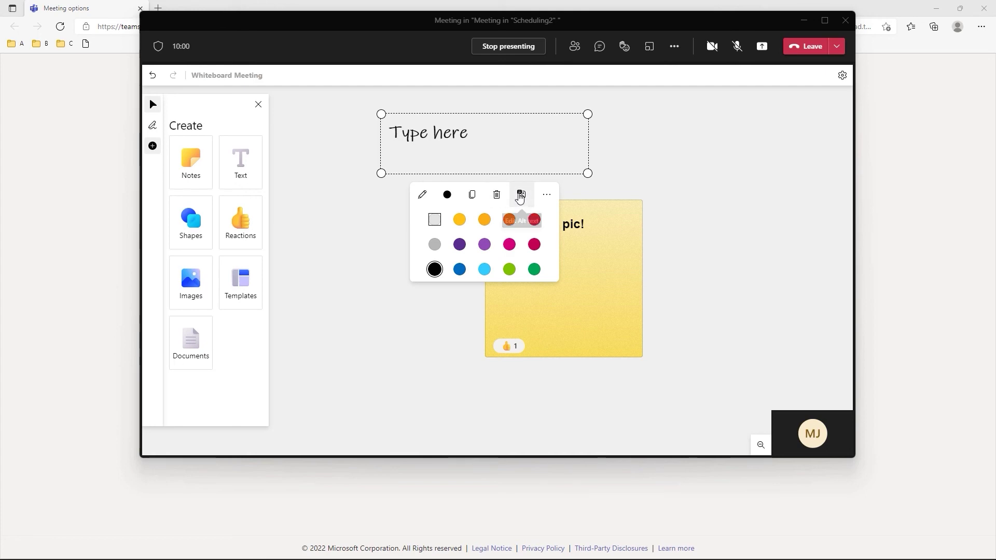
{"action": "left_click", "coordinate": [545, 194]}
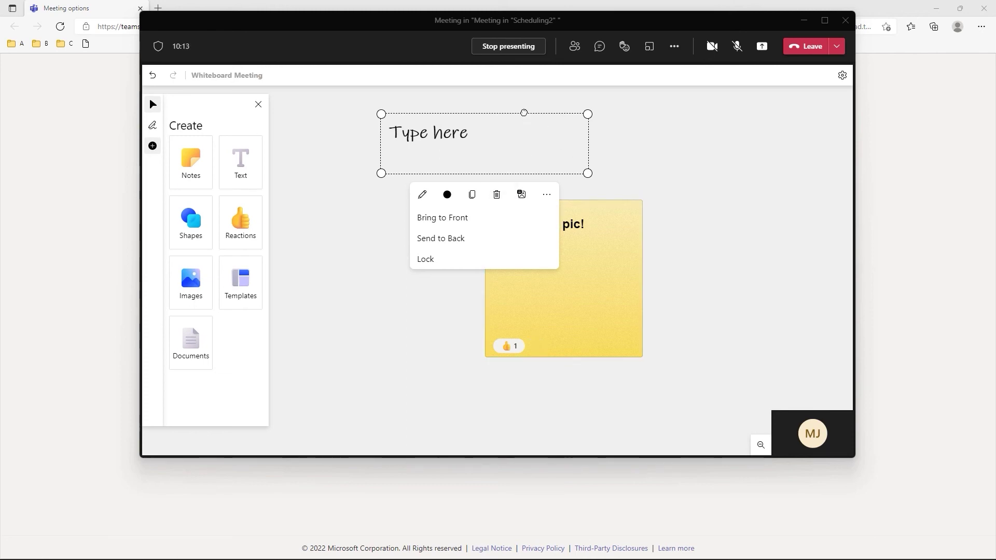
{"action": "left_click", "coordinate": [278, 195]}
- Draw a block arrow pointing towards the yellow note and enlarge it slightly
{"action": "left_click", "coordinate": [190, 222]}
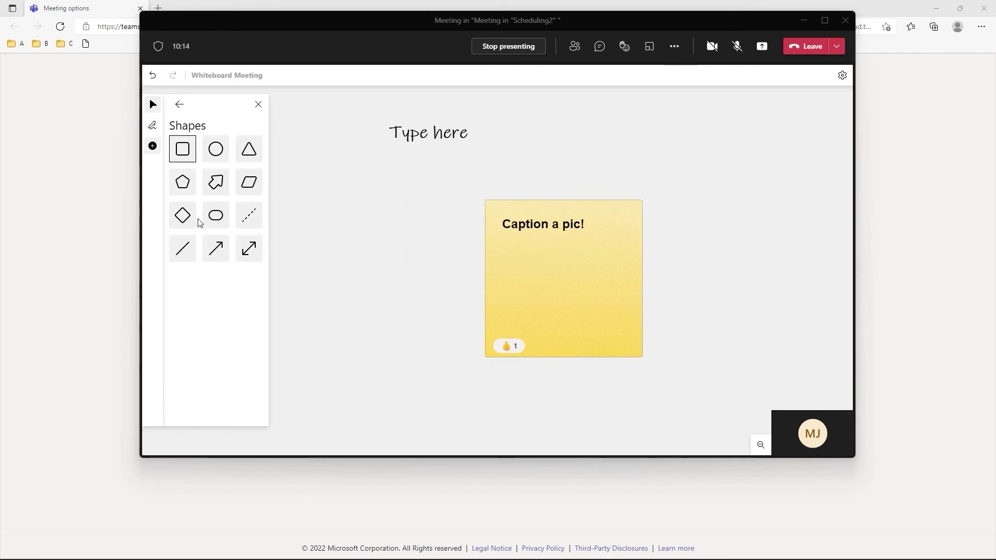
{"action": "left_click", "coordinate": [216, 184]}
{"action": "left_click_drag", "start_coordinate": [363, 257], "coordinate": [407, 202]}
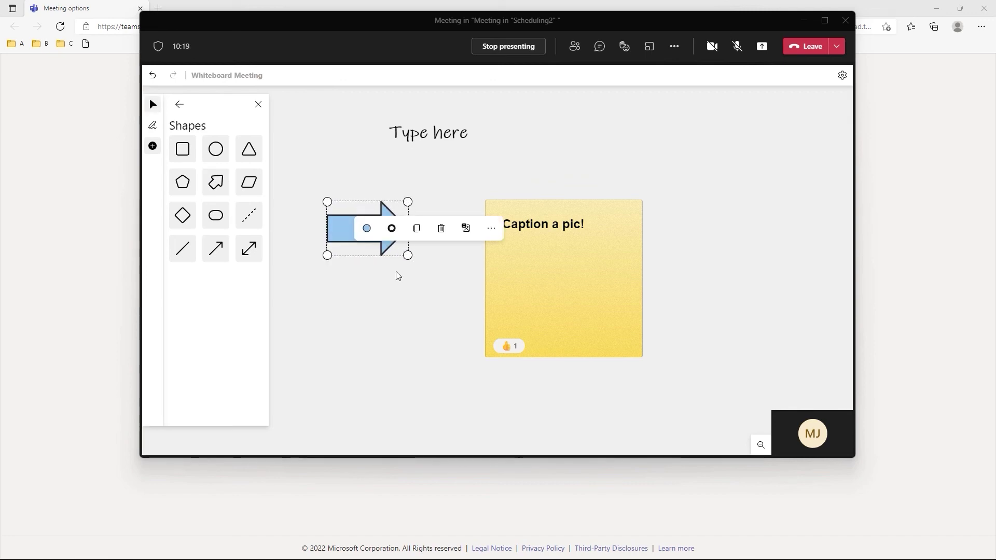
{"action": "mouse_move", "coordinate": [410, 260]}
{"action": "left_mouse_down"}
{"action": "mouse_move", "coordinate": [422, 227]}
{"action": "mouse_move", "coordinate": [399, 186]}
{"action": "mouse_move", "coordinate": [359, 196]}
{"action": "mouse_move", "coordinate": [411, 211]}
{"action": "mouse_move", "coordinate": [409, 260]}
{"action": "left_mouse_up"}
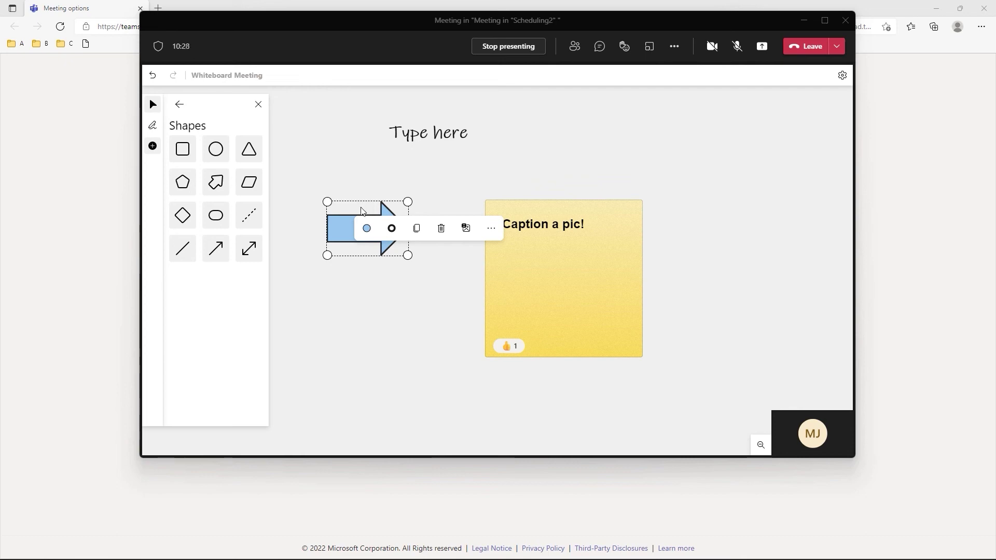
{"action": "left_click_drag", "start_coordinate": [360, 210], "coordinate": [393, 233]}
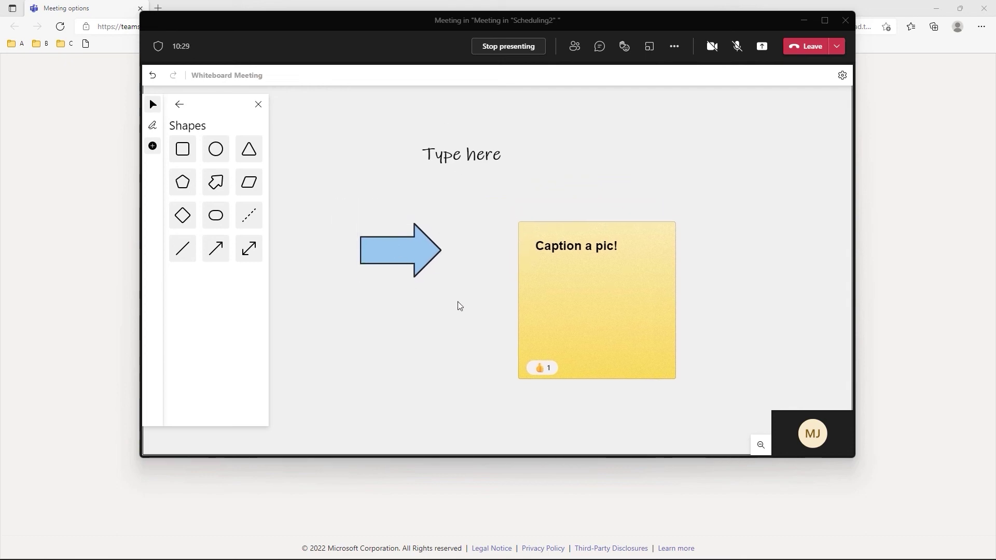
{"action": "left_click", "coordinate": [416, 257]}
{"action": "left_click_drag", "start_coordinate": [424, 278], "coordinate": [443, 280]}
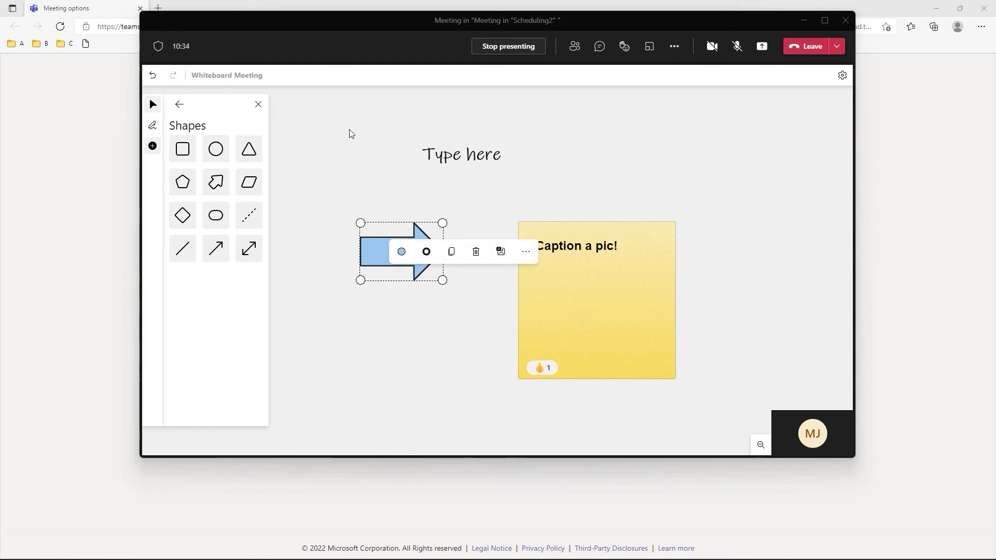
{"action": "left_click_drag", "start_coordinate": [349, 132], "coordinate": [322, 133]}
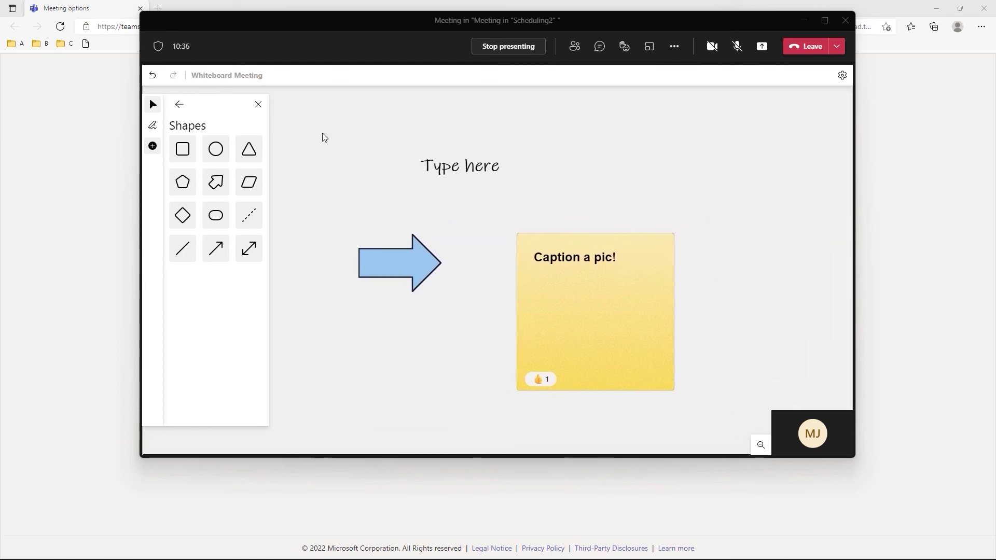
- Delete the "Type here" text, the block arrow and the yellow note from the whiteboard
{"action": "left_click", "coordinate": [447, 164]}
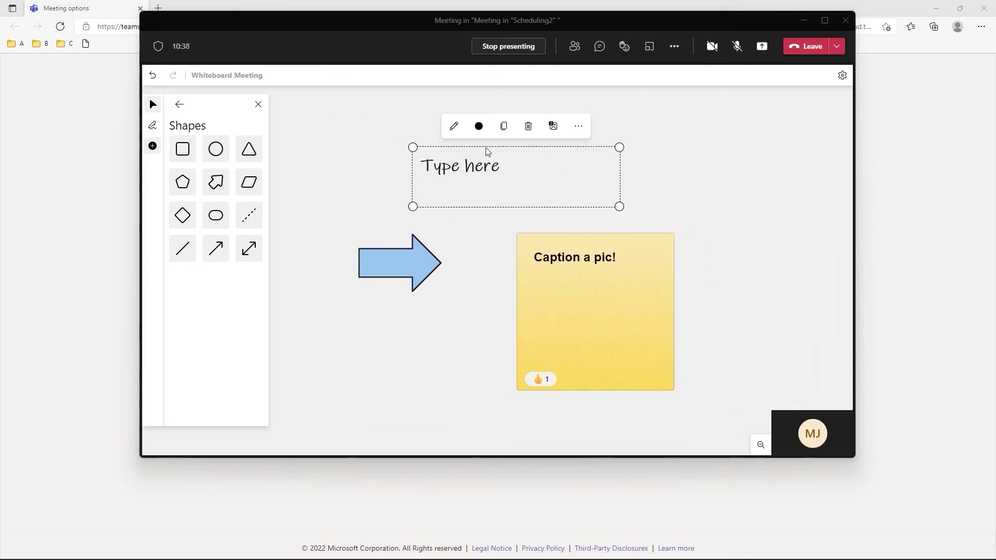
{"action": "left_click", "coordinate": [527, 135]}
{"action": "left_click", "coordinate": [500, 156]}
{"action": "left_click", "coordinate": [529, 127]}
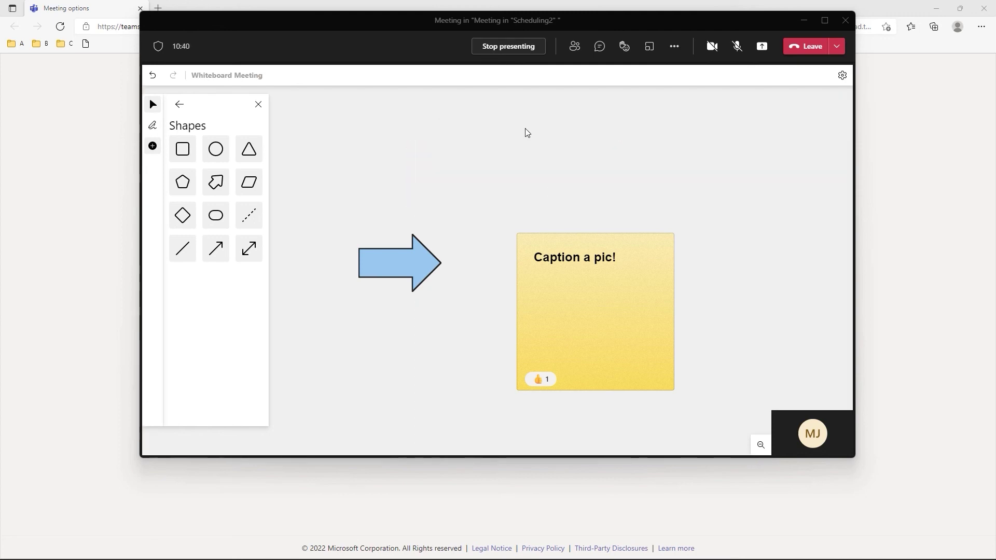
{"action": "left_click", "coordinate": [425, 260]}
{"action": "left_click", "coordinate": [471, 264]}
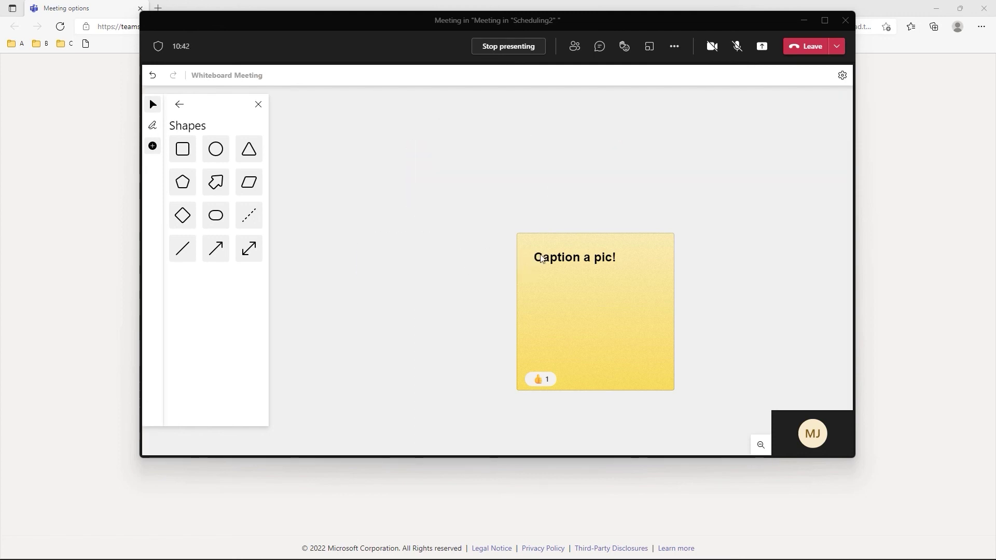
{"action": "left_click", "coordinate": [624, 237]}
{"action": "left_click", "coordinate": [608, 212]}
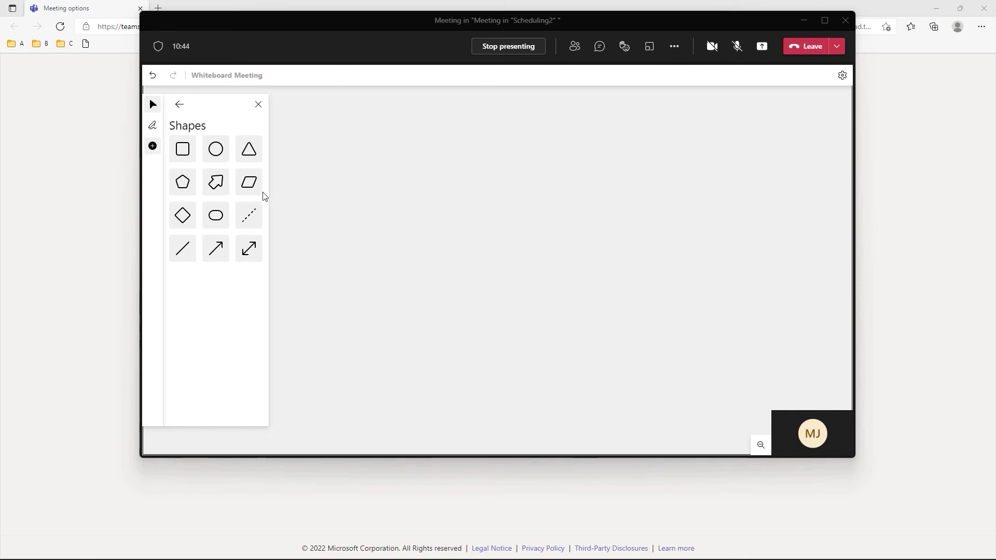
- Insert the Topic Brainstorm template from the Brainstorming category and enlarge it on the whiteboard
{"action": "left_click", "coordinate": [179, 104]}
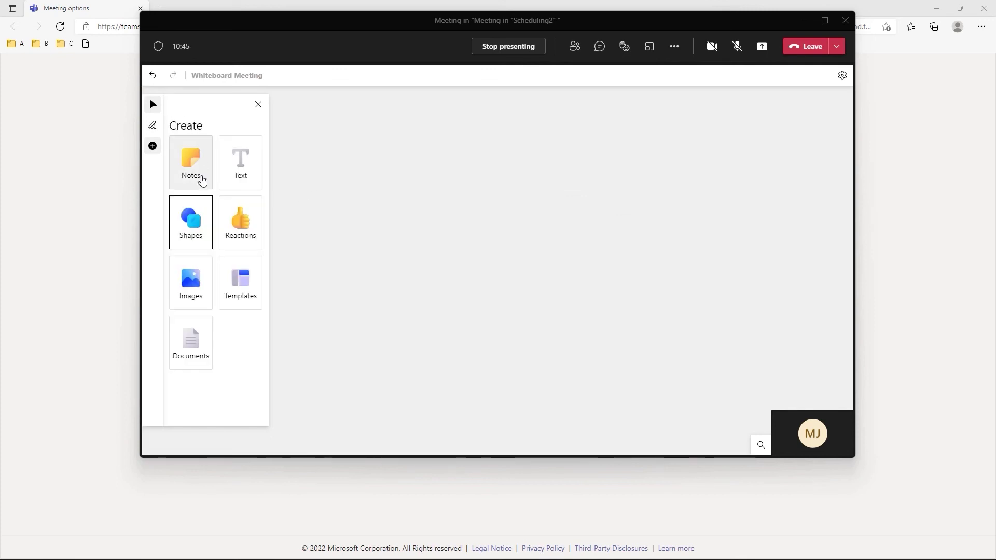
{"action": "left_click", "coordinate": [241, 277]}
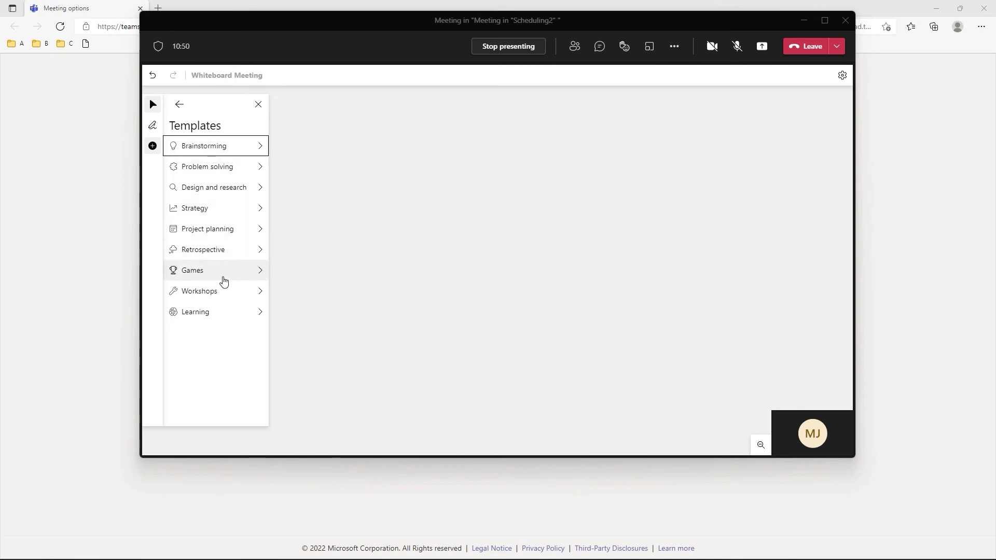
{"action": "left_click", "coordinate": [262, 148]}
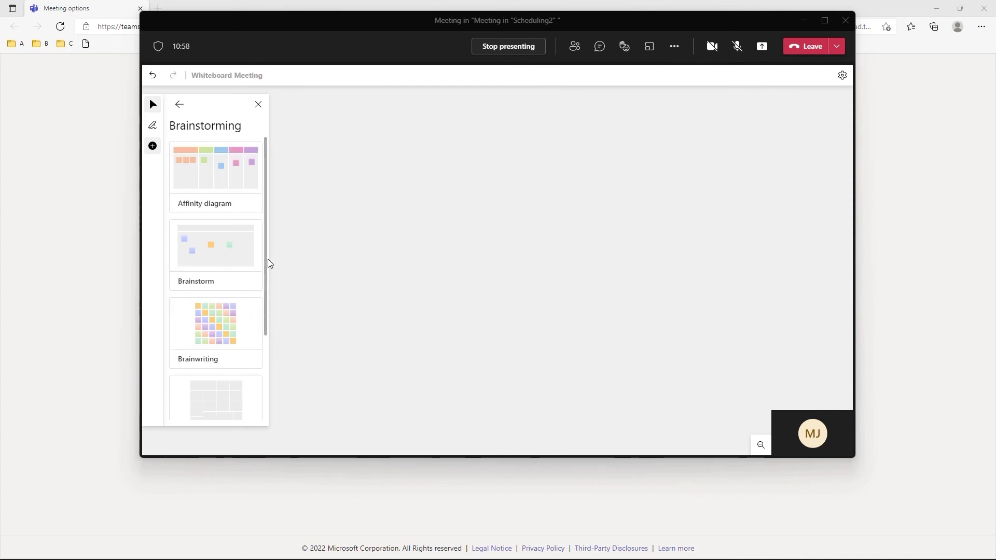
{"action": "scroll", "coordinate": [265, 280], "scroll_direction": "down", "scroll_amount": 3}
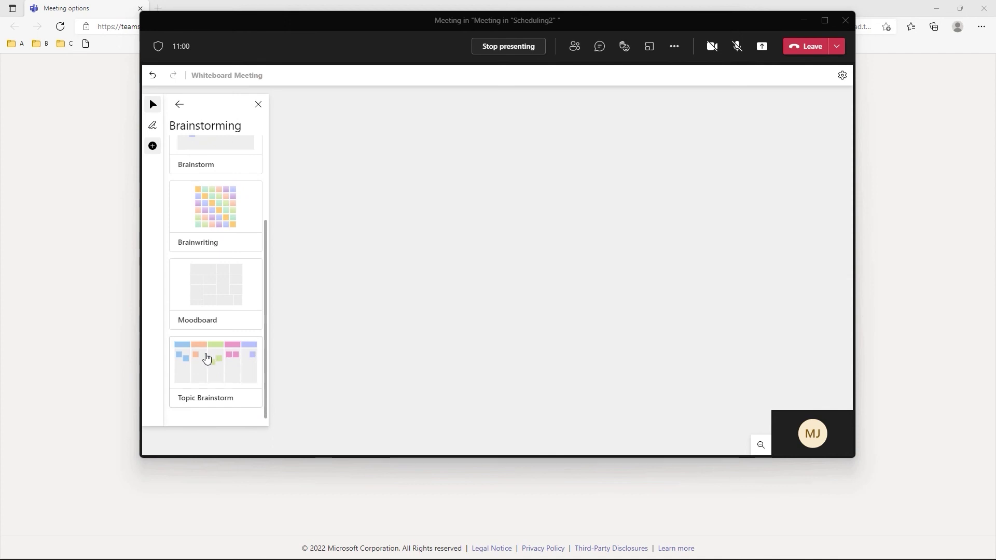
{"action": "left_click", "coordinate": [204, 365]}
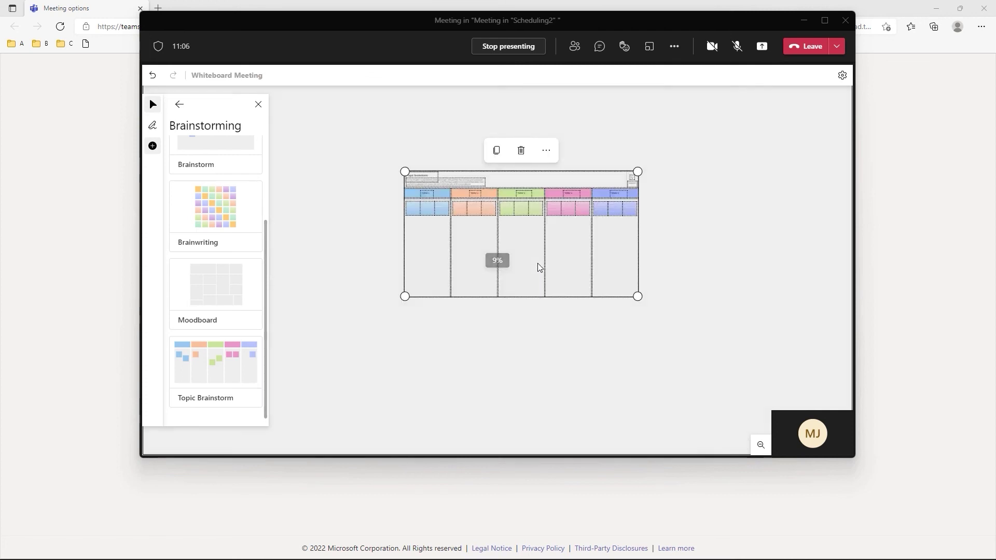
{"action": "left_click_drag", "start_coordinate": [394, 320], "coordinate": [345, 341]}
{"action": "left_click_drag", "start_coordinate": [337, 104], "coordinate": [378, 151]}
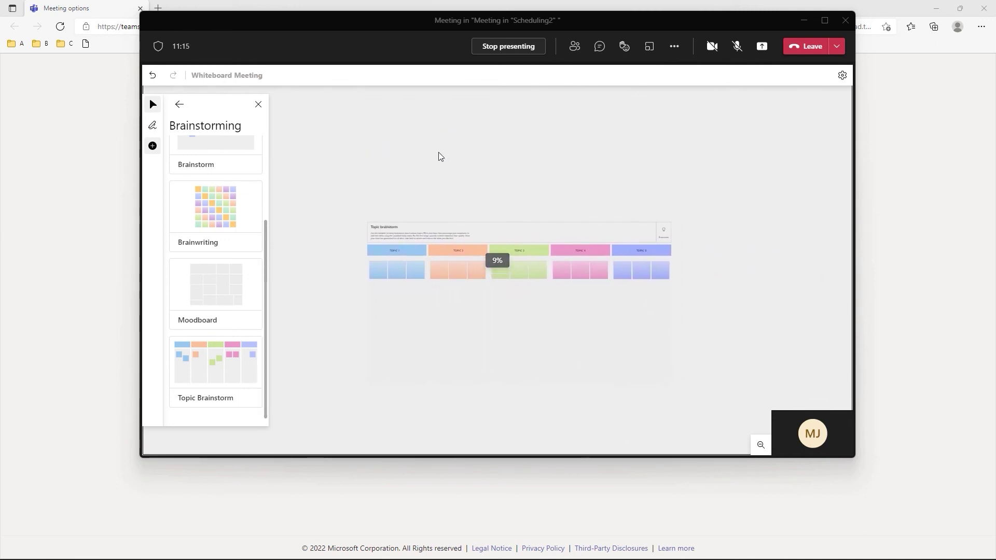
{"action": "left_click_drag", "start_coordinate": [472, 169], "coordinate": [466, 152]}
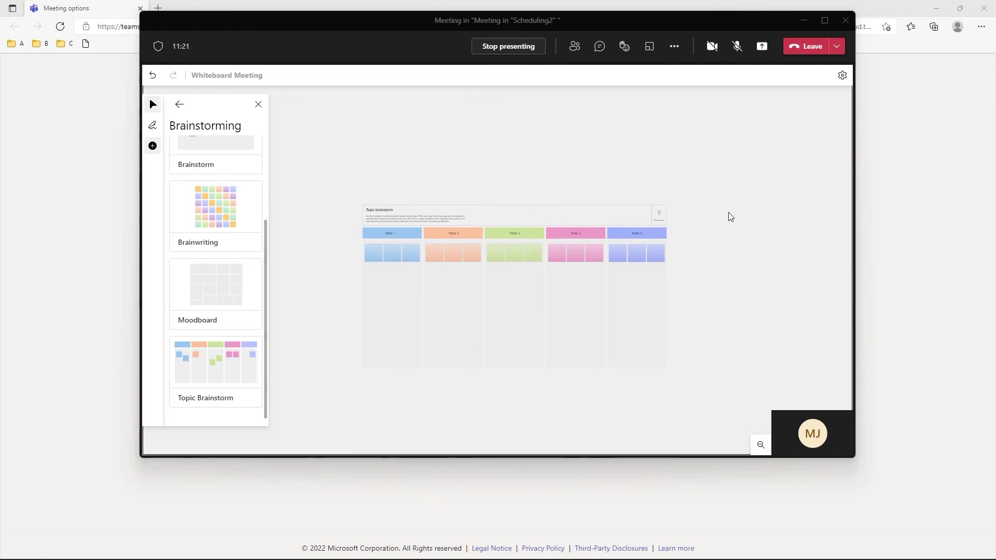
{"action": "scroll", "coordinate": [730, 216], "scroll_direction": "up", "scroll_amount": 1}
{"action": "scroll", "coordinate": [730, 216], "scroll_direction": "up", "scroll_amount": 2}
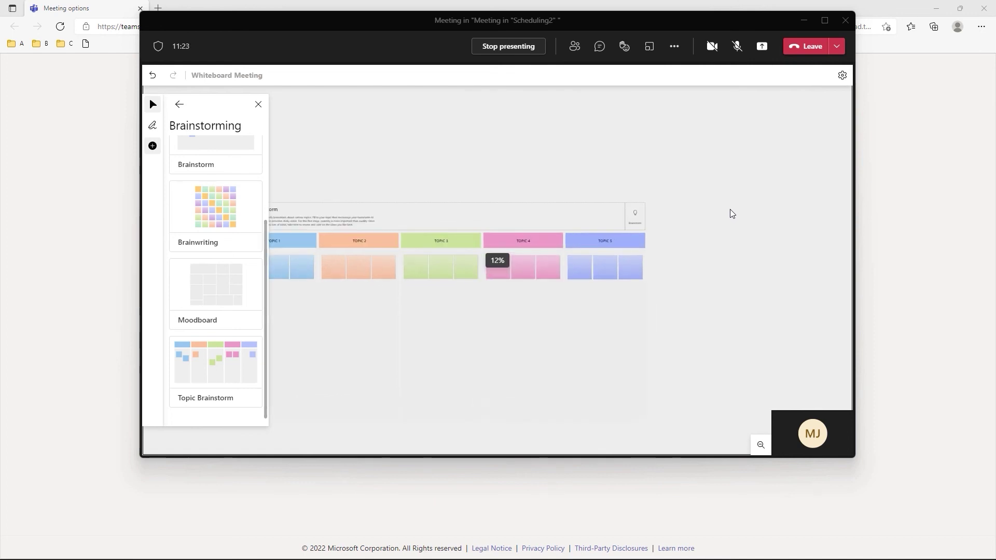
- Enlarge the Topic Brainstorm template slightly on the whiteboard by stretching it from its upper-right corner
{"action": "scroll", "coordinate": [733, 213], "scroll_direction": "up", "scroll_amount": 1}
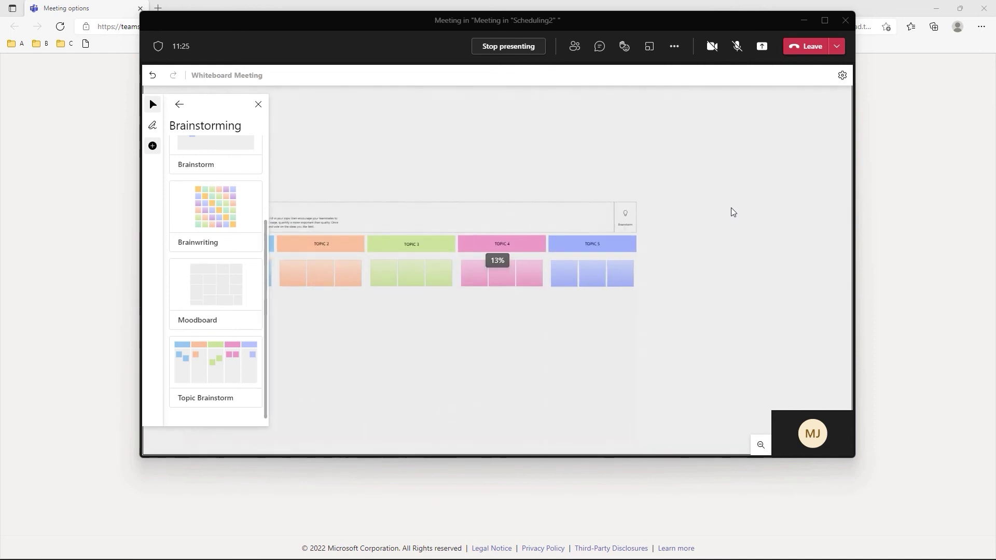
{"action": "scroll", "coordinate": [732, 213], "scroll_direction": "down", "scroll_amount": 3}
{"action": "scroll", "coordinate": [733, 212], "scroll_direction": "down", "scroll_amount": 2}
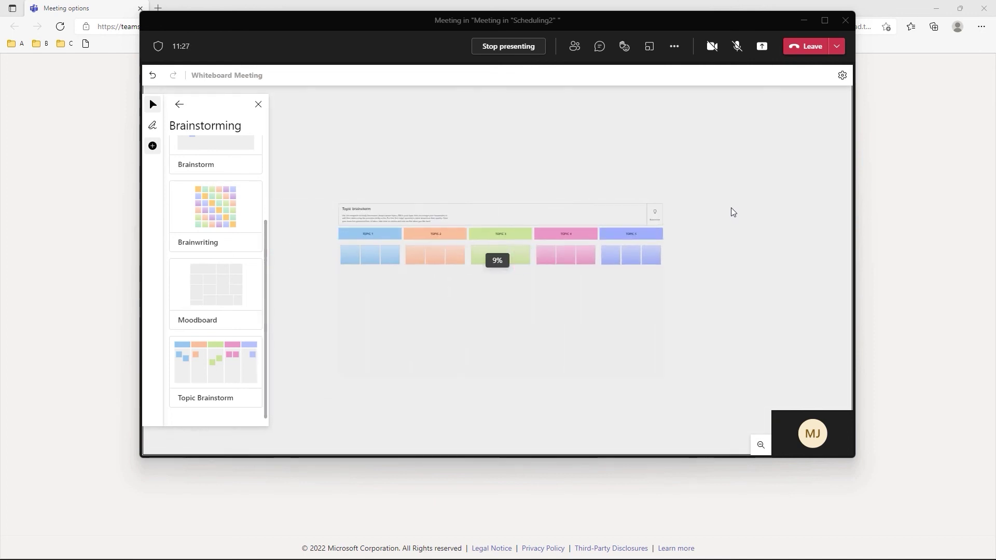
{"action": "scroll", "coordinate": [734, 212], "scroll_direction": "up", "scroll_amount": 2}
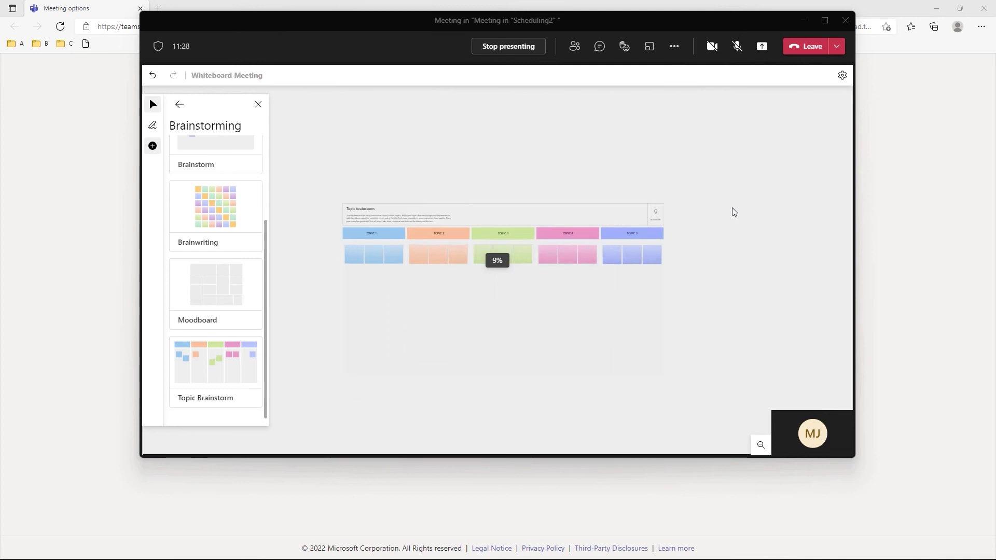
{"action": "left_click", "coordinate": [556, 206]}
{"action": "left_click", "coordinate": [611, 163]}
{"action": "left_click_drag", "start_coordinate": [611, 163], "coordinate": [636, 146]}
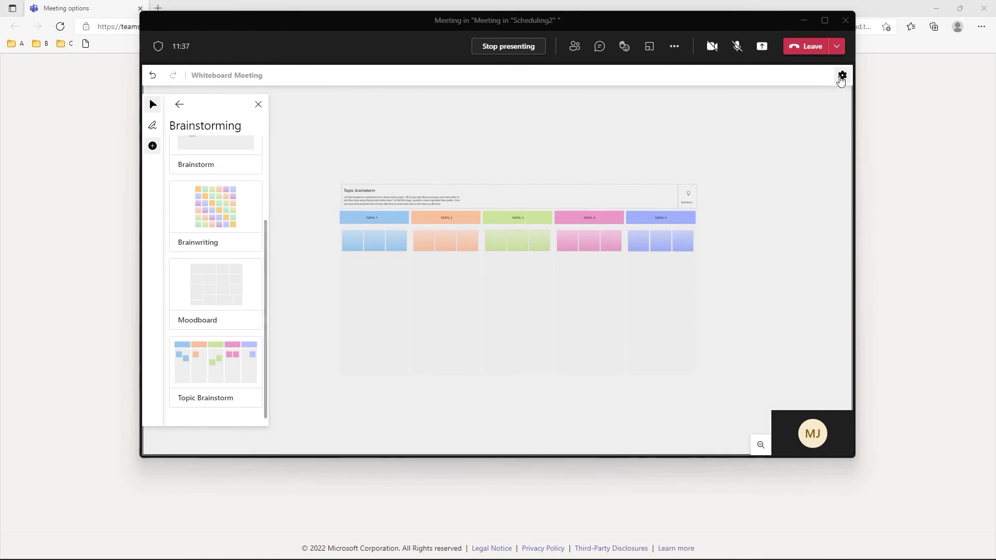
- Export the whiteboard as a standard-resolution image and save it to the Desktop as Whiteboard
{"action": "left_click", "coordinate": [842, 76]}
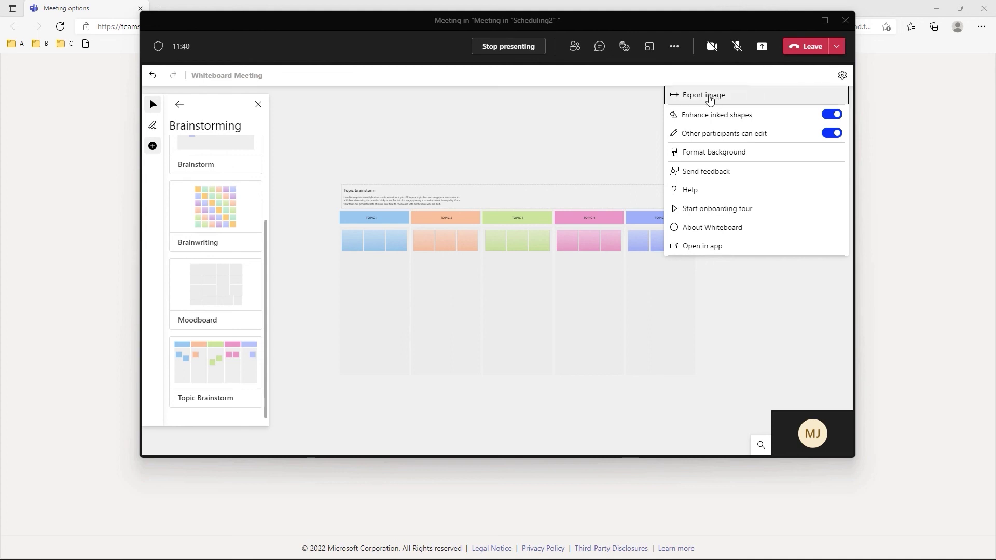
{"action": "left_click", "coordinate": [709, 99]}
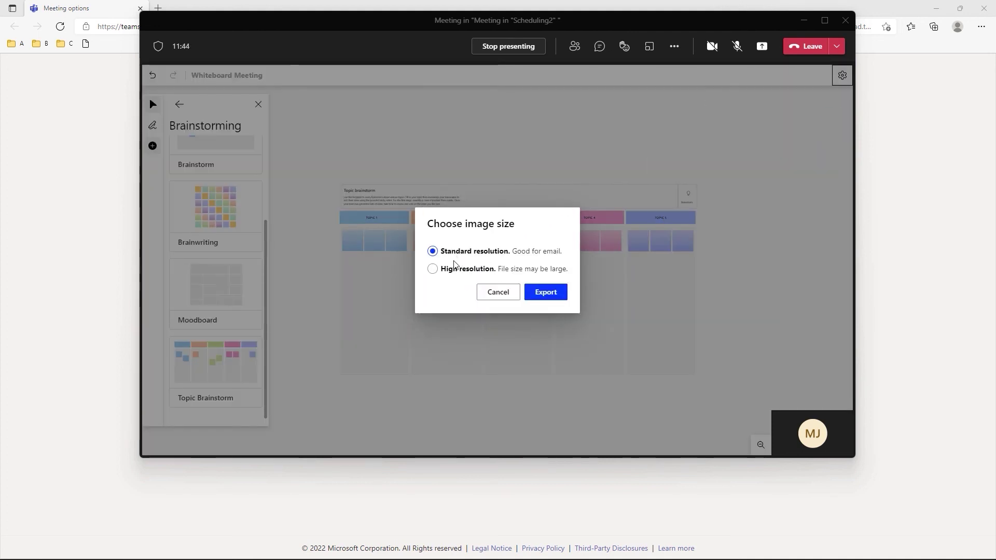
{"action": "left_click", "coordinate": [434, 270]}
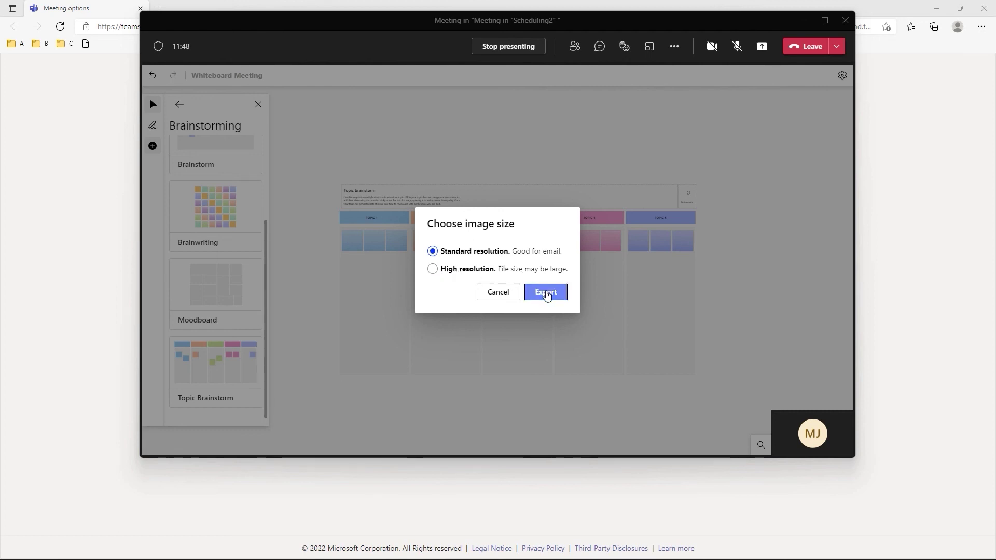
{"action": "left_click", "coordinate": [546, 293]}
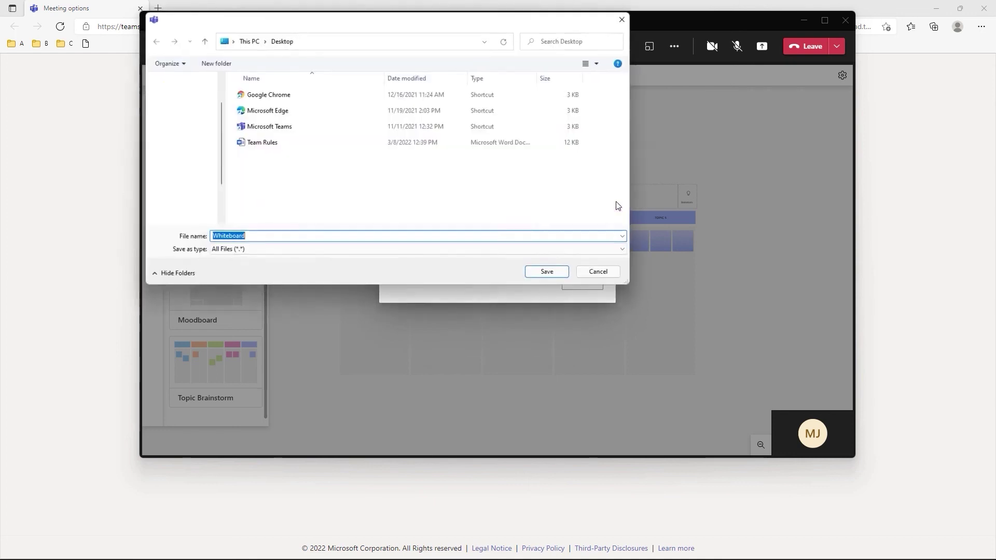
{"action": "left_click", "coordinate": [550, 273]}
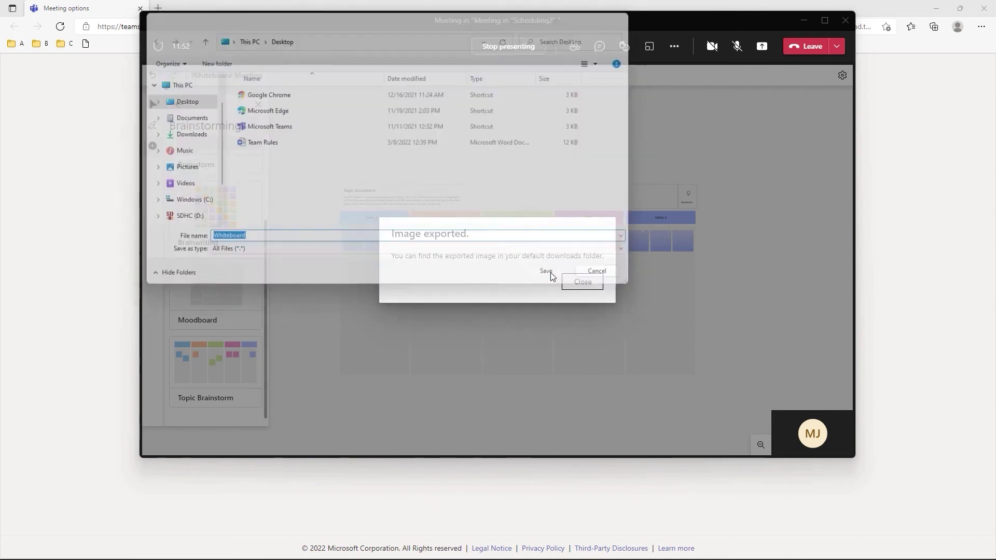
{"action": "left_click", "coordinate": [587, 284]}
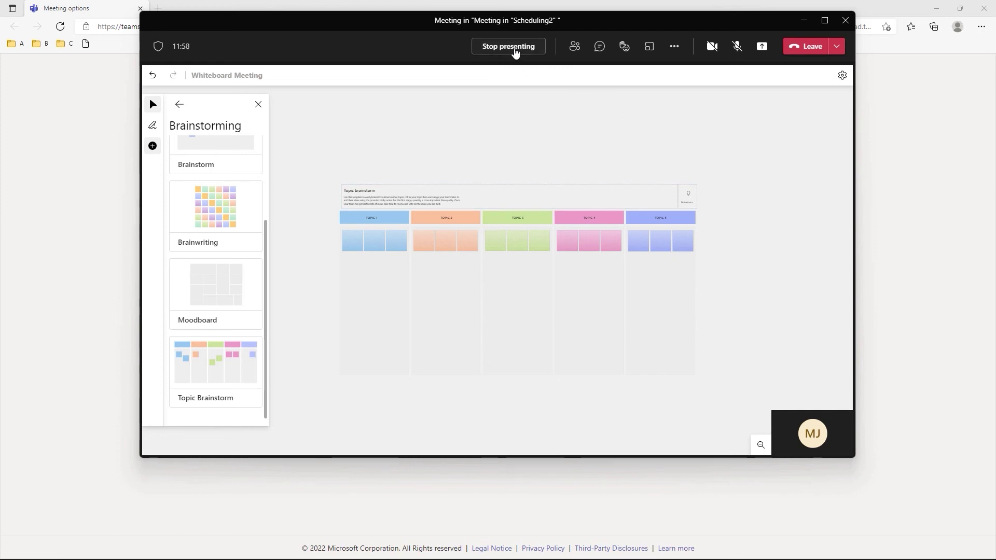
- Stop presenting the whiteboard and end the meeting for everyone
{"action": "left_click", "coordinate": [514, 48]}
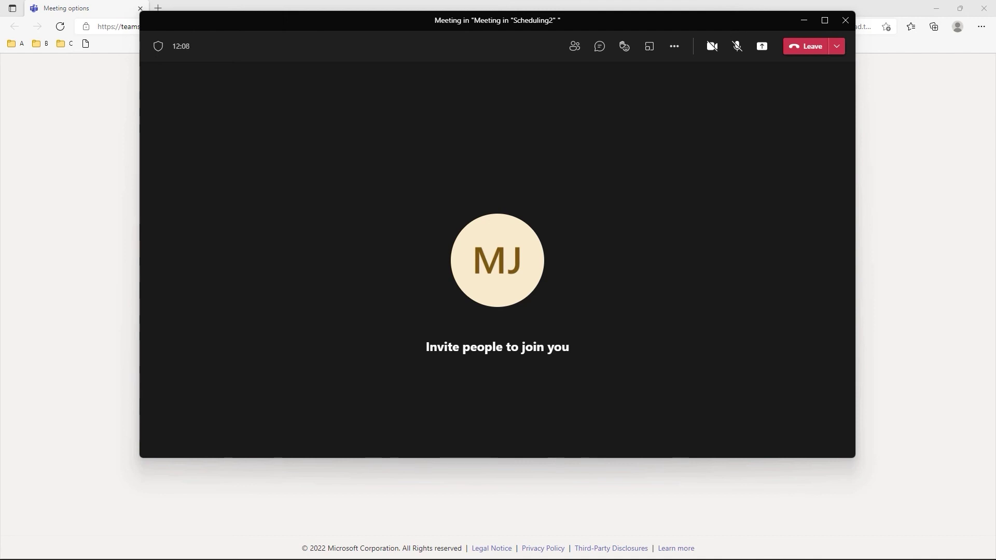
{"action": "left_click", "coordinate": [838, 48]}
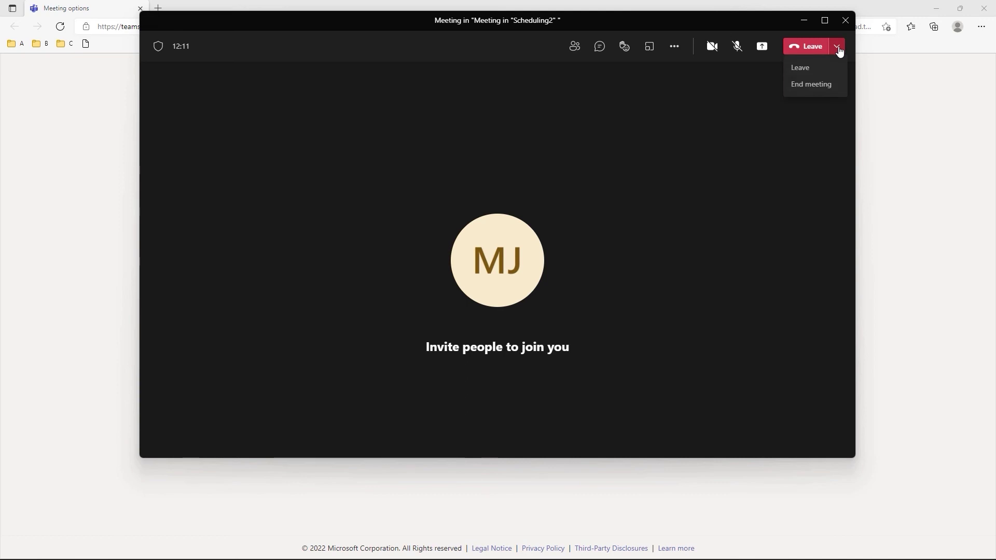
{"action": "left_click", "coordinate": [814, 89]}
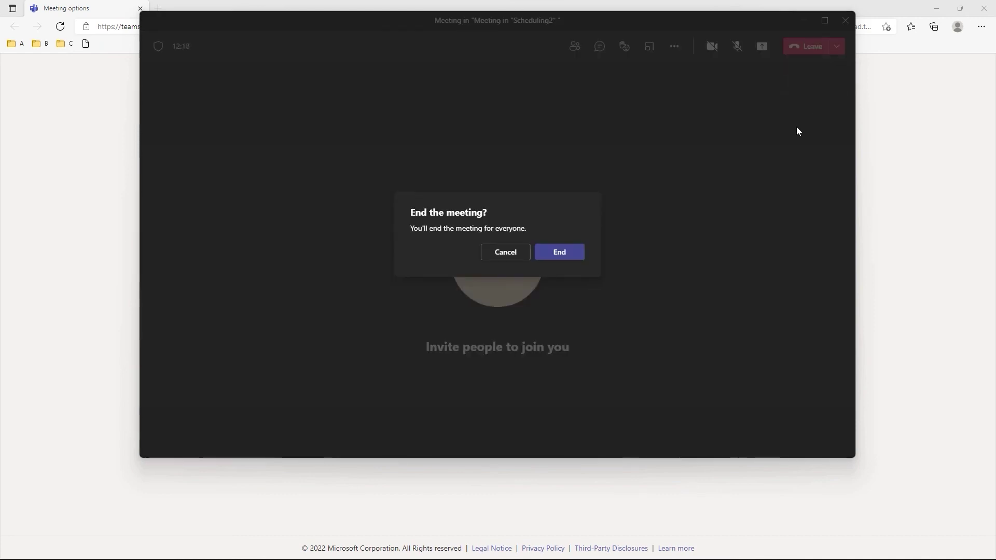
{"action": "left_click", "coordinate": [568, 258]}
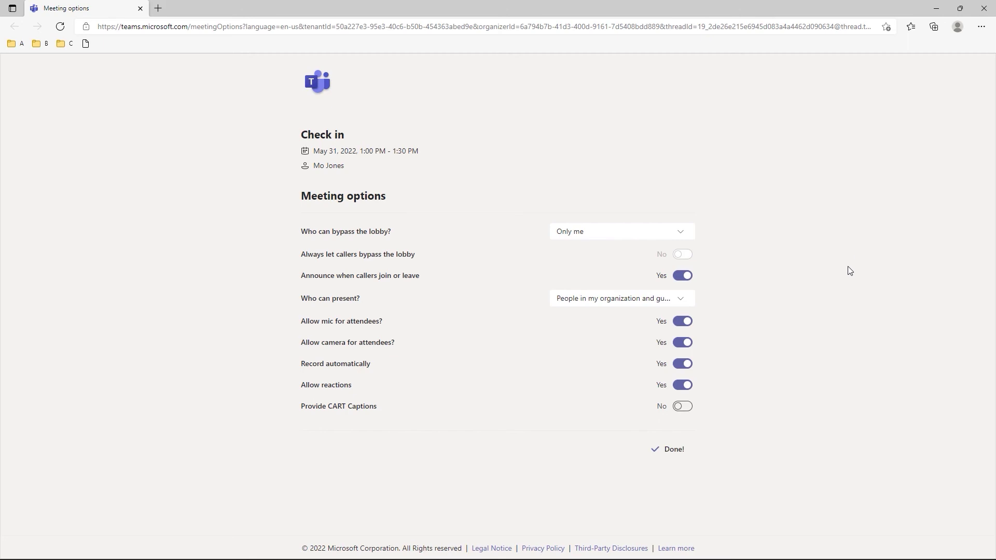
- Return to the Scheduling2 channel's posts in Teams and save the ended meeting's attendance report to the Desktop as meetingAttendanceReport(Scheduling2)
{"action": "mouse_move", "coordinate": [602, 554]}
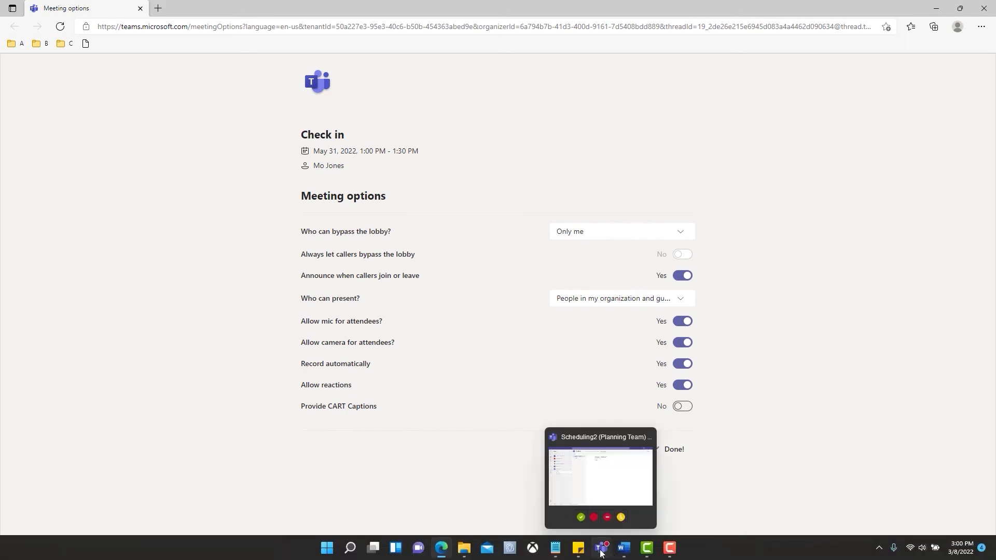
{"action": "left_click", "coordinate": [598, 512]}
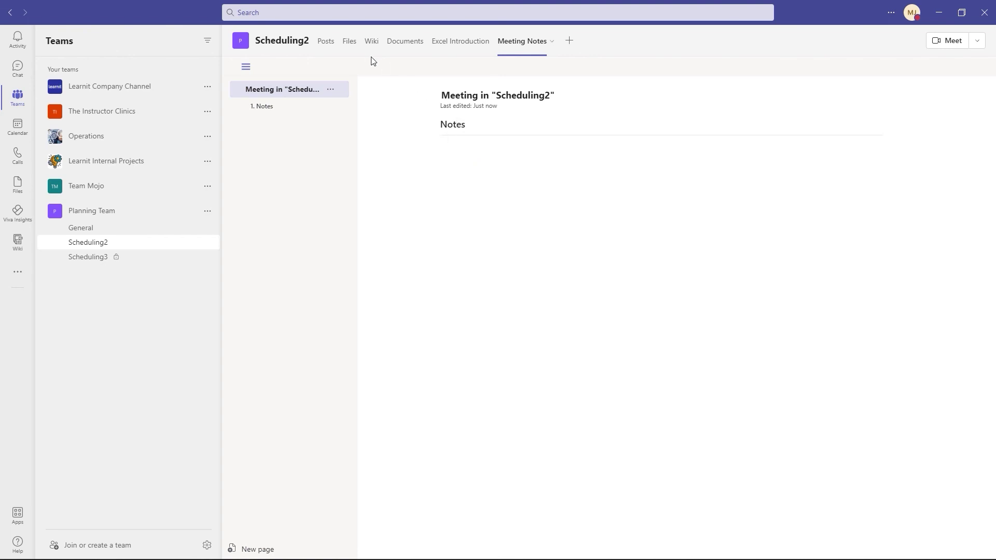
{"action": "left_click", "coordinate": [94, 245]}
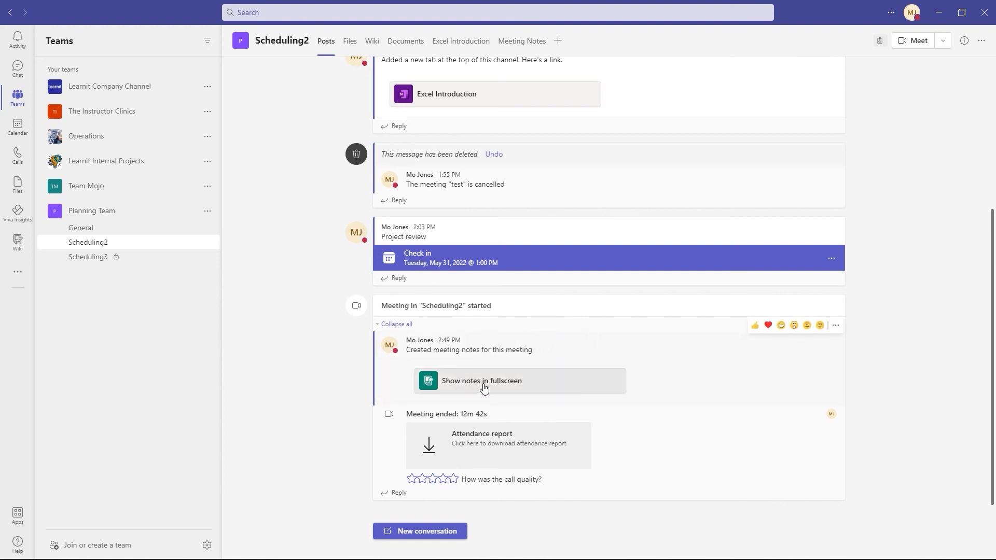
{"action": "left_click", "coordinate": [478, 445]}
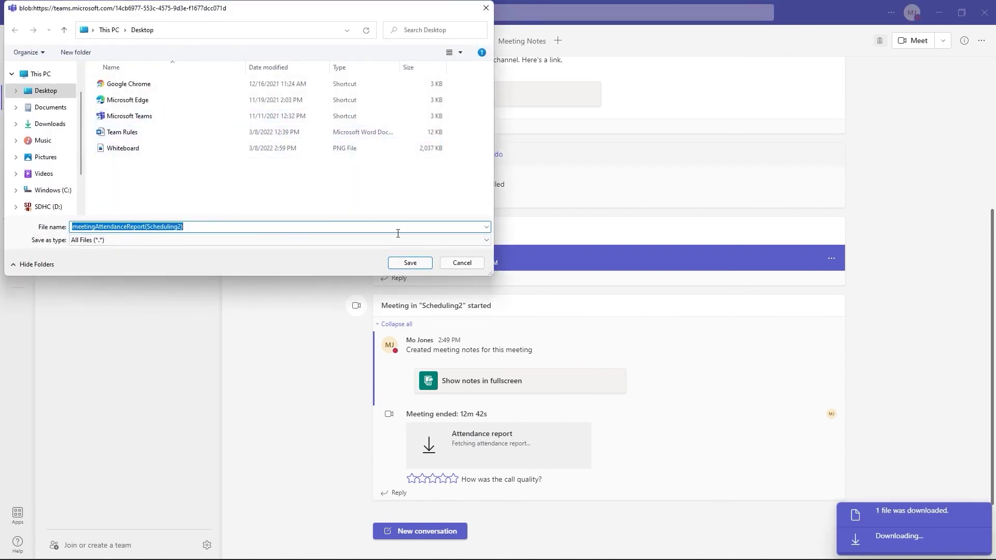
{"action": "left_click", "coordinate": [411, 263]}
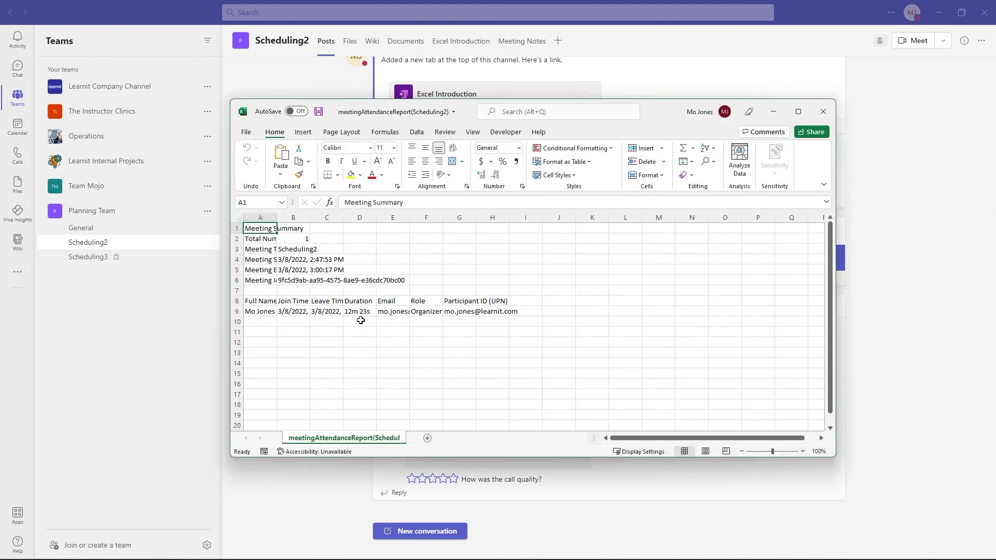
- Auto-fit all column widths in the attendance report in Excel, check the participant row, and minimize the workbook
{"action": "left_click", "coordinate": [239, 218]}
{"action": "double_click", "coordinate": [376, 218]}
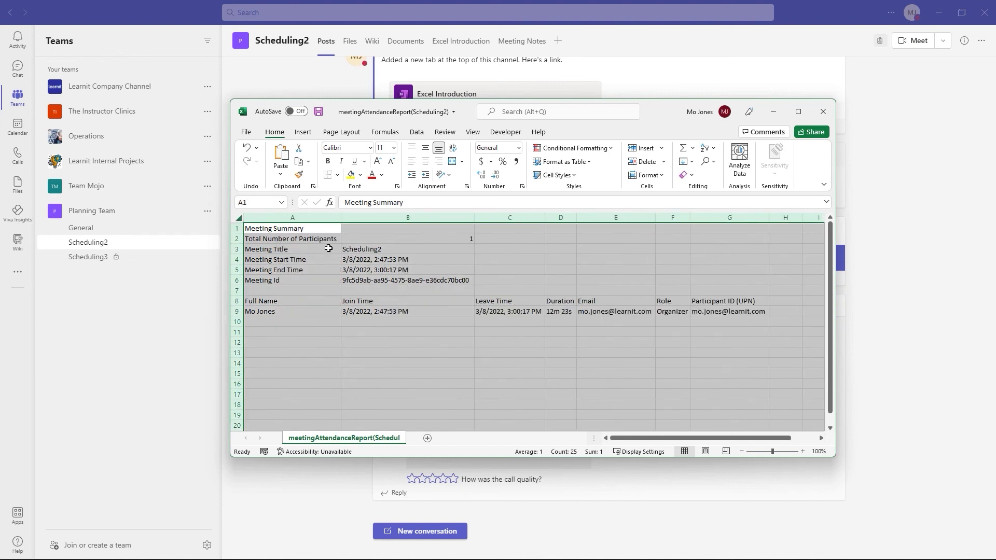
{"action": "left_click", "coordinate": [270, 311]}
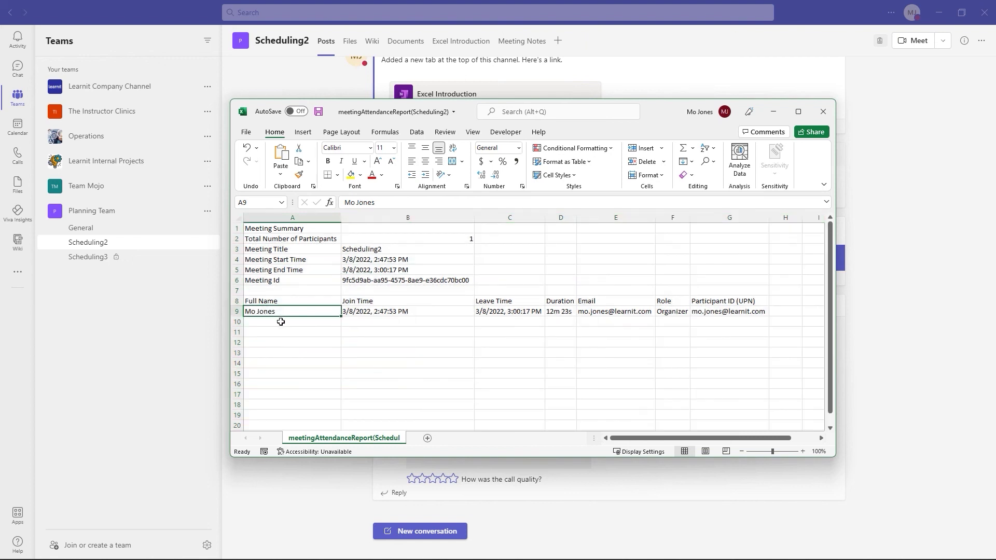
{"action": "left_click", "coordinate": [280, 322]}
{"action": "left_click", "coordinate": [283, 331]}
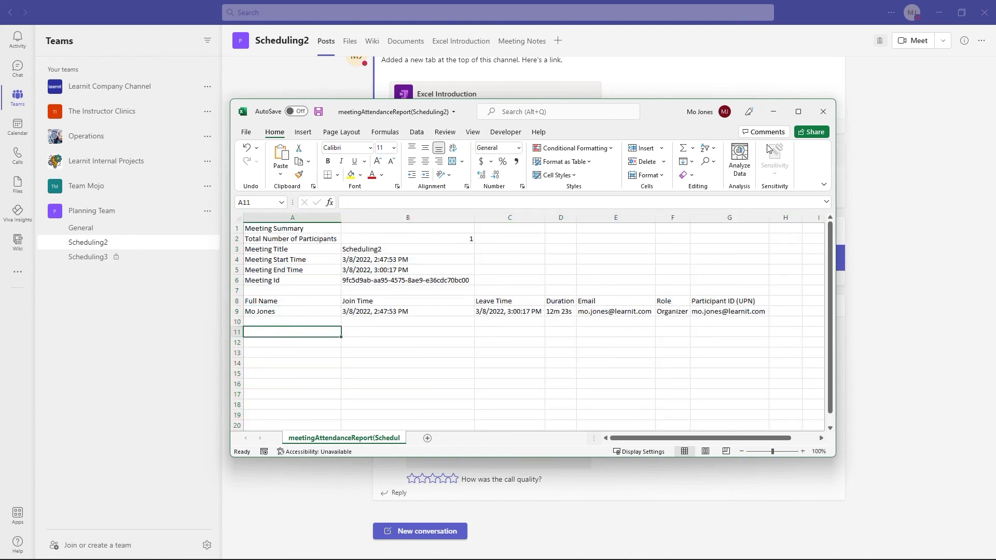
{"action": "left_click", "coordinate": [773, 112]}
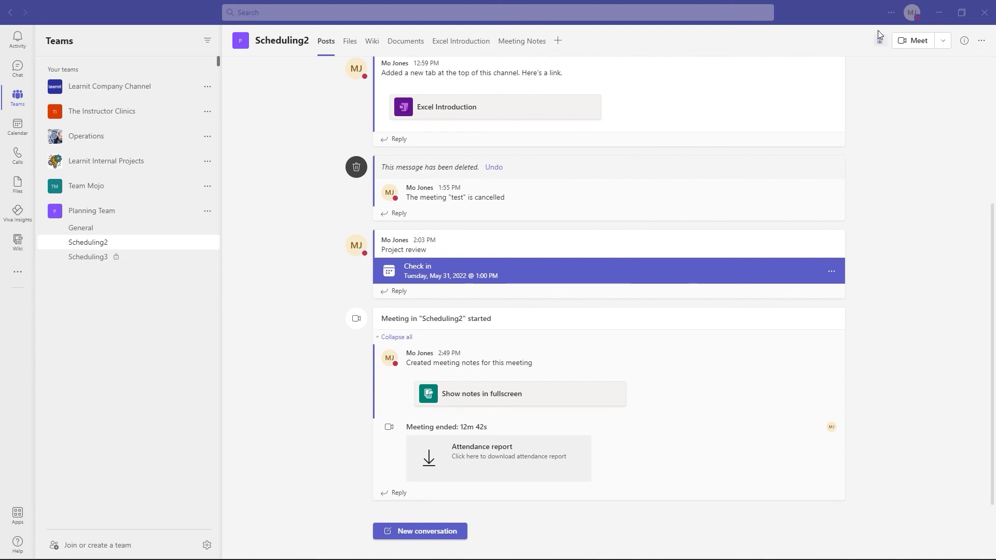
- In the general Teams settings, try the Dark and High contrast themes, return to Default, and set the chat density to Compact
{"action": "left_click", "coordinate": [889, 13]}
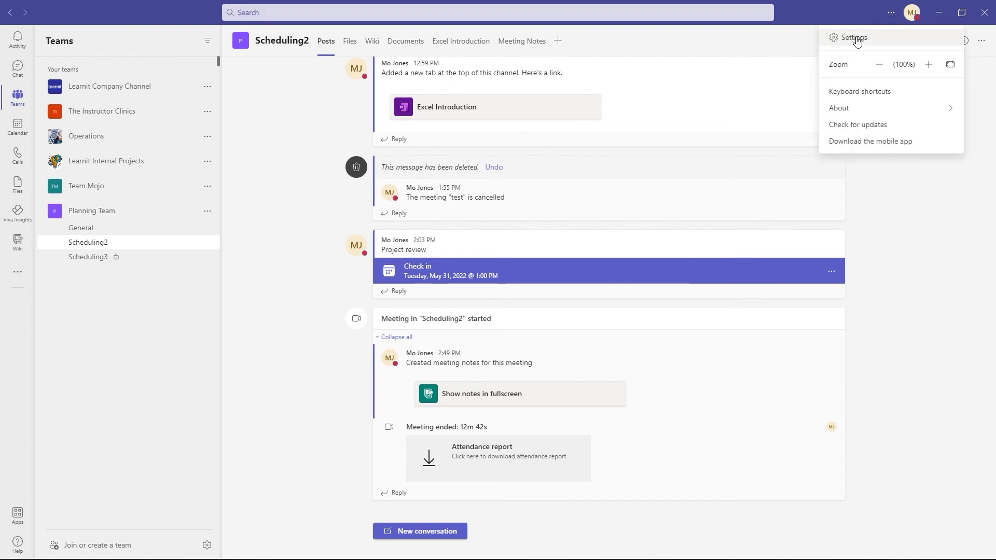
{"action": "left_click", "coordinate": [856, 38]}
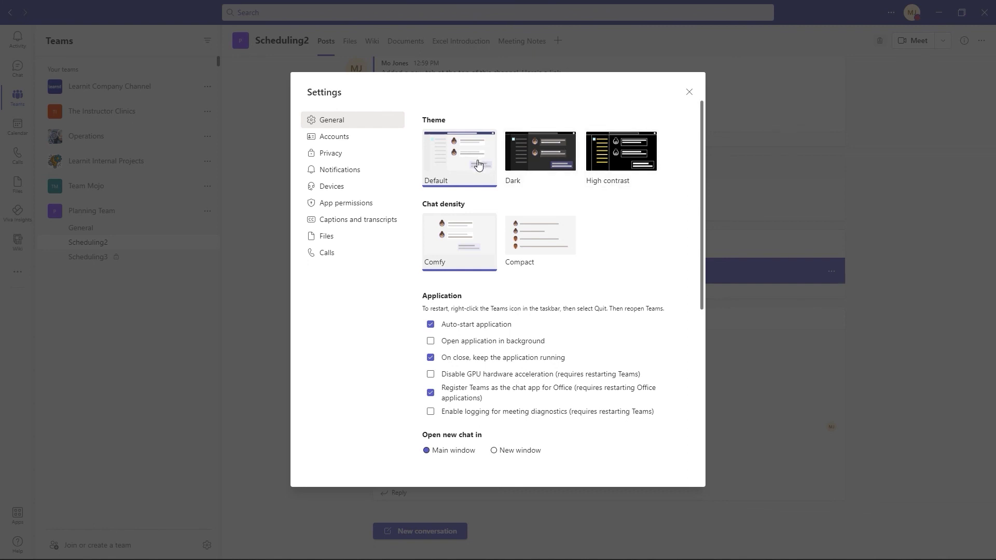
{"action": "left_click", "coordinate": [542, 162]}
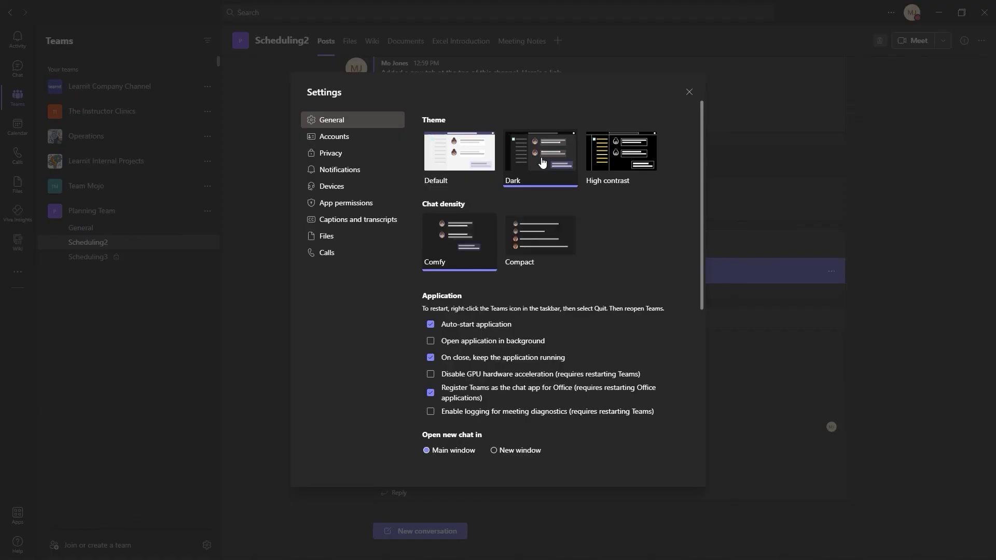
{"action": "left_click", "coordinate": [624, 153]}
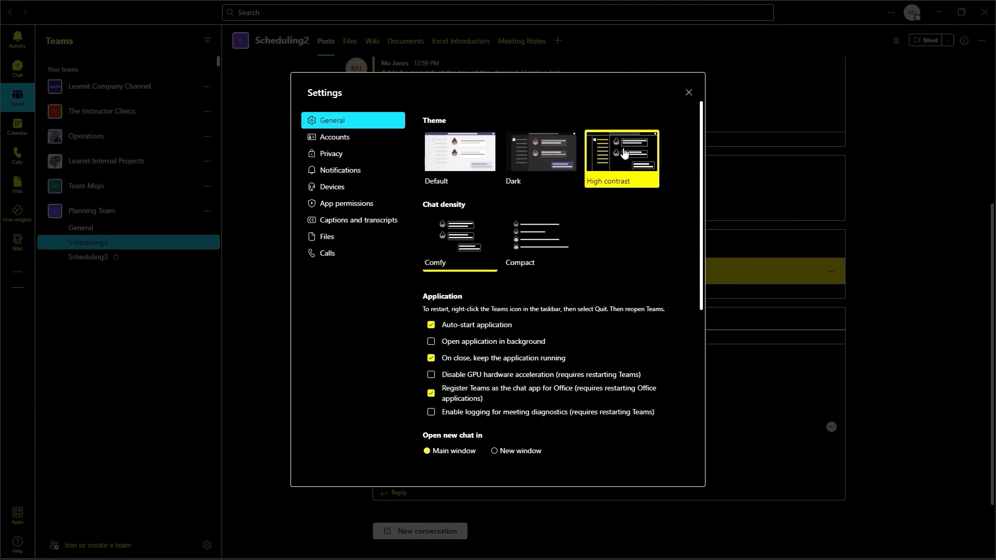
{"action": "left_click", "coordinate": [463, 158]}
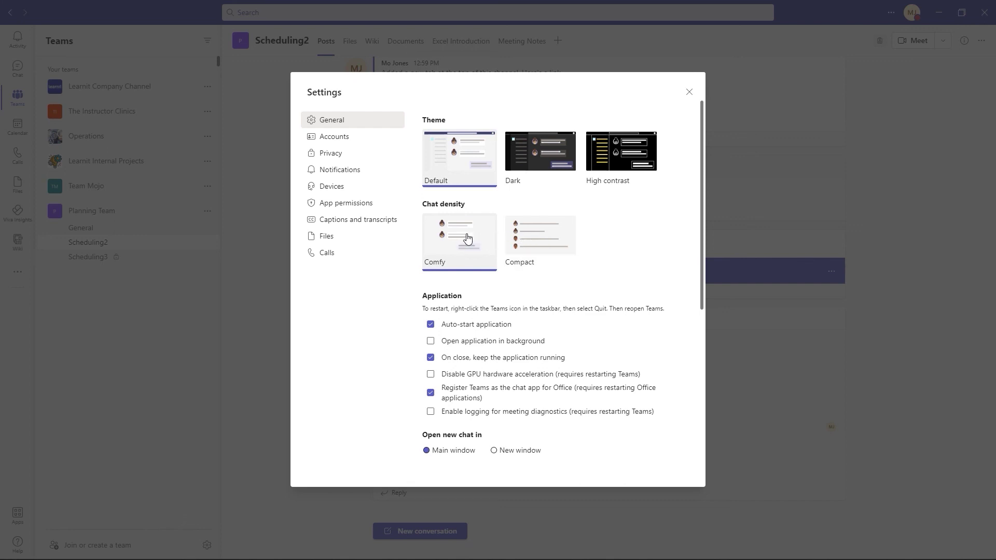
{"action": "left_click", "coordinate": [548, 242]}
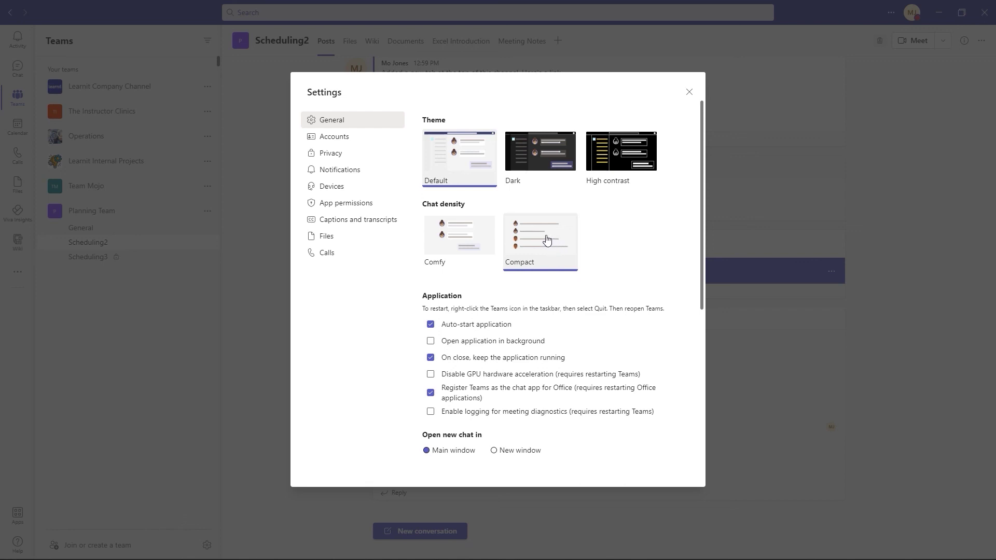
- Look over the privacy settings and available speakers, and set the microphone device to Microphone (Blue Snowball)
{"action": "left_click", "coordinate": [334, 158]}
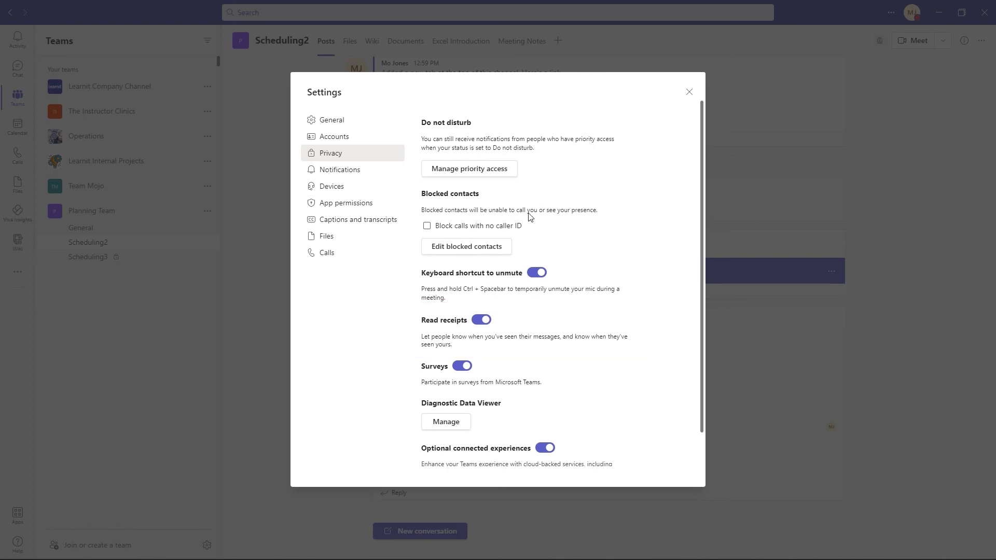
{"action": "left_click", "coordinate": [343, 193]}
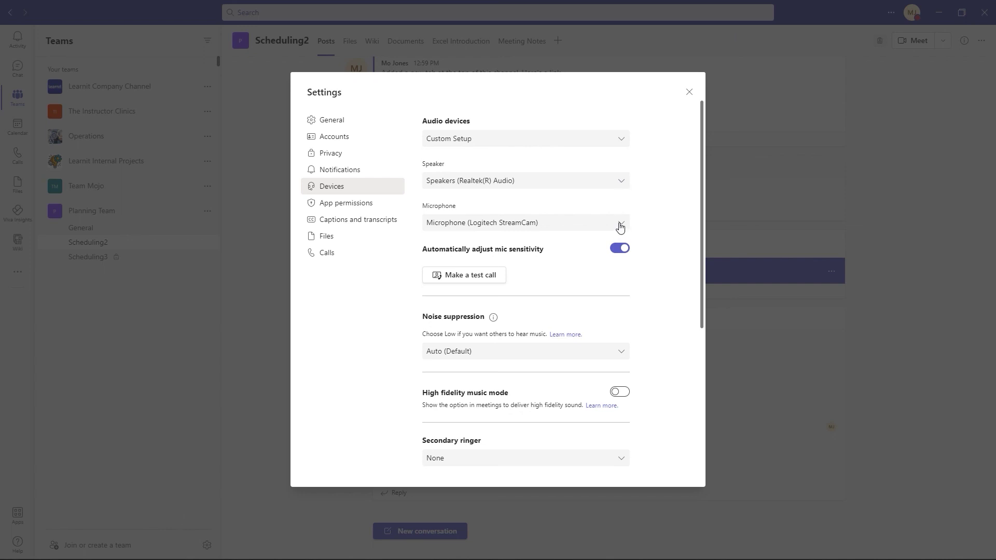
{"action": "left_click", "coordinate": [621, 183]}
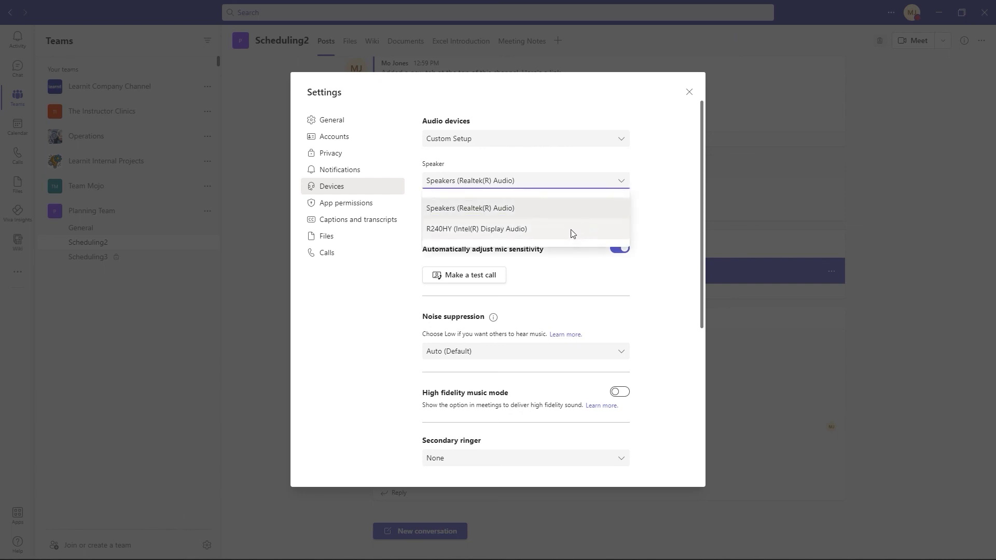
{"action": "left_click", "coordinate": [651, 203]}
{"action": "left_click", "coordinate": [622, 224]}
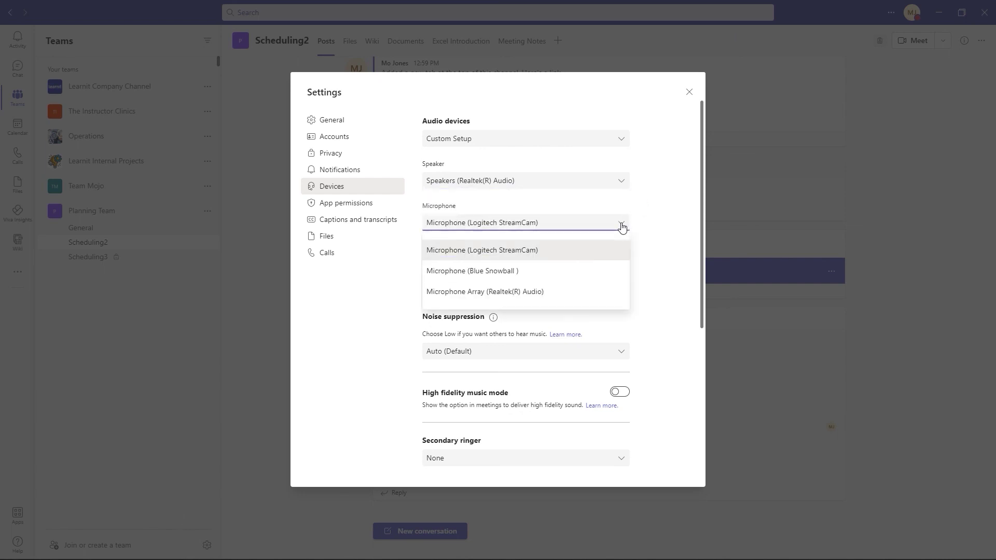
{"action": "left_click", "coordinate": [474, 271]}
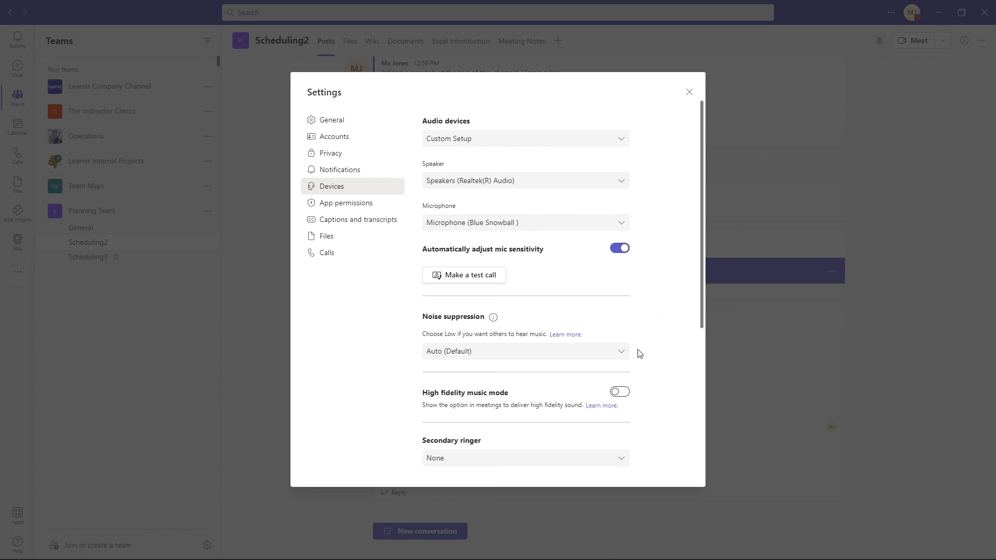
- Review the available noise suppression levels in the device settings, leaving Auto (Default) selected
{"action": "left_click", "coordinate": [622, 357]}
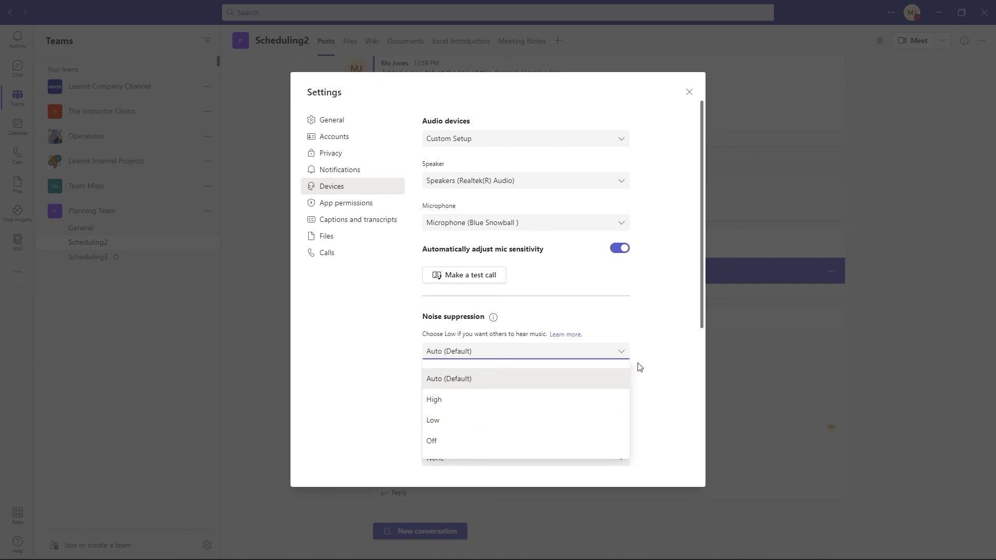
{"action": "left_click", "coordinate": [655, 345]}
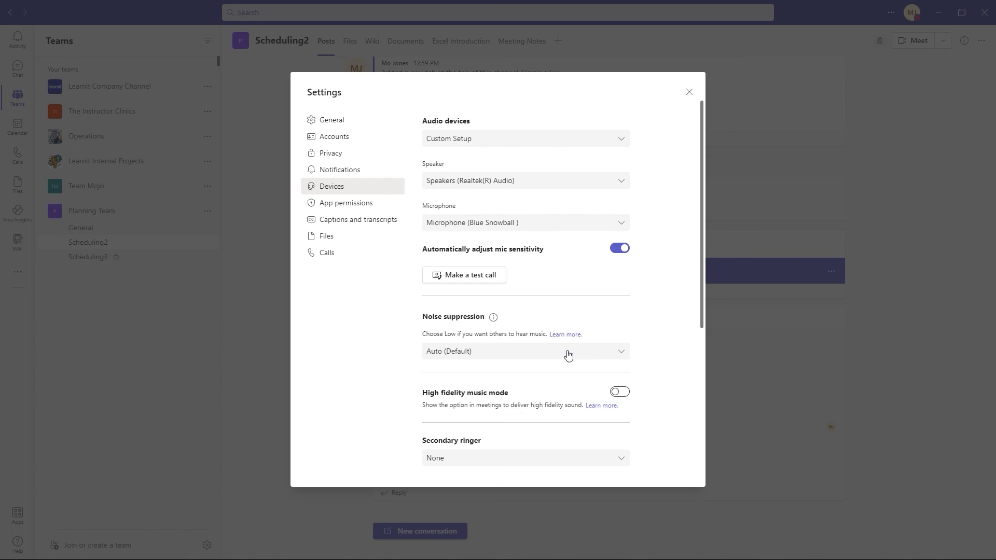
{"action": "left_click", "coordinate": [621, 352]}
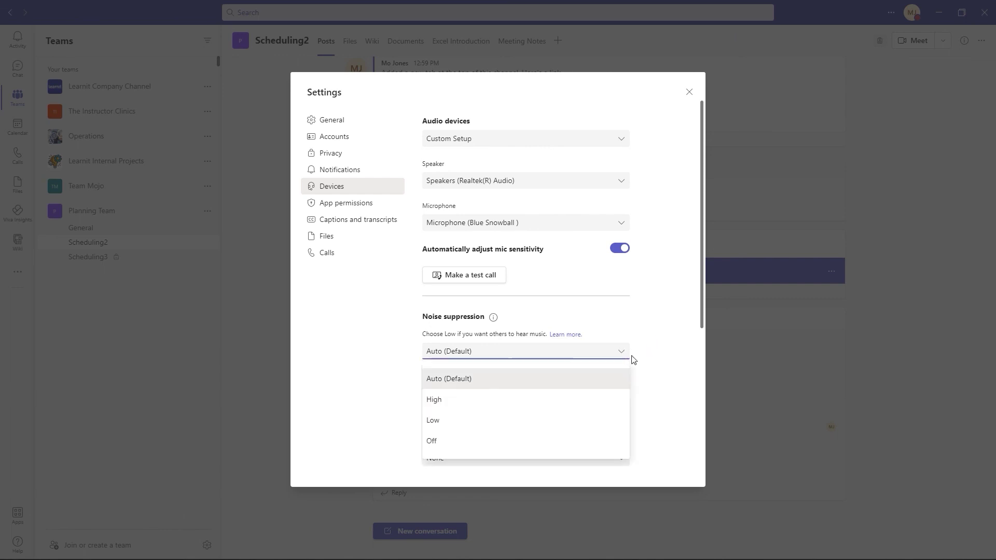
{"action": "left_click", "coordinate": [659, 307]}
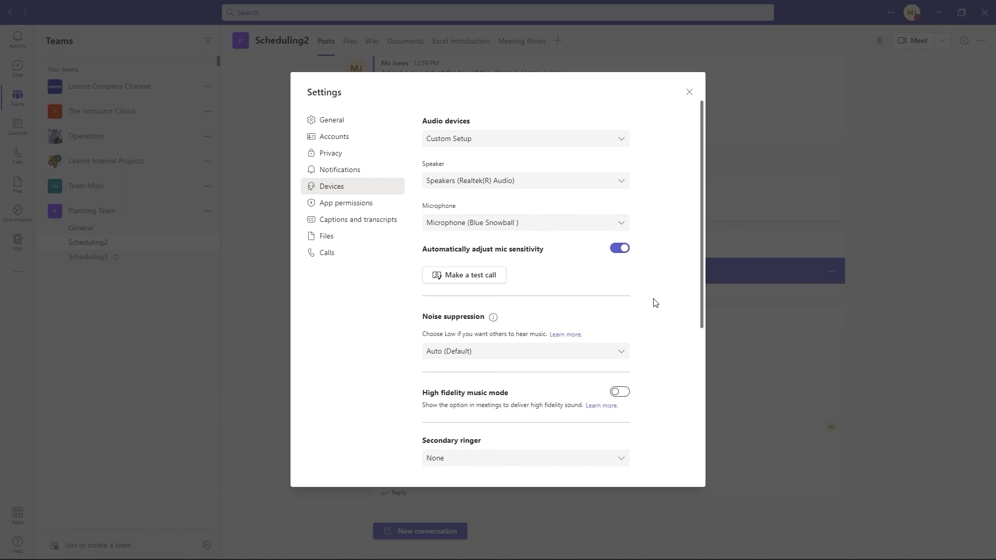
- Check the file open preference options for Word, PowerPoint, and Excel files, keep Teams, and close the settings
{"action": "left_click", "coordinate": [327, 241]}
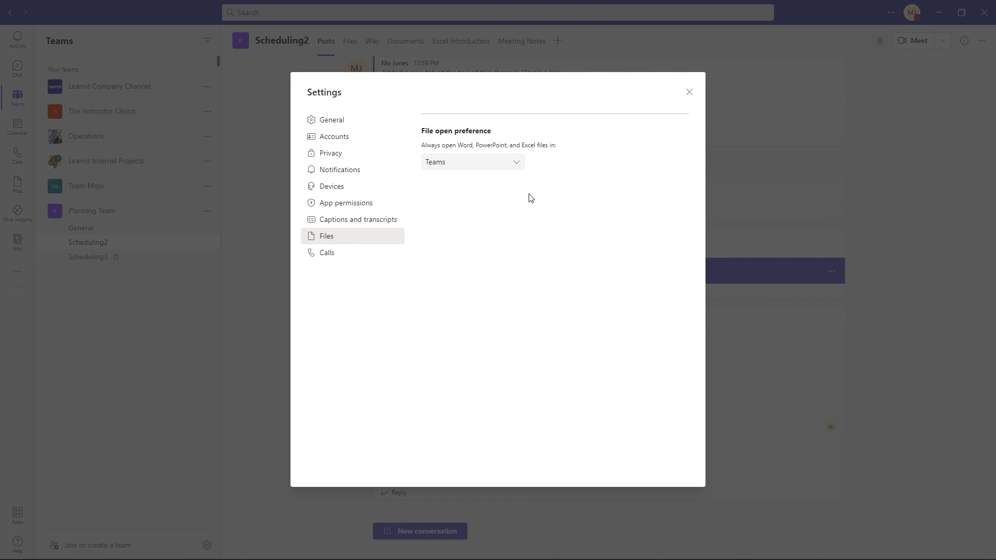
{"action": "left_click", "coordinate": [517, 165]}
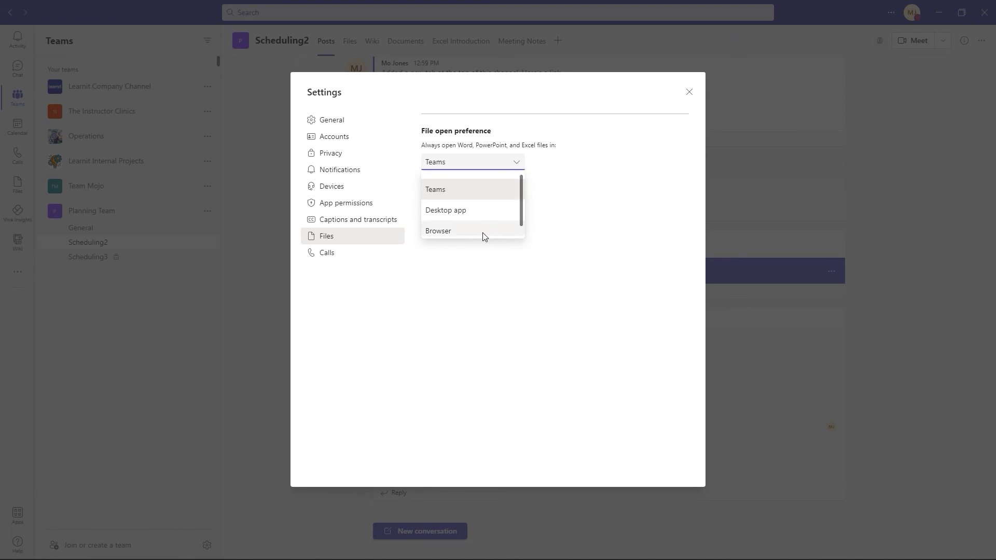
{"action": "left_click", "coordinate": [539, 291]}
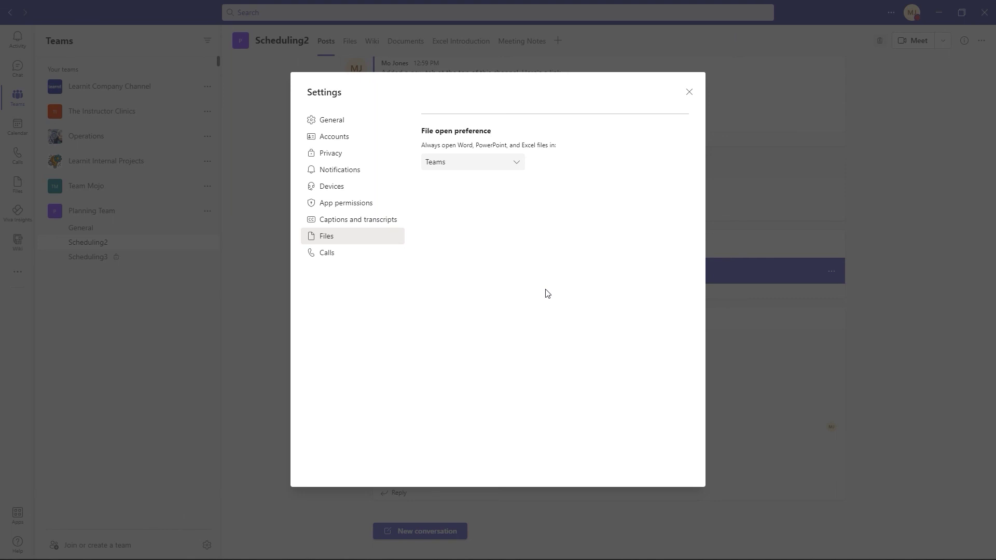
{"action": "left_click", "coordinate": [689, 93]}
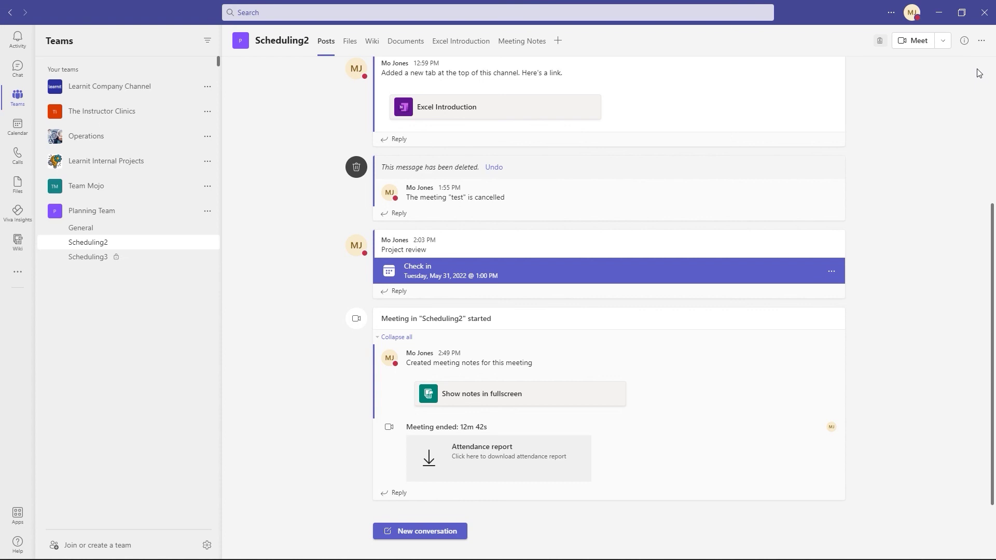
- Open the Scheduling2 channel's files in SharePoint and widen the browser window to see the full document library
{"action": "left_click", "coordinate": [981, 41]}
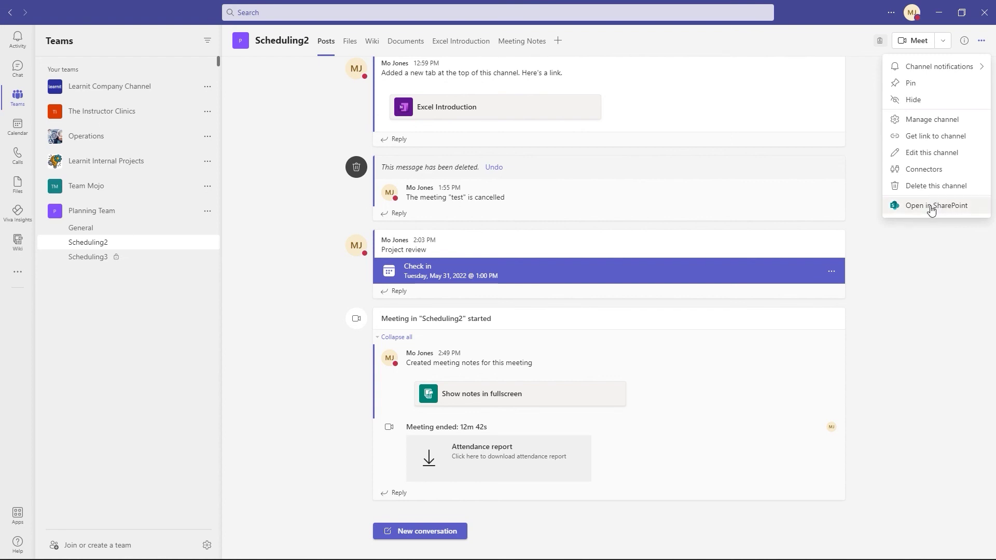
{"action": "left_click", "coordinate": [931, 207]}
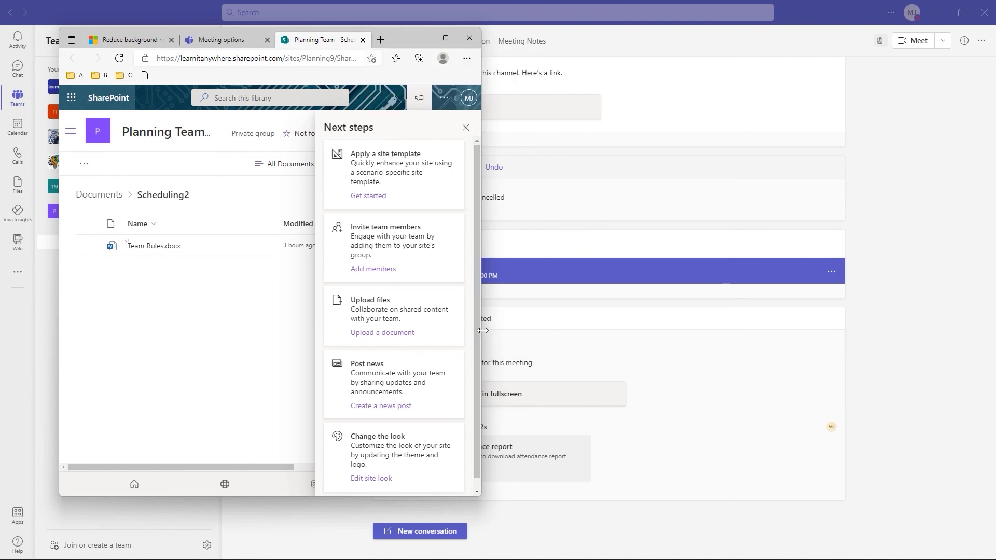
{"action": "left_click_drag", "start_coordinate": [481, 334], "coordinate": [897, 322]}
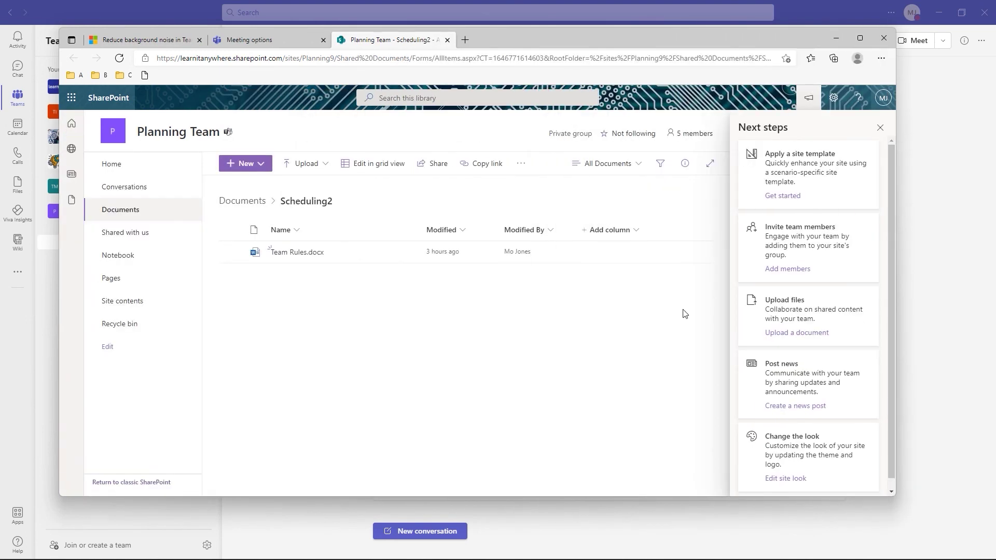
- In the Check in meeting options, let People in my organization and all callers bypass the lobby, and return to Teams
{"action": "mouse_move", "coordinate": [297, 259]}
{"action": "left_click", "coordinate": [262, 44]}
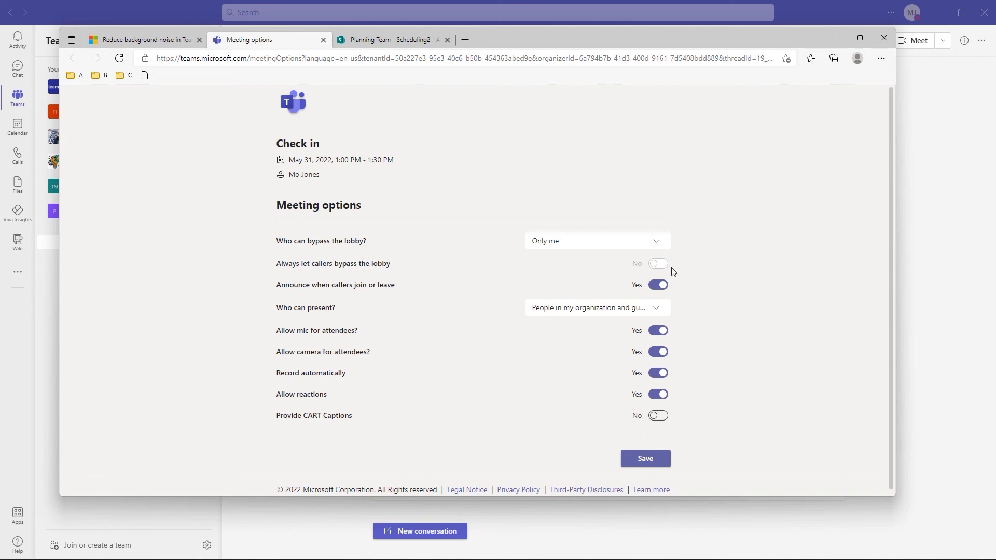
{"action": "left_click", "coordinate": [656, 242]}
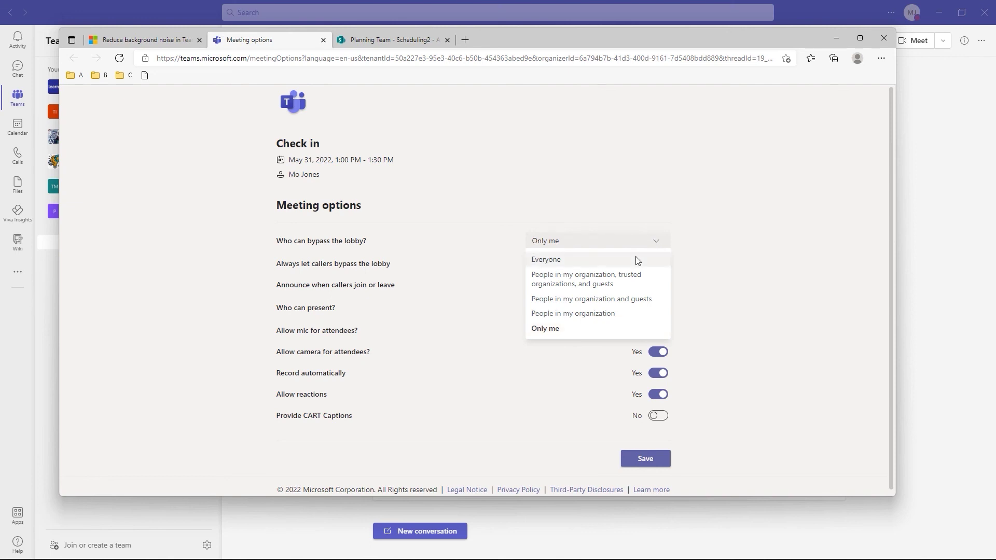
{"action": "left_click", "coordinate": [569, 314]}
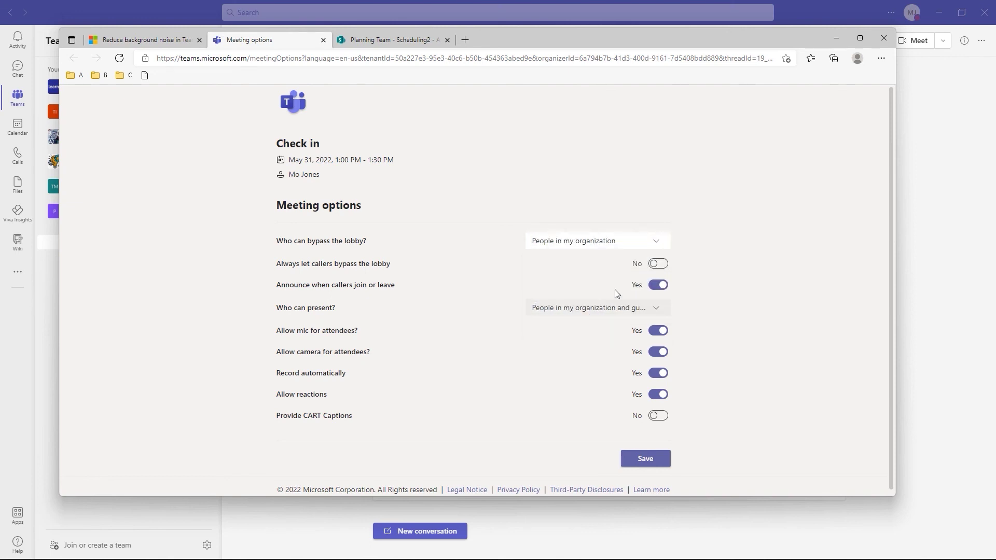
{"action": "left_click", "coordinate": [664, 266]}
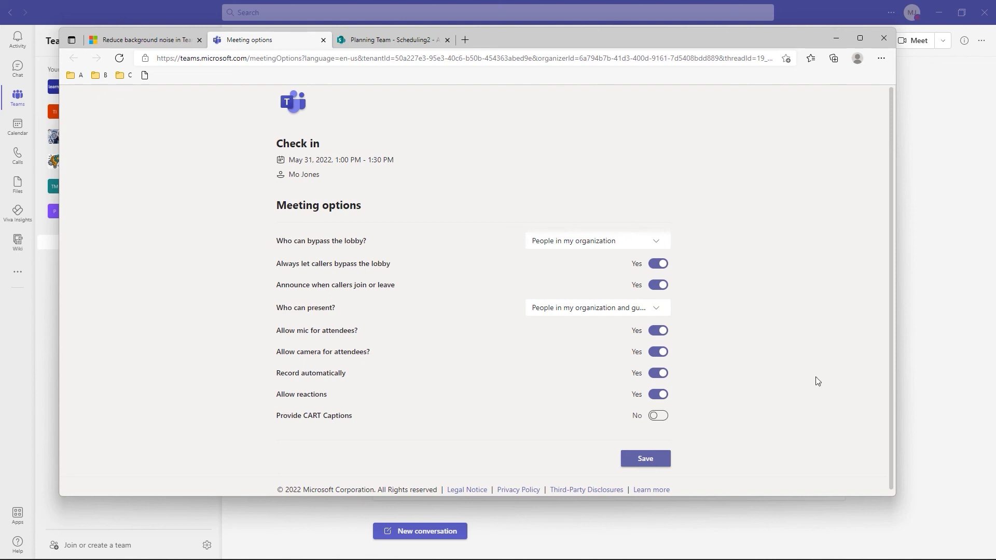
{"action": "left_click", "coordinate": [922, 161]}
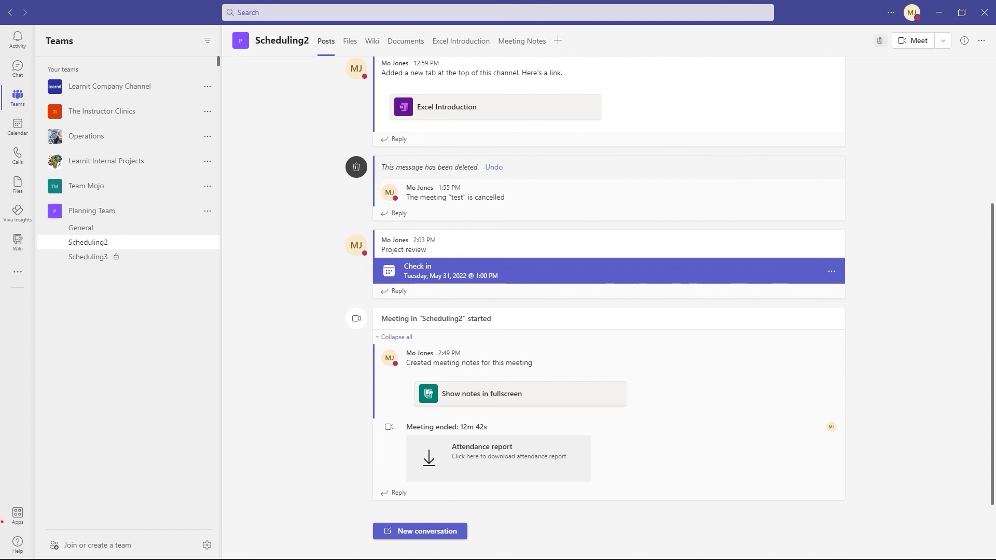
- Open the What's new page in Teams Help
{"action": "left_click_drag", "start_coordinate": [1, 525], "coordinate": [37, 556]}
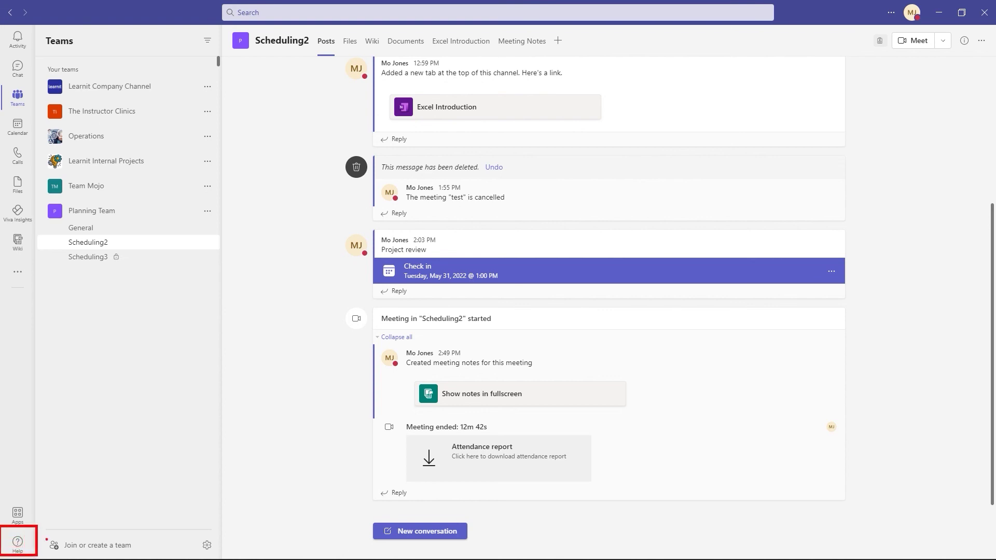
{"action": "key", "text": "Escape"}
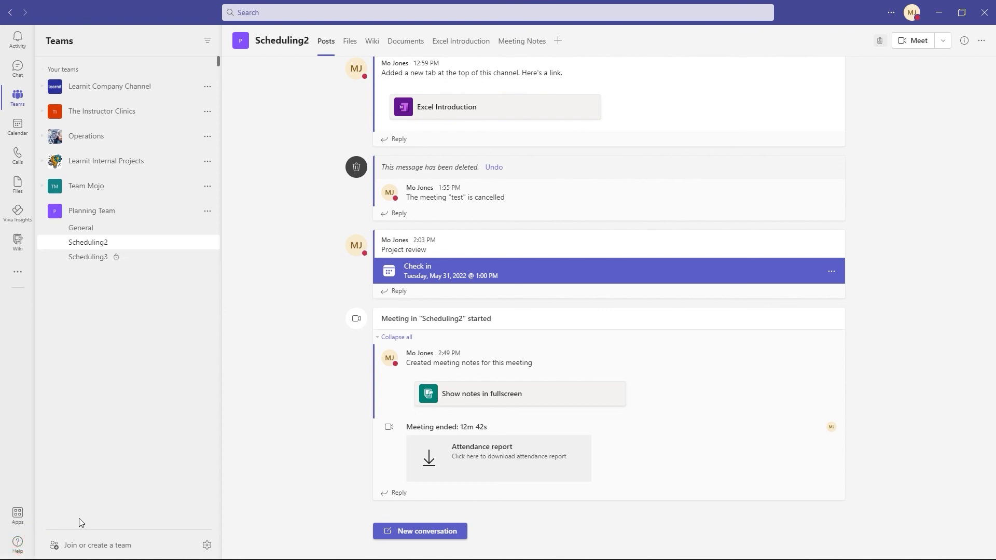
{"action": "left_click", "coordinate": [19, 545]}
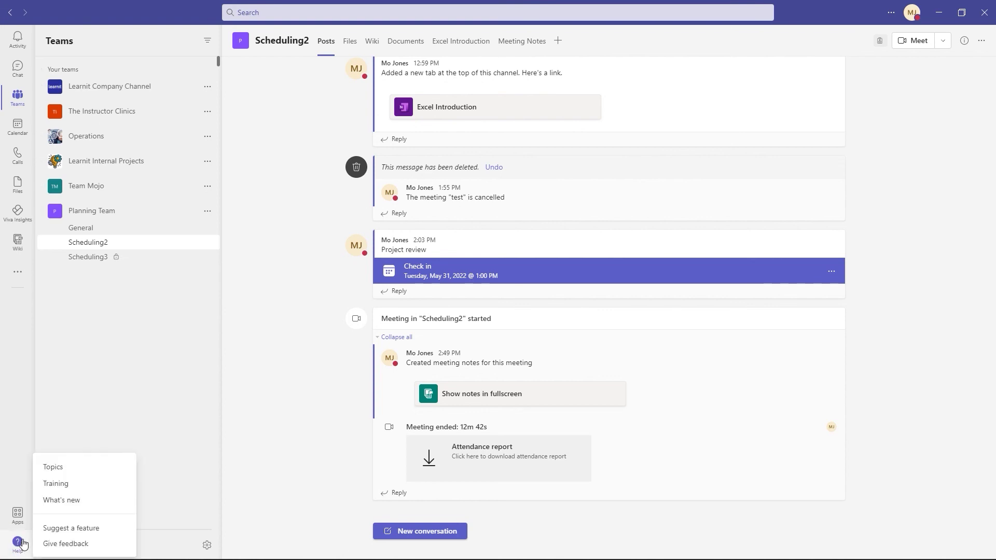
{"action": "left_click", "coordinate": [73, 503]}
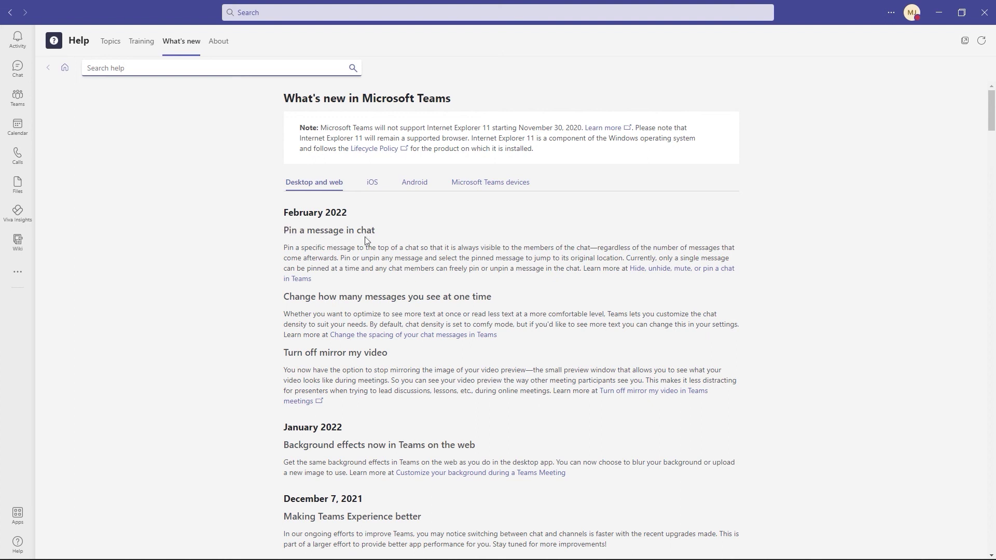
- Read the February 2022 entries on pinning a chat message and changing message density, highlighting the key passages
{"action": "left_click_drag", "start_coordinate": [283, 249], "coordinate": [733, 269]}
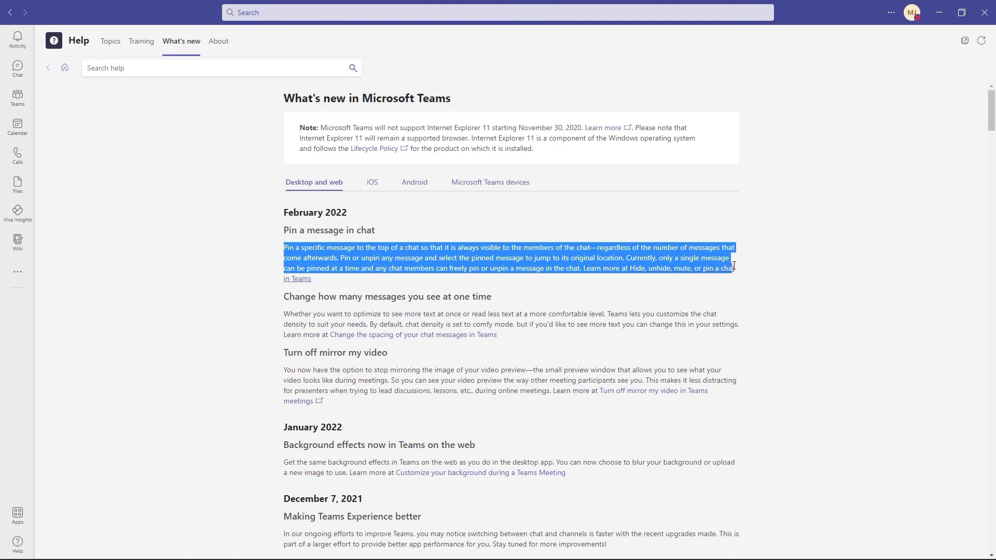
{"action": "left_click", "coordinate": [558, 308]}
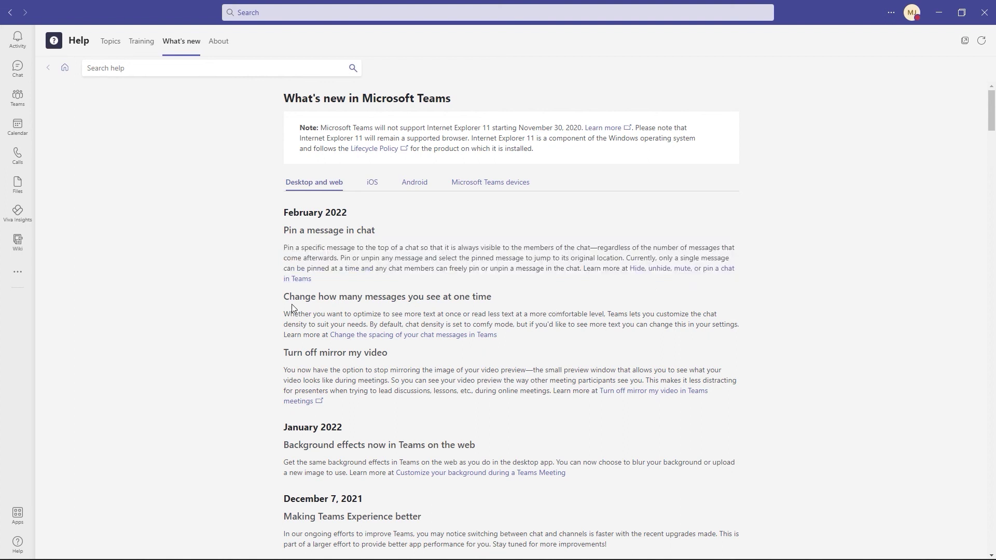
{"action": "left_click_drag", "start_coordinate": [284, 298], "coordinate": [501, 310]}
{"action": "left_click", "coordinate": [529, 322]}
{"action": "left_click_drag", "start_coordinate": [471, 325], "coordinate": [514, 324]}
- In the general settings, try the Comfy chat density, return to Compact, and go back to the What's new page
{"action": "left_click", "coordinate": [891, 13]}
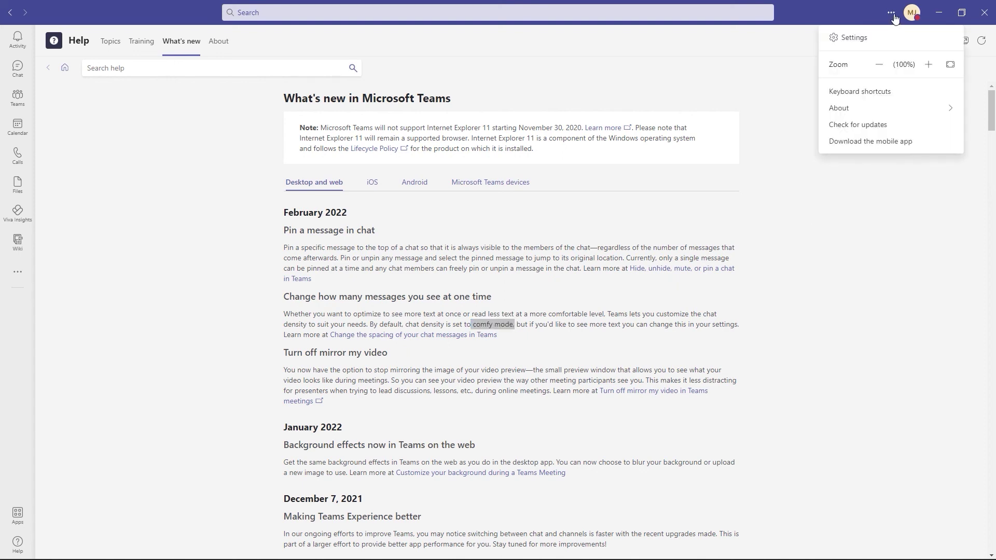
{"action": "left_click", "coordinate": [857, 36]}
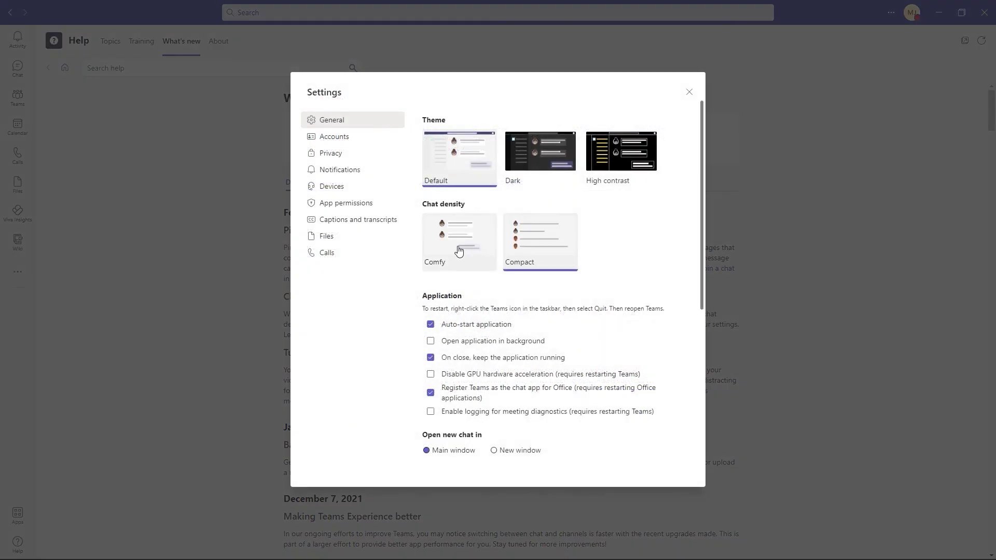
{"action": "left_click", "coordinate": [459, 251]}
{"action": "left_click", "coordinate": [549, 238]}
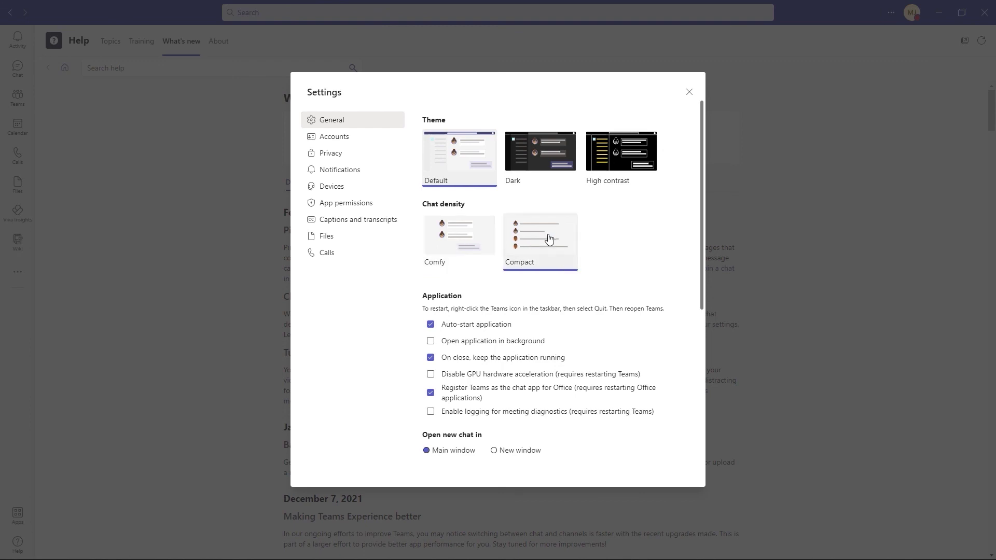
{"action": "left_click", "coordinate": [689, 93]}
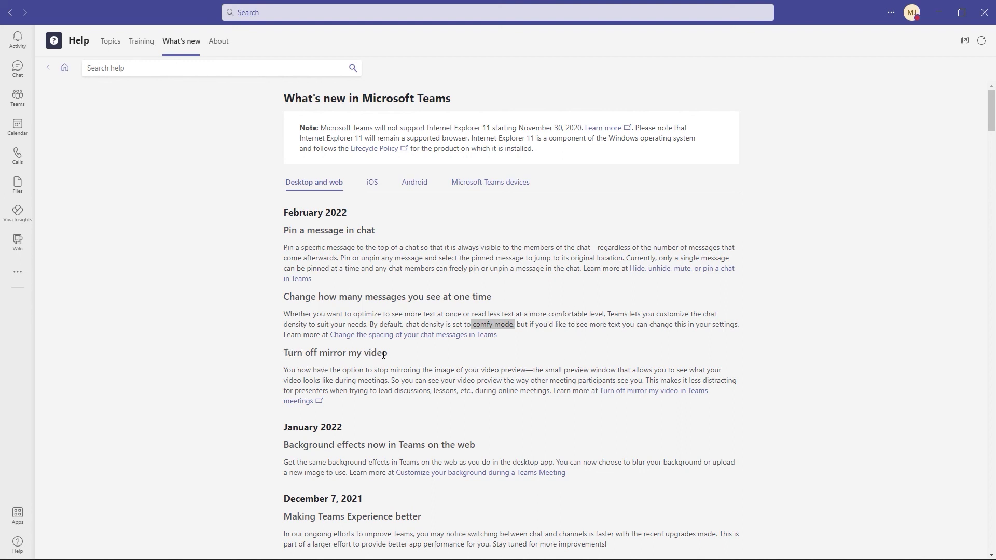
{"action": "left_click", "coordinate": [419, 361]}
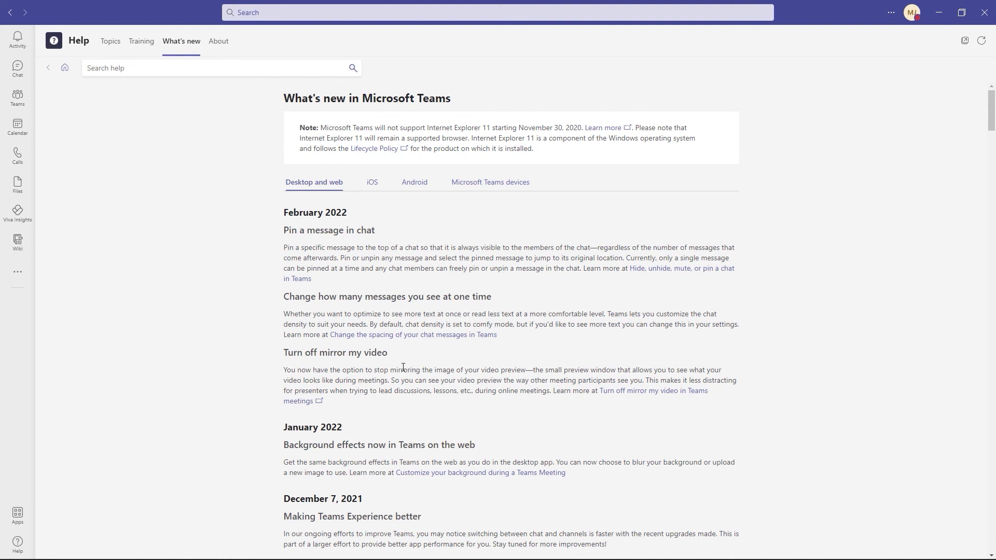